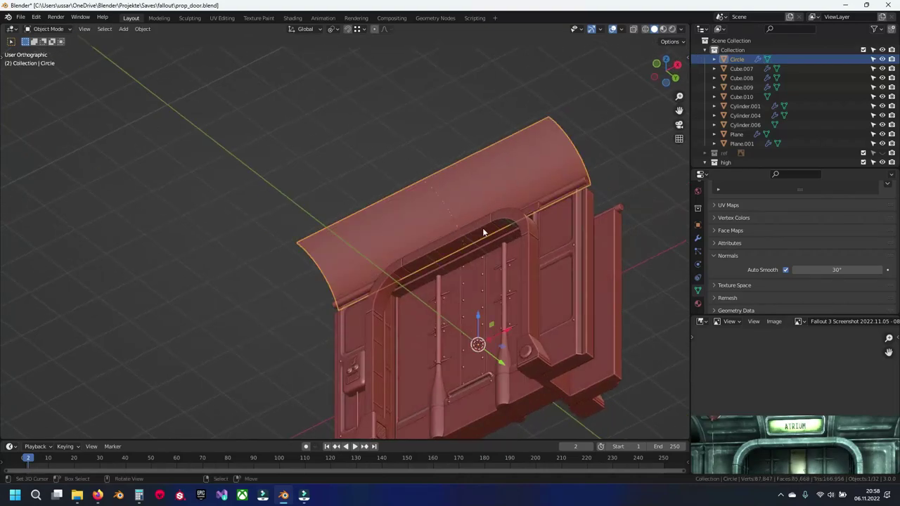
Inspect the curved plate's edge loop and modifier stack, then return to Object Mode.
{"action": "scroll", "coordinate": [484, 243], "scroll_direction": "up", "scroll_amount": 5}
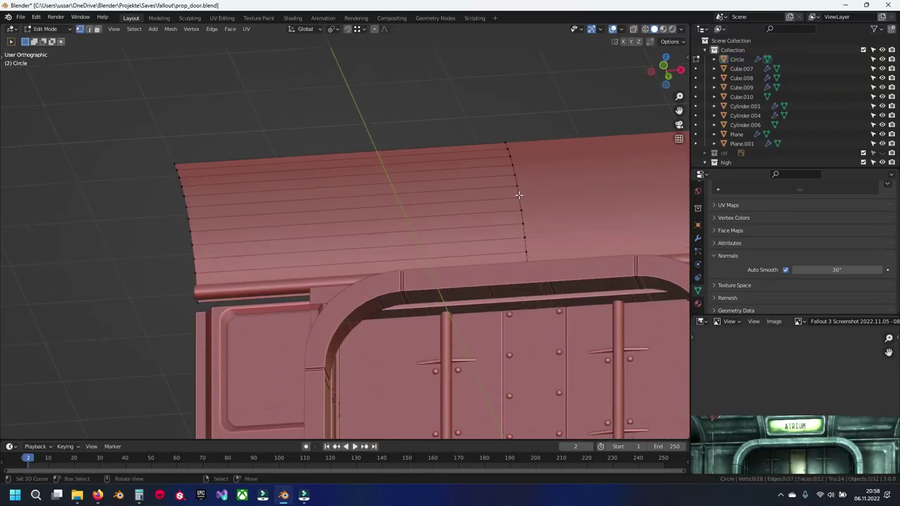
{"action": "left_click", "coordinate": [518, 195], "text": "alt"}
{"action": "middle_click_drag", "start_coordinate": [519, 201], "coordinate": [448, 207], "text": "shift"}
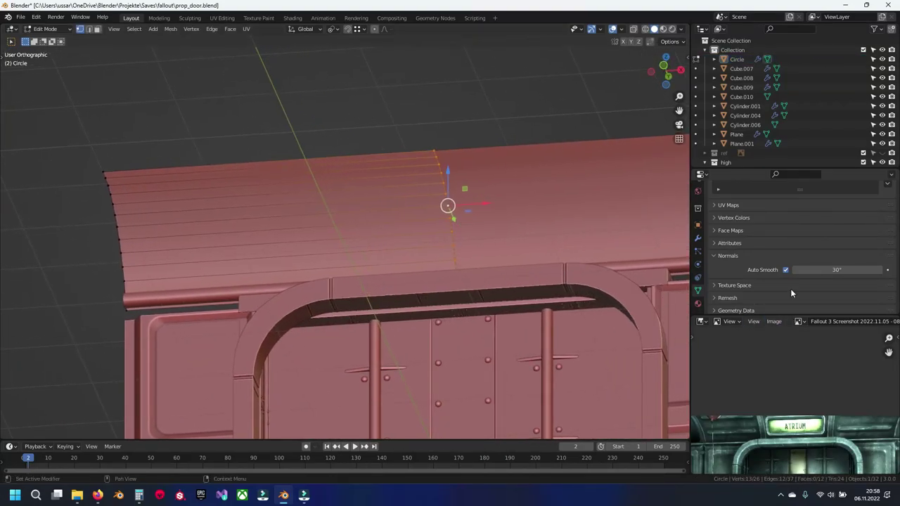
{"action": "left_click", "coordinate": [699, 238]}
{"action": "key", "text": "Tab"}
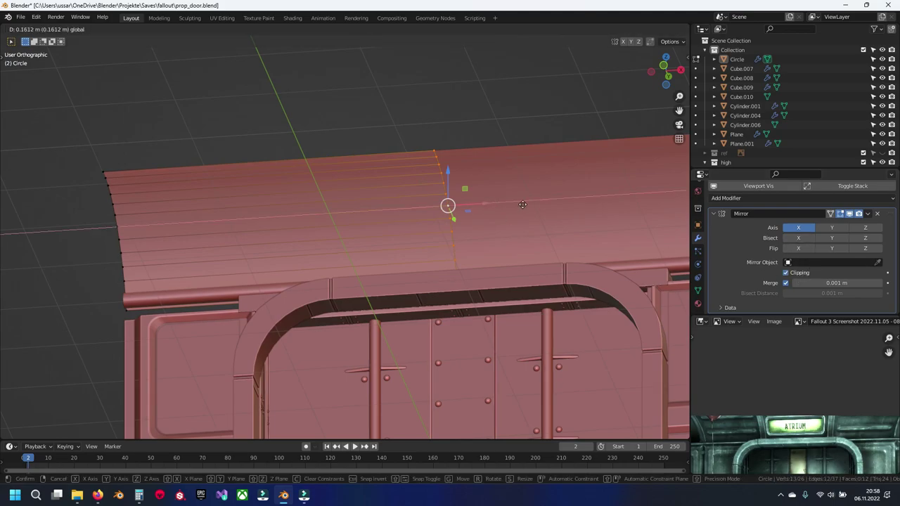
Select the curved top plate from a side view and enter Edit Mode.
{"action": "scroll", "coordinate": [501, 294], "scroll_direction": "down", "scroll_amount": 5}
{"action": "mouse_move", "coordinate": [490, 288]}
{"action": "middle_mouse_down"}
{"action": "mouse_move", "coordinate": [394, 338]}
{"action": "mouse_move", "coordinate": [498, 297]}
{"action": "mouse_move", "coordinate": [520, 316]}
{"action": "mouse_move", "coordinate": [416, 272]}
{"action": "mouse_move", "coordinate": [510, 246]}
{"action": "mouse_move", "coordinate": [468, 258]}
{"action": "mouse_move", "coordinate": [432, 234]}
{"action": "middle_mouse_up"}
{"action": "scroll", "coordinate": [831, 443], "scroll_direction": "up", "scroll_amount": 2}
{"action": "scroll", "coordinate": [836, 435], "scroll_direction": "up", "scroll_amount": 2}
{"action": "scroll", "coordinate": [416, 272], "scroll_direction": "up", "scroll_amount": 3}
{"action": "left_click", "coordinate": [432, 234]}
{"action": "key", "text": "Tab"}
{"action": "mouse_move", "coordinate": [358, 262]}
{"action": "middle_mouse_down"}
{"action": "mouse_move", "coordinate": [432, 253]}
{"action": "mouse_move", "coordinate": [295, 232]}
{"action": "middle_mouse_up"}
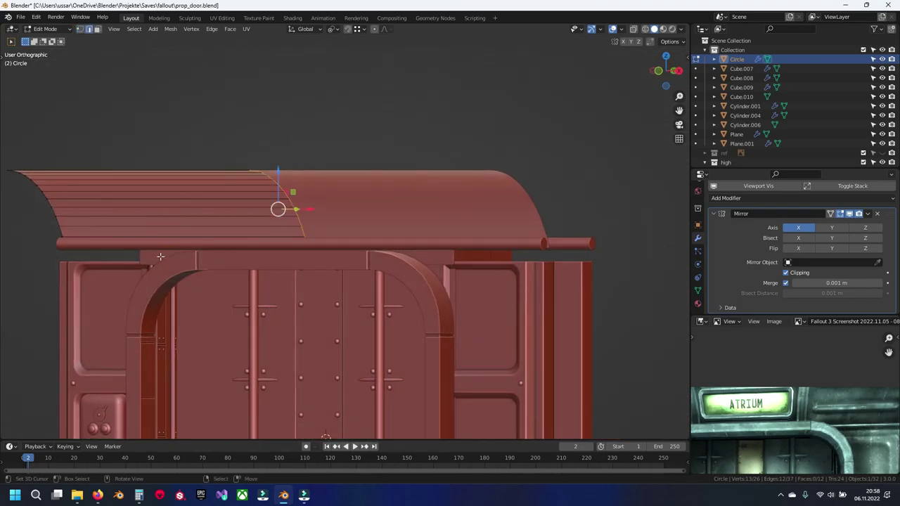
Extrude the plate's bottom edge slightly downward in front view.
{"action": "left_click", "coordinate": [187, 247]}
{"action": "key", "text": "alt+z"}
{"action": "key", "text": "alt+z"}
{"action": "scroll", "coordinate": [275, 256], "scroll_direction": "up", "scroll_amount": 2}
{"action": "key", "text": "e"}
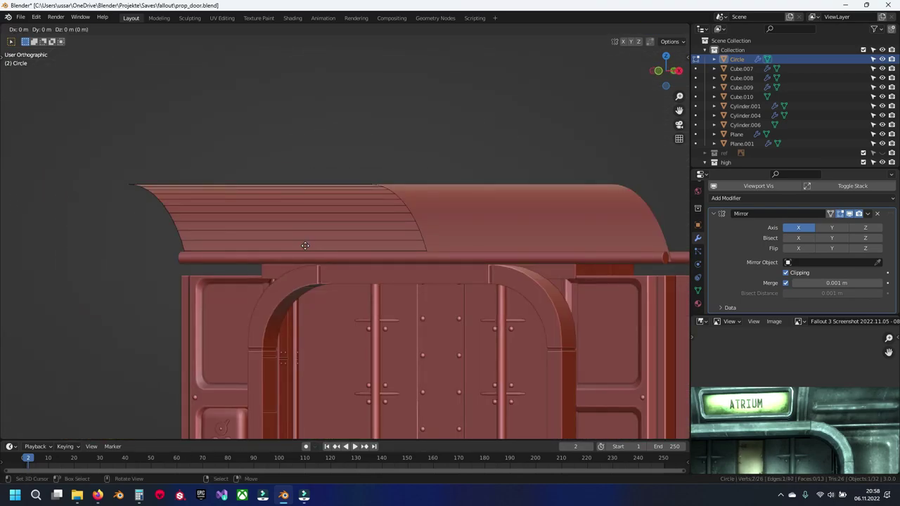
{"action": "key", "text": "Escape"}
{"action": "left_click_drag", "start_coordinate": [308, 231], "coordinate": [309, 242]}
{"action": "left_click", "coordinate": [308, 241]}
Lower the new edge along Z until it meets the door frame.
{"action": "mouse_move", "coordinate": [307, 271]}
{"action": "middle_mouse_down"}
{"action": "mouse_move", "coordinate": [176, 251]}
{"action": "mouse_move", "coordinate": [401, 257]}
{"action": "mouse_move", "coordinate": [344, 304]}
{"action": "mouse_move", "coordinate": [356, 305]}
{"action": "mouse_move", "coordinate": [408, 257]}
{"action": "mouse_move", "coordinate": [466, 273]}
{"action": "middle_mouse_up"}
{"action": "scroll", "coordinate": [466, 273], "scroll_direction": "up", "scroll_amount": 2}
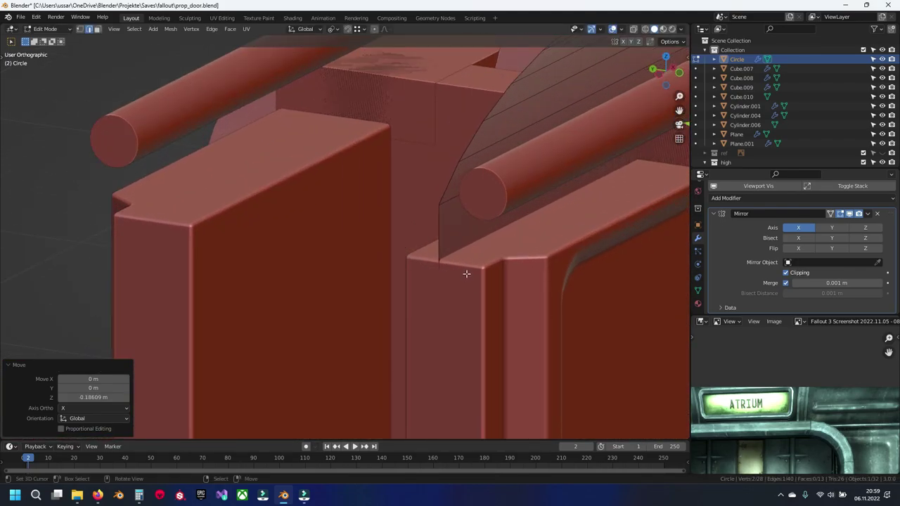
{"action": "key", "text": "g"}
{"action": "key", "text": "z"}
{"action": "left_click", "coordinate": [480, 265]}
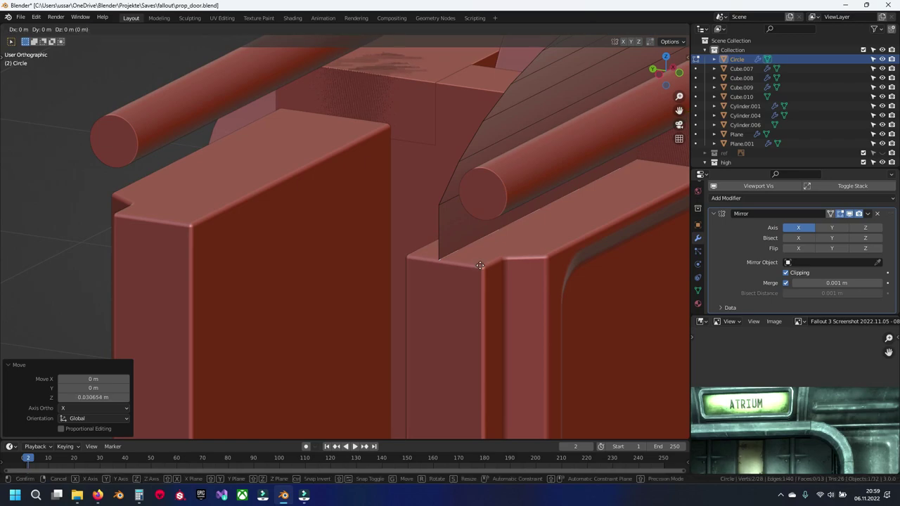
Return to Object Mode and save prop_door.blend.
{"action": "key", "text": "Tab"}
{"action": "scroll", "coordinate": [528, 264], "scroll_direction": "down", "scroll_amount": 3}
{"action": "mouse_move", "coordinate": [481, 265]}
{"action": "middle_mouse_down"}
{"action": "mouse_move", "coordinate": [528, 265]}
{"action": "mouse_move", "coordinate": [492, 211]}
{"action": "middle_mouse_up"}
{"action": "key", "text": "ctrl+s"}
{"action": "mouse_move", "coordinate": [527, 289]}
{"action": "middle_mouse_down"}
{"action": "mouse_move", "coordinate": [377, 164]}
{"action": "mouse_move", "coordinate": [398, 186]}
{"action": "middle_mouse_up"}
{"action": "key", "text": "KP_1"}
{"action": "scroll", "coordinate": [446, 254], "scroll_direction": "up", "scroll_amount": 1}
{"action": "key", "text": "Tab"}
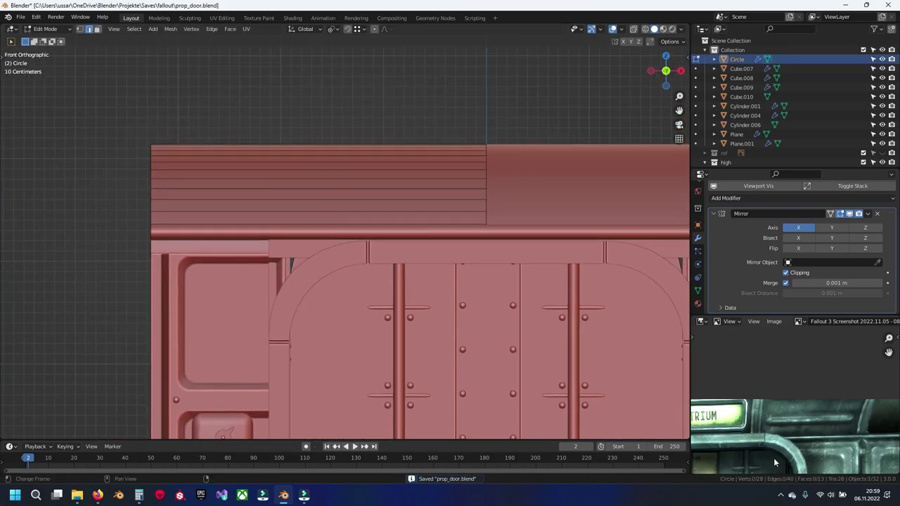
Loop-cut the top panel vertically and bevel the cut into a 0.096 m strip.
{"action": "middle_click_drag", "start_coordinate": [779, 466], "coordinate": [858, 447]}
{"action": "middle_click_drag", "start_coordinate": [360, 222], "coordinate": [375, 218], "text": "shift"}
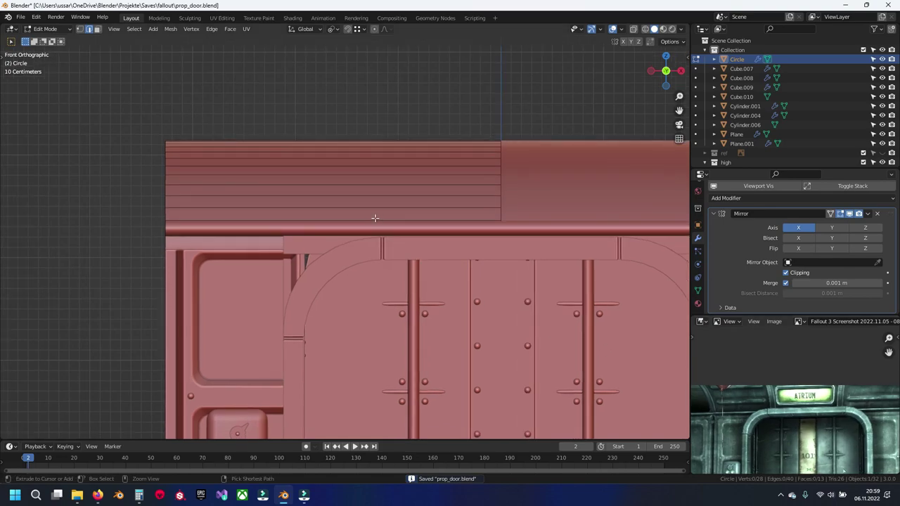
{"action": "key", "text": "ctrl+r"}
{"action": "left_click", "coordinate": [380, 207]}
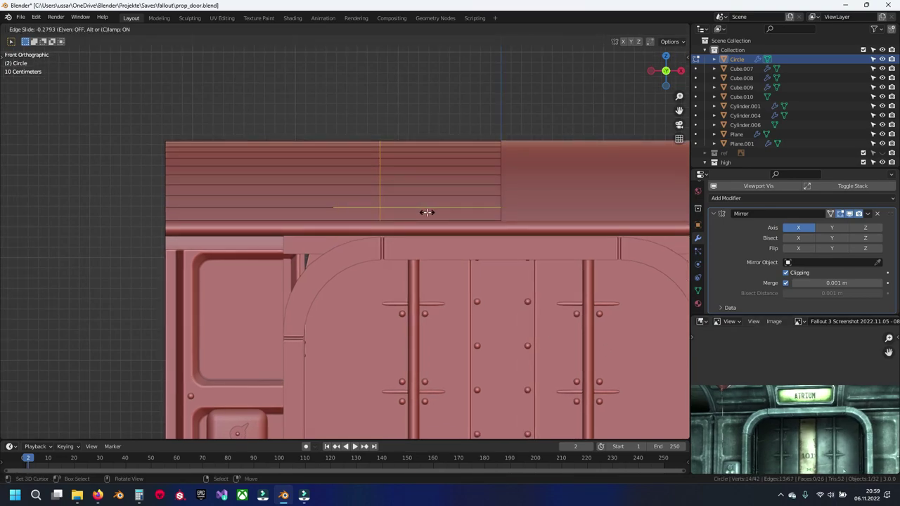
{"action": "left_click", "coordinate": [426, 212]}
{"action": "key", "text": "ctrl+b"}
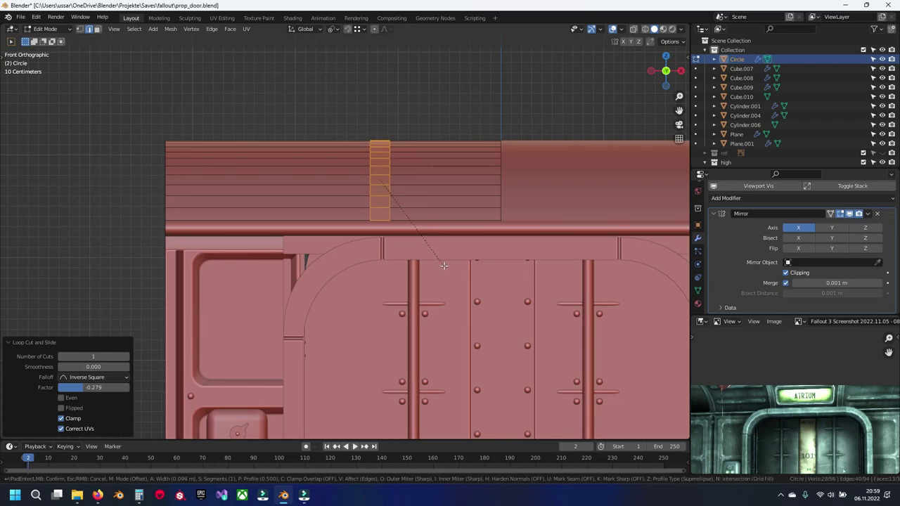
{"action": "left_click", "coordinate": [444, 265]}
{"action": "middle_click_drag", "start_coordinate": [333, 203], "coordinate": [393, 211], "text": "shift"}
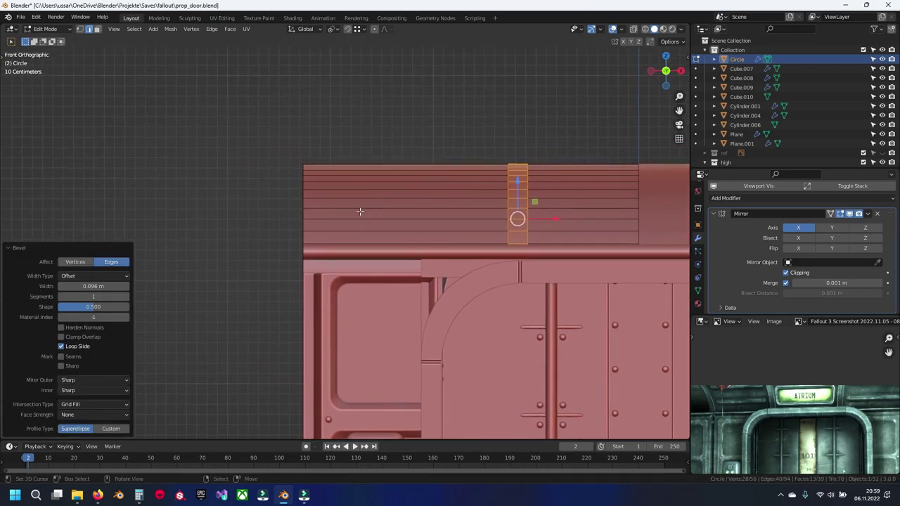
{"action": "key", "text": "Tab"}
{"action": "left_click", "coordinate": [712, 213]}
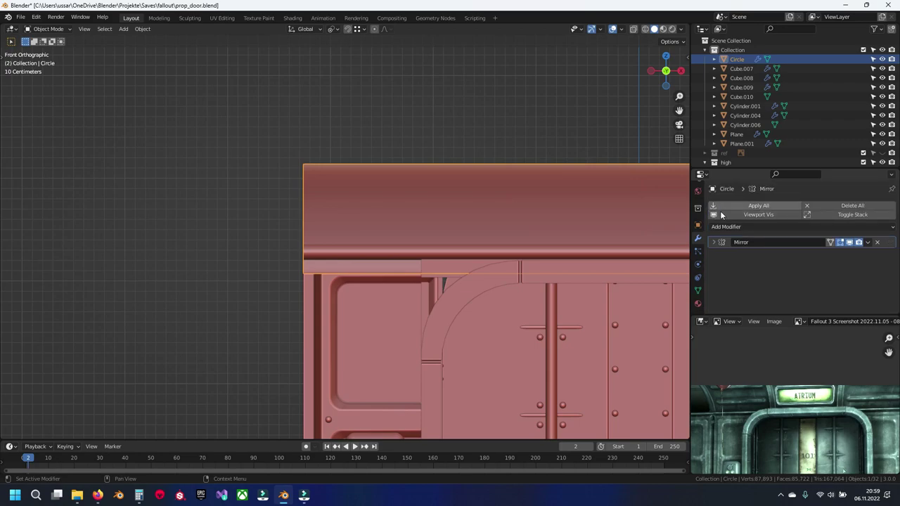
Add a Solidify modifier to the plate with thickness -0.06 m.
{"action": "left_click", "coordinate": [728, 227]}
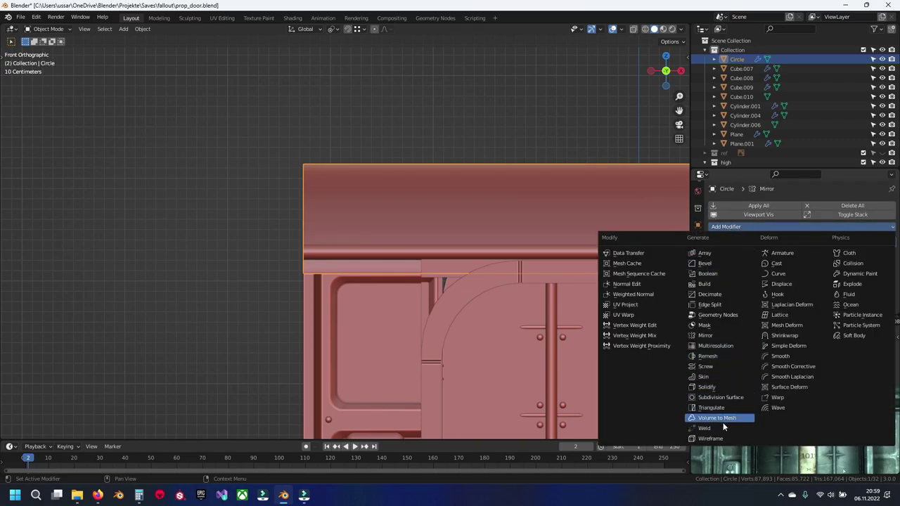
{"action": "left_click", "coordinate": [707, 386]}
{"action": "mouse_move", "coordinate": [342, 246]}
{"action": "middle_mouse_down"}
{"action": "mouse_move", "coordinate": [428, 258]}
{"action": "mouse_move", "coordinate": [414, 279]}
{"action": "mouse_move", "coordinate": [401, 267]}
{"action": "middle_mouse_up"}
{"action": "scroll", "coordinate": [402, 268], "scroll_direction": "up", "scroll_amount": 2}
{"action": "scroll", "coordinate": [795, 289], "scroll_direction": "down", "scroll_amount": 2}
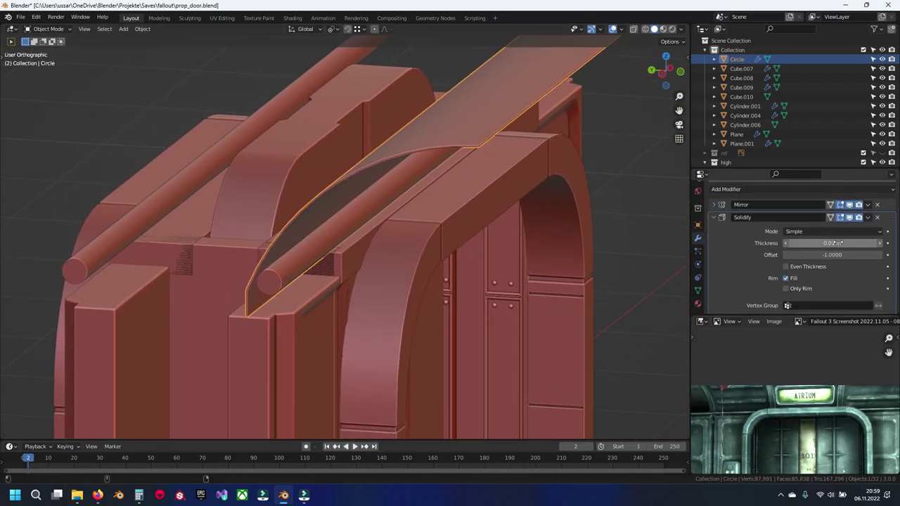
{"action": "left_click_drag", "start_coordinate": [834, 242], "coordinate": [780, 243]}
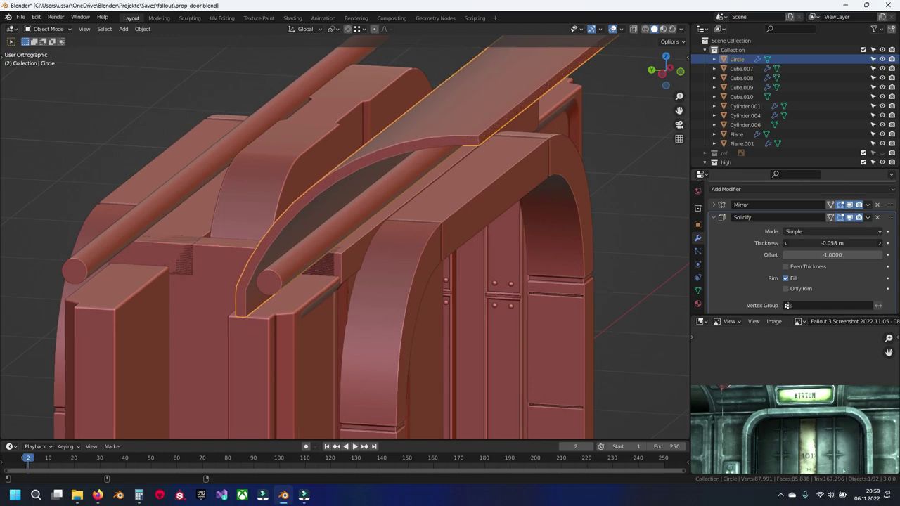
{"action": "left_click_drag", "start_coordinate": [781, 243], "coordinate": [773, 242]}
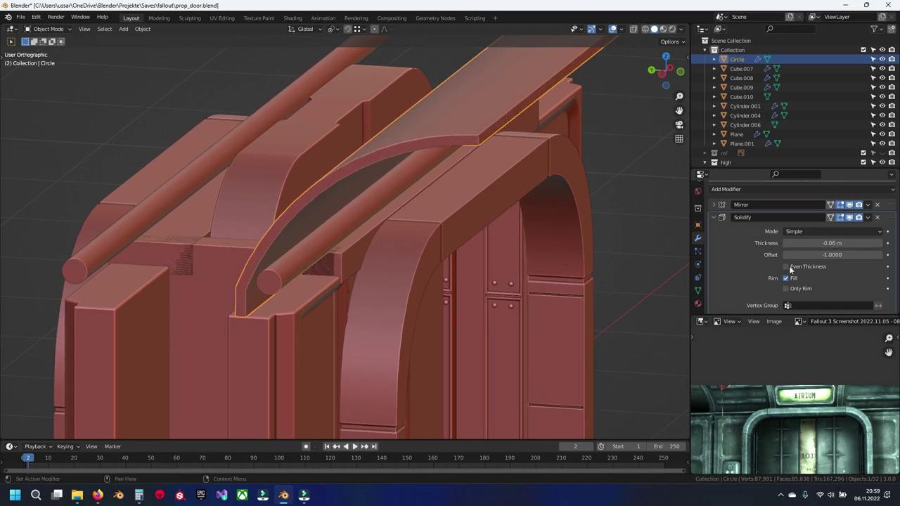
Apply the Solidify modifier and save prop_door.blend.
{"action": "left_click", "coordinate": [867, 218]}
{"action": "left_click", "coordinate": [816, 228]}
{"action": "key", "text": "ctrl+s"}
{"action": "middle_click_drag", "start_coordinate": [443, 277], "coordinate": [349, 251]}
{"action": "key", "text": "KP_1"}
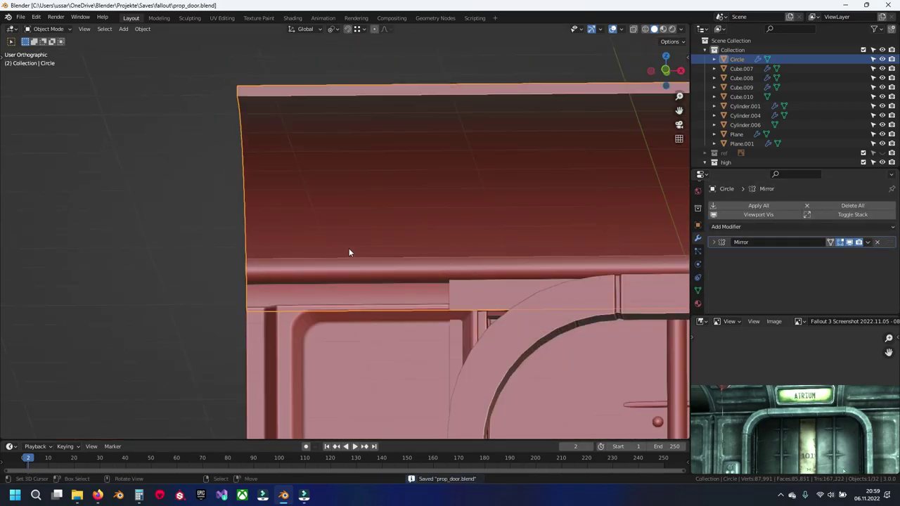
Add a vertical edge loop near the plate's left end in front view.
{"action": "key", "text": "Tab"}
{"action": "scroll", "coordinate": [369, 251], "scroll_direction": "down", "scroll_amount": 2}
{"action": "key", "text": "alt+a"}
{"action": "middle_click_drag", "start_coordinate": [368, 251], "coordinate": [294, 168], "text": "ctrl"}
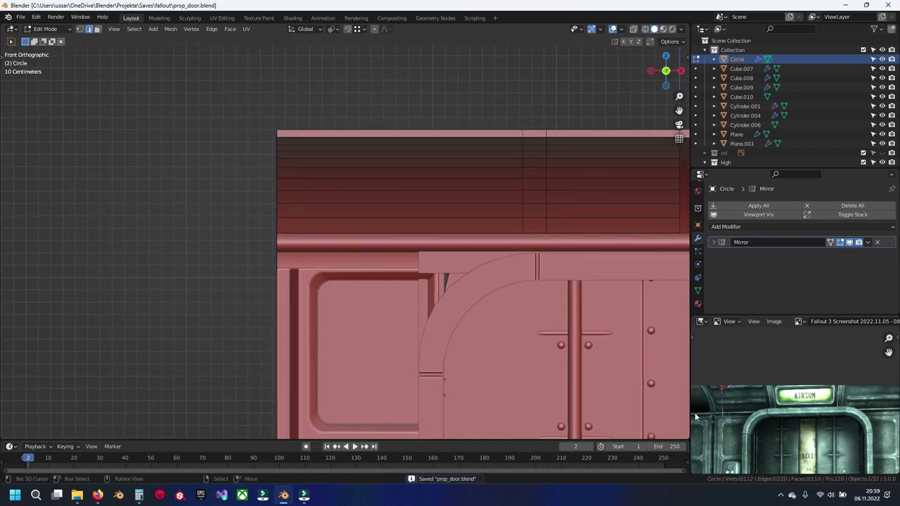
{"action": "key", "text": "ctrl+r"}
{"action": "left_click", "coordinate": [291, 163]}
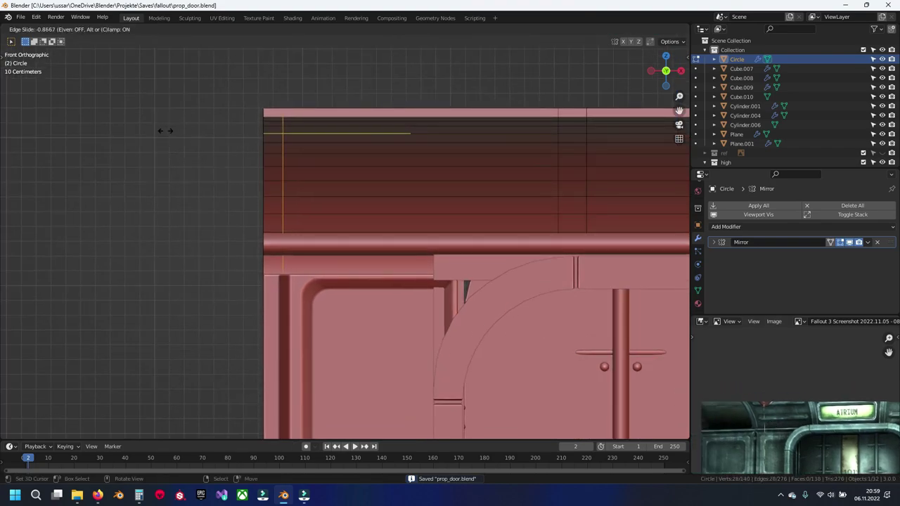
{"action": "left_click", "coordinate": [159, 130]}
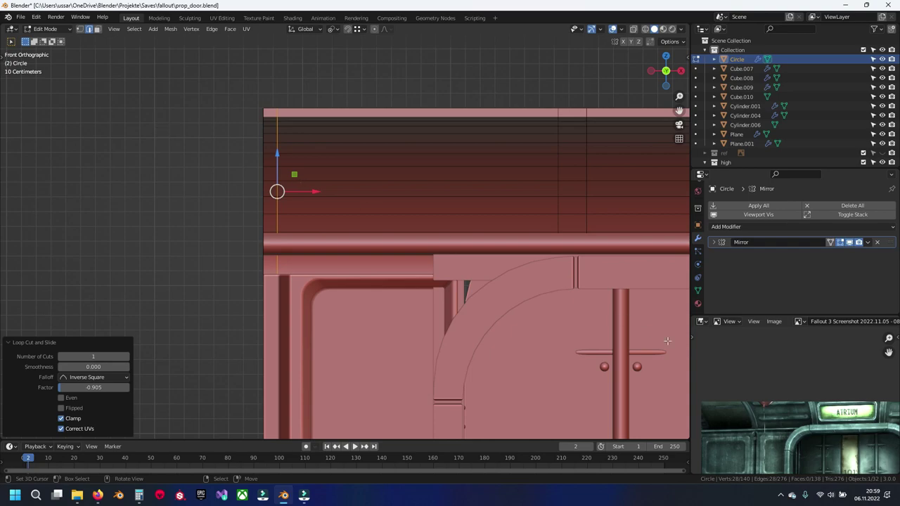
Select the block of faces from the lower strip up to the top strip.
{"action": "scroll", "coordinate": [787, 422], "scroll_direction": "up", "scroll_amount": 2}
{"action": "scroll", "coordinate": [788, 422], "scroll_direction": "up", "scroll_amount": 3}
{"action": "mouse_move", "coordinate": [779, 437]}
{"action": "middle_mouse_down"}
{"action": "mouse_move", "coordinate": [802, 384]}
{"action": "mouse_move", "coordinate": [794, 398]}
{"action": "middle_mouse_up"}
{"action": "middle_click_drag", "start_coordinate": [430, 227], "coordinate": [359, 263], "text": "shift"}
{"action": "key", "text": "ctrl+z"}
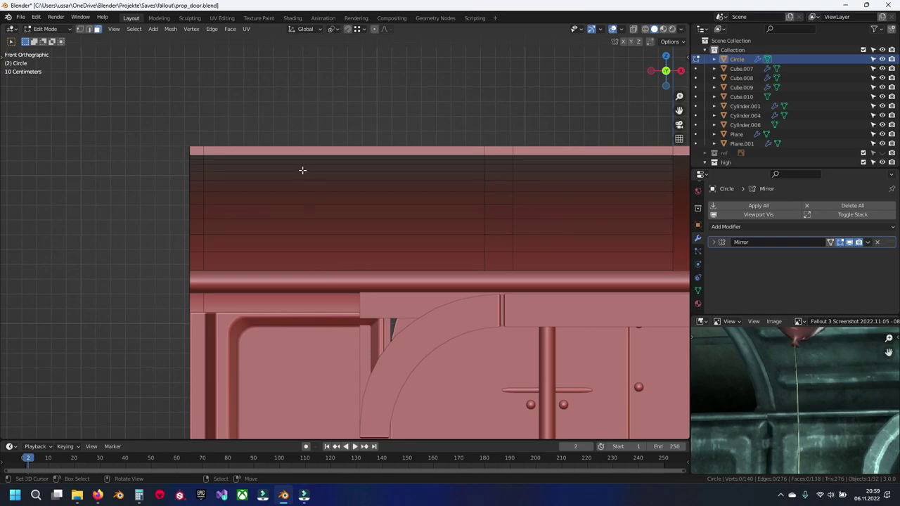
{"action": "left_click", "coordinate": [266, 297]}
{"action": "middle_click_drag", "start_coordinate": [265, 297], "coordinate": [274, 164]}
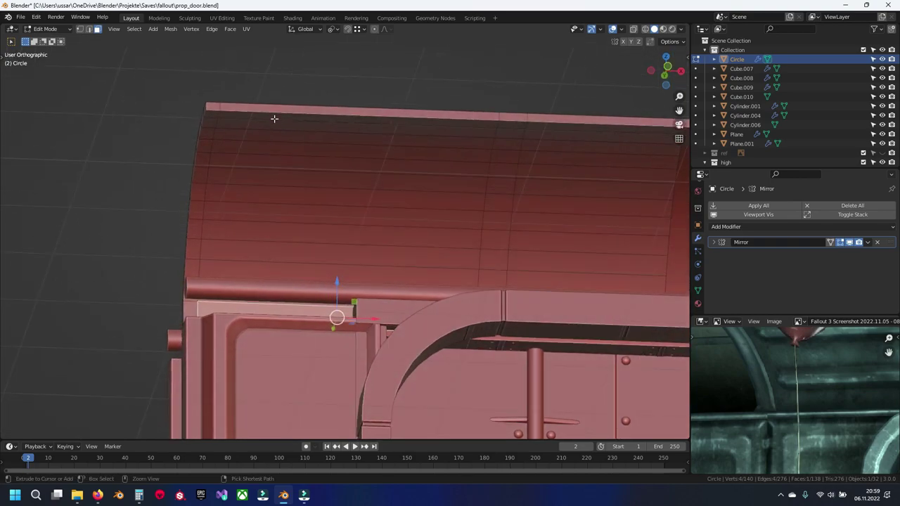
{"action": "left_click", "coordinate": [274, 118], "text": "ctrl"}
{"action": "mouse_move", "coordinate": [386, 302]}
{"action": "middle_mouse_down"}
{"action": "mouse_move", "coordinate": [358, 320]}
{"action": "mouse_move", "coordinate": [379, 316]}
{"action": "middle_mouse_up"}
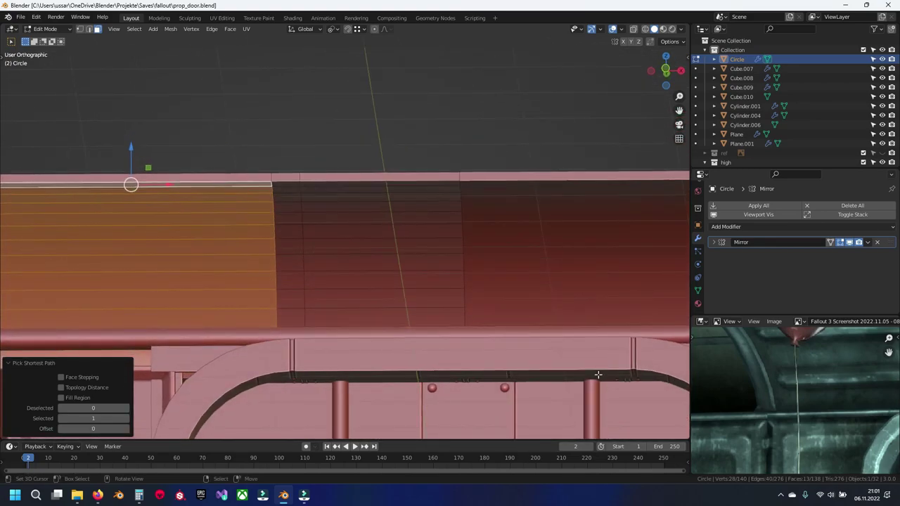
{"action": "scroll", "coordinate": [797, 408], "scroll_direction": "up", "scroll_amount": 3}
{"action": "middle_click_drag", "start_coordinate": [830, 399], "coordinate": [843, 417]}
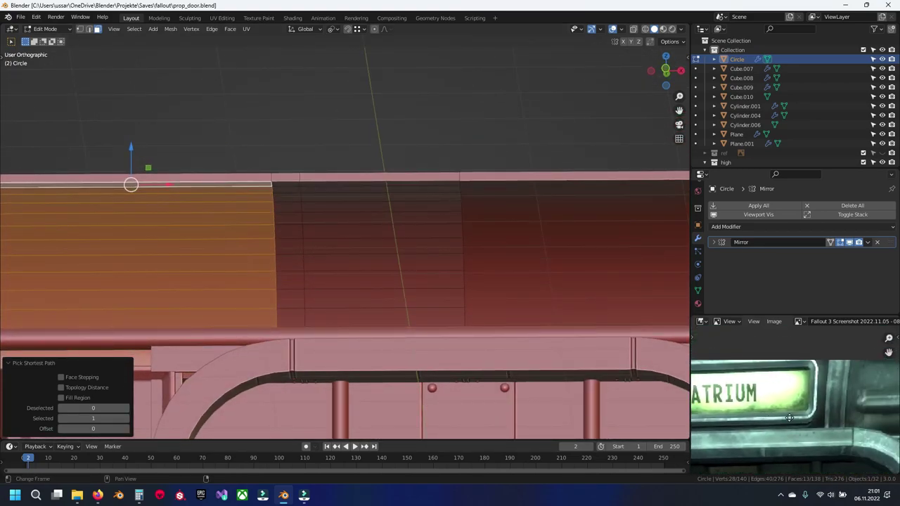
{"action": "middle_click_drag", "start_coordinate": [337, 337], "coordinate": [342, 156]}
Add the strip's face columns, including the left-edge column, to the selection.
{"action": "left_click", "coordinate": [330, 329], "text": "ctrl"}
{"action": "left_click", "coordinate": [342, 153], "text": "ctrl"}
{"action": "mouse_move", "coordinate": [303, 268]}
{"action": "middle_mouse_down"}
{"action": "mouse_move", "coordinate": [357, 281]}
{"action": "mouse_move", "coordinate": [378, 307]}
{"action": "mouse_move", "coordinate": [342, 287]}
{"action": "middle_mouse_up"}
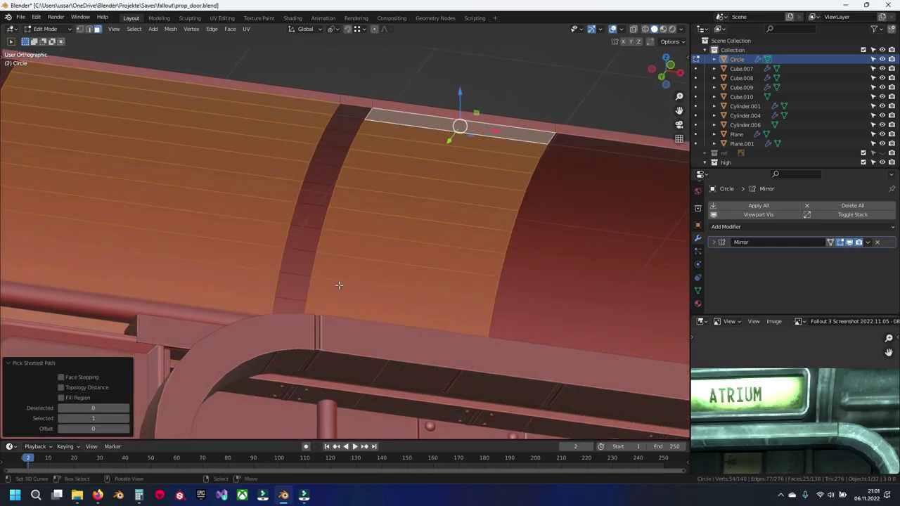
{"action": "middle_click_drag", "start_coordinate": [346, 111], "coordinate": [317, 242]}
{"action": "left_click", "coordinate": [331, 231]}
{"action": "left_click", "coordinate": [285, 325], "text": "ctrl"}
{"action": "middle_click_drag", "start_coordinate": [286, 325], "coordinate": [214, 251]}
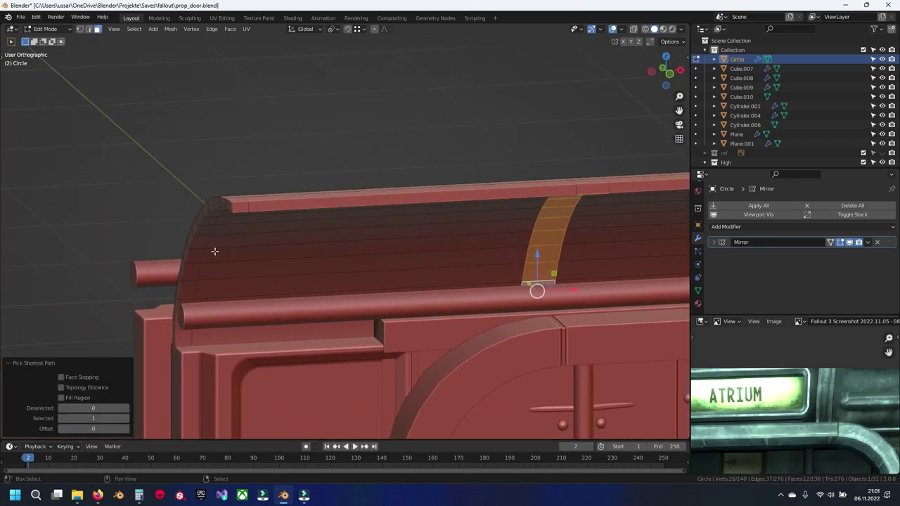
{"action": "middle_click_drag", "start_coordinate": [223, 209], "coordinate": [216, 93]}
{"action": "left_click", "coordinate": [177, 285], "text": "shift"}
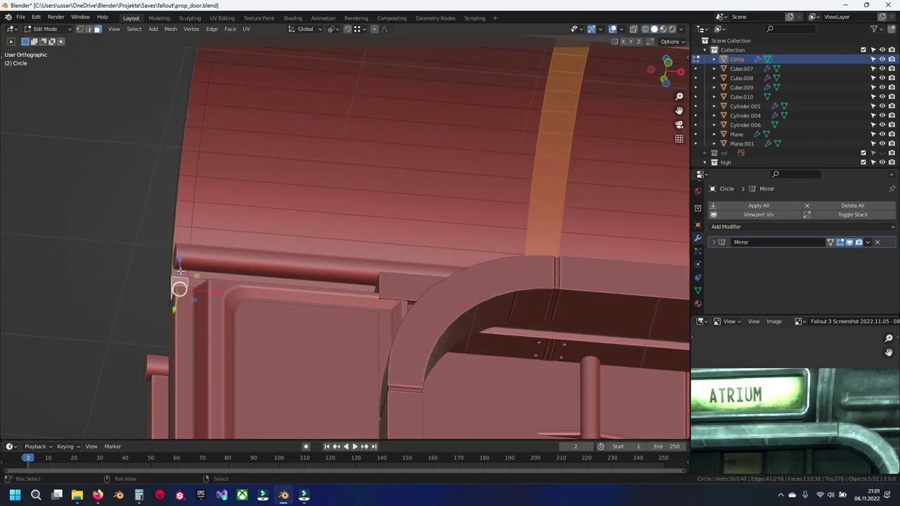
{"action": "middle_click_drag", "start_coordinate": [177, 285], "coordinate": [243, 248]}
{"action": "left_click", "coordinate": [261, 191], "text": "ctrl"}
{"action": "mouse_move", "coordinate": [261, 190]}
{"action": "middle_mouse_down"}
{"action": "mouse_move", "coordinate": [336, 335]}
{"action": "mouse_move", "coordinate": [353, 261]}
{"action": "mouse_move", "coordinate": [390, 187]}
{"action": "middle_mouse_up"}
{"action": "scroll", "coordinate": [402, 251], "scroll_direction": "down", "scroll_amount": 2}
Change the pivot setting and extrude the selected faces outward into a raised rib.
{"action": "left_click", "coordinate": [335, 32]}
{"action": "left_click", "coordinate": [357, 72]}
{"action": "key", "text": "e"}
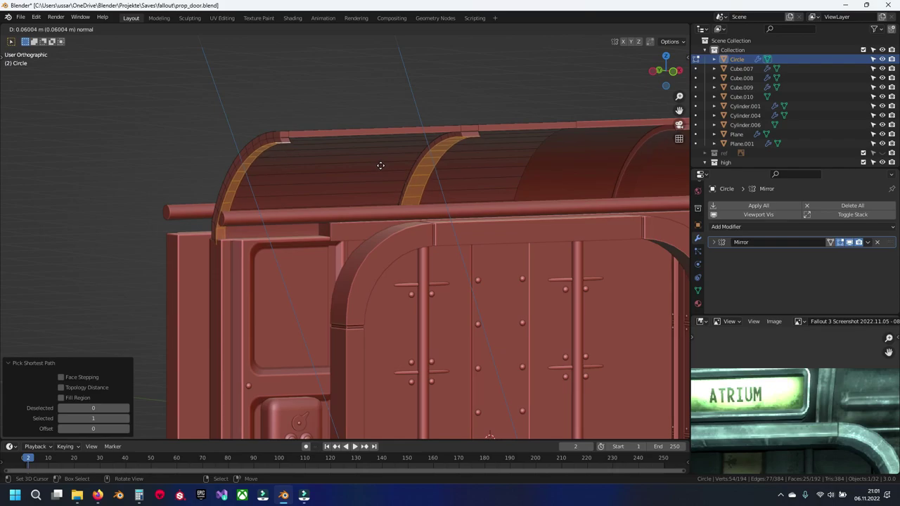
{"action": "left_click", "coordinate": [380, 165]}
Move the edge where the arched rib meets the top rail along Y.
{"action": "scroll", "coordinate": [368, 205], "scroll_direction": "up", "scroll_amount": 2}
{"action": "scroll", "coordinate": [274, 159], "scroll_direction": "up", "scroll_amount": 4}
{"action": "middle_click_drag", "start_coordinate": [273, 160], "coordinate": [394, 148]}
{"action": "left_click", "coordinate": [384, 155]}
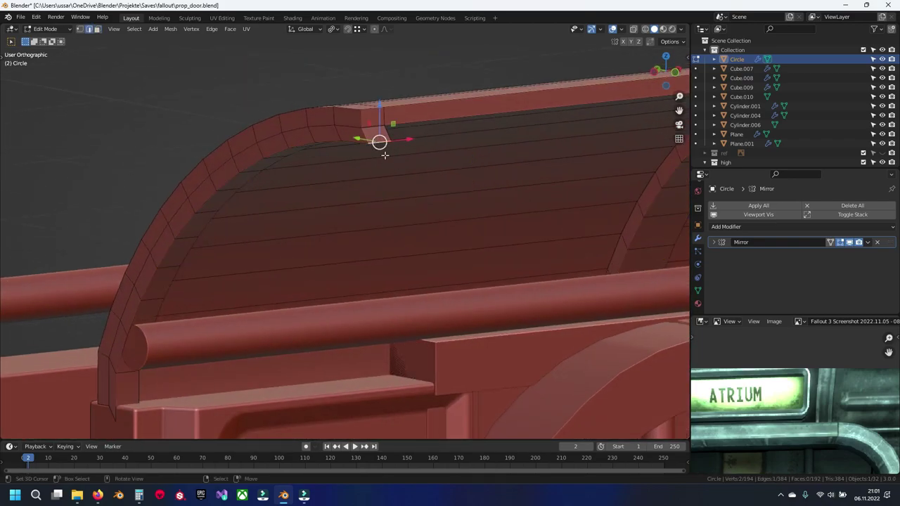
{"action": "key", "text": "g"}
{"action": "key", "text": "y"}
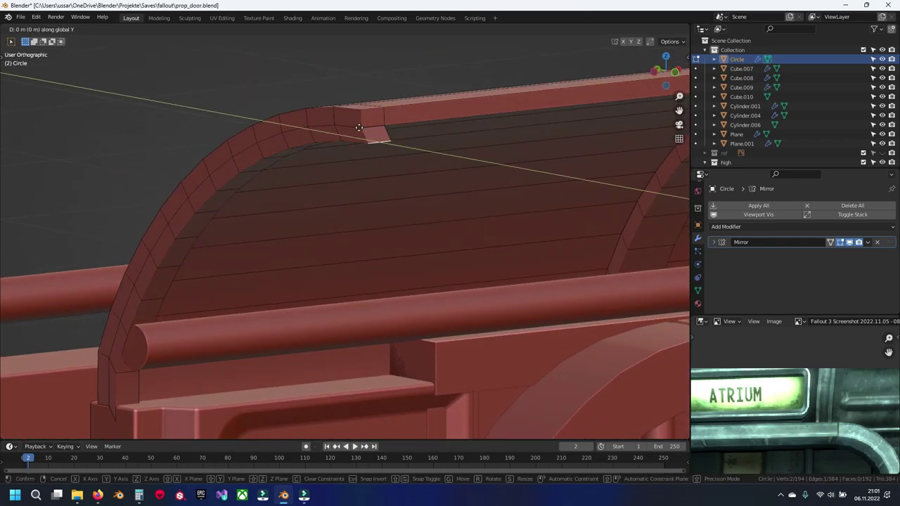
{"action": "left_click", "coordinate": [470, 166]}
Shift the adjacent face at the rail corner along Y.
{"action": "middle_click_drag", "start_coordinate": [470, 166], "coordinate": [512, 187]}
{"action": "left_click", "coordinate": [619, 141]}
{"action": "key", "text": "g"}
{"action": "key", "text": "y"}
{"action": "left_click", "coordinate": [583, 127]}
Select the face strip running down the curved rib and zoom in on it.
{"action": "mouse_move", "coordinate": [468, 197]}
{"action": "middle_mouse_down"}
{"action": "mouse_move", "coordinate": [450, 211]}
{"action": "mouse_move", "coordinate": [367, 223]}
{"action": "mouse_move", "coordinate": [483, 217]}
{"action": "mouse_move", "coordinate": [378, 189]}
{"action": "mouse_move", "coordinate": [403, 208]}
{"action": "middle_mouse_up"}
{"action": "key", "text": "Tab"}
{"action": "key", "text": "Tab"}
{"action": "mouse_move", "coordinate": [336, 191]}
{"action": "middle_mouse_down"}
{"action": "mouse_move", "coordinate": [452, 253]}
{"action": "mouse_move", "coordinate": [463, 240]}
{"action": "middle_mouse_up"}
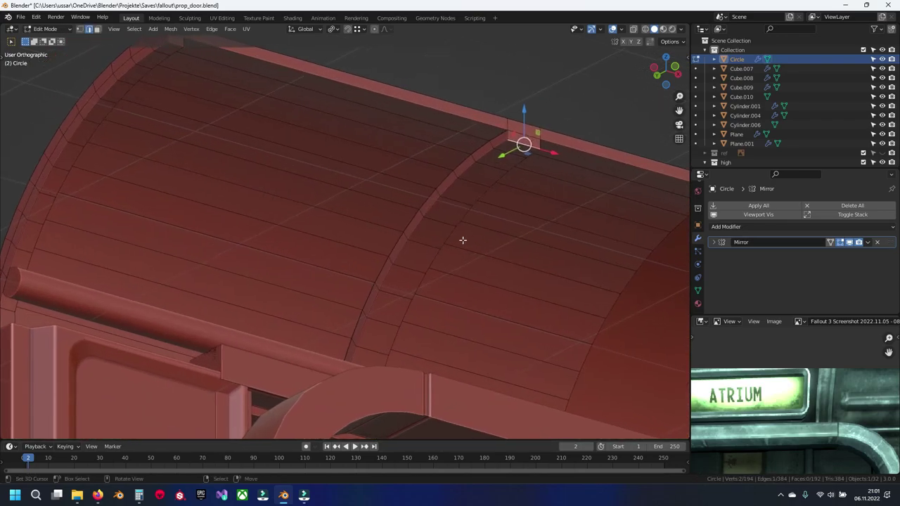
{"action": "left_click", "coordinate": [379, 357], "text": "ctrl"}
{"action": "middle_click_drag", "start_coordinate": [449, 208], "coordinate": [432, 248]}
{"action": "mouse_move", "coordinate": [778, 444]}
{"action": "middle_mouse_down"}
{"action": "mouse_move", "coordinate": [822, 465]}
{"action": "mouse_move", "coordinate": [876, 424]}
{"action": "mouse_move", "coordinate": [797, 465]}
{"action": "middle_mouse_up"}
{"action": "scroll", "coordinate": [823, 450], "scroll_direction": "up", "scroll_amount": 2}
{"action": "scroll", "coordinate": [414, 297], "scroll_direction": "down", "scroll_amount": 4}
{"action": "scroll", "coordinate": [382, 241], "scroll_direction": "up", "scroll_amount": 3}
{"action": "scroll", "coordinate": [389, 257], "scroll_direction": "up", "scroll_amount": 1}
{"action": "scroll", "coordinate": [401, 231], "scroll_direction": "up", "scroll_amount": 1}
{"action": "scroll", "coordinate": [401, 231], "scroll_direction": "up", "scroll_amount": 1}
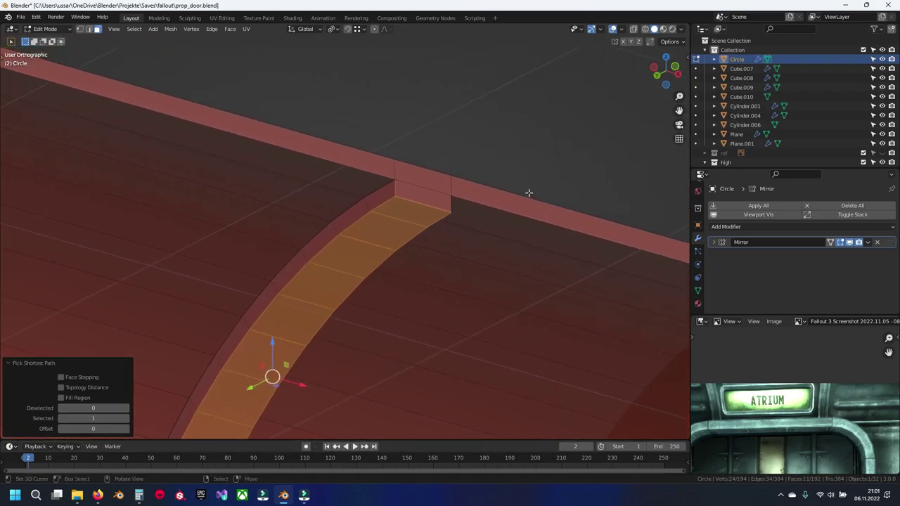
Inset the rib strip by 0.0218 m and recess it about 0.027 m inward.
{"action": "key", "text": "i"}
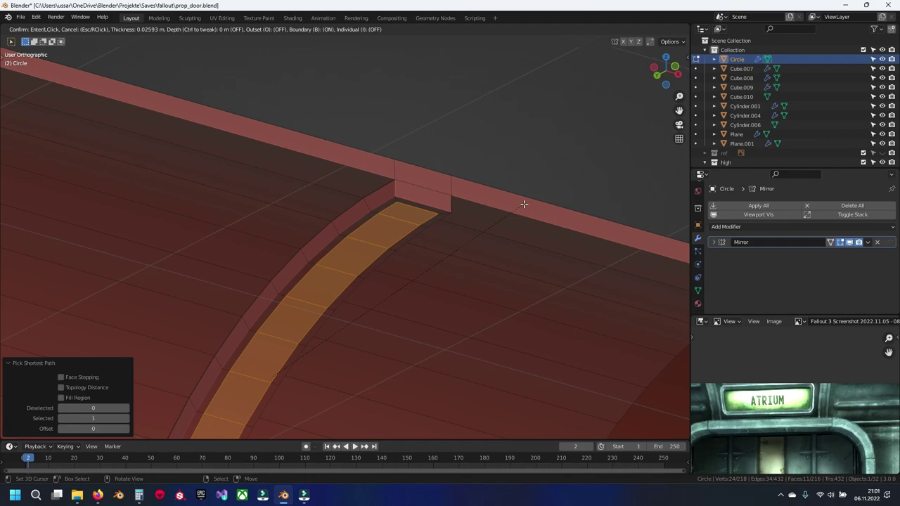
{"action": "left_click", "coordinate": [523, 204]}
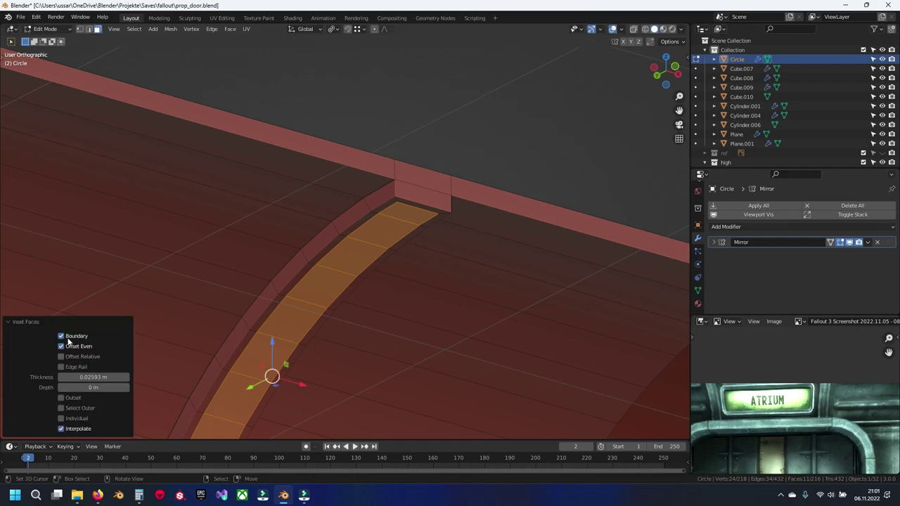
{"action": "mouse_move", "coordinate": [492, 232]}
{"action": "middle_mouse_down"}
{"action": "mouse_move", "coordinate": [519, 221]}
{"action": "mouse_move", "coordinate": [484, 223]}
{"action": "mouse_move", "coordinate": [371, 296]}
{"action": "mouse_move", "coordinate": [300, 324]}
{"action": "mouse_move", "coordinate": [421, 279]}
{"action": "middle_mouse_up"}
{"action": "key", "text": "e"}
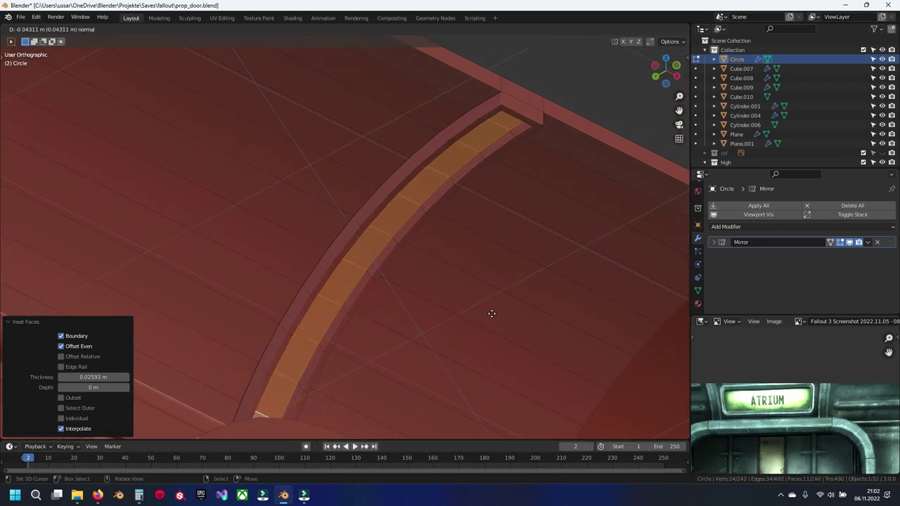
{"action": "left_click", "coordinate": [491, 318]}
{"action": "middle_click_drag", "start_coordinate": [490, 317], "coordinate": [428, 321]}
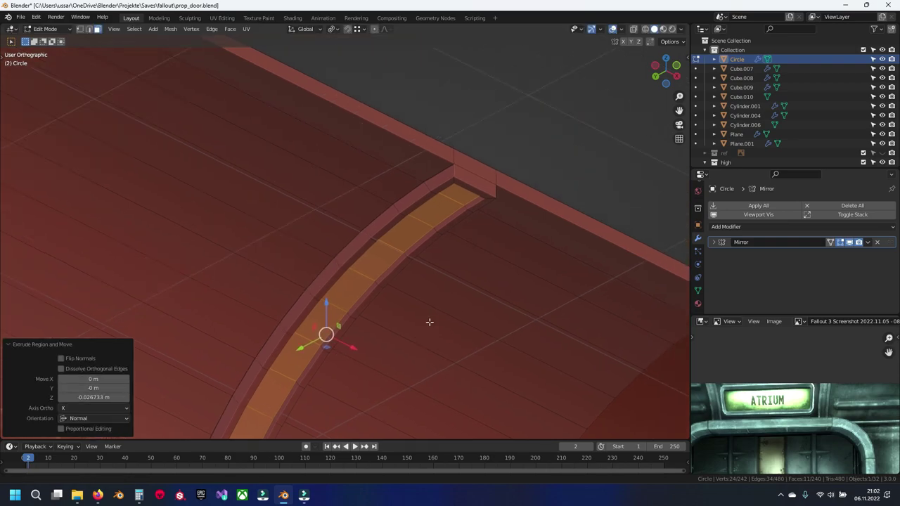
{"action": "scroll", "coordinate": [470, 242], "scroll_direction": "up", "scroll_amount": 3}
{"action": "mouse_move", "coordinate": [561, 216]}
{"action": "middle_mouse_down"}
{"action": "mouse_move", "coordinate": [542, 187]}
{"action": "mouse_move", "coordinate": [402, 221]}
{"action": "middle_mouse_up"}
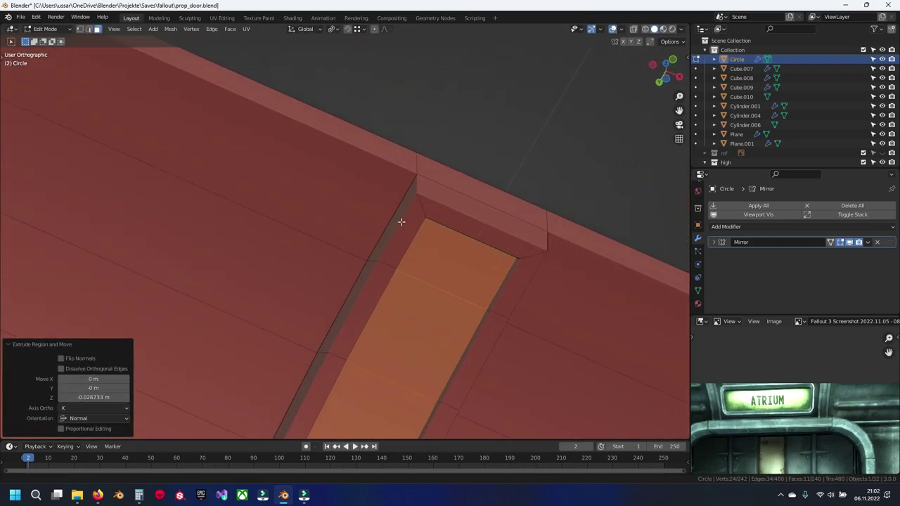
Inset the recessed strip again, add an edge loop across its top end, and save.
{"action": "key", "text": "i"}
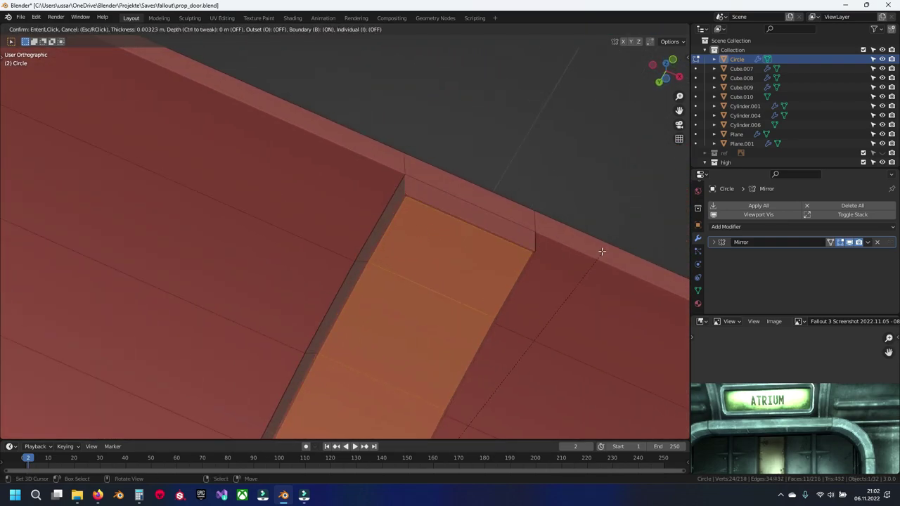
{"action": "left_click", "coordinate": [596, 259]}
{"action": "key", "text": "ctrl+r"}
{"action": "left_click", "coordinate": [431, 201]}
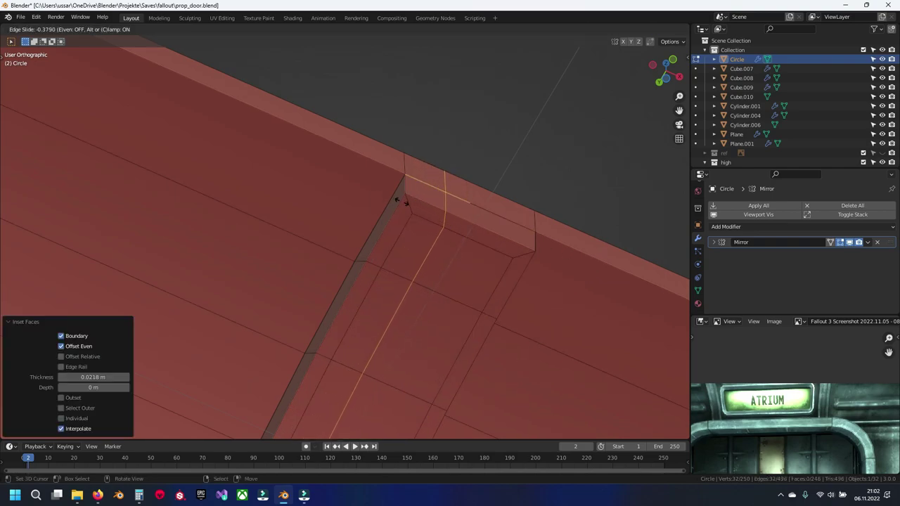
{"action": "left_click", "coordinate": [401, 199]}
{"action": "key", "text": "ctrl+s"}
Clear the selection, save prop_door.blend again, and frame the groove's top end in front view.
{"action": "mouse_move", "coordinate": [446, 197]}
{"action": "middle_mouse_down"}
{"action": "mouse_move", "coordinate": [440, 225]}
{"action": "mouse_move", "coordinate": [472, 219]}
{"action": "middle_mouse_up"}
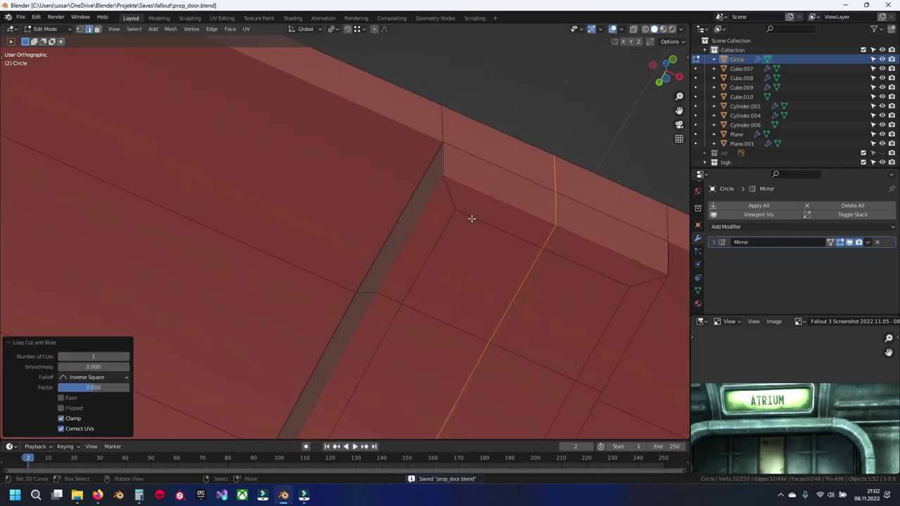
{"action": "left_click", "coordinate": [550, 237], "text": "ctrl"}
{"action": "key", "text": "alt+a"}
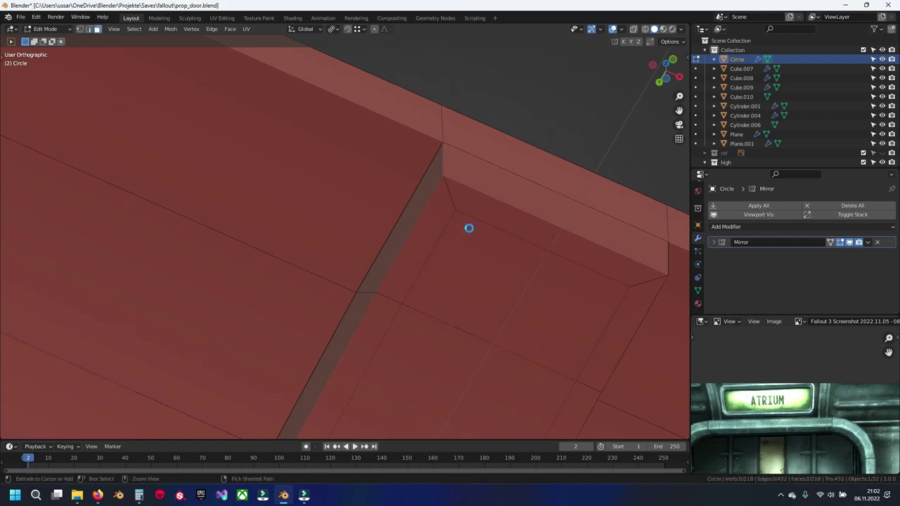
{"action": "key", "text": "ctrl+s"}
{"action": "key", "text": "KP_1"}
{"action": "mouse_move", "coordinate": [457, 224]}
{"action": "middle_mouse_down", "text": "shift"}
{"action": "mouse_move", "coordinate": [389, 254]}
{"action": "mouse_move", "coordinate": [385, 213]}
{"action": "middle_mouse_up", "text": "shift"}
Knife-cut new edges from the rail top down to the groove's upper end.
{"action": "scroll", "coordinate": [390, 246], "scroll_direction": "up", "scroll_amount": 4}
{"action": "key", "text": "k"}
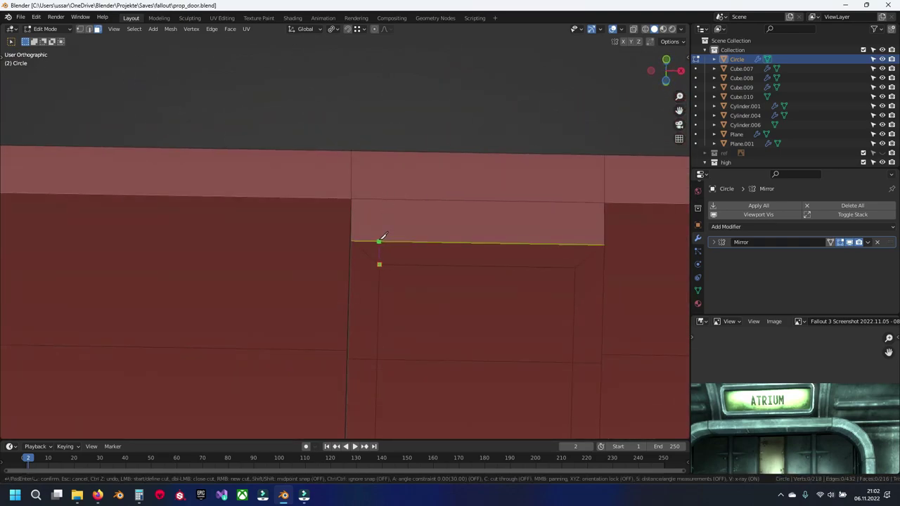
{"action": "key", "text": "Return"}
{"action": "key", "text": "l"}
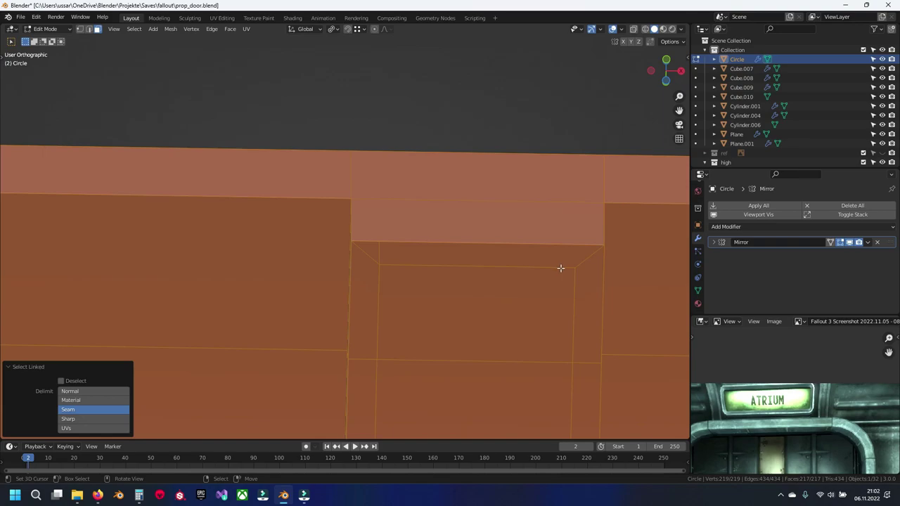
{"action": "key", "text": "k"}
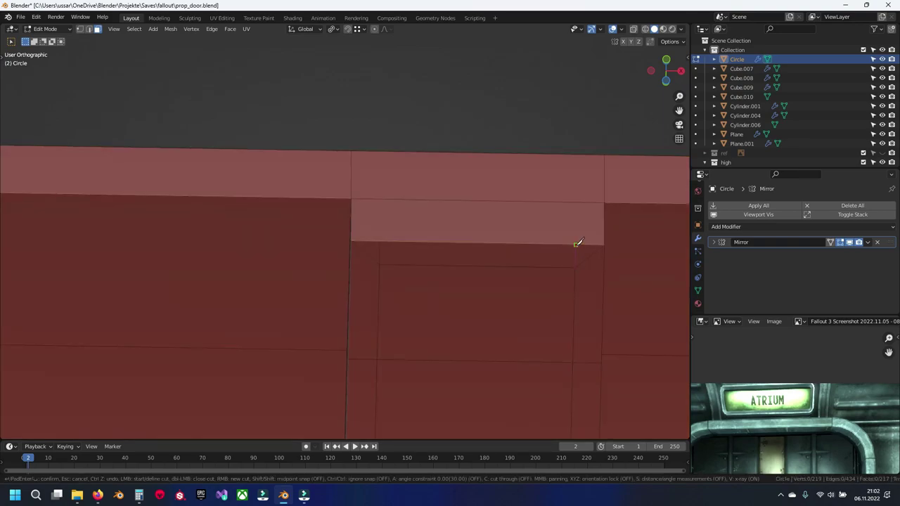
{"action": "key", "text": "Return"}
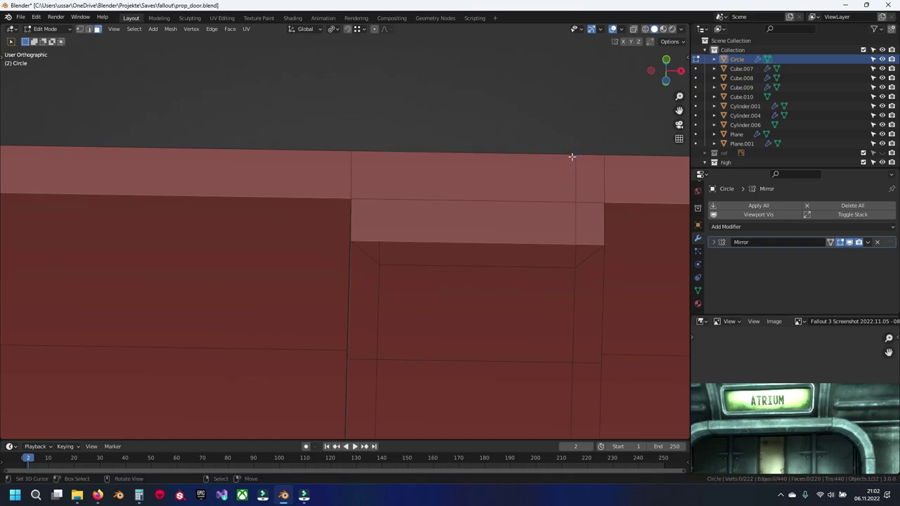
{"action": "key", "text": "k"}
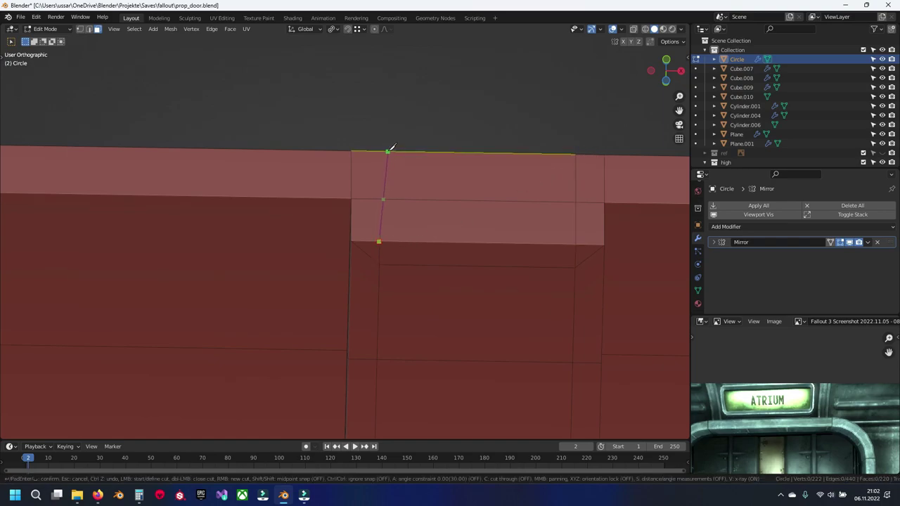
{"action": "left_click", "coordinate": [380, 151]}
{"action": "key", "text": "Return"}
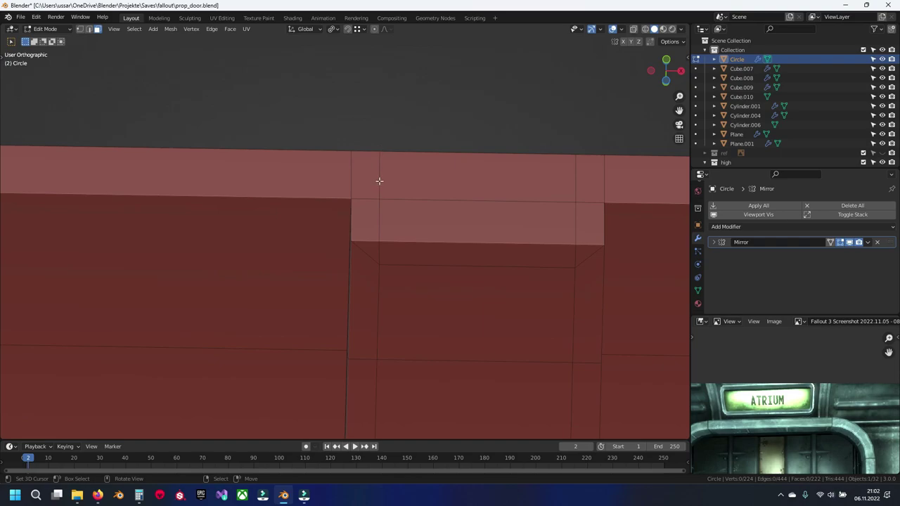
Dissolve the stray vertex and leftover edges near the groove corner into merged faces.
{"action": "key", "text": "x"}
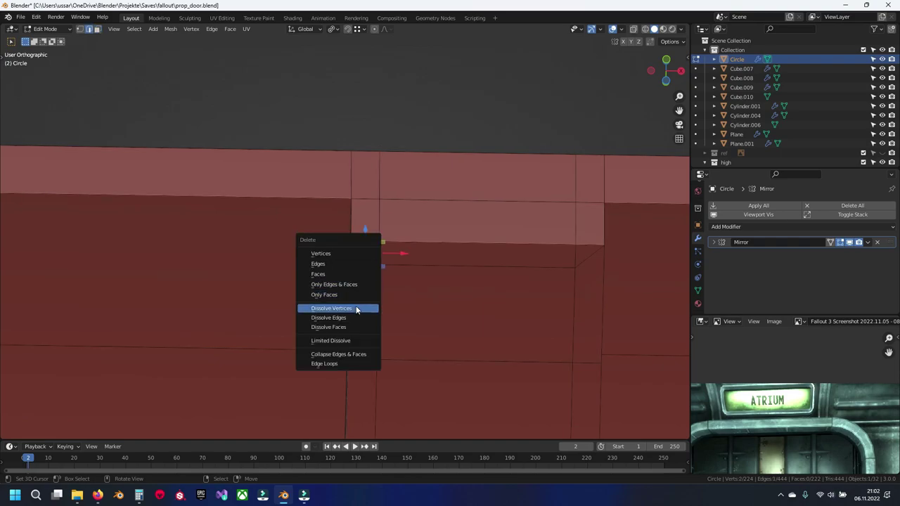
{"action": "left_click", "coordinate": [356, 311]}
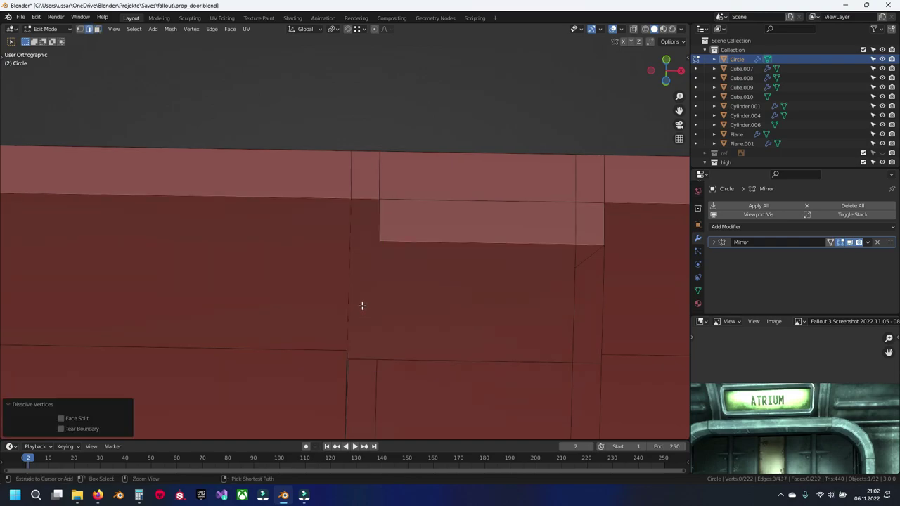
{"action": "key", "text": "x"}
{"action": "left_click", "coordinate": [358, 316]}
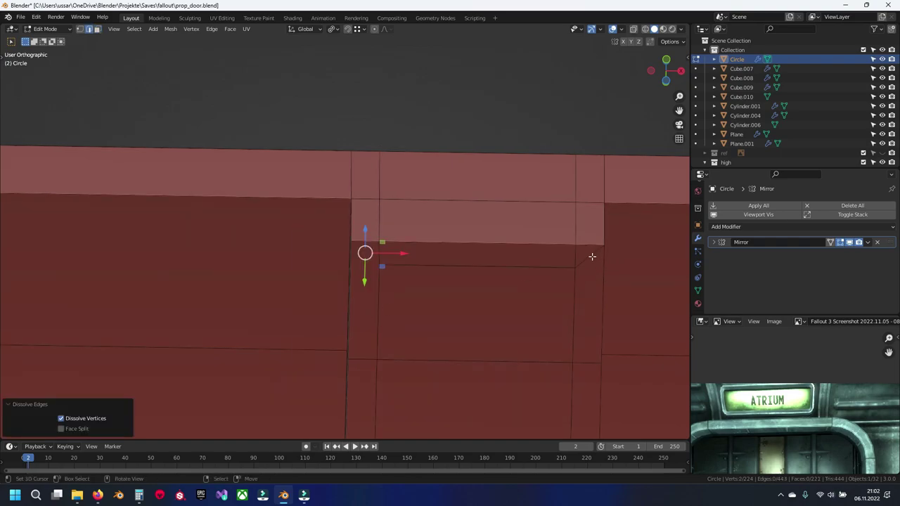
{"action": "left_click", "coordinate": [590, 256]}
{"action": "key", "text": "x"}
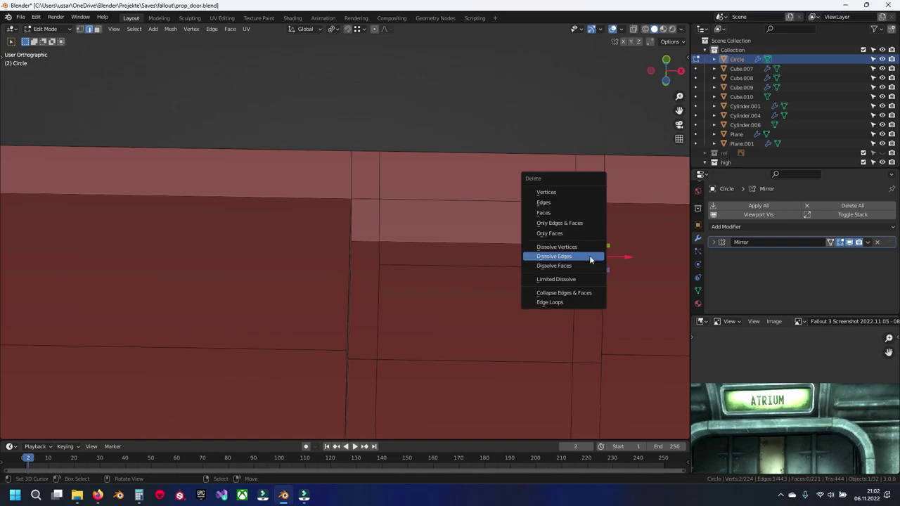
{"action": "left_click", "coordinate": [590, 256]}
{"action": "left_click", "coordinate": [494, 288]}
Save the file and dissolve the leftover edge inside the groove.
{"action": "key", "text": "ctrl+s"}
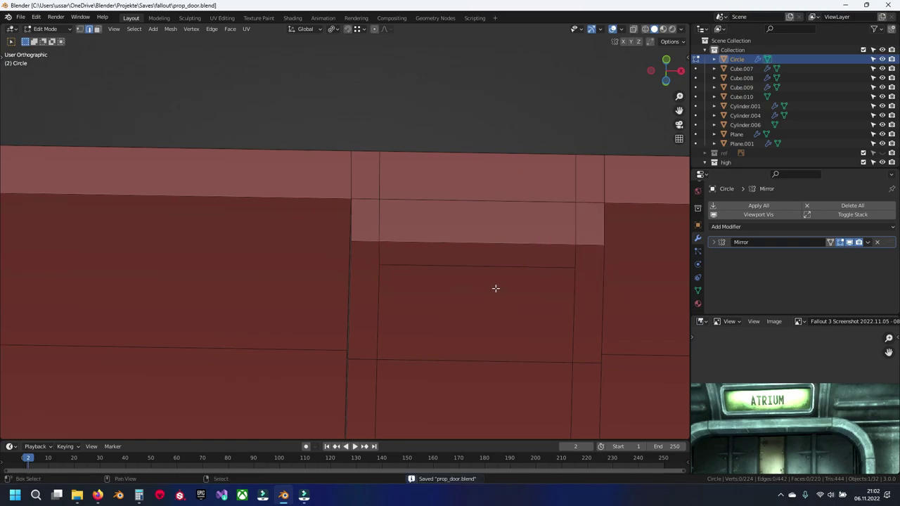
{"action": "middle_click_drag", "start_coordinate": [495, 287], "coordinate": [483, 275], "text": "shift"}
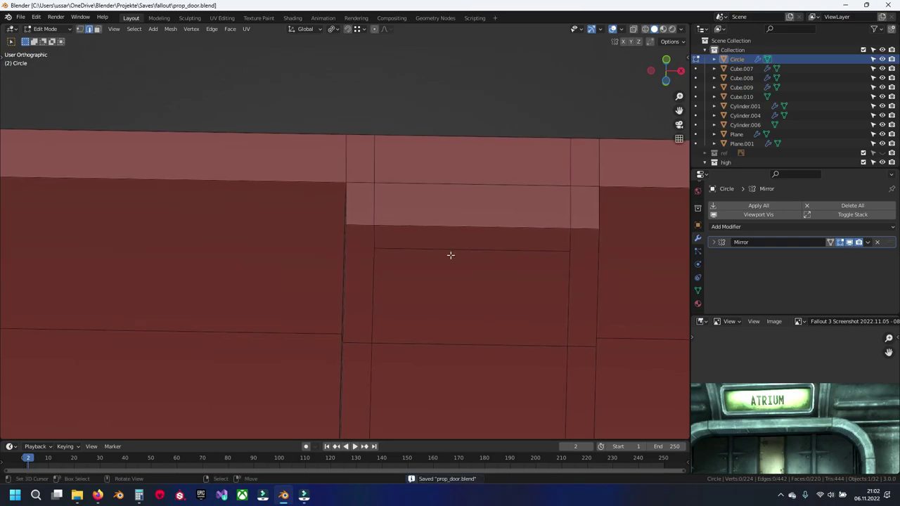
{"action": "left_click", "coordinate": [451, 254]}
{"action": "key", "text": "x"}
{"action": "left_click", "coordinate": [450, 253]}
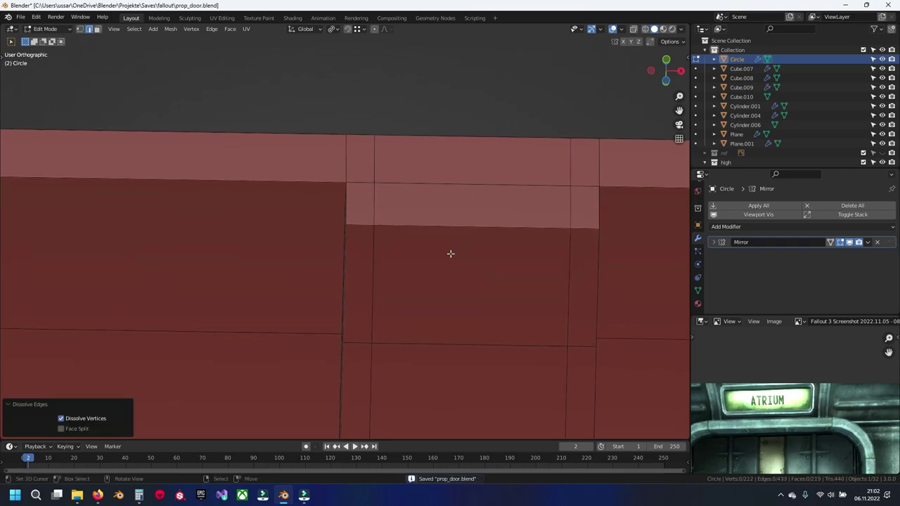
{"action": "scroll", "coordinate": [451, 257], "scroll_direction": "down", "scroll_amount": 4}
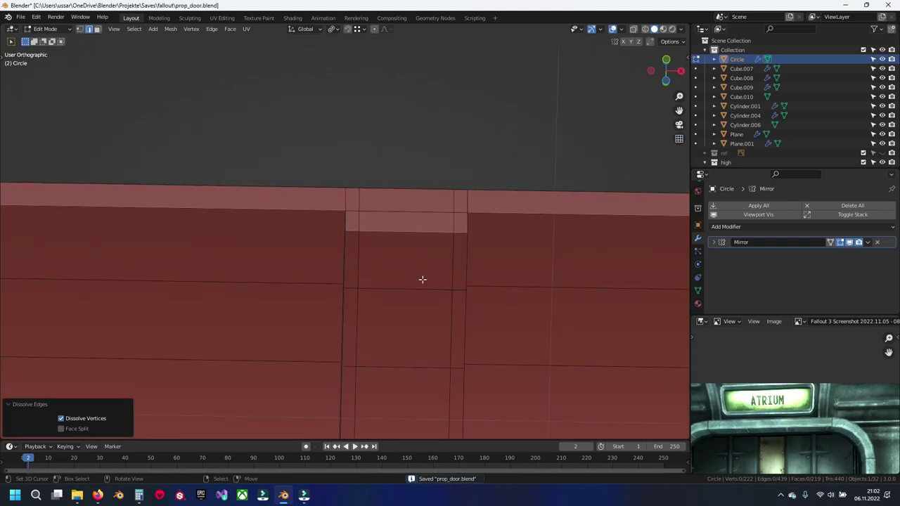
{"action": "mouse_move", "coordinate": [422, 279]}
{"action": "middle_mouse_down"}
{"action": "mouse_move", "coordinate": [420, 314]}
{"action": "mouse_move", "coordinate": [443, 317]}
{"action": "mouse_move", "coordinate": [396, 311]}
{"action": "mouse_move", "coordinate": [413, 268]}
{"action": "middle_mouse_up"}
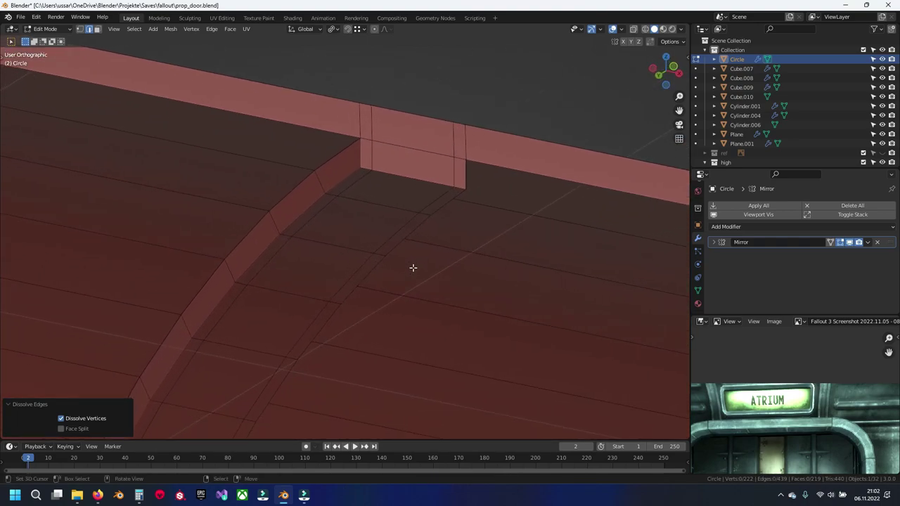
Add an edge loop along the curved trim of the arch.
{"action": "key", "text": "ctrl+r"}
{"action": "left_click", "coordinate": [362, 155]}
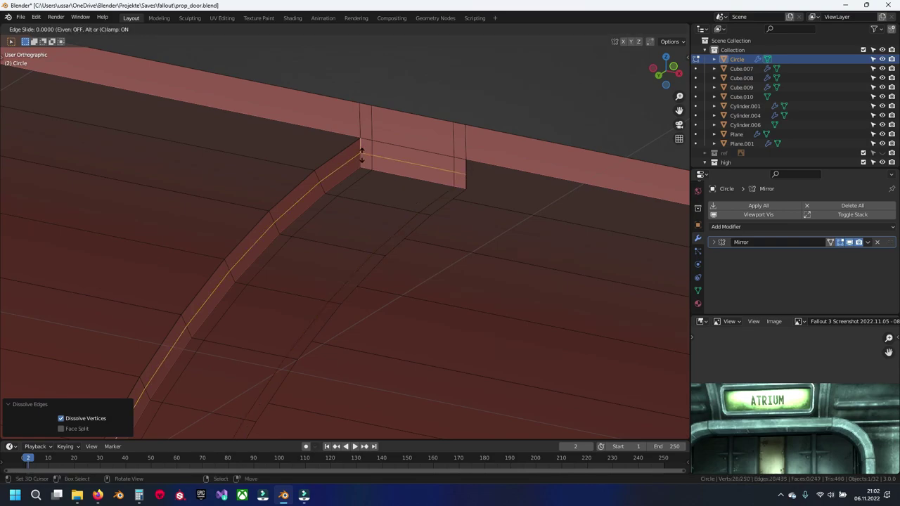
{"action": "left_click", "coordinate": [361, 153]}
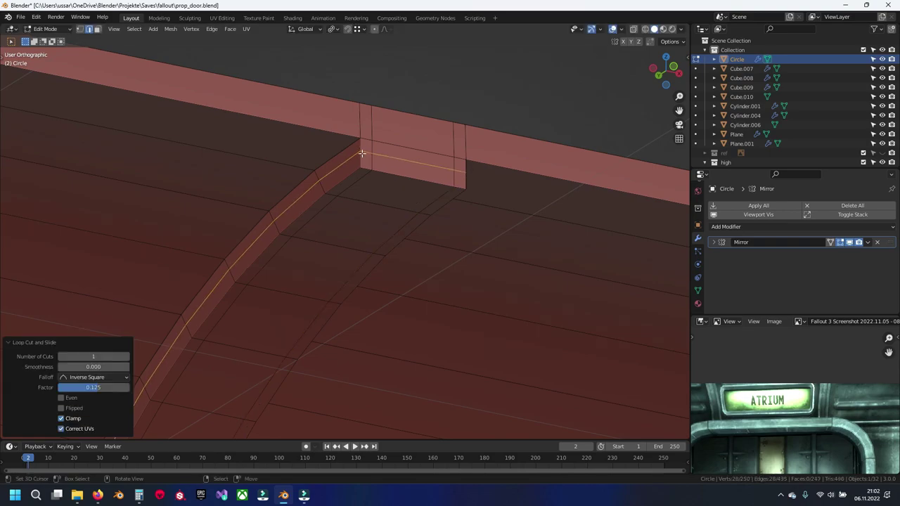
{"action": "left_click", "coordinate": [377, 266]}
Isolate the housing and delete the face strip along the trim at the rail junction.
{"action": "left_click", "coordinate": [402, 174]}
{"action": "key", "text": "KP_Divide"}
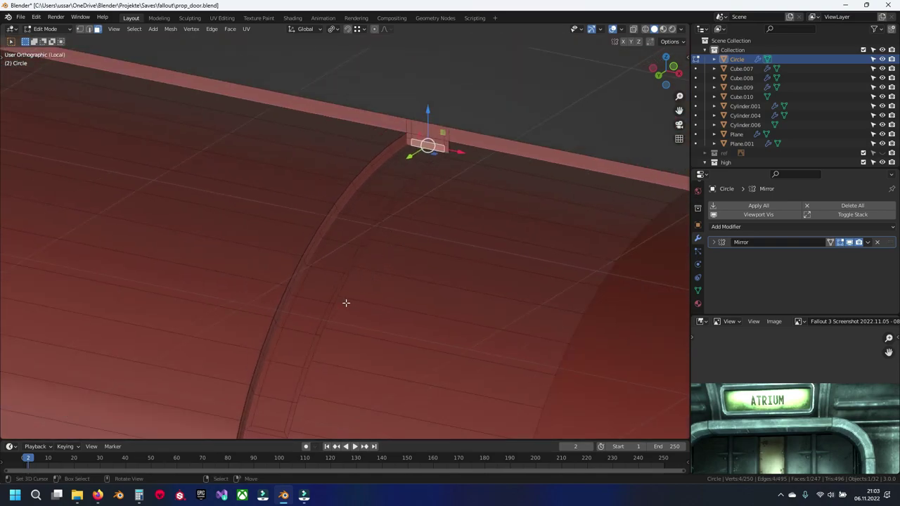
{"action": "scroll", "coordinate": [345, 303], "scroll_direction": "down", "scroll_amount": 5}
{"action": "scroll", "coordinate": [345, 303], "scroll_direction": "up", "scroll_amount": 6}
{"action": "scroll", "coordinate": [330, 290], "scroll_direction": "up", "scroll_amount": 3}
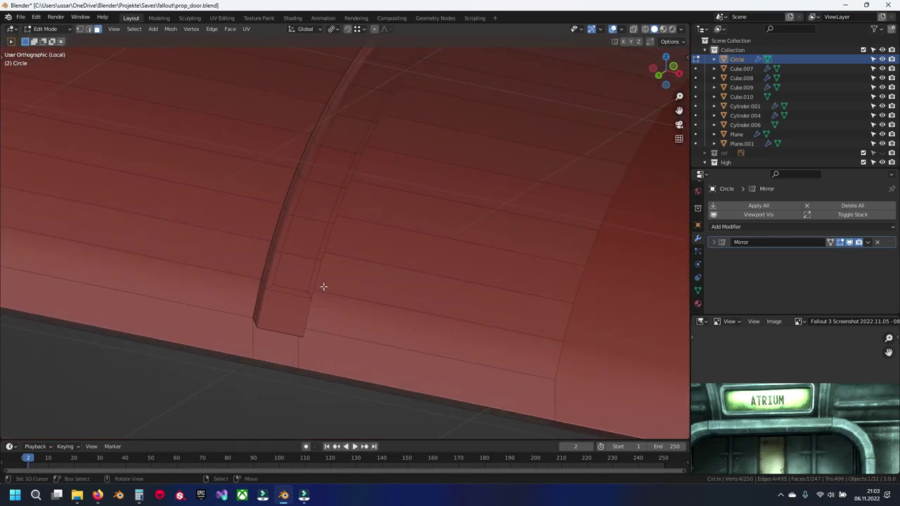
{"action": "left_click", "coordinate": [301, 281], "text": "ctrl"}
{"action": "key", "text": "x"}
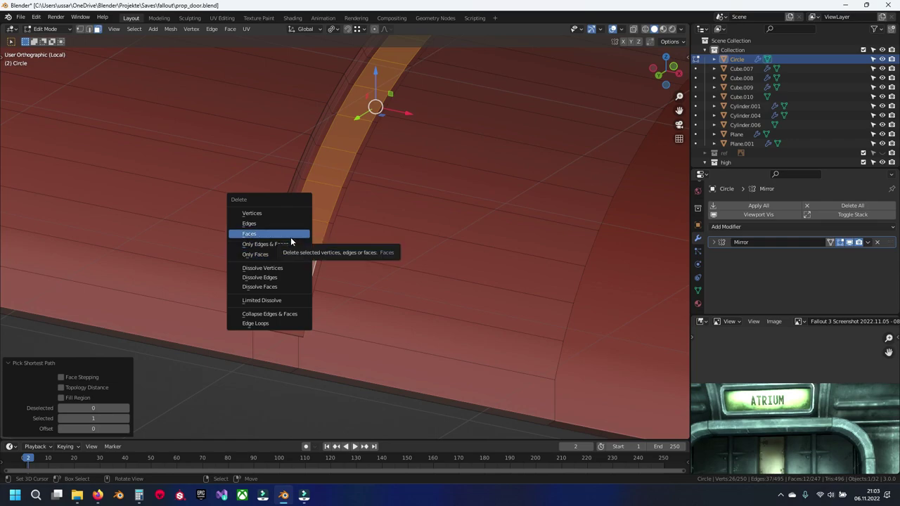
{"action": "left_click", "coordinate": [291, 237]}
Extrude the arch face strip inward about 0.03 m, then deselect everything.
{"action": "middle_click_drag", "start_coordinate": [309, 403], "coordinate": [372, 268]}
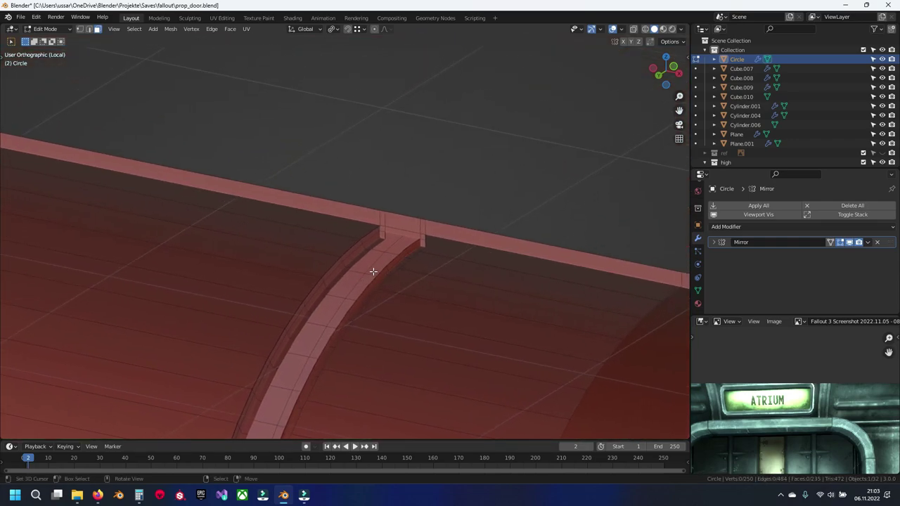
{"action": "left_click", "coordinate": [378, 268], "text": "ctrl"}
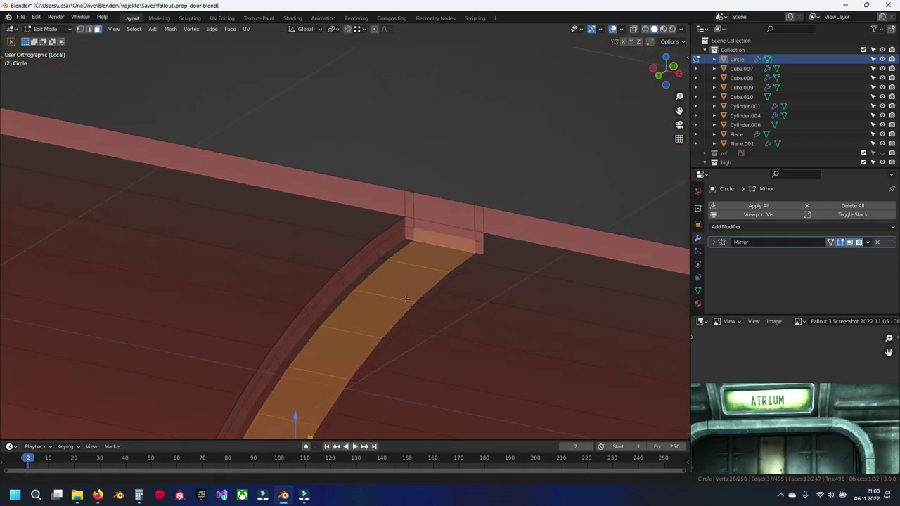
{"action": "middle_click_drag", "start_coordinate": [407, 305], "coordinate": [471, 323]}
{"action": "key", "text": "e"}
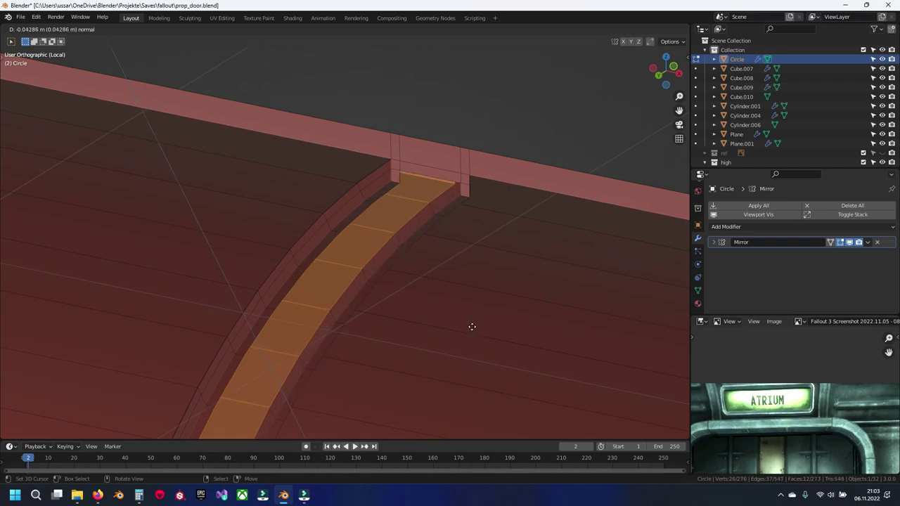
{"action": "right_click", "coordinate": [472, 336]}
{"action": "key", "text": "ctrl+z"}
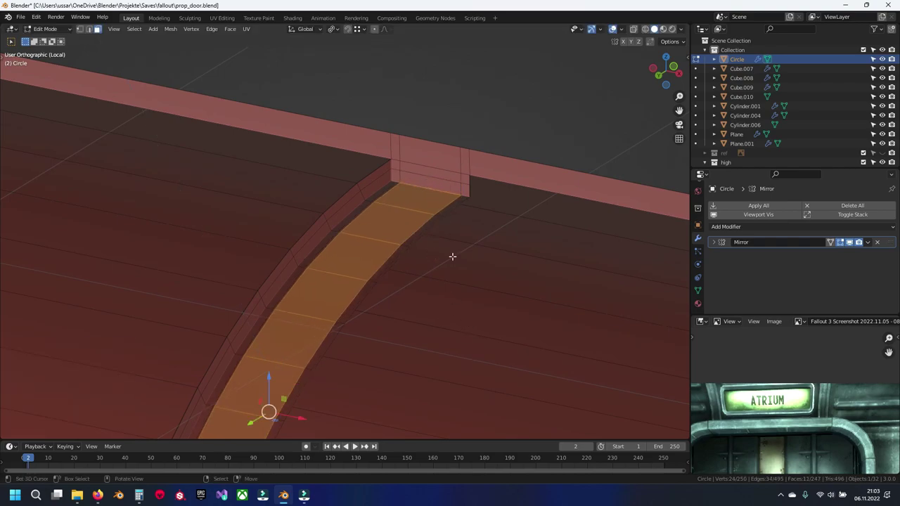
{"action": "key", "text": "e"}
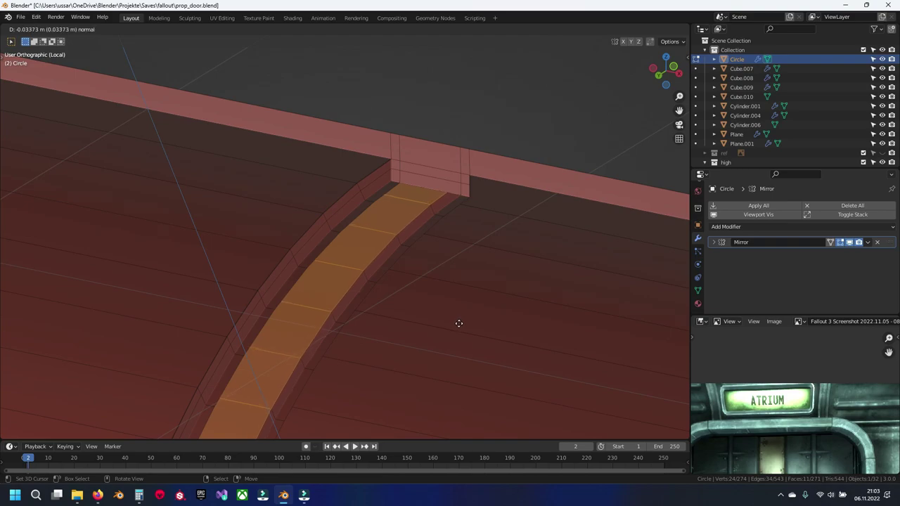
{"action": "left_click", "coordinate": [459, 322]}
{"action": "scroll", "coordinate": [393, 258], "scroll_direction": "up", "scroll_amount": 1}
{"action": "key", "text": "alt+a"}
{"action": "scroll", "coordinate": [407, 247], "scroll_direction": "up", "scroll_amount": 2}
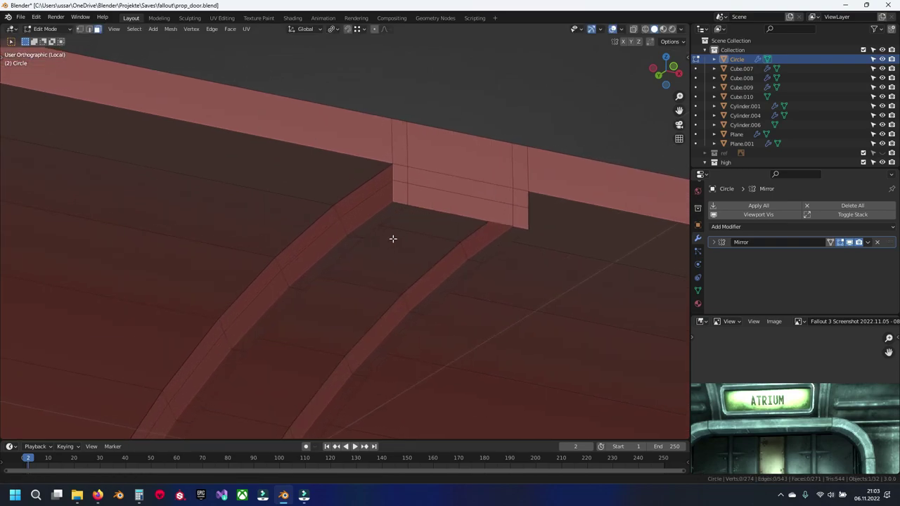
{"action": "left_click", "coordinate": [436, 211]}
Delete the capping face under the beam and switch to vertex selection.
{"action": "key", "text": "x"}
{"action": "key", "text": "Escape"}
{"action": "key", "text": "x"}
{"action": "left_click", "coordinate": [434, 208]}
{"action": "key", "text": "1"}
Move the joint vertex vertically along Z to meet the beam.
{"action": "mouse_move", "coordinate": [403, 184]}
{"action": "middle_mouse_down"}
{"action": "mouse_move", "coordinate": [326, 236]}
{"action": "mouse_move", "coordinate": [305, 234]}
{"action": "mouse_move", "coordinate": [367, 250]}
{"action": "middle_mouse_up"}
{"action": "scroll", "coordinate": [326, 236], "scroll_direction": "down", "scroll_amount": 8}
{"action": "right_click", "coordinate": [345, 237], "text": "shift"}
{"action": "key", "text": "g"}
{"action": "key", "text": "z"}
{"action": "left_click", "coordinate": [387, 257]}
{"action": "scroll", "coordinate": [398, 223], "scroll_direction": "down", "scroll_amount": 2}
Shift the far beam-edge vertex along Z and place the channel-edge vertex at the corner.
{"action": "left_click", "coordinate": [445, 203]}
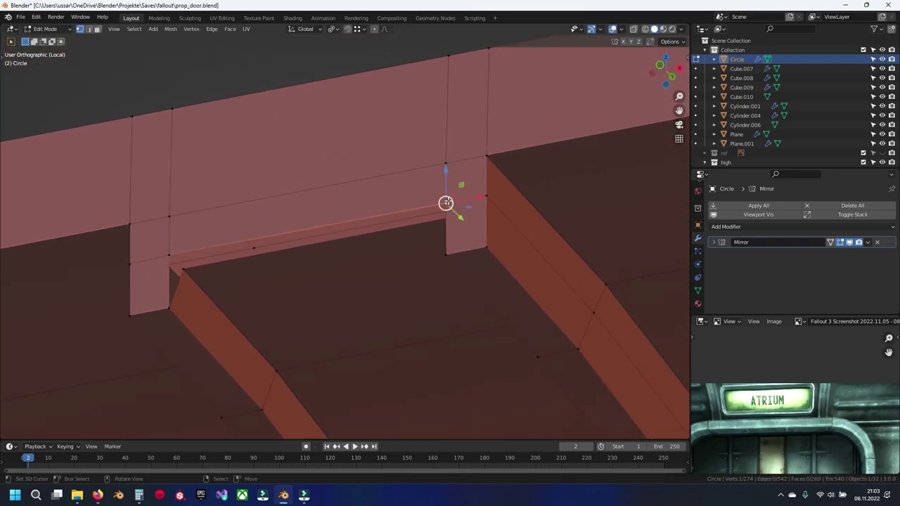
{"action": "key", "text": "g"}
{"action": "key", "text": "z"}
{"action": "left_click", "coordinate": [181, 267]}
{"action": "left_click", "coordinate": [183, 269]}
{"action": "left_click_drag", "start_coordinate": [182, 268], "coordinate": [169, 255]}
{"action": "middle_click_drag", "start_coordinate": [169, 255], "coordinate": [332, 247]}
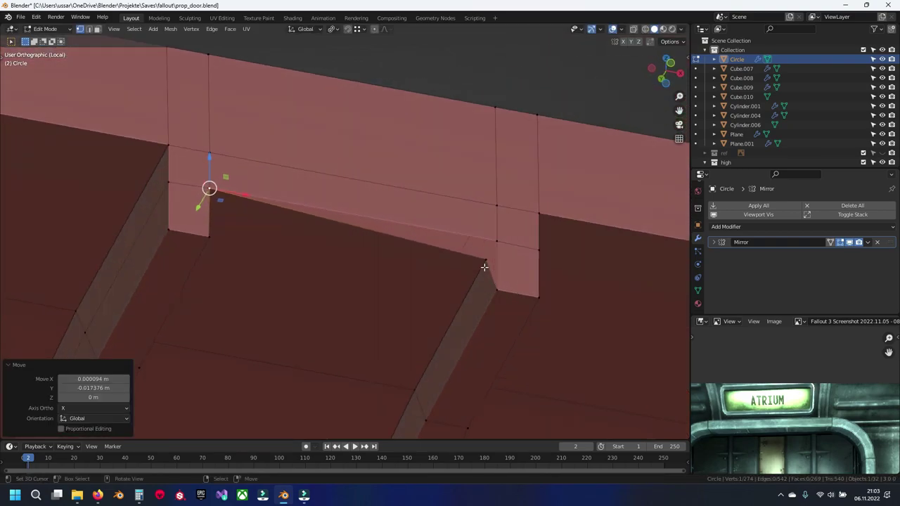
{"action": "key", "text": "g"}
{"action": "left_click", "coordinate": [492, 244]}
Merge vertices by distance across the whole mesh, removing 2 duplicates.
{"action": "key", "text": "a"}
{"action": "key", "text": "m"}
{"action": "left_click", "coordinate": [373, 266]}
{"action": "left_click", "coordinate": [377, 270]}
{"action": "scroll", "coordinate": [377, 271], "scroll_direction": "down", "scroll_amount": 5}
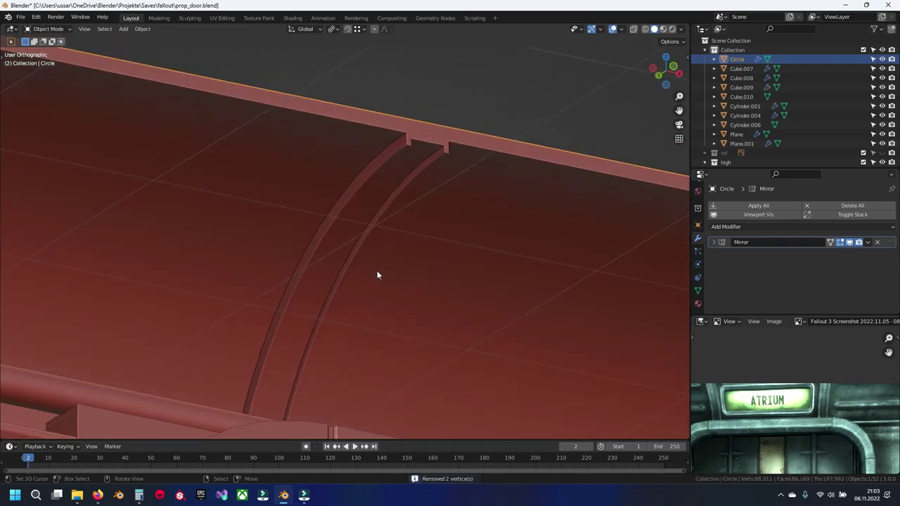
{"action": "scroll", "coordinate": [385, 292], "scroll_direction": "down", "scroll_amount": 3}
Return to Object Mode, look over the door, and save prop_door.blend.
{"action": "key", "text": "Tab"}
{"action": "mouse_move", "coordinate": [350, 272]}
{"action": "middle_mouse_down"}
{"action": "mouse_move", "coordinate": [321, 310]}
{"action": "mouse_move", "coordinate": [376, 277]}
{"action": "middle_mouse_up"}
{"action": "middle_click_drag", "start_coordinate": [770, 415], "coordinate": [797, 432]}
{"action": "scroll", "coordinate": [795, 431], "scroll_direction": "up", "scroll_amount": 2}
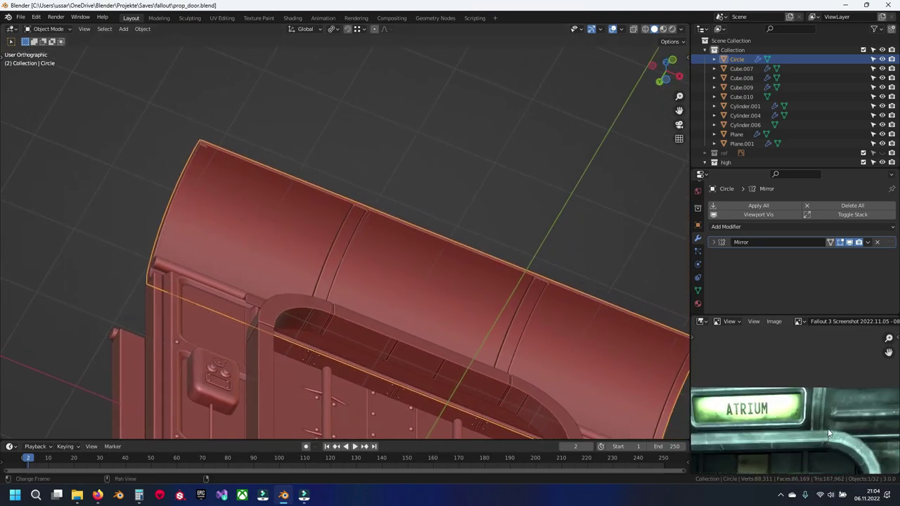
{"action": "scroll", "coordinate": [819, 418], "scroll_direction": "up", "scroll_amount": 1}
{"action": "mouse_move", "coordinate": [451, 313]}
{"action": "middle_mouse_down"}
{"action": "mouse_move", "coordinate": [369, 287]}
{"action": "mouse_move", "coordinate": [408, 280]}
{"action": "mouse_move", "coordinate": [479, 295]}
{"action": "mouse_move", "coordinate": [492, 287]}
{"action": "middle_mouse_up"}
{"action": "key", "text": "ctrl+s"}
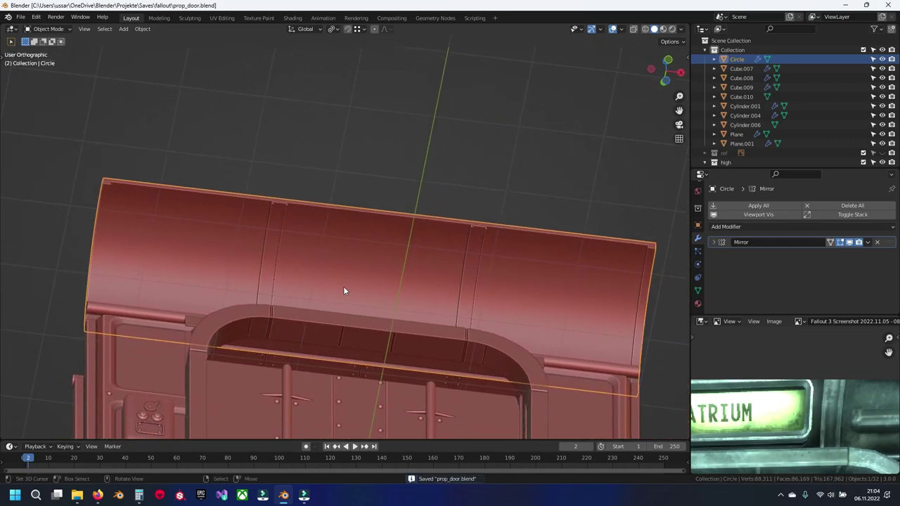
Enter Edit Mode on the housing and zoom in on its top-left corner.
{"action": "middle_click_drag", "start_coordinate": [272, 272], "coordinate": [223, 285]}
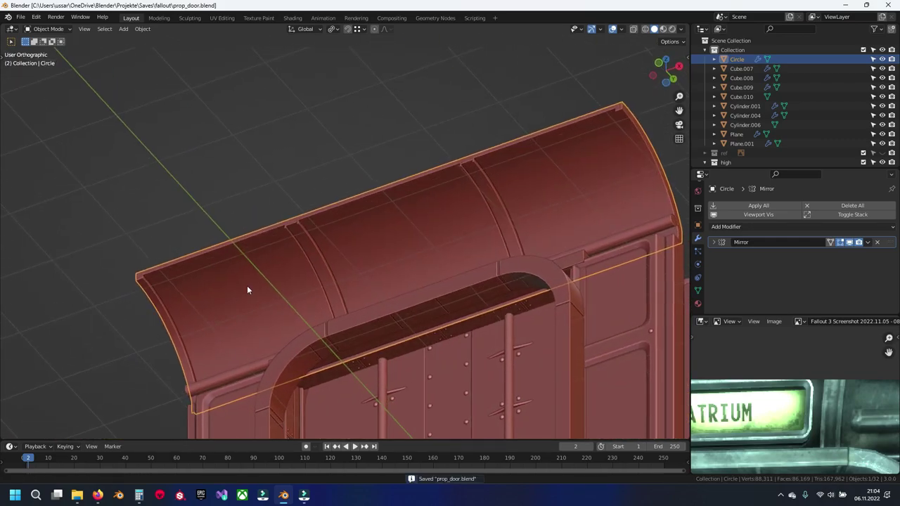
{"action": "scroll", "coordinate": [316, 281], "scroll_direction": "up", "scroll_amount": 5}
{"action": "scroll", "coordinate": [393, 281], "scroll_direction": "up", "scroll_amount": 2}
{"action": "key", "text": "Tab"}
{"action": "mouse_move", "coordinate": [416, 241]}
{"action": "middle_mouse_down"}
{"action": "mouse_move", "coordinate": [408, 223]}
{"action": "mouse_move", "coordinate": [380, 225]}
{"action": "middle_mouse_up"}
{"action": "key", "text": "ctrl+r"}
Place the new edge loop along the inner rim and save prop_door.blend.
{"action": "left_click", "coordinate": [356, 201]}
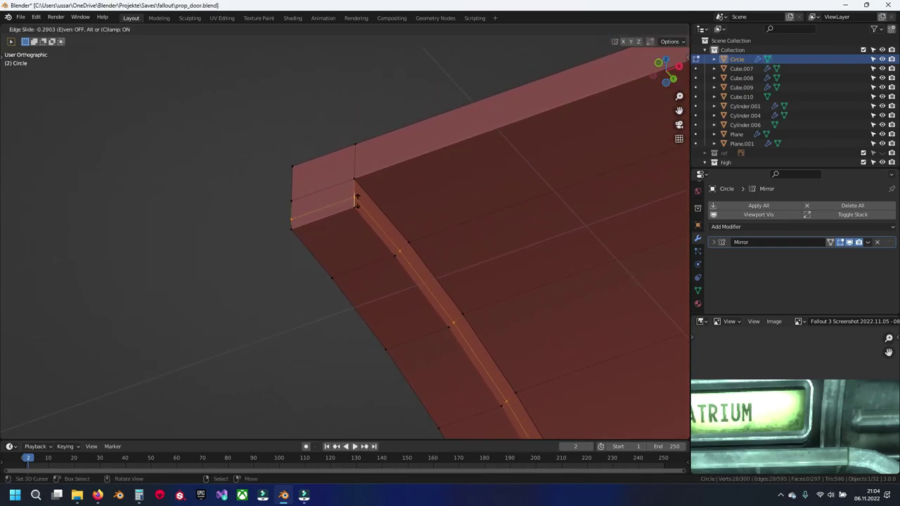
{"action": "left_click", "coordinate": [364, 201]}
{"action": "mouse_move", "coordinate": [384, 240]}
{"action": "middle_mouse_down"}
{"action": "mouse_move", "coordinate": [408, 255]}
{"action": "mouse_move", "coordinate": [611, 259]}
{"action": "middle_mouse_up"}
{"action": "key", "text": "ctrl+s"}
Select the face strip along the housing's curved edge.
{"action": "middle_click_drag", "start_coordinate": [387, 208], "coordinate": [392, 244]}
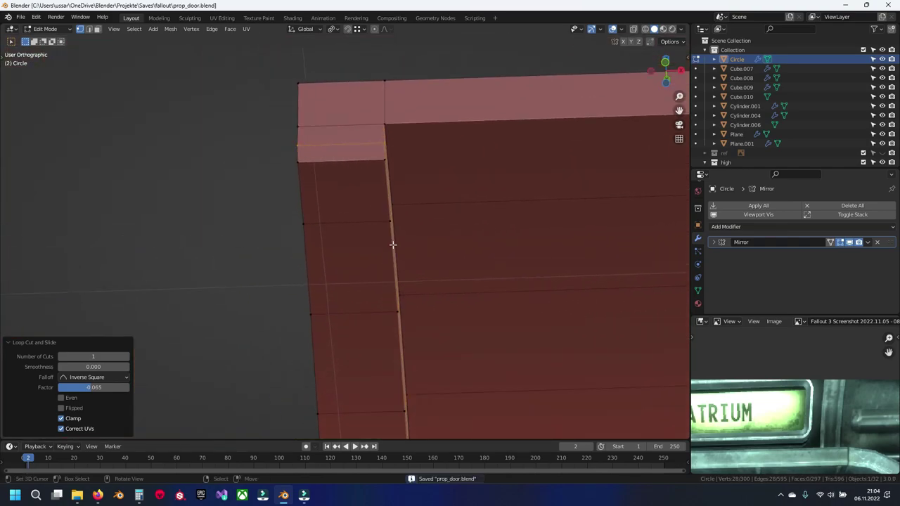
{"action": "left_click", "coordinate": [333, 227]}
{"action": "middle_click_drag", "start_coordinate": [333, 227], "coordinate": [344, 204]}
{"action": "left_click", "coordinate": [342, 200]}
{"action": "mouse_move", "coordinate": [364, 391]}
{"action": "middle_mouse_down"}
{"action": "mouse_move", "coordinate": [389, 318]}
{"action": "mouse_move", "coordinate": [370, 376]}
{"action": "middle_mouse_up"}
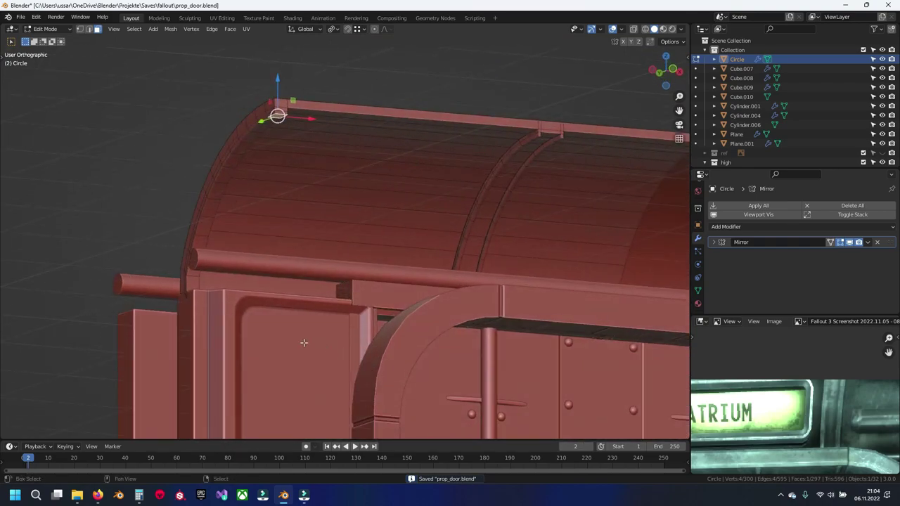
{"action": "middle_click_drag", "start_coordinate": [308, 345], "coordinate": [356, 279]}
{"action": "left_click", "coordinate": [292, 327], "text": "ctrl"}
{"action": "scroll", "coordinate": [292, 326], "scroll_direction": "down", "scroll_amount": 3}
{"action": "middle_click_drag", "start_coordinate": [291, 326], "coordinate": [412, 283]}
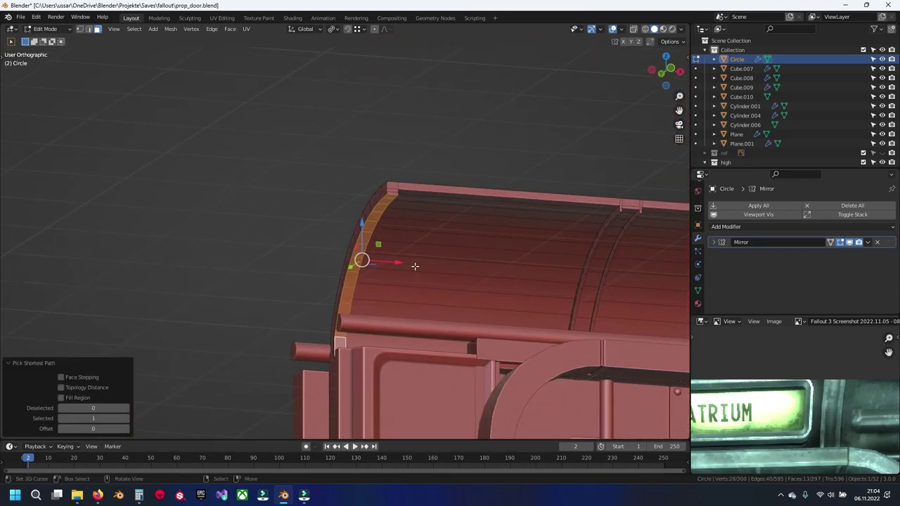
Zoom the reference photo to the ATRIUM sign and view the door's top edge.
{"action": "middle_click_drag", "start_coordinate": [798, 427], "coordinate": [828, 430]}
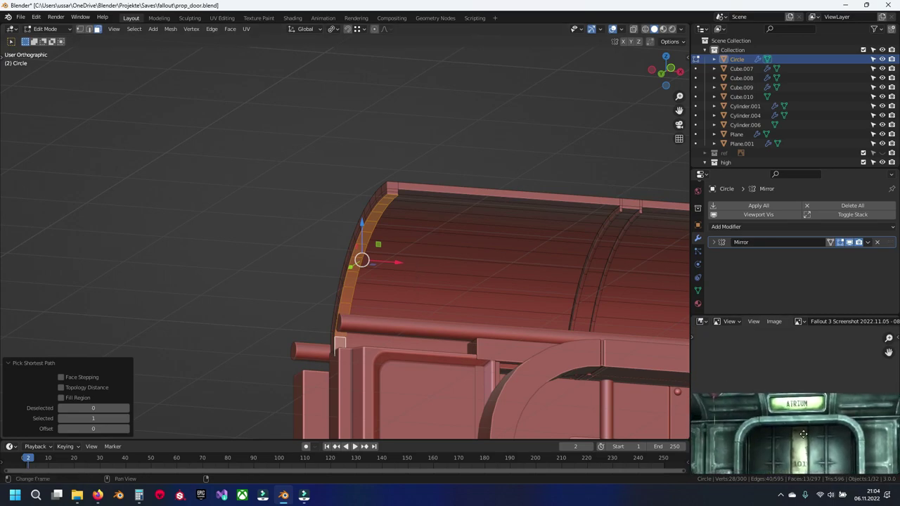
{"action": "scroll", "coordinate": [805, 426], "scroll_direction": "up", "scroll_amount": 1}
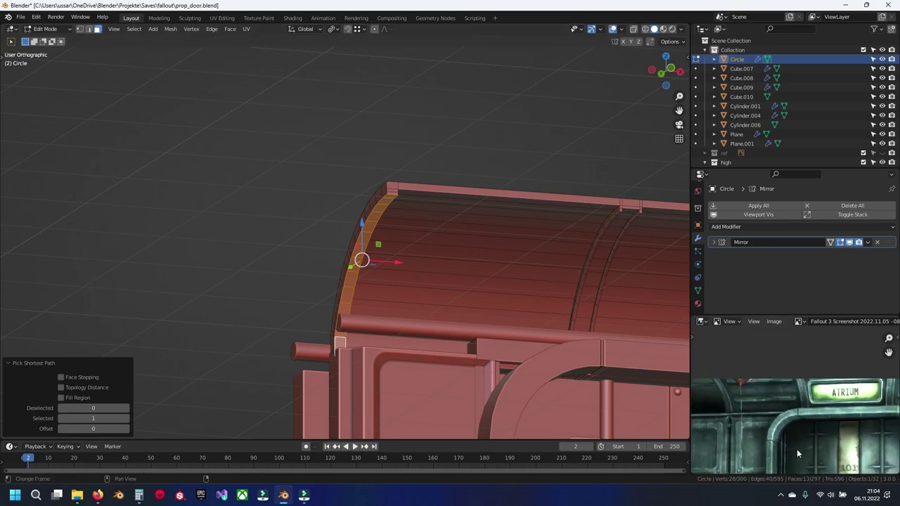
{"action": "middle_click_drag", "start_coordinate": [798, 453], "coordinate": [807, 451]}
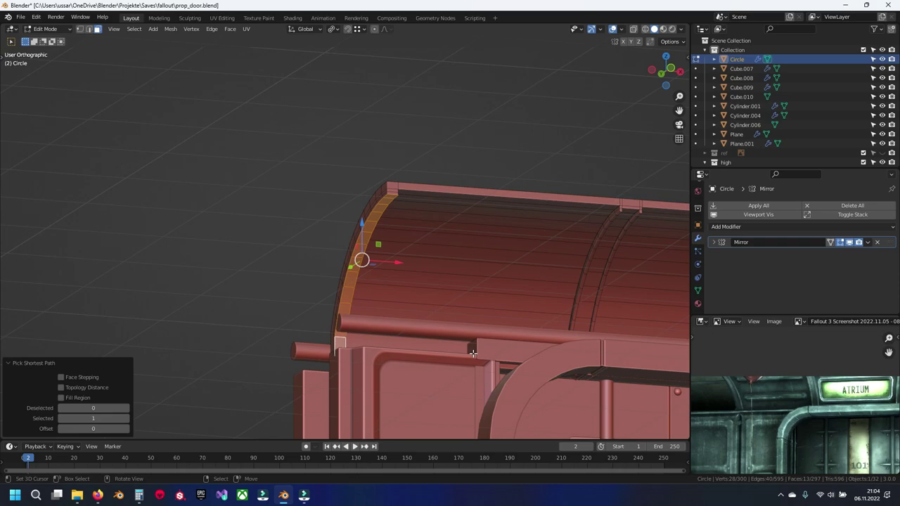
{"action": "scroll", "coordinate": [473, 353], "scroll_direction": "up", "scroll_amount": 1}
{"action": "scroll", "coordinate": [470, 300], "scroll_direction": "up", "scroll_amount": 2}
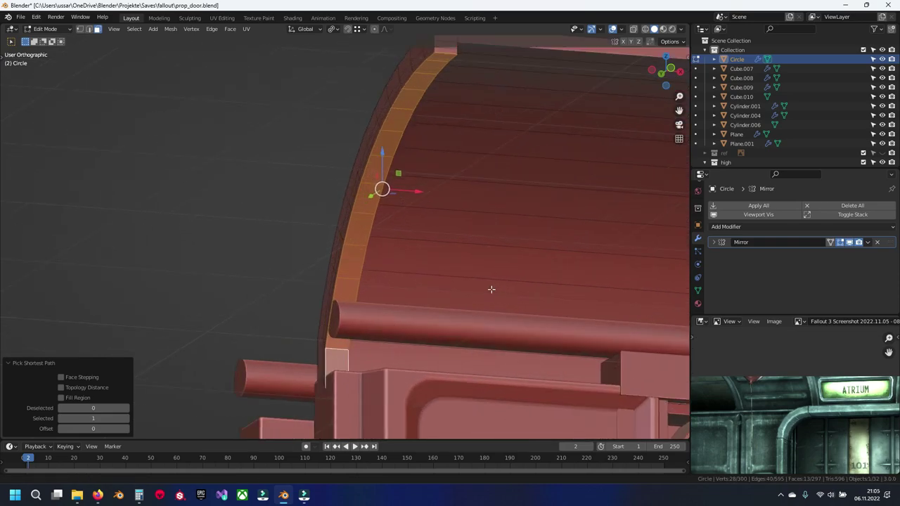
{"action": "scroll", "coordinate": [490, 288], "scroll_direction": "up", "scroll_amount": 2}
{"action": "mouse_move", "coordinate": [441, 236]}
{"action": "middle_mouse_down"}
{"action": "mouse_move", "coordinate": [418, 307]}
{"action": "mouse_move", "coordinate": [379, 297]}
{"action": "mouse_move", "coordinate": [498, 221]}
{"action": "middle_mouse_up"}
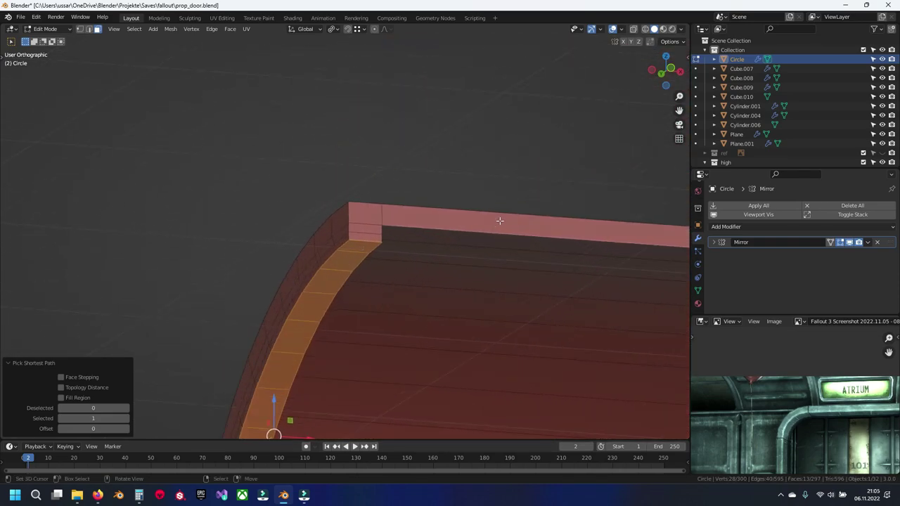
Inset the curved edge strip by 0.01628 m.
{"action": "key", "text": "i"}
{"action": "left_click", "coordinate": [494, 224]}
{"action": "scroll", "coordinate": [415, 253], "scroll_direction": "up", "scroll_amount": 2}
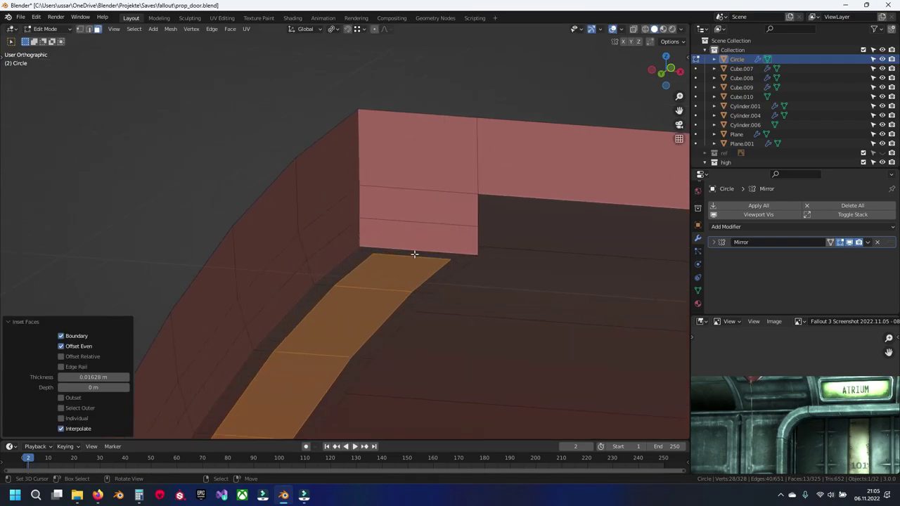
{"action": "mouse_move", "coordinate": [427, 261]}
{"action": "middle_mouse_down"}
{"action": "mouse_move", "coordinate": [417, 246]}
{"action": "mouse_move", "coordinate": [420, 175]}
{"action": "mouse_move", "coordinate": [408, 225]}
{"action": "mouse_move", "coordinate": [364, 223]}
{"action": "mouse_move", "coordinate": [422, 258]}
{"action": "middle_mouse_up"}
Make two vertical knife cuts across the top beam above the corner.
{"action": "key", "text": "k"}
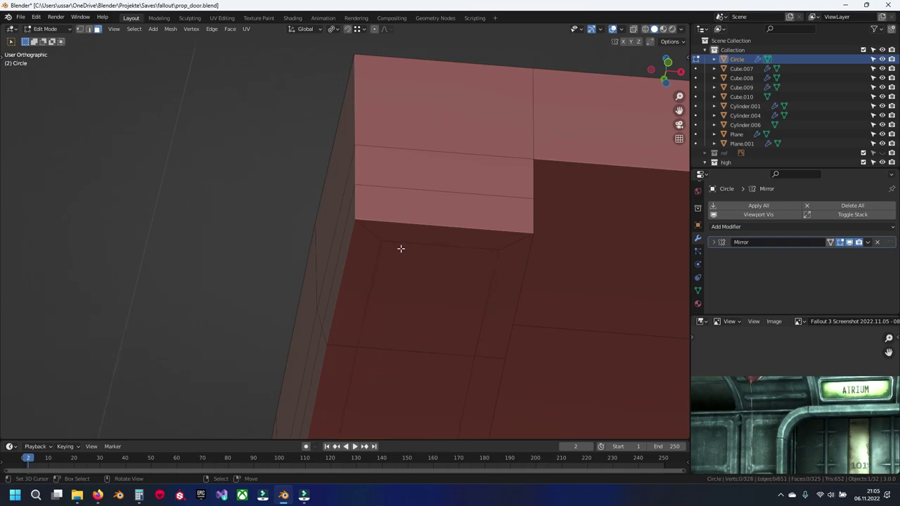
{"action": "left_click", "coordinate": [381, 240]}
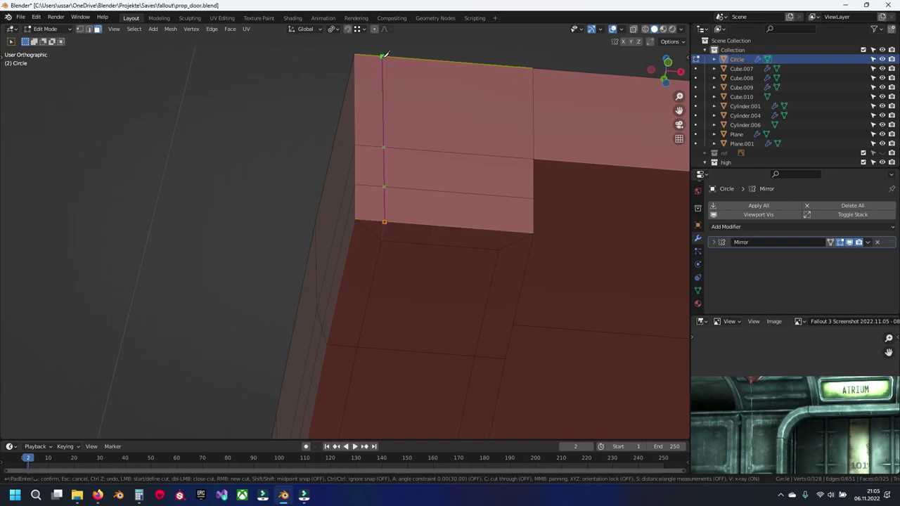
{"action": "key", "text": "Return"}
{"action": "key", "text": "a"}
{"action": "key", "text": "alt+a"}
{"action": "key", "text": "k"}
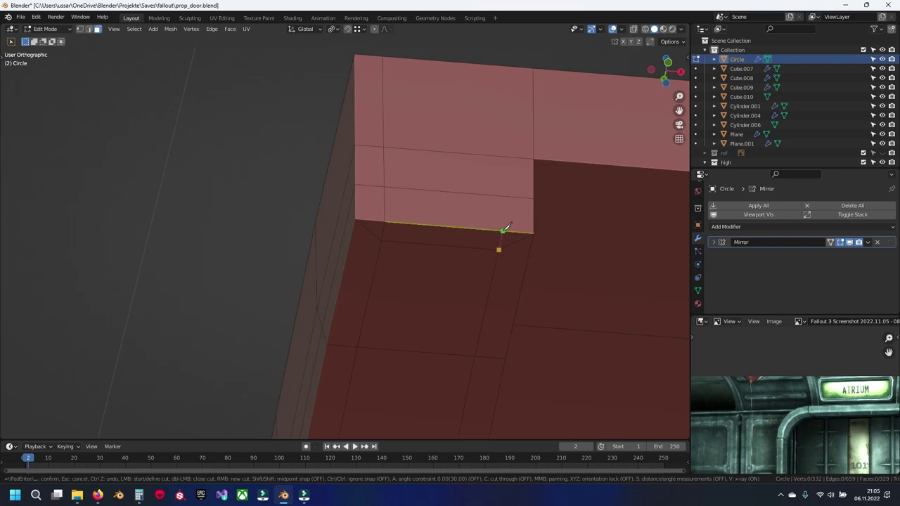
{"action": "key", "text": "Return"}
{"action": "key", "text": "a"}
{"action": "key", "text": "alt+a"}
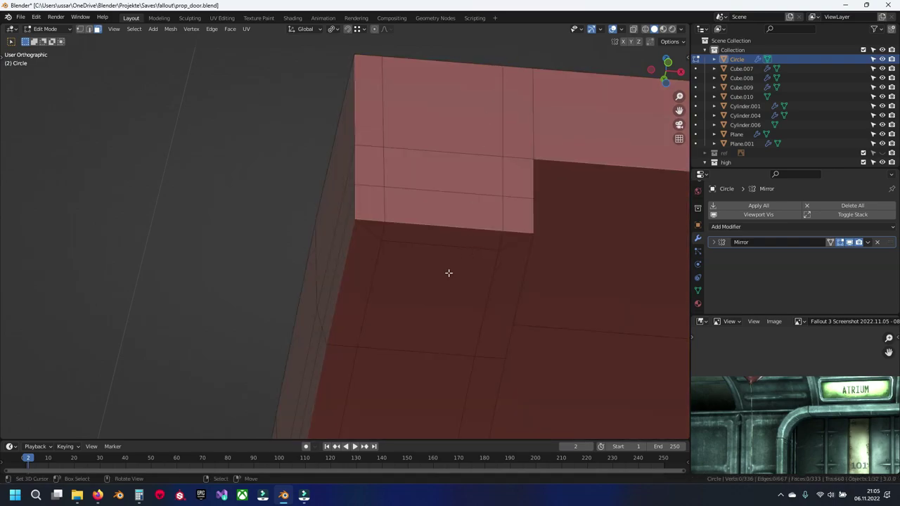
{"action": "scroll", "coordinate": [450, 272], "scroll_direction": "down", "scroll_amount": 5, "text": "shift"}
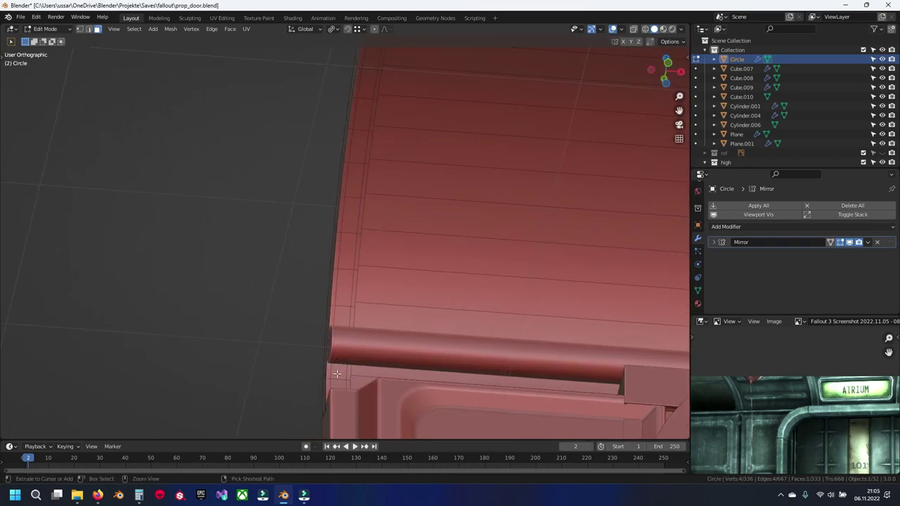
Extrude the strip along the housing's curved left edge inward, then delete the extruded strip faces.
{"action": "left_click", "coordinate": [338, 379], "text": "ctrl"}
{"action": "mouse_move", "coordinate": [338, 384]}
{"action": "middle_mouse_down"}
{"action": "mouse_move", "coordinate": [427, 270]}
{"action": "mouse_move", "coordinate": [422, 211]}
{"action": "mouse_move", "coordinate": [409, 243]}
{"action": "middle_mouse_up"}
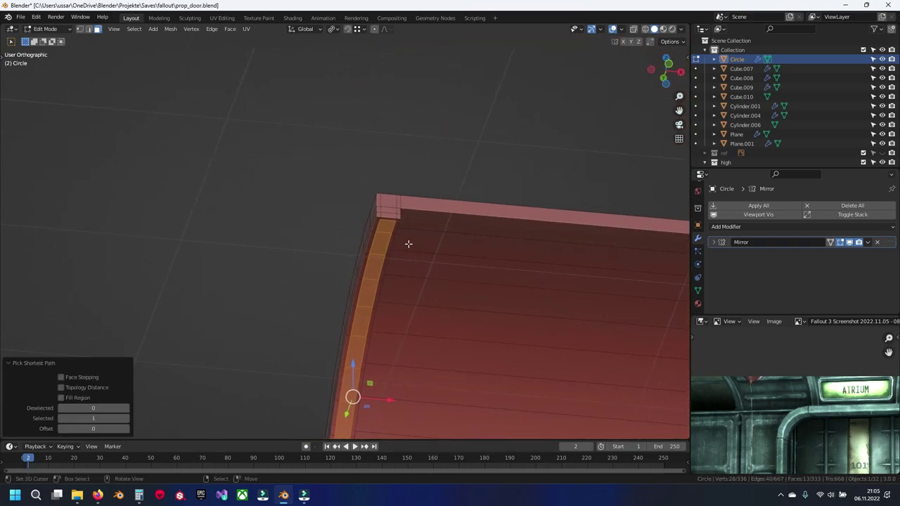
{"action": "scroll", "coordinate": [408, 243], "scroll_direction": "up", "scroll_amount": 5}
{"action": "key", "text": "e"}
{"action": "left_click", "coordinate": [546, 203]}
{"action": "mouse_move", "coordinate": [546, 203]}
{"action": "middle_mouse_down"}
{"action": "mouse_move", "coordinate": [439, 230]}
{"action": "mouse_move", "coordinate": [482, 203]}
{"action": "middle_mouse_up"}
{"action": "key", "text": "x"}
{"action": "left_click", "coordinate": [482, 203]}
{"action": "key", "text": "x"}
{"action": "key", "text": "Escape"}
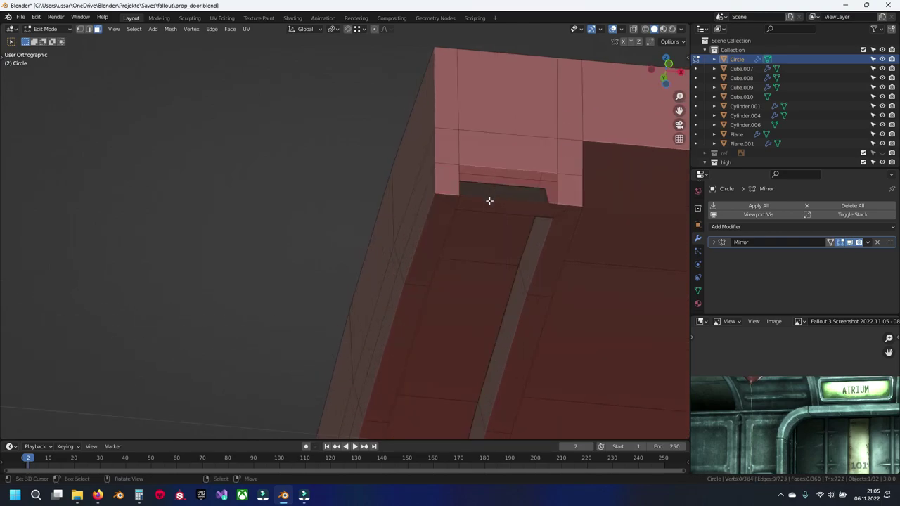
Zoom to the notch and move its first vertex along Z, then reposition it to reshape the notch.
{"action": "scroll", "coordinate": [506, 191], "scroll_direction": "up", "scroll_amount": 3}
{"action": "middle_click_drag", "start_coordinate": [507, 190], "coordinate": [448, 234]}
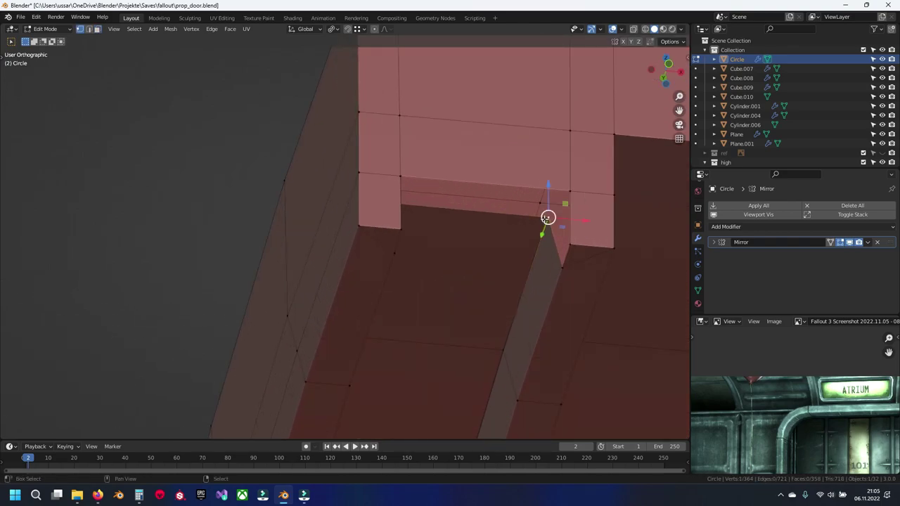
{"action": "middle_click_drag", "start_coordinate": [547, 218], "coordinate": [458, 249], "text": "shift"}
{"action": "key", "text": "g"}
{"action": "key", "text": "z"}
{"action": "left_click", "coordinate": [480, 214]}
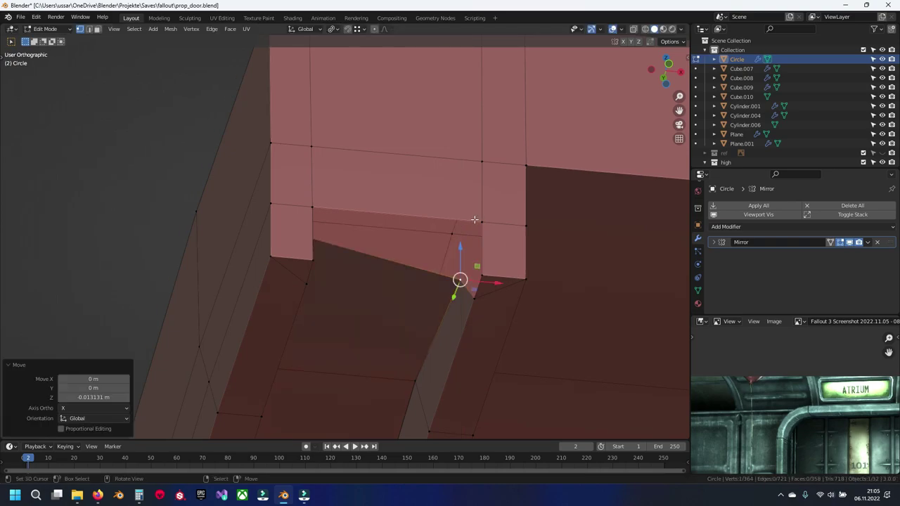
{"action": "key", "text": "g"}
{"action": "left_click", "coordinate": [471, 222]}
Move another notch vertex vertically and place it at the notch corner.
{"action": "scroll", "coordinate": [463, 226], "scroll_direction": "down", "scroll_amount": 5, "text": "ctrl"}
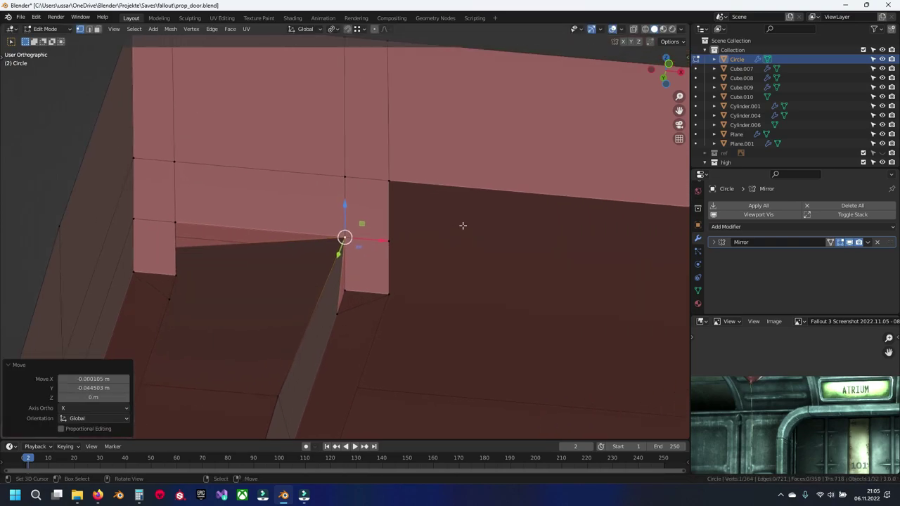
{"action": "middle_click_drag", "start_coordinate": [463, 226], "coordinate": [284, 314]}
{"action": "key", "text": "g"}
{"action": "key", "text": "z"}
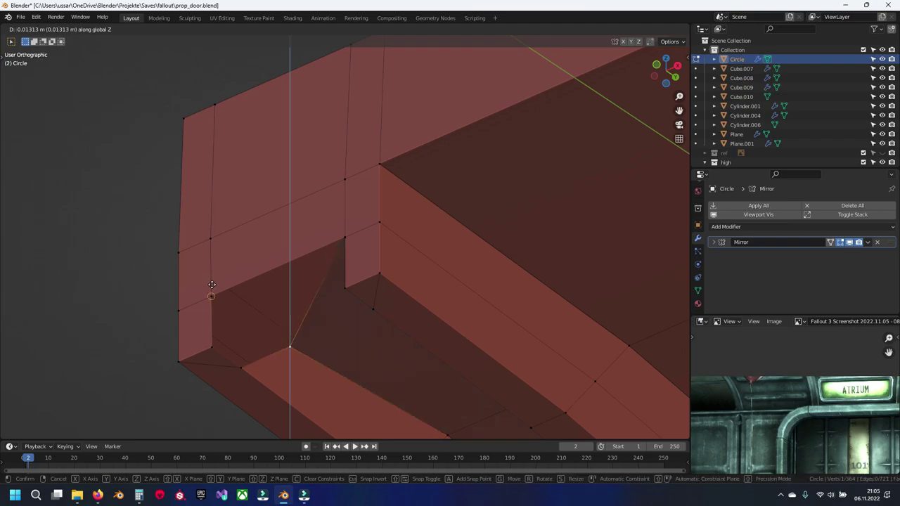
{"action": "left_click", "coordinate": [284, 313]}
{"action": "key", "text": "g"}
{"action": "left_click", "coordinate": [238, 328]}
{"action": "mouse_move", "coordinate": [238, 327]}
{"action": "middle_mouse_down", "text": "shift"}
{"action": "mouse_move", "coordinate": [338, 182]}
{"action": "mouse_move", "coordinate": [290, 233]}
{"action": "middle_mouse_up", "text": "shift"}
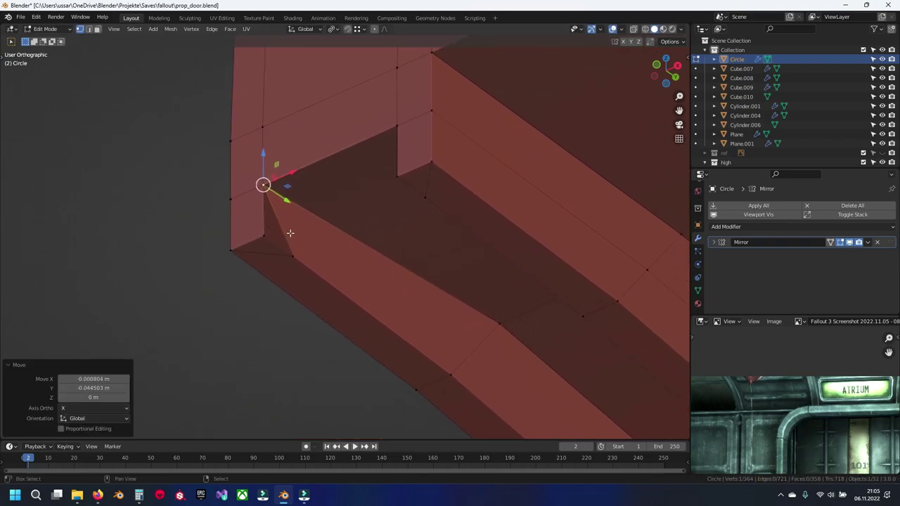
Undo the last two vertex edits and raise the vertex 0.013131 m along Z instead.
{"action": "key", "text": "ctrl+z"}
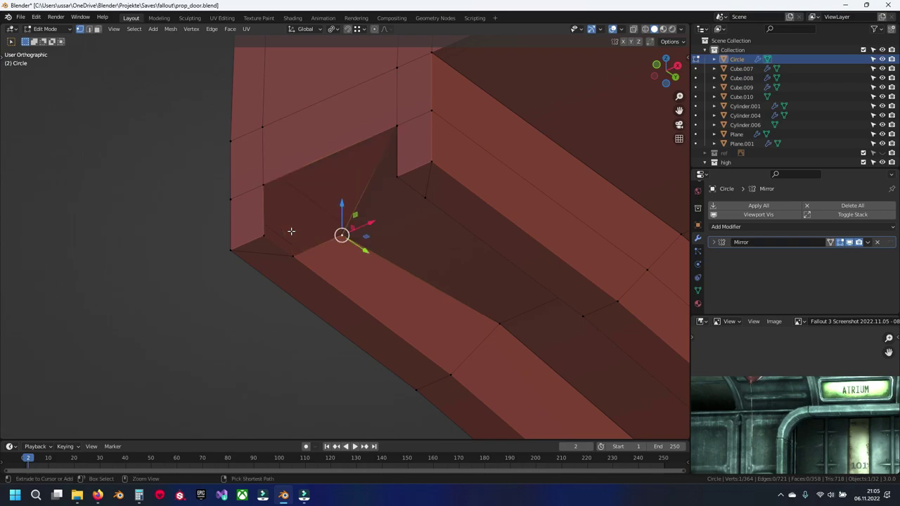
{"action": "key", "text": "ctrl+z"}
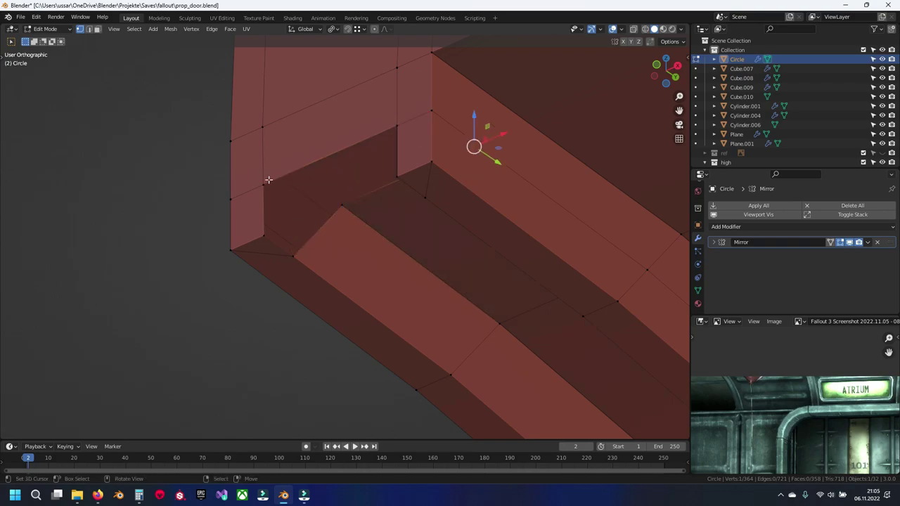
{"action": "key", "text": "g"}
{"action": "key", "text": "z"}
{"action": "left_click", "coordinate": [338, 206]}
Raise the vertex at the notch corner along Z into position.
{"action": "middle_click_drag", "start_coordinate": [337, 206], "coordinate": [348, 196]}
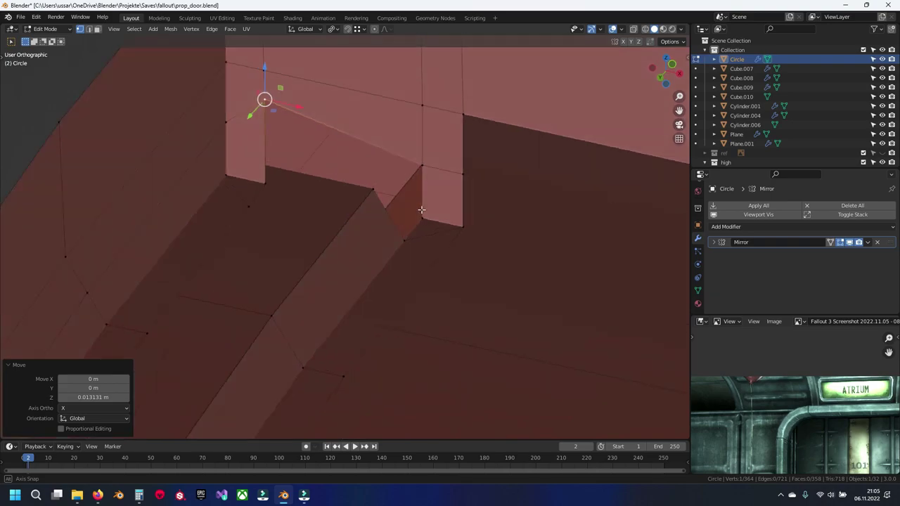
{"action": "left_click", "coordinate": [347, 196]}
{"action": "key", "text": "g"}
{"action": "key", "text": "z"}
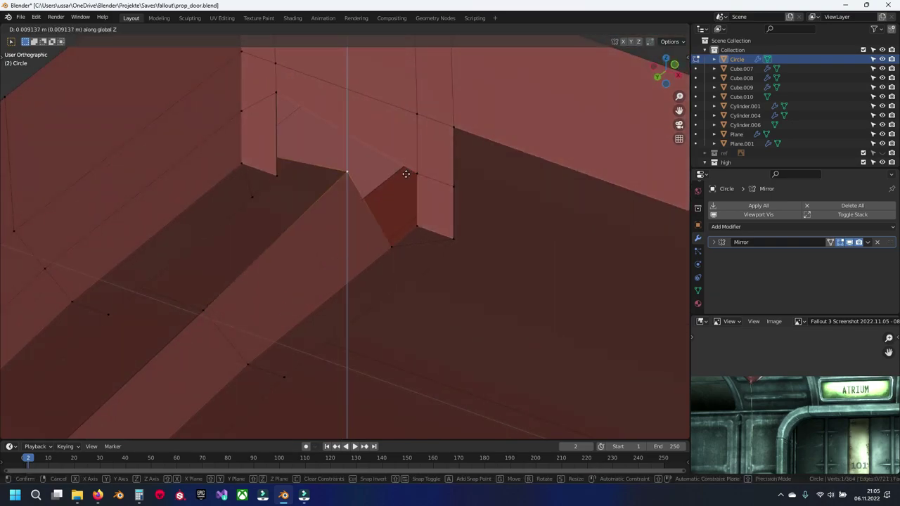
{"action": "right_click", "coordinate": [413, 171]}
{"action": "key", "text": "g"}
{"action": "key", "text": "z"}
{"action": "left_click", "coordinate": [417, 144]}
Move the next two notch vertices into place, lowering the second one.
{"action": "left_click", "coordinate": [345, 195]}
{"action": "key", "text": "g"}
{"action": "left_click", "coordinate": [415, 145]}
{"action": "mouse_move", "coordinate": [416, 144]}
{"action": "middle_mouse_down"}
{"action": "mouse_move", "coordinate": [424, 114]}
{"action": "mouse_move", "coordinate": [396, 92]}
{"action": "middle_mouse_up"}
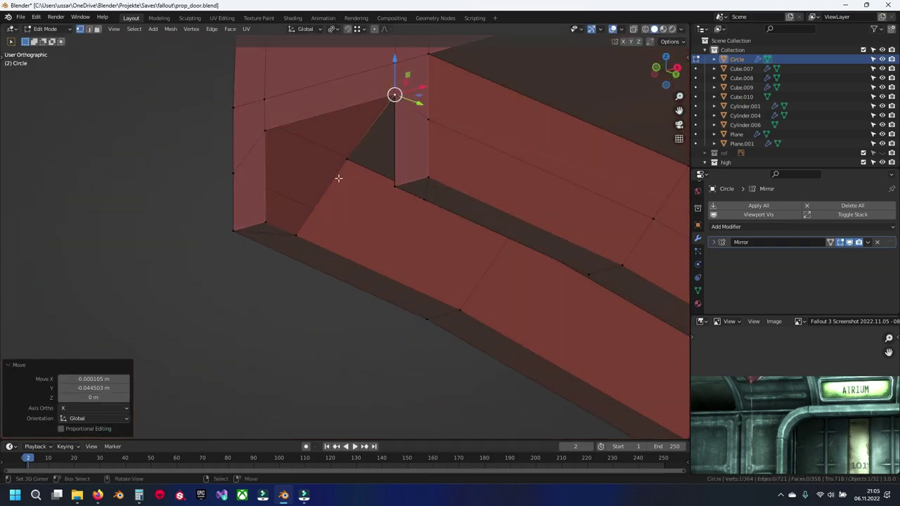
{"action": "left_click", "coordinate": [264, 131]}
{"action": "middle_click_drag", "start_coordinate": [264, 131], "coordinate": [322, 192]}
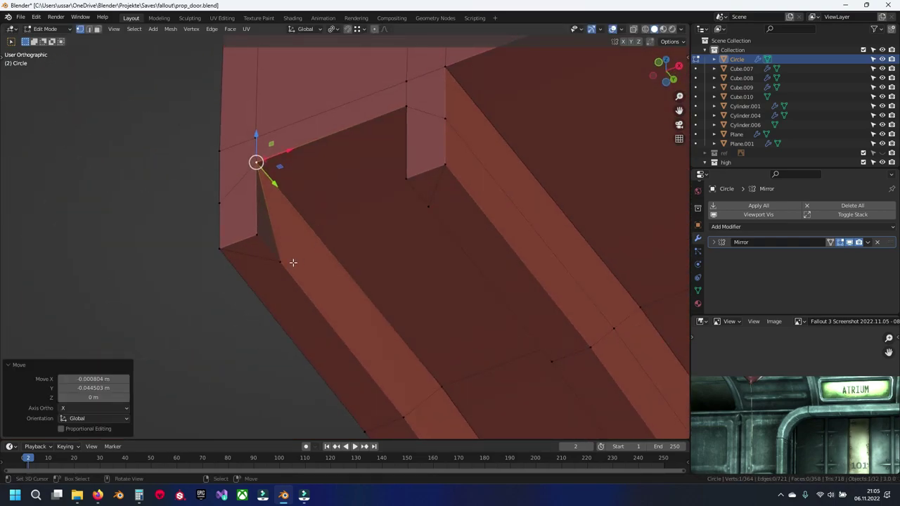
{"action": "key", "text": "g"}
{"action": "left_click", "coordinate": [261, 239]}
Snap the last stray notch vertex onto the corner.
{"action": "middle_click_drag", "start_coordinate": [261, 239], "coordinate": [396, 277]}
{"action": "left_click", "coordinate": [387, 270]}
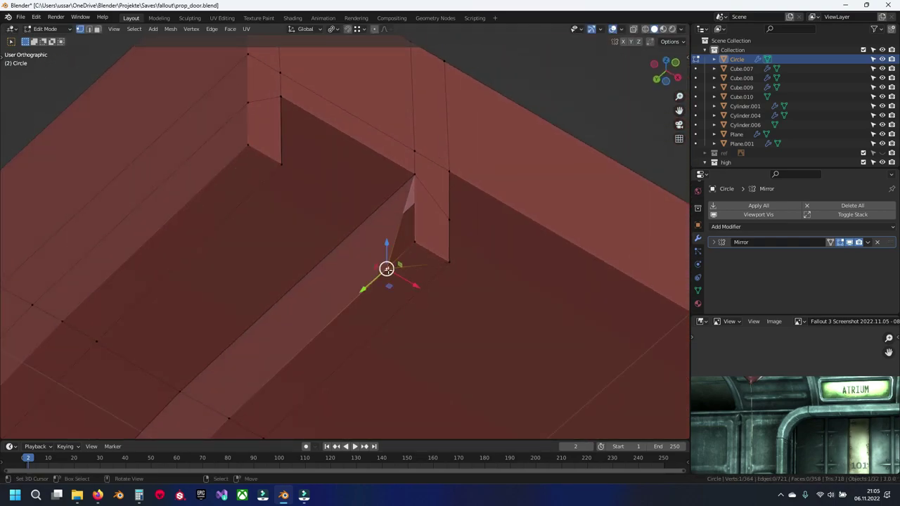
{"action": "key", "text": "g"}
{"action": "left_click", "coordinate": [416, 241]}
Select all and Merge by Distance to remove the 4 overlapping vertices, then exit Edit Mode.
{"action": "key", "text": "a"}
{"action": "key", "text": "m"}
{"action": "left_click", "coordinate": [366, 238]}
{"action": "key", "text": "alt+a"}
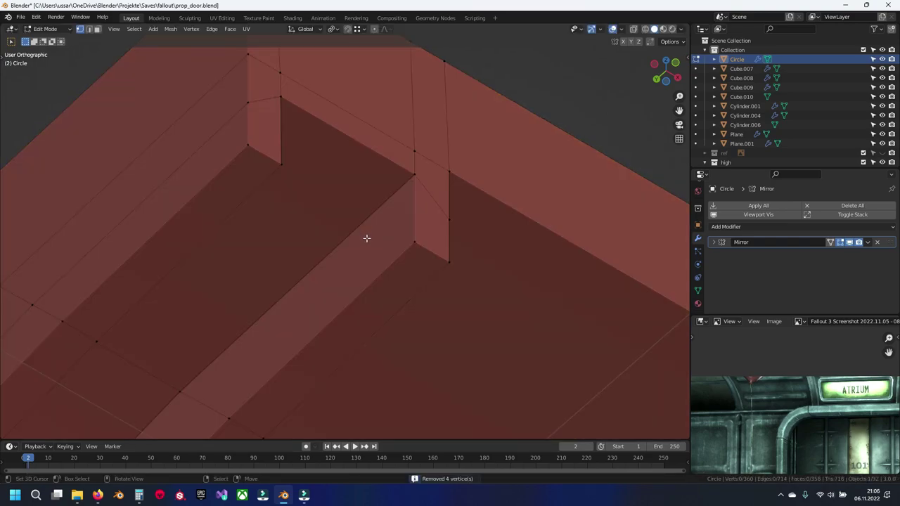
{"action": "scroll", "coordinate": [367, 238], "scroll_direction": "down", "scroll_amount": 5}
{"action": "key", "text": "Tab"}
Return to Edit Mode on the housing and select a face on the thin frame strips.
{"action": "mouse_move", "coordinate": [365, 191]}
{"action": "middle_mouse_down"}
{"action": "mouse_move", "coordinate": [313, 206]}
{"action": "mouse_move", "coordinate": [340, 233]}
{"action": "mouse_move", "coordinate": [363, 221]}
{"action": "middle_mouse_up"}
{"action": "key", "text": "Tab"}
{"action": "scroll", "coordinate": [362, 187], "scroll_direction": "up", "scroll_amount": 1}
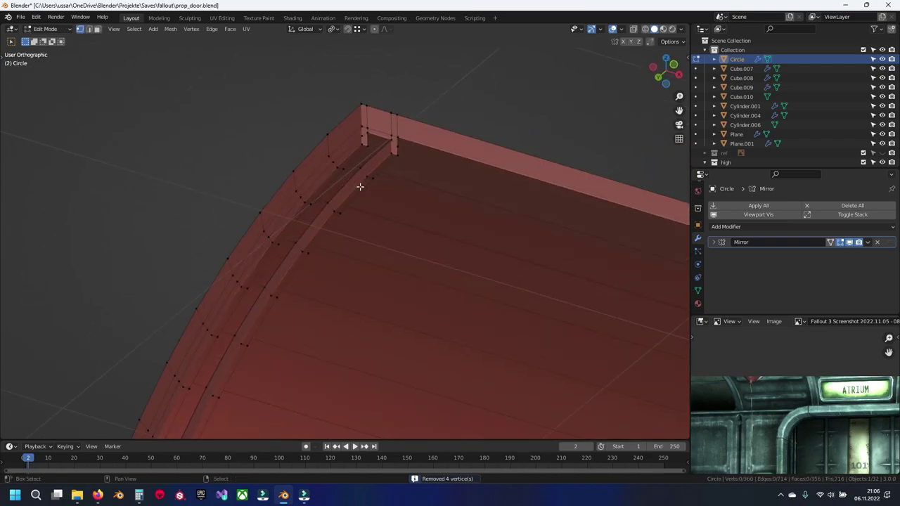
{"action": "scroll", "coordinate": [375, 241], "scroll_direction": "up", "scroll_amount": 2}
{"action": "scroll", "coordinate": [392, 227], "scroll_direction": "up", "scroll_amount": 3}
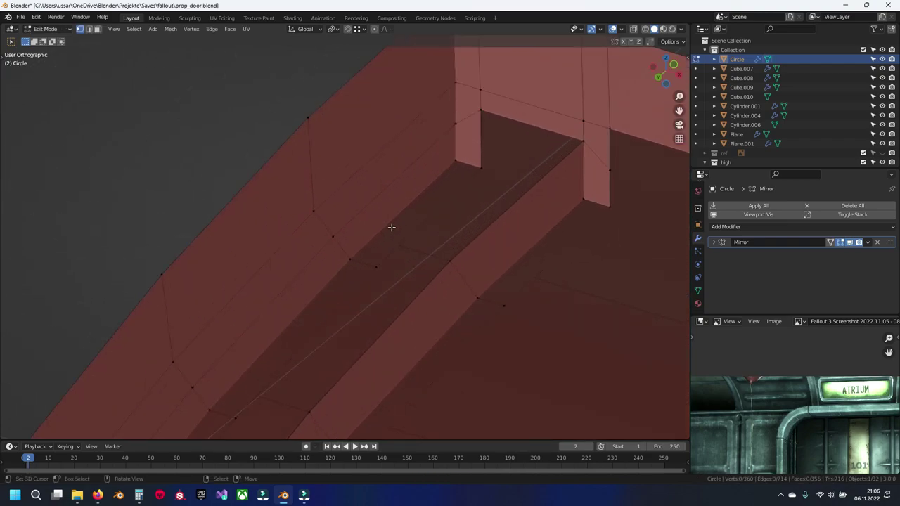
{"action": "left_click", "coordinate": [458, 153], "text": "alt"}
{"action": "left_click", "coordinate": [458, 152]}
Select the thin strip face loops near the pipe end and top corner and delete them.
{"action": "mouse_move", "coordinate": [469, 141]}
{"action": "middle_mouse_down"}
{"action": "mouse_move", "coordinate": [396, 124]}
{"action": "mouse_move", "coordinate": [298, 312]}
{"action": "mouse_move", "coordinate": [370, 223]}
{"action": "mouse_move", "coordinate": [331, 304]}
{"action": "middle_mouse_up"}
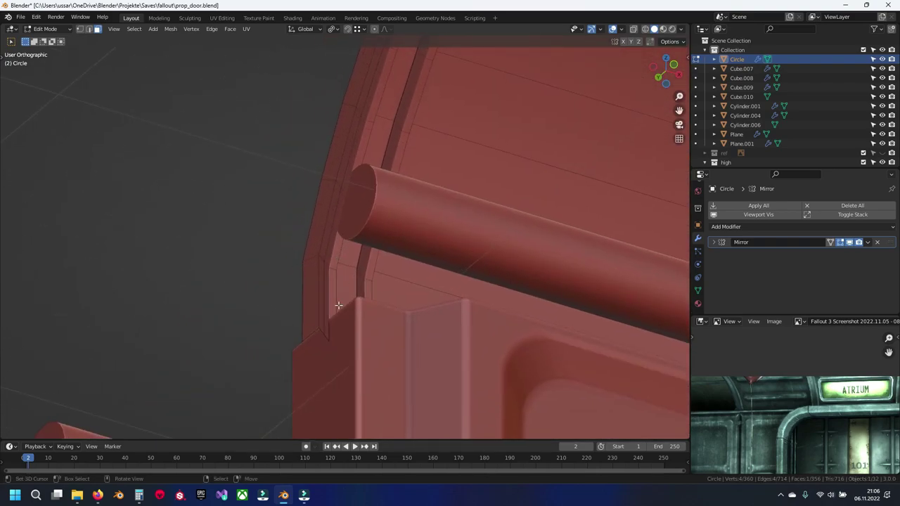
{"action": "left_click", "coordinate": [330, 296], "text": "alt"}
{"action": "key", "text": "x"}
{"action": "left_click", "coordinate": [330, 304]}
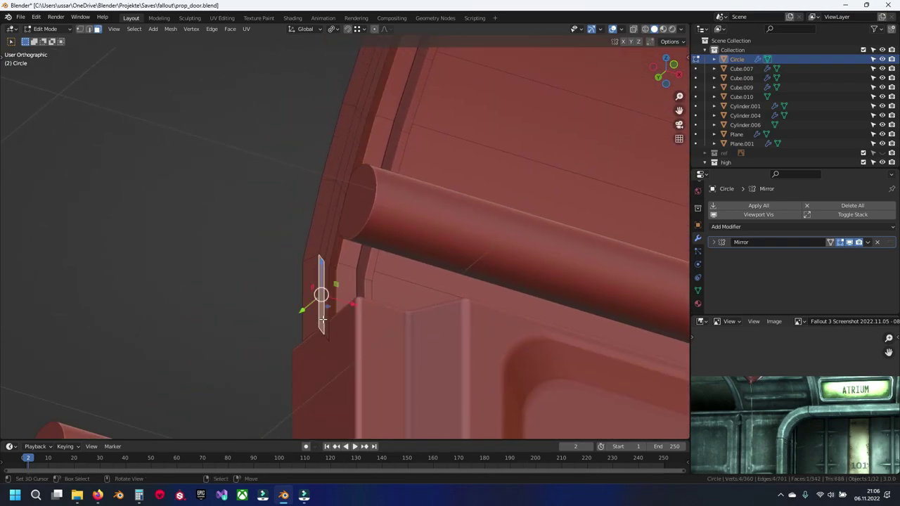
{"action": "mouse_move", "coordinate": [391, 153]}
{"action": "middle_mouse_down"}
{"action": "mouse_move", "coordinate": [446, 89]}
{"action": "mouse_move", "coordinate": [297, 367]}
{"action": "middle_mouse_up"}
{"action": "left_click", "coordinate": [368, 243], "text": "ctrl"}
{"action": "key", "text": "x"}
{"action": "left_click", "coordinate": [370, 241]}
Isolate the Circle mesh in local view and delete the face strip along the frame's side.
{"action": "left_click", "coordinate": [379, 242]}
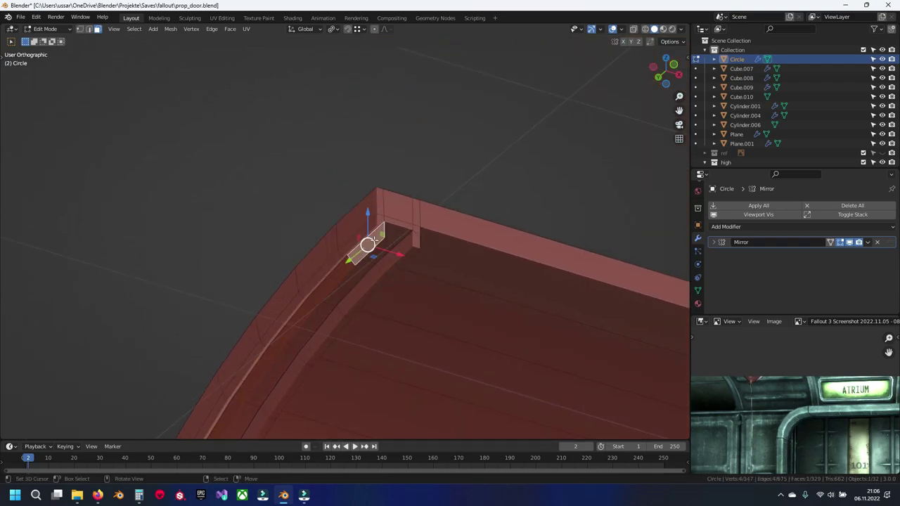
{"action": "key", "text": "KP_Divide"}
{"action": "key", "text": "KP_Decimal"}
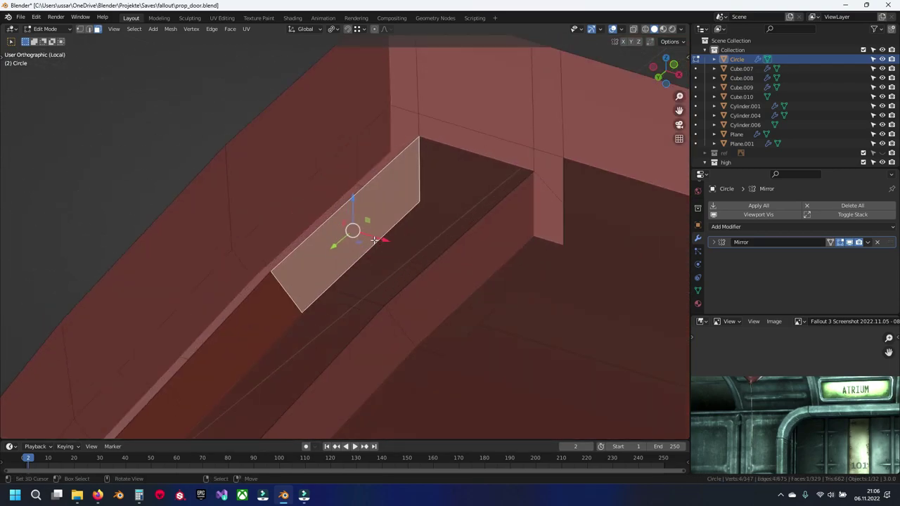
{"action": "scroll", "coordinate": [364, 266], "scroll_direction": "down", "scroll_amount": 3}
{"action": "mouse_move", "coordinate": [365, 266]}
{"action": "middle_mouse_down"}
{"action": "mouse_move", "coordinate": [342, 368]}
{"action": "mouse_move", "coordinate": [368, 336]}
{"action": "mouse_move", "coordinate": [428, 341]}
{"action": "middle_mouse_up"}
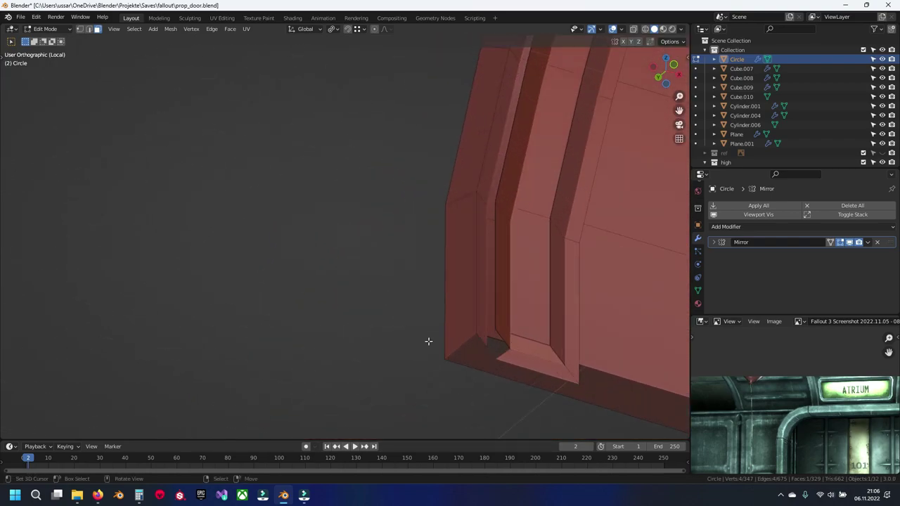
{"action": "left_click", "coordinate": [512, 322], "text": "ctrl"}
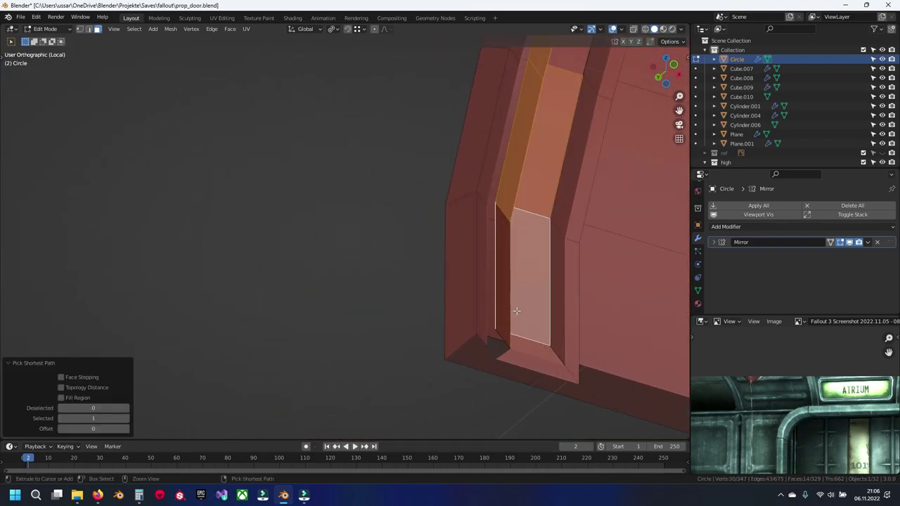
{"action": "key", "text": "ctrl+z"}
{"action": "left_click", "coordinate": [502, 320], "text": "ctrl"}
{"action": "key", "text": "x"}
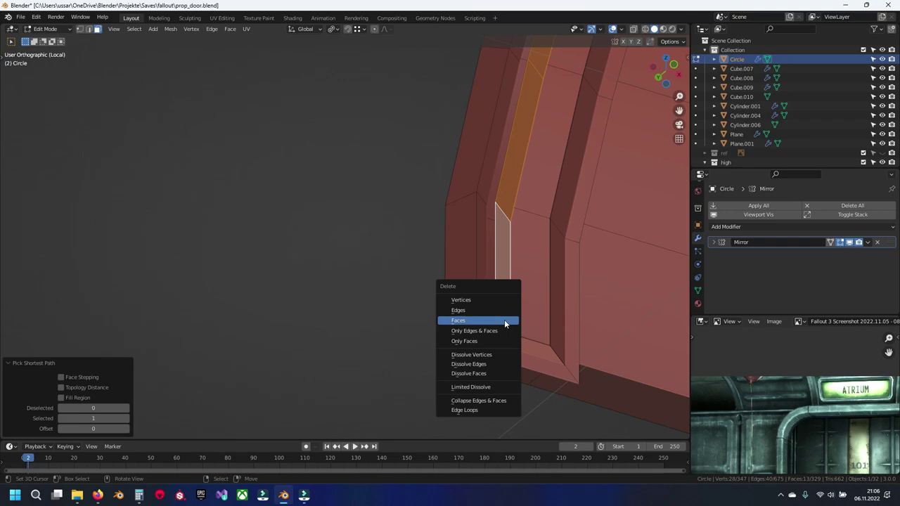
{"action": "left_click", "coordinate": [504, 320]}
Orbit and pan to inspect the trimmed lower frame corner.
{"action": "mouse_move", "coordinate": [510, 349]}
{"action": "middle_mouse_down"}
{"action": "mouse_move", "coordinate": [493, 348]}
{"action": "mouse_move", "coordinate": [432, 384]}
{"action": "mouse_move", "coordinate": [505, 396]}
{"action": "mouse_move", "coordinate": [405, 315]}
{"action": "middle_mouse_up"}
{"action": "scroll", "coordinate": [442, 351], "scroll_direction": "up", "scroll_amount": 3}
{"action": "scroll", "coordinate": [504, 400], "scroll_direction": "down", "scroll_amount": 2}
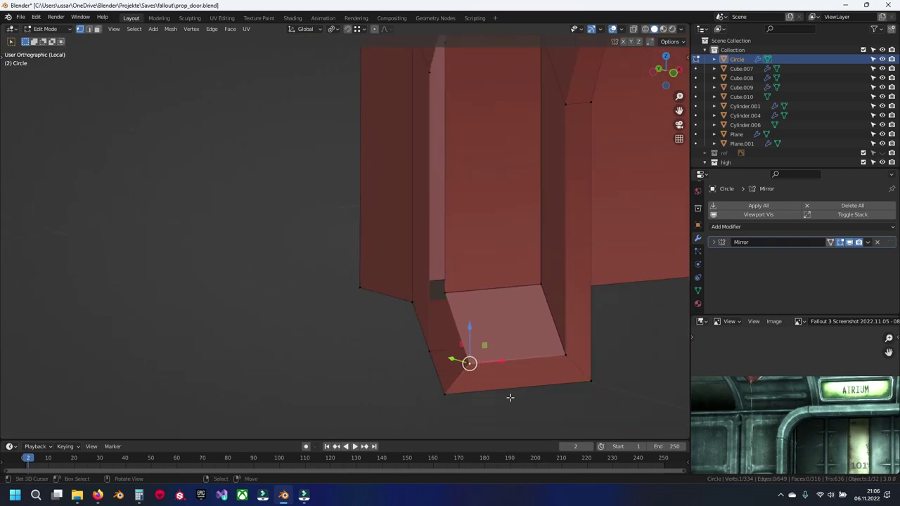
{"action": "mouse_move", "coordinate": [493, 366]}
{"action": "middle_mouse_down"}
{"action": "mouse_move", "coordinate": [441, 218]}
{"action": "mouse_move", "coordinate": [376, 355]}
{"action": "mouse_move", "coordinate": [468, 327]}
{"action": "mouse_move", "coordinate": [439, 337]}
{"action": "mouse_move", "coordinate": [403, 404]}
{"action": "middle_mouse_up"}
{"action": "middle_click_drag", "start_coordinate": [401, 366], "coordinate": [422, 341], "text": "shift"}
Shift the corner geometry 0.011065 m along Y and raise the corner vertex 0.030479 m in Z.
{"action": "key", "text": "g"}
{"action": "key", "text": "y"}
{"action": "left_click", "coordinate": [419, 330]}
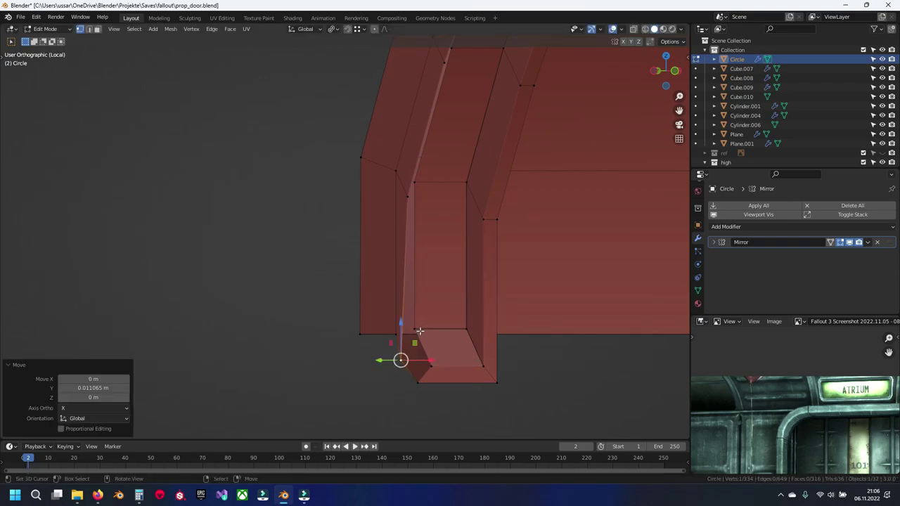
{"action": "left_click", "coordinate": [419, 330]}
{"action": "key", "text": "t"}
{"action": "key", "text": "t"}
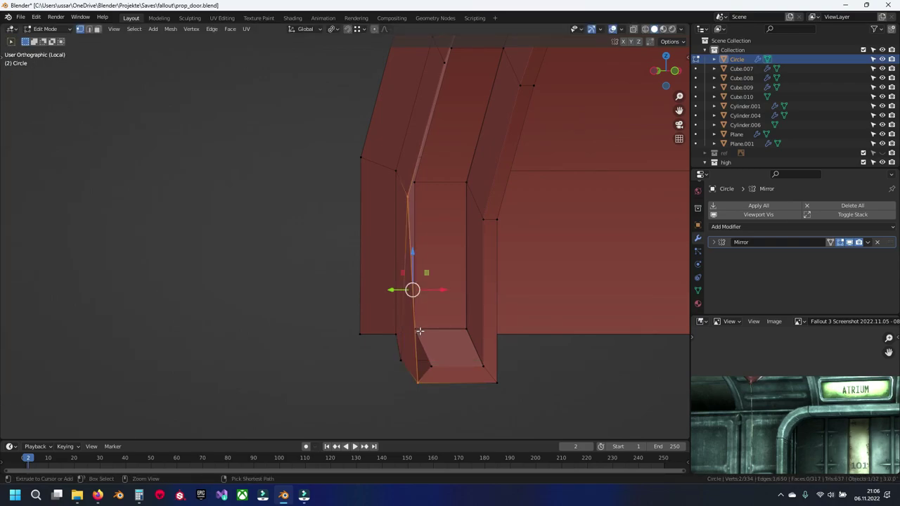
{"action": "key", "text": "g"}
{"action": "key", "text": "z"}
{"action": "left_click", "coordinate": [419, 298]}
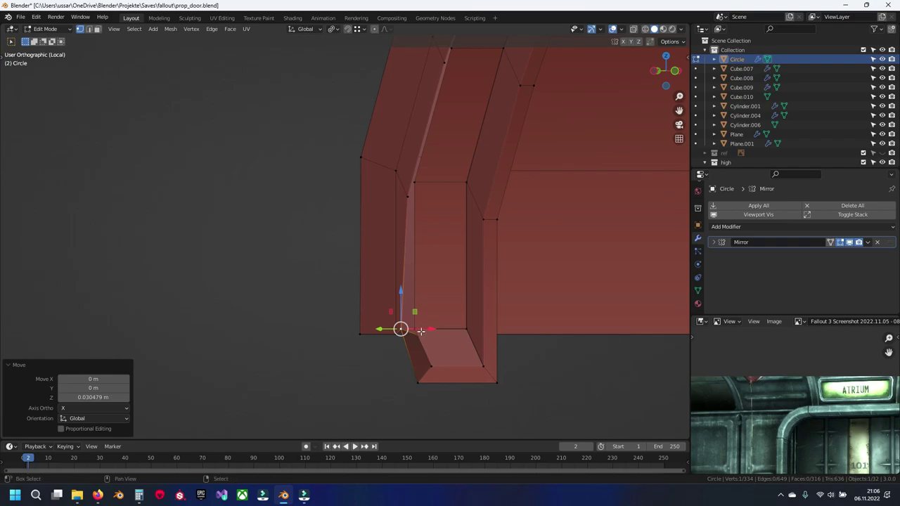
Slide a frame-edge vertex along Y, then raise it 0.014201 m in Z.
{"action": "scroll", "coordinate": [419, 298], "scroll_direction": "up", "scroll_amount": 2}
{"action": "mouse_move", "coordinate": [423, 105]}
{"action": "middle_mouse_down", "text": "shift"}
{"action": "mouse_move", "coordinate": [454, 141]}
{"action": "mouse_move", "coordinate": [440, 279]}
{"action": "middle_mouse_up", "text": "shift"}
{"action": "left_click", "coordinate": [455, 142]}
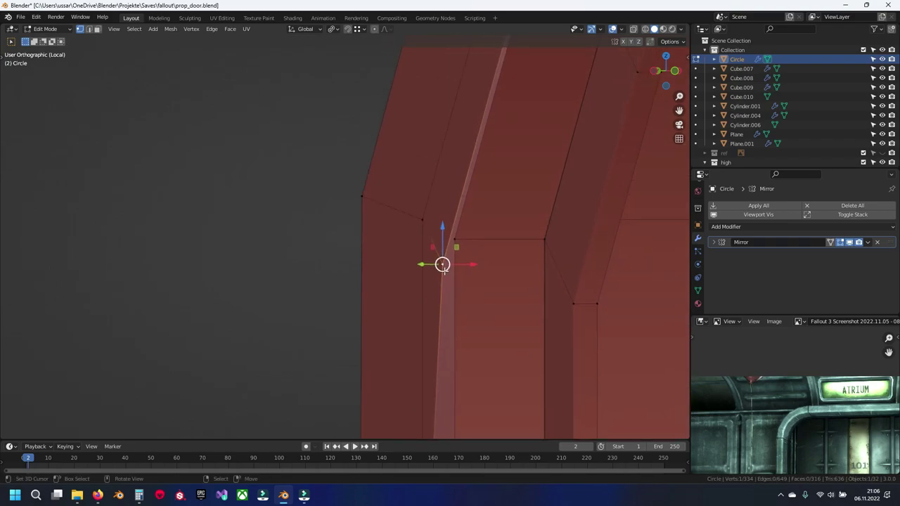
{"action": "key", "text": "g"}
{"action": "key", "text": "y"}
{"action": "left_click", "coordinate": [455, 247]}
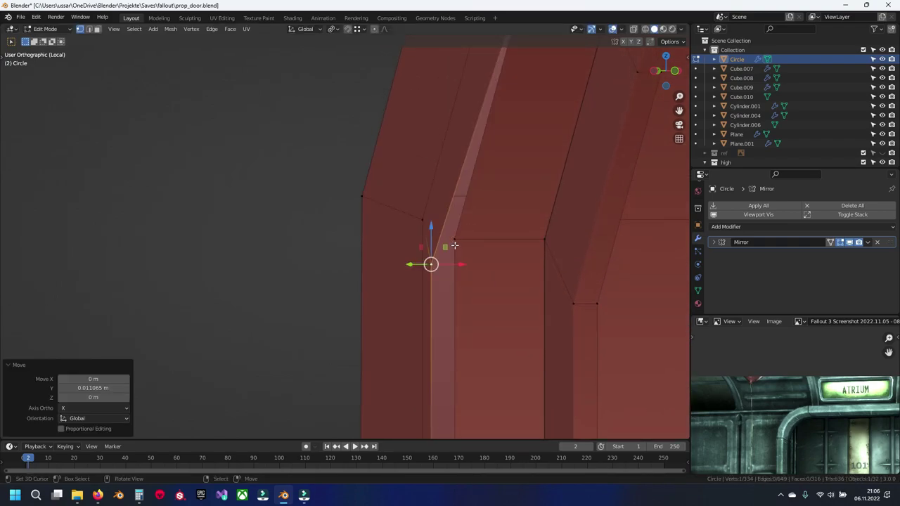
{"action": "mouse_move", "coordinate": [454, 246]}
{"action": "middle_mouse_down"}
{"action": "mouse_move", "coordinate": [377, 271]}
{"action": "mouse_move", "coordinate": [452, 263]}
{"action": "mouse_move", "coordinate": [359, 218]}
{"action": "mouse_move", "coordinate": [390, 330]}
{"action": "middle_mouse_up"}
{"action": "key", "text": "g"}
{"action": "key", "text": "z"}
{"action": "left_click", "coordinate": [359, 211]}
Undo that vertical raise and trial further Y and Z moves on the vertex, cancelling each.
{"action": "key", "text": "ctrl+z"}
{"action": "key", "text": "g"}
{"action": "key", "text": "y"}
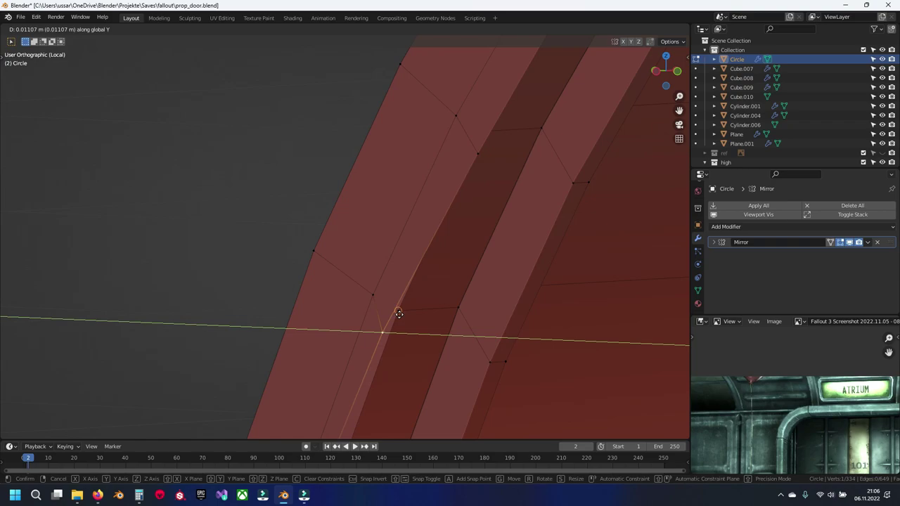
{"action": "key", "text": "Escape"}
{"action": "middle_click_drag", "start_coordinate": [397, 314], "coordinate": [431, 251]}
{"action": "key", "text": "g"}
{"action": "key", "text": "y"}
{"action": "key", "text": "Escape"}
{"action": "key", "text": "g"}
{"action": "key", "text": "z"}
{"action": "key", "text": "Escape"}
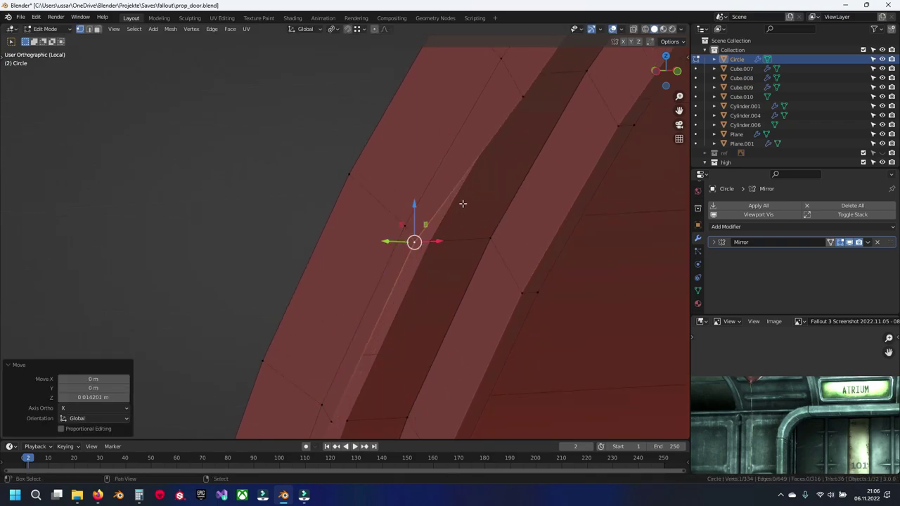
{"action": "middle_click_drag", "start_coordinate": [462, 201], "coordinate": [412, 226]}
Move the vertex along X instead, then raise it 0.014201 m in Z.
{"action": "key", "text": "g"}
{"action": "key", "text": "x"}
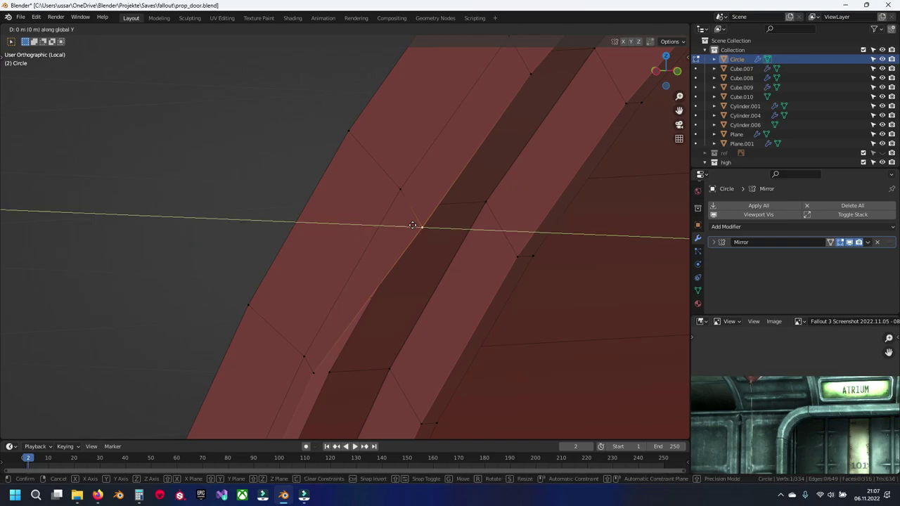
{"action": "left_click", "coordinate": [421, 205]}
{"action": "key", "text": "g"}
{"action": "key", "text": "z"}
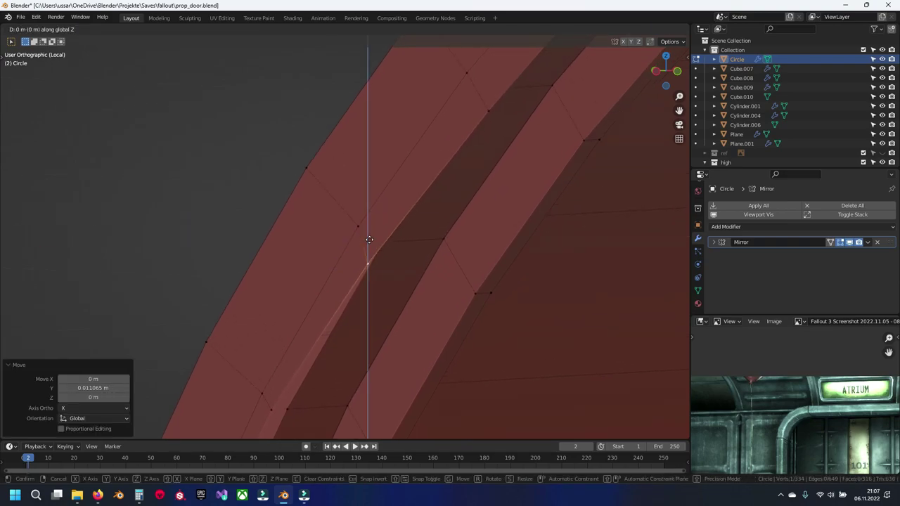
{"action": "left_click", "coordinate": [380, 243]}
{"action": "middle_click_drag", "start_coordinate": [380, 244], "coordinate": [386, 272]}
Attempt snapped Y and plain Z slides on the ledge-corner vertex, cancelling each unwanted move.
{"action": "key", "text": "g"}
{"action": "key", "text": "y"}
{"action": "key", "text": "ctrl"}
{"action": "right_click", "coordinate": [403, 187]}
{"action": "middle_click_drag", "start_coordinate": [396, 203], "coordinate": [392, 282]}
{"action": "key", "text": "g"}
{"action": "key", "text": "z"}
{"action": "right_click", "coordinate": [386, 245]}
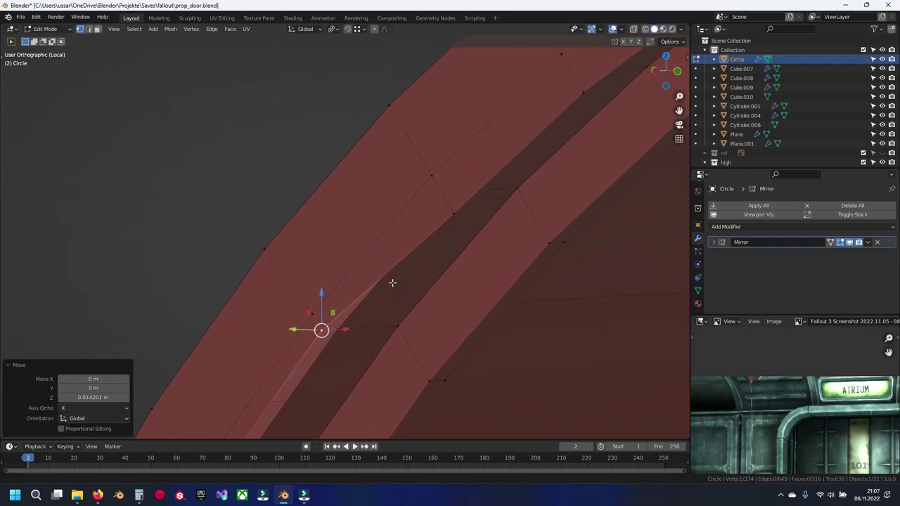
{"action": "middle_click_drag", "start_coordinate": [442, 211], "coordinate": [424, 241]}
{"action": "key", "text": "g"}
{"action": "key", "text": "y"}
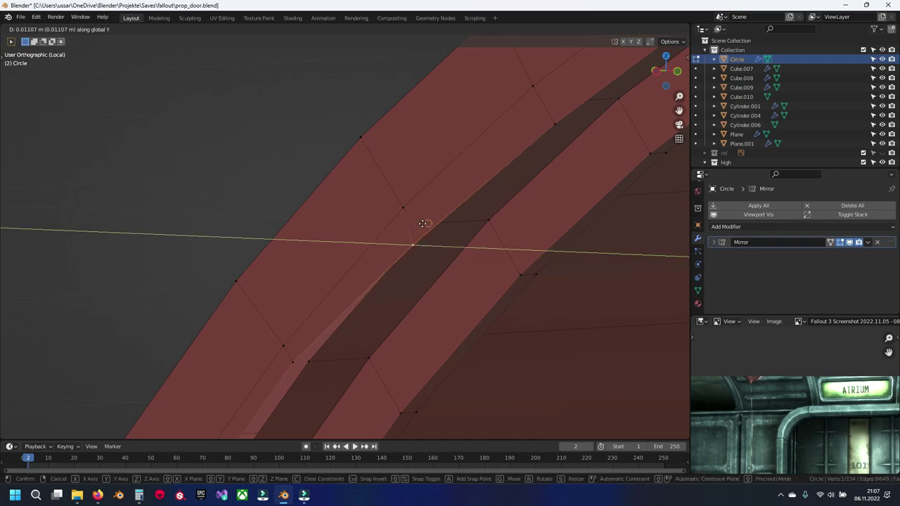
{"action": "right_click", "coordinate": [412, 239]}
{"action": "middle_click_drag", "start_coordinate": [413, 232], "coordinate": [411, 237]}
Slide the ledge-corner vertex along Y, then fix its height in Z and its Y position.
{"action": "key", "text": "g"}
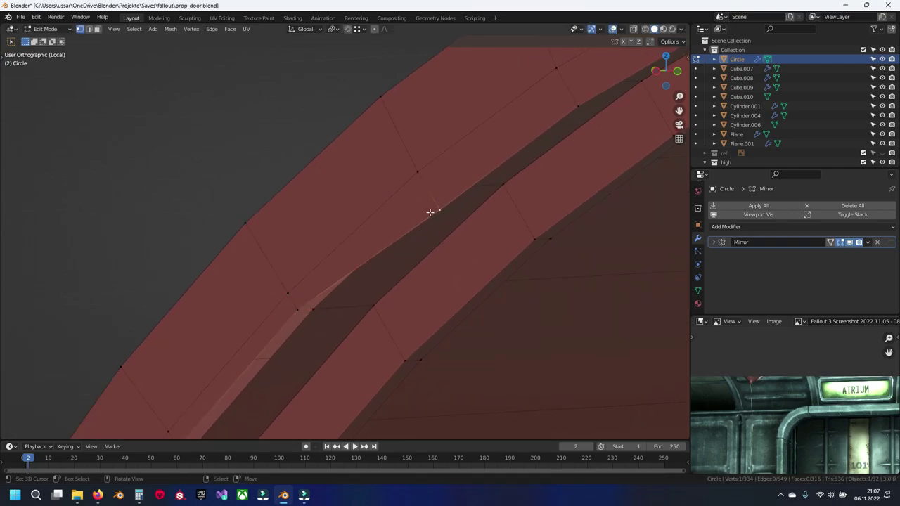
{"action": "key", "text": "y"}
{"action": "left_click", "coordinate": [431, 182]}
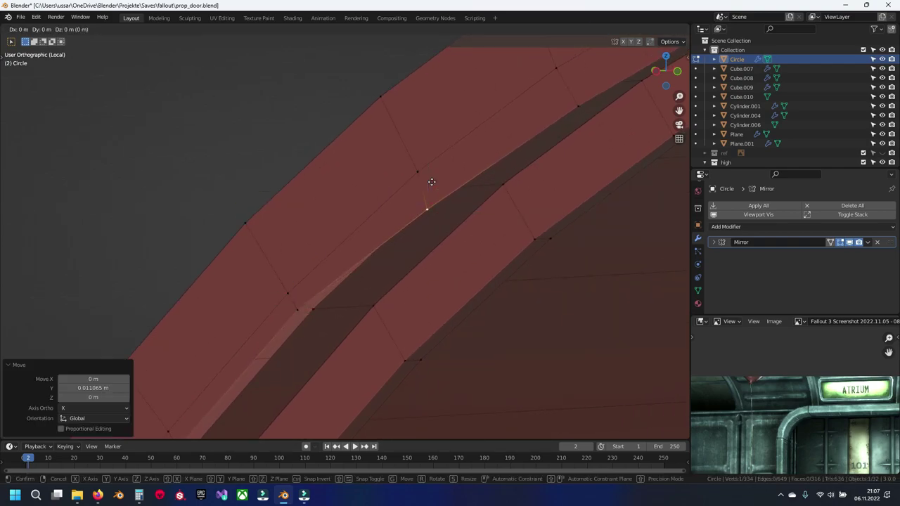
{"action": "middle_click_drag", "start_coordinate": [302, 246], "coordinate": [451, 185], "text": "shift"}
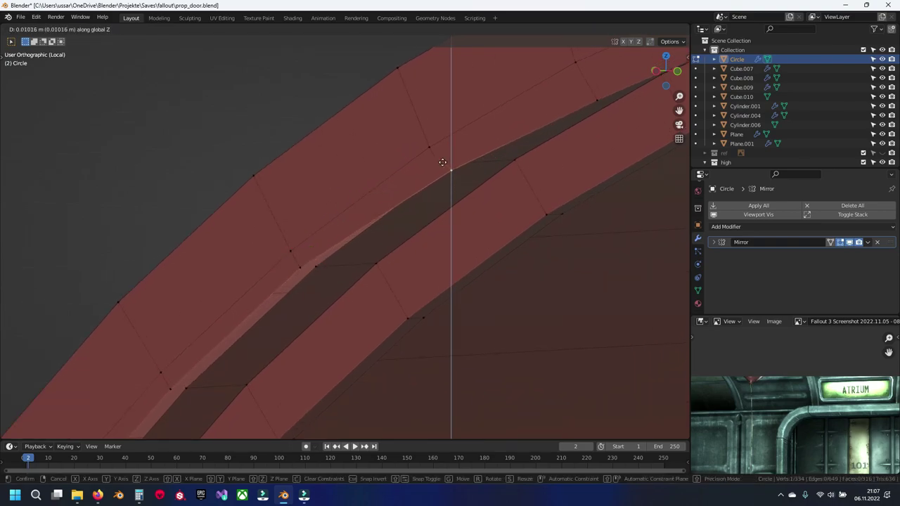
{"action": "left_click", "coordinate": [440, 160]}
{"action": "key", "text": "g"}
{"action": "key", "text": "z"}
{"action": "left_click", "coordinate": [450, 161]}
{"action": "key", "text": "g"}
{"action": "key", "text": "y"}
{"action": "left_click", "coordinate": [450, 161]}
Set the next ledge vertex's height in Z and then its Y position.
{"action": "middle_click_drag", "start_coordinate": [415, 177], "coordinate": [415, 209], "text": "shift"}
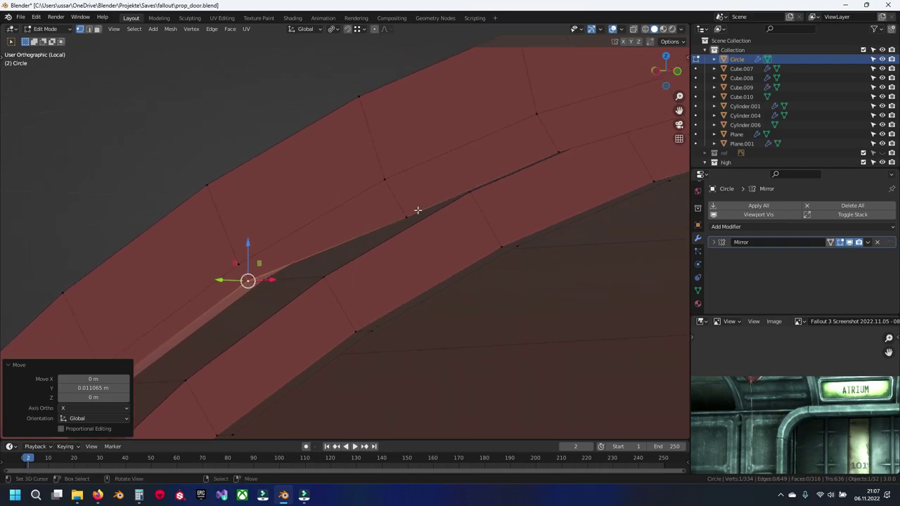
{"action": "scroll", "coordinate": [327, 152], "scroll_direction": "up", "scroll_amount": 3}
{"action": "scroll", "coordinate": [317, 180], "scroll_direction": "down", "scroll_amount": 2}
{"action": "middle_click_drag", "start_coordinate": [317, 180], "coordinate": [364, 264], "text": "shift"}
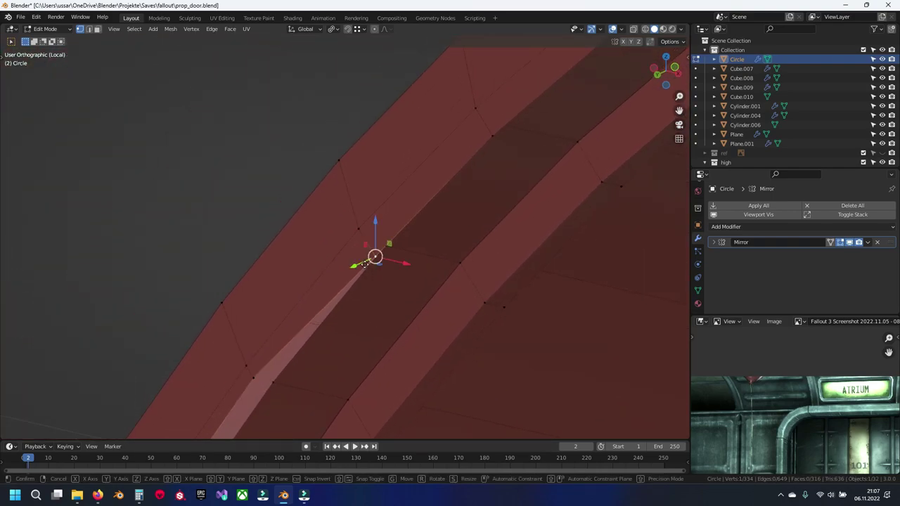
{"action": "key", "text": "z"}
{"action": "left_click", "coordinate": [370, 247]}
{"action": "key", "text": "g"}
{"action": "key", "text": "y"}
{"action": "left_click", "coordinate": [435, 204]}
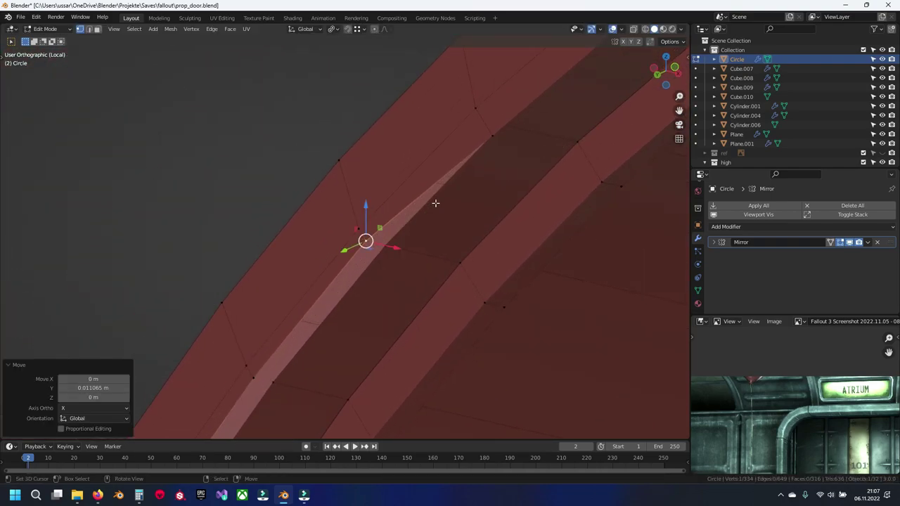
Raise the following ledge vertices in Z and align one along Y.
{"action": "middle_click_drag", "start_coordinate": [435, 203], "coordinate": [485, 161], "text": "shift"}
{"action": "key", "text": "g"}
{"action": "key", "text": "z"}
{"action": "left_click", "coordinate": [419, 208]}
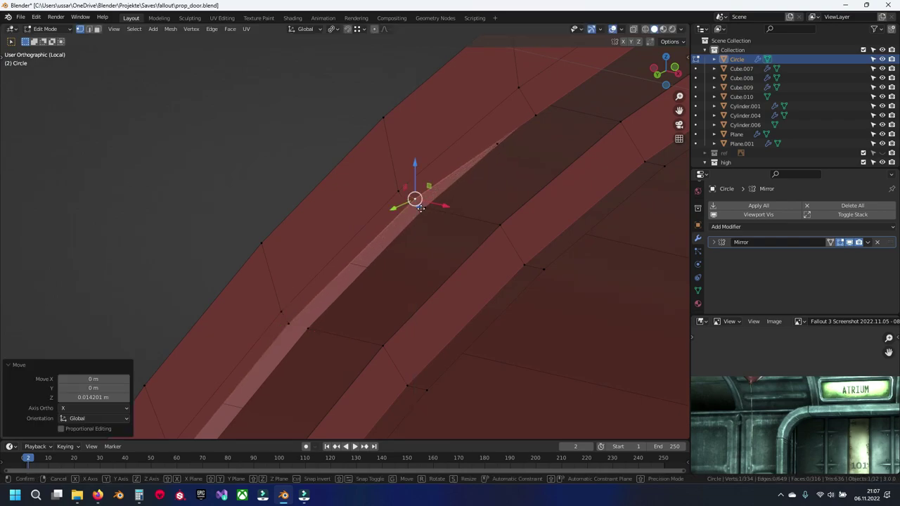
{"action": "middle_click_drag", "start_coordinate": [419, 209], "coordinate": [422, 237], "text": "shift"}
{"action": "key", "text": "g"}
{"action": "key", "text": "z"}
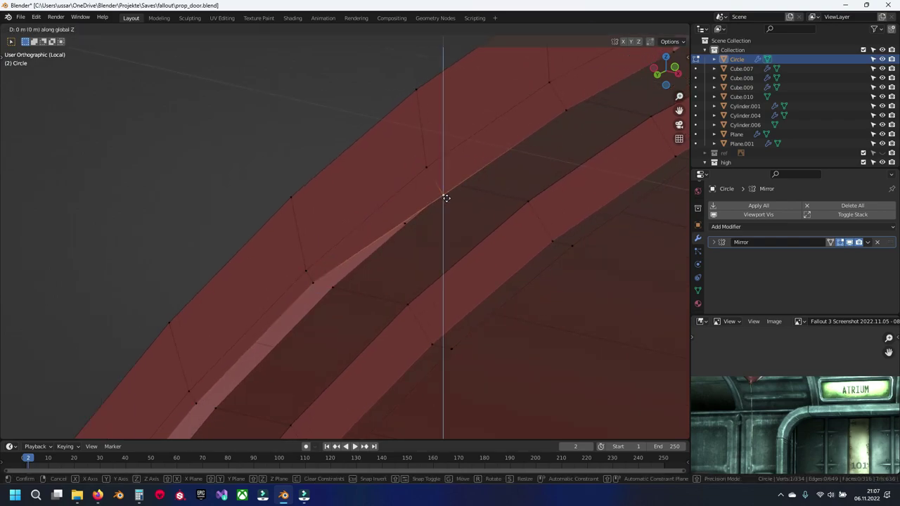
{"action": "left_click", "coordinate": [446, 198]}
{"action": "key", "text": "g"}
{"action": "key", "text": "y"}
{"action": "left_click", "coordinate": [433, 180]}
Align the far-end ledge vertex in Z and Y, then raise the corner vertex in Z.
{"action": "middle_click_drag", "start_coordinate": [433, 181], "coordinate": [401, 208]}
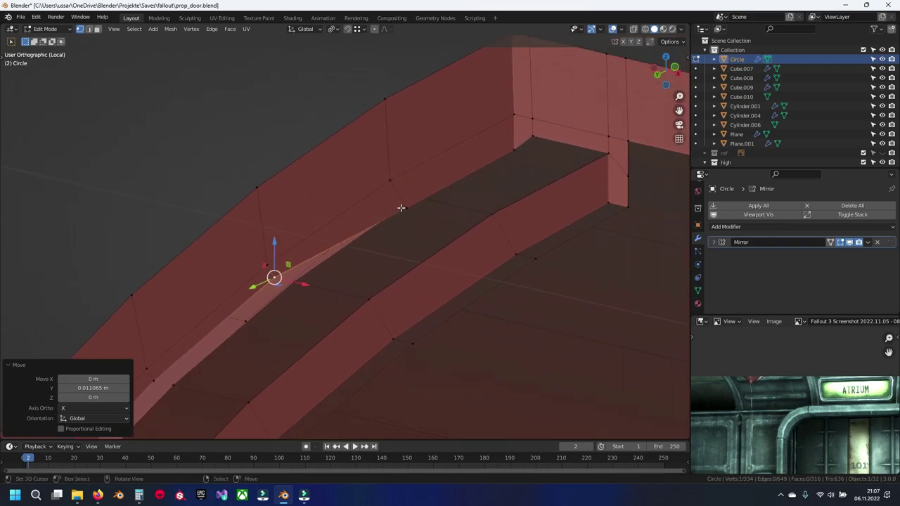
{"action": "key", "text": "g"}
{"action": "key", "text": "z"}
{"action": "left_click", "coordinate": [406, 188]}
{"action": "key", "text": "g"}
{"action": "key", "text": "y"}
{"action": "left_click", "coordinate": [398, 193]}
{"action": "left_click_drag", "start_coordinate": [398, 193], "coordinate": [514, 149]}
{"action": "key", "text": "g"}
{"action": "key", "text": "z"}
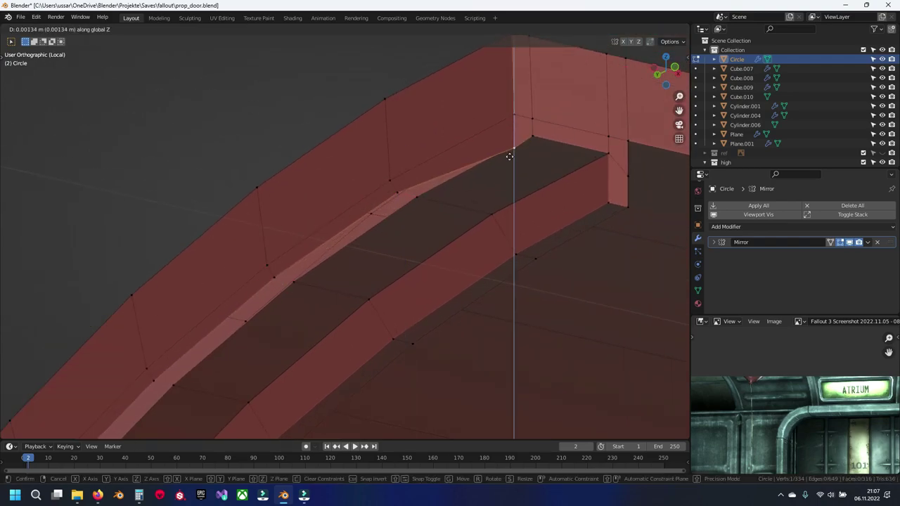
{"action": "left_click", "coordinate": [529, 138]}
Switch to edge select mode and pick an edge at the strip's end.
{"action": "left_click", "coordinate": [496, 167]}
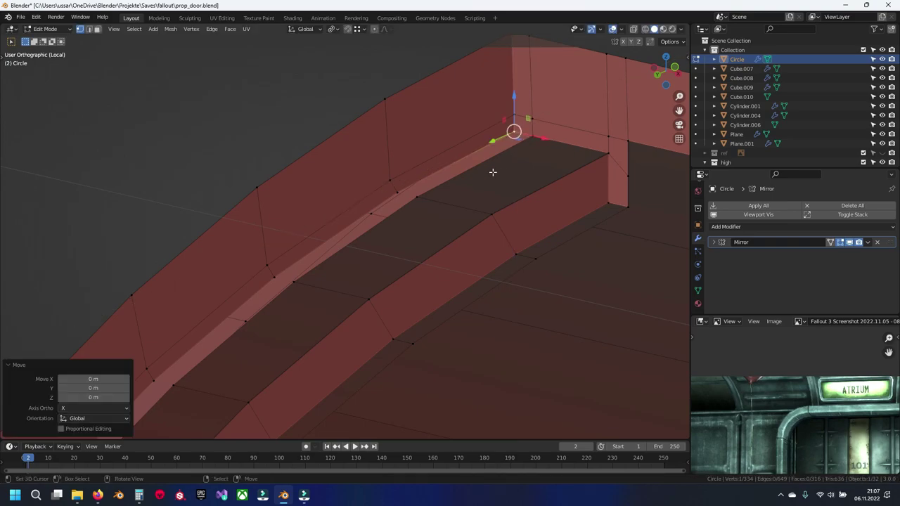
{"action": "scroll", "coordinate": [433, 204], "scroll_direction": "down", "scroll_amount": 2}
{"action": "key", "text": "2"}
{"action": "scroll", "coordinate": [491, 172], "scroll_direction": "up", "scroll_amount": 2}
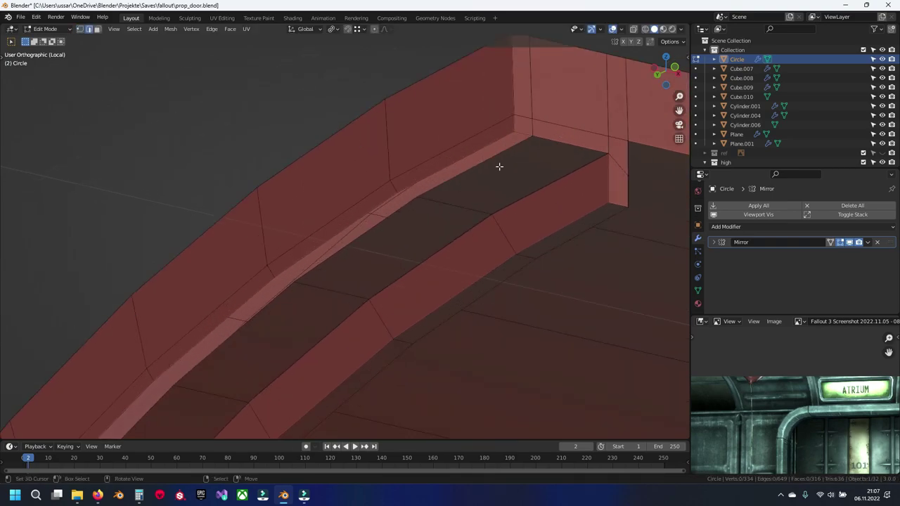
{"action": "left_click", "coordinate": [521, 136]}
{"action": "middle_click_drag", "start_coordinate": [521, 135], "coordinate": [410, 226]}
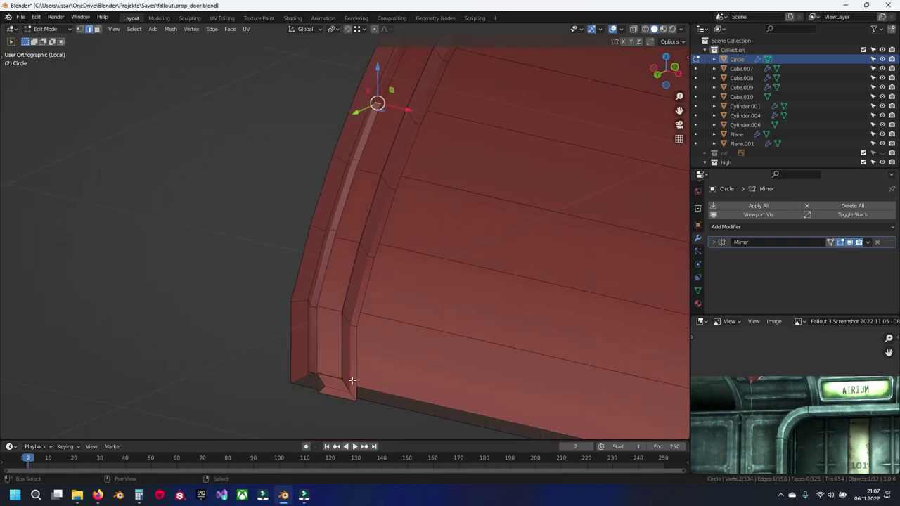
Raise the housing's lower end edge 0.025 m along Z and delete the vertical strip face.
{"action": "mouse_move", "coordinate": [410, 224]}
{"action": "middle_mouse_down"}
{"action": "mouse_move", "coordinate": [414, 298]}
{"action": "mouse_move", "coordinate": [280, 332]}
{"action": "mouse_move", "coordinate": [351, 310]}
{"action": "middle_mouse_up"}
{"action": "mouse_move", "coordinate": [409, 287]}
{"action": "middle_mouse_down"}
{"action": "mouse_move", "coordinate": [316, 297]}
{"action": "mouse_move", "coordinate": [307, 283]}
{"action": "mouse_move", "coordinate": [361, 298]}
{"action": "mouse_move", "coordinate": [387, 280]}
{"action": "mouse_move", "coordinate": [394, 302]}
{"action": "mouse_move", "coordinate": [443, 279]}
{"action": "mouse_move", "coordinate": [481, 308]}
{"action": "mouse_move", "coordinate": [422, 327]}
{"action": "mouse_move", "coordinate": [410, 316]}
{"action": "mouse_move", "coordinate": [468, 298]}
{"action": "middle_mouse_up"}
{"action": "key", "text": "g"}
{"action": "key", "text": "z"}
{"action": "left_click", "coordinate": [466, 306]}
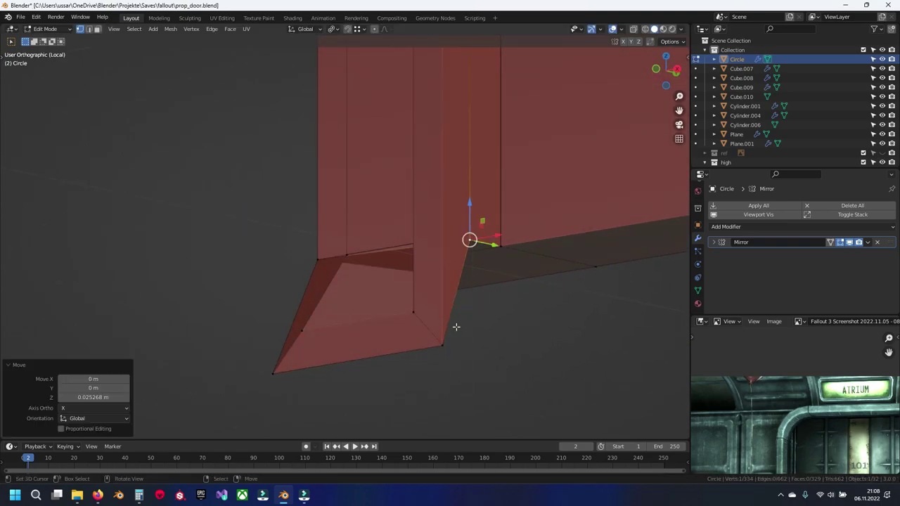
{"action": "mouse_move", "coordinate": [420, 319]}
{"action": "middle_mouse_down"}
{"action": "mouse_move", "coordinate": [479, 321]}
{"action": "mouse_move", "coordinate": [466, 368]}
{"action": "middle_mouse_up"}
{"action": "key", "text": "3"}
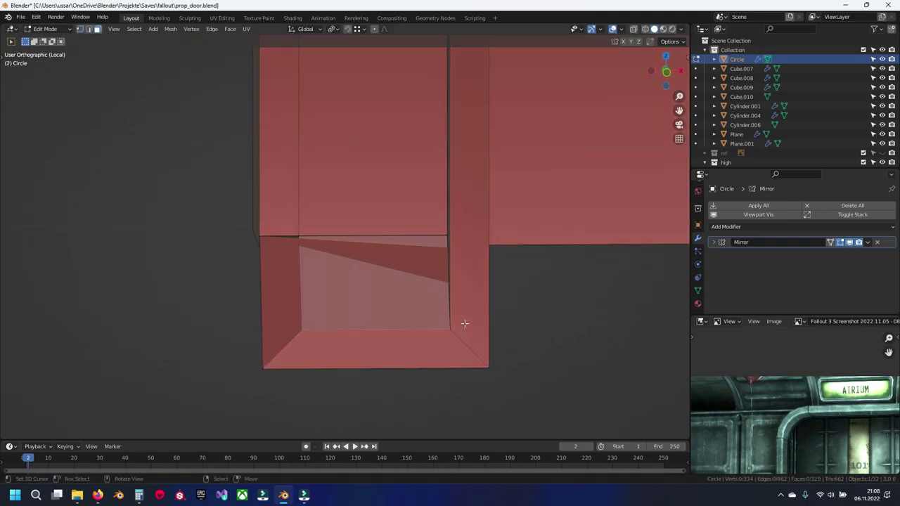
{"action": "left_click", "coordinate": [464, 326]}
{"action": "key", "text": "x"}
{"action": "left_click", "coordinate": [420, 345]}
Reshape the opening by moving its corner vertices up and down along Z.
{"action": "mouse_move", "coordinate": [403, 320]}
{"action": "middle_mouse_down"}
{"action": "mouse_move", "coordinate": [395, 338]}
{"action": "mouse_move", "coordinate": [472, 287]}
{"action": "middle_mouse_up"}
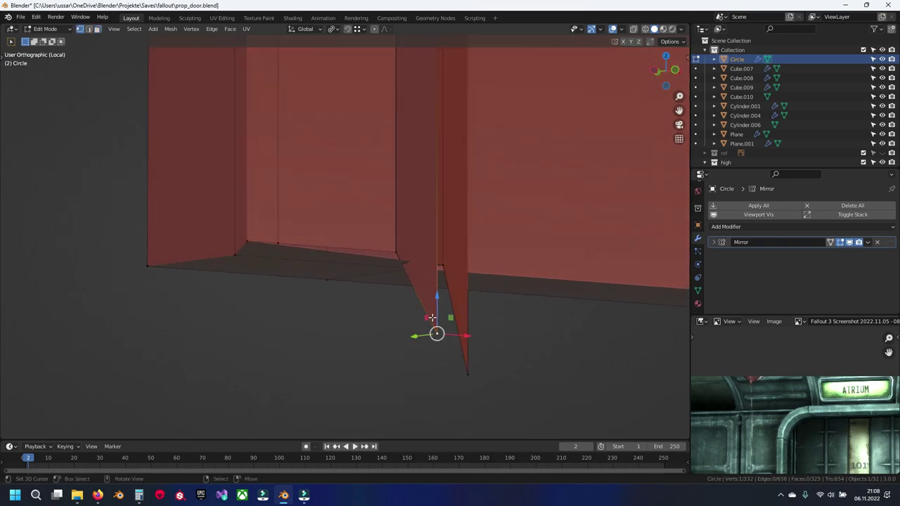
{"action": "key", "text": "z"}
{"action": "left_click", "coordinate": [249, 240]}
{"action": "mouse_move", "coordinate": [289, 256]}
{"action": "middle_mouse_down"}
{"action": "mouse_move", "coordinate": [422, 270]}
{"action": "mouse_move", "coordinate": [370, 310]}
{"action": "mouse_move", "coordinate": [422, 258]}
{"action": "middle_mouse_up"}
{"action": "key", "text": "g"}
{"action": "key", "text": "z"}
{"action": "left_click", "coordinate": [422, 270]}
{"action": "key", "text": "g"}
{"action": "key", "text": "z"}
{"action": "left_click", "coordinate": [466, 277]}
Lower the other corner vertex to match and adjust another vertex height along Z.
{"action": "left_click", "coordinate": [430, 265]}
{"action": "key", "text": "g"}
{"action": "key", "text": "z"}
{"action": "left_click", "coordinate": [455, 277]}
{"action": "mouse_move", "coordinate": [455, 277]}
{"action": "middle_mouse_down"}
{"action": "mouse_move", "coordinate": [478, 246]}
{"action": "mouse_move", "coordinate": [459, 286]}
{"action": "middle_mouse_up"}
{"action": "key", "text": "g"}
{"action": "key", "text": "z"}
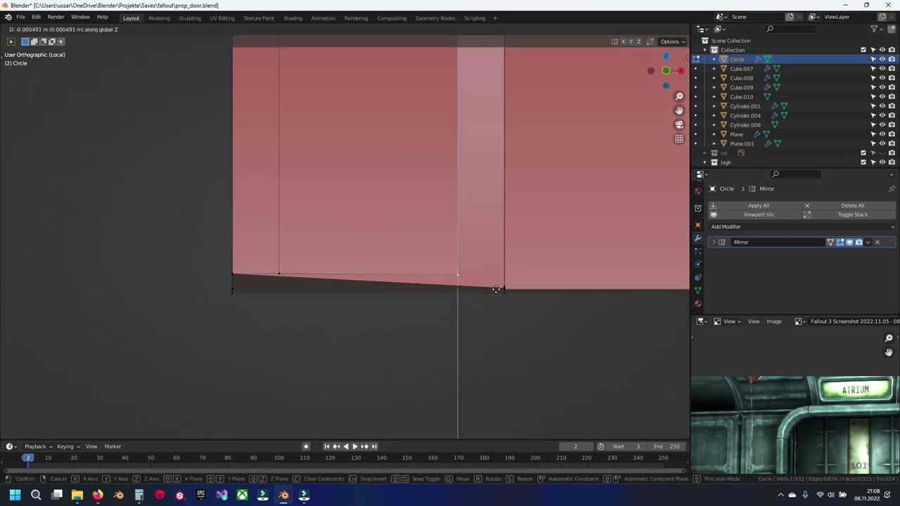
{"action": "left_click", "coordinate": [498, 289]}
Delete the unwanted corner face and adjust the remaining vertex height along Z.
{"action": "middle_click_drag", "start_coordinate": [498, 290], "coordinate": [422, 331]}
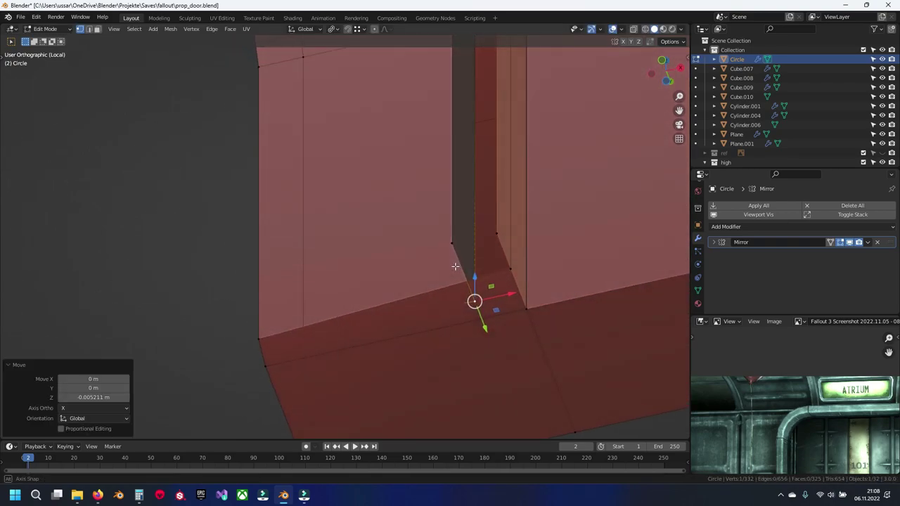
{"action": "key", "text": "3"}
{"action": "left_click", "coordinate": [427, 311]}
{"action": "key", "text": "x"}
{"action": "left_click", "coordinate": [427, 309]}
{"action": "mouse_move", "coordinate": [414, 309]}
{"action": "middle_mouse_down"}
{"action": "mouse_move", "coordinate": [455, 360]}
{"action": "mouse_move", "coordinate": [416, 331]}
{"action": "middle_mouse_up"}
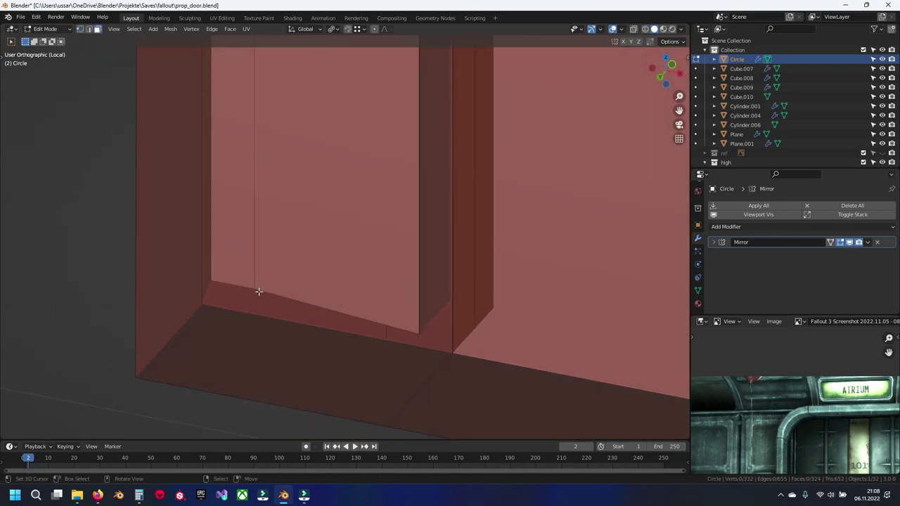
{"action": "key", "text": "g"}
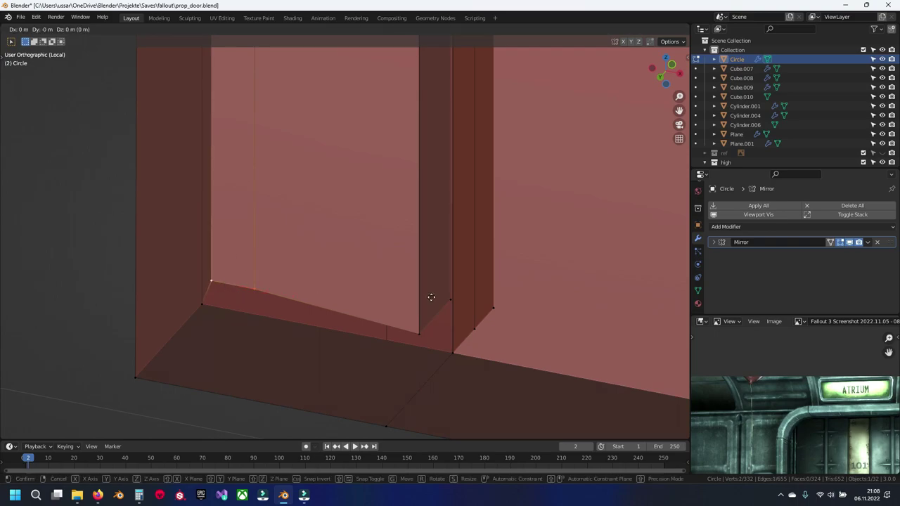
{"action": "key", "text": "z"}
{"action": "left_click", "coordinate": [390, 313]}
Join the selected corner vertices with an edge to close the gap.
{"action": "mouse_move", "coordinate": [390, 313]}
{"action": "middle_mouse_down"}
{"action": "mouse_move", "coordinate": [421, 304]}
{"action": "mouse_move", "coordinate": [365, 311]}
{"action": "middle_mouse_up"}
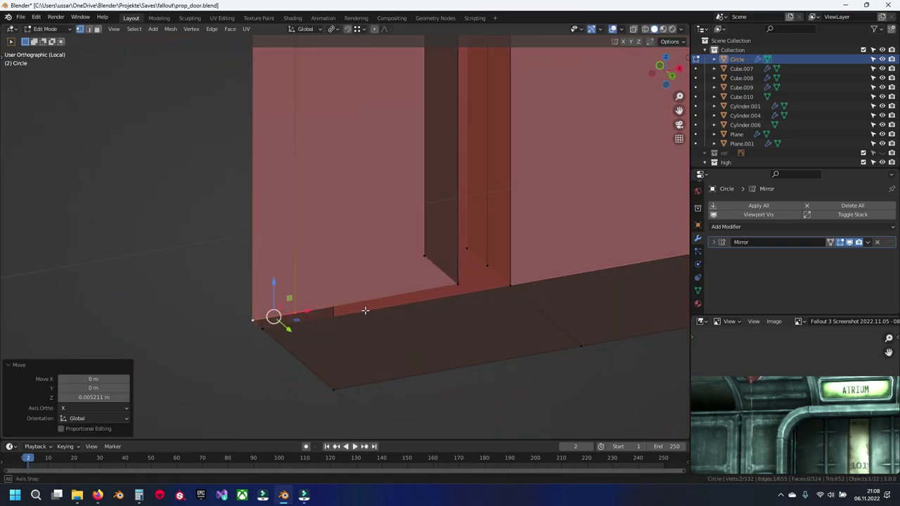
{"action": "middle_click_drag", "start_coordinate": [240, 318], "coordinate": [310, 302]}
{"action": "scroll", "coordinate": [291, 312], "scroll_direction": "up", "scroll_amount": 2}
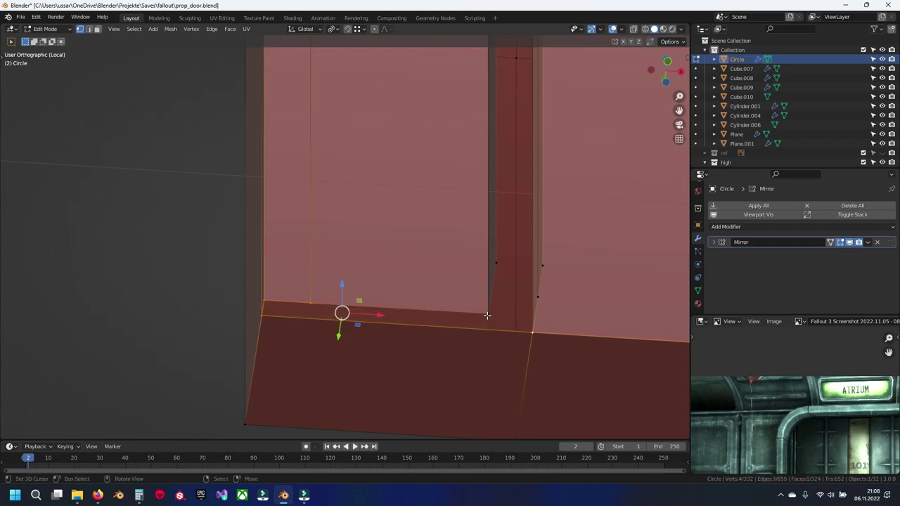
{"action": "left_click", "coordinate": [483, 312], "text": "shift"}
{"action": "key", "text": "j"}
{"action": "key", "text": "alt+a"}
{"action": "middle_click_drag", "start_coordinate": [483, 311], "coordinate": [379, 315], "text": "shift"}
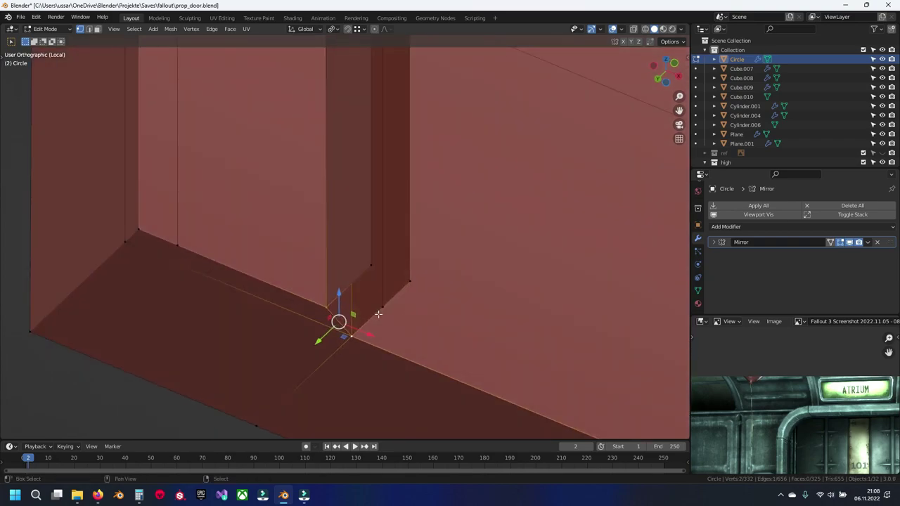
Return to Object Mode and save prop_door.blend.
{"action": "left_click", "coordinate": [405, 281]}
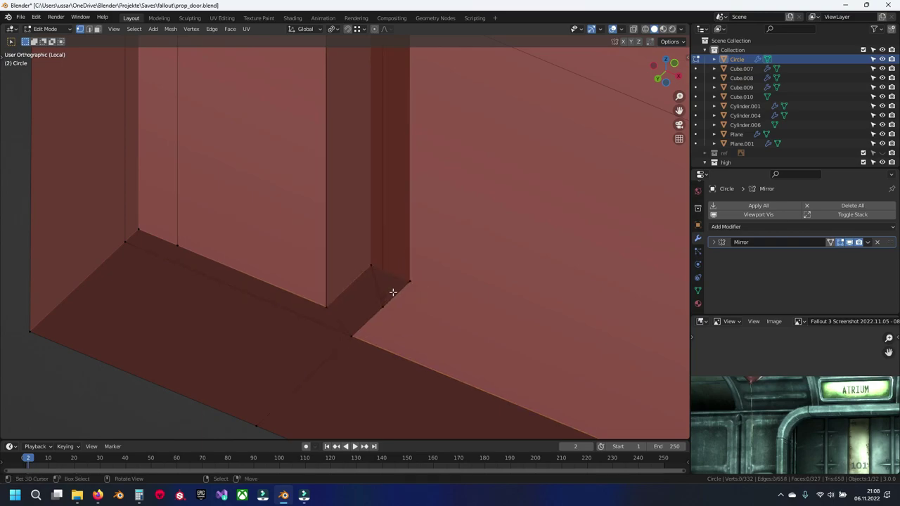
{"action": "scroll", "coordinate": [392, 291], "scroll_direction": "down", "scroll_amount": 2}
{"action": "key", "text": "Tab"}
{"action": "scroll", "coordinate": [388, 250], "scroll_direction": "down", "scroll_amount": 2}
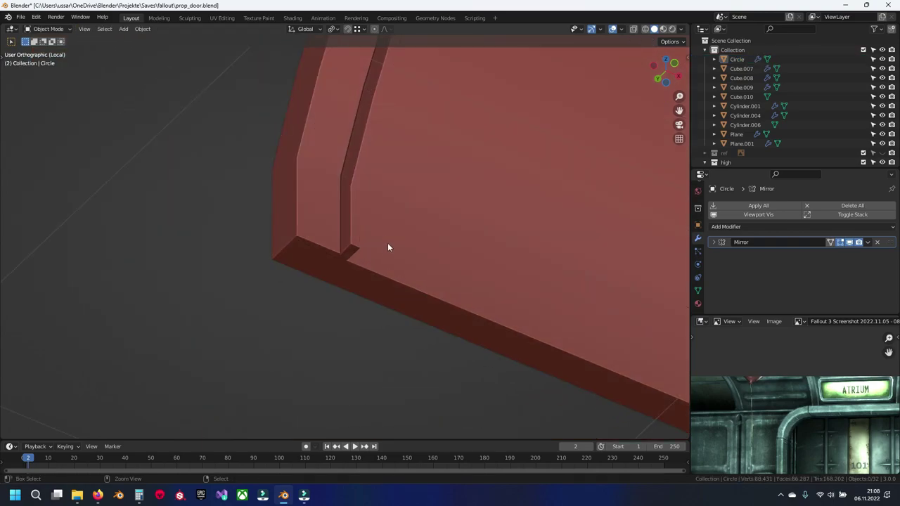
{"action": "key", "text": "ctrl+s"}
{"action": "scroll", "coordinate": [387, 247], "scroll_direction": "down", "scroll_amount": 2}
Select the Plane object and start editing its mesh.
{"action": "middle_click_drag", "start_coordinate": [398, 220], "coordinate": [357, 301], "text": "shift"}
{"action": "scroll", "coordinate": [383, 293], "scroll_direction": "up", "scroll_amount": 2}
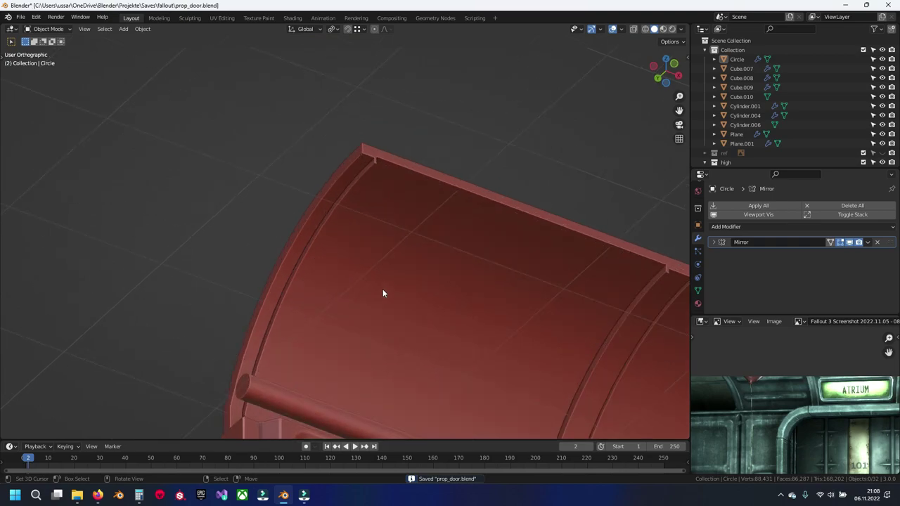
{"action": "scroll", "coordinate": [383, 293], "scroll_direction": "up", "scroll_amount": 2}
{"action": "mouse_move", "coordinate": [382, 293]}
{"action": "middle_mouse_down", "text": "shift"}
{"action": "mouse_move", "coordinate": [407, 391]}
{"action": "mouse_move", "coordinate": [415, 212]}
{"action": "middle_mouse_up", "text": "shift"}
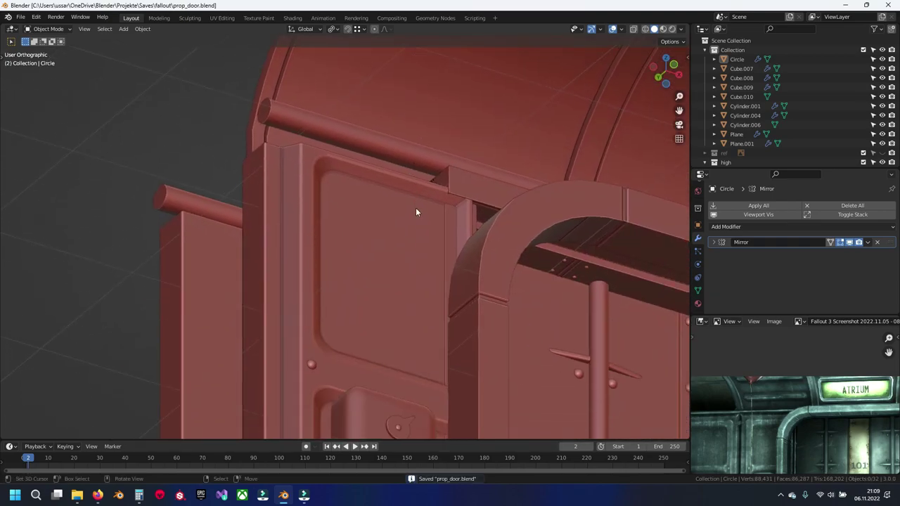
{"action": "left_click", "coordinate": [416, 213]}
{"action": "key", "text": "Tab"}
{"action": "middle_click_drag", "start_coordinate": [397, 265], "coordinate": [586, 223]}
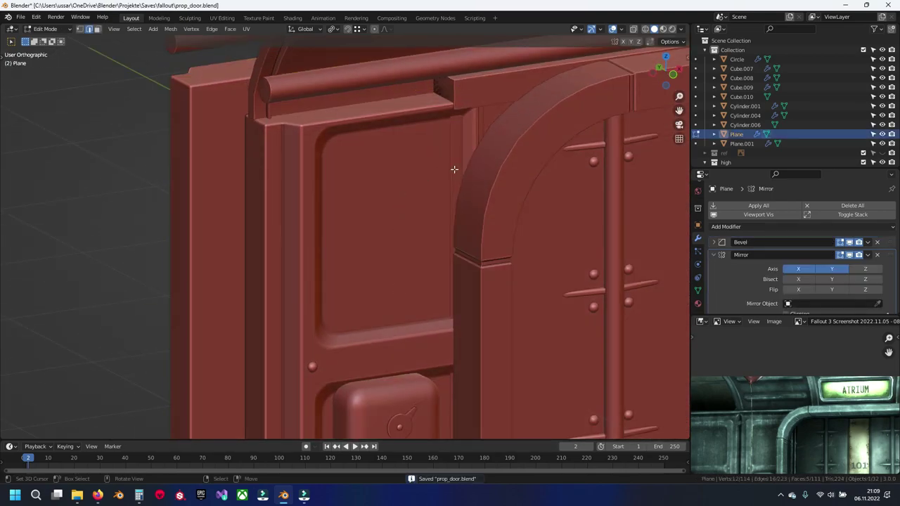
Save the door file and pick out the top strip face under the rod.
{"action": "scroll", "coordinate": [586, 223], "scroll_direction": "up", "scroll_amount": 3}
{"action": "scroll", "coordinate": [492, 253], "scroll_direction": "up", "scroll_amount": 3}
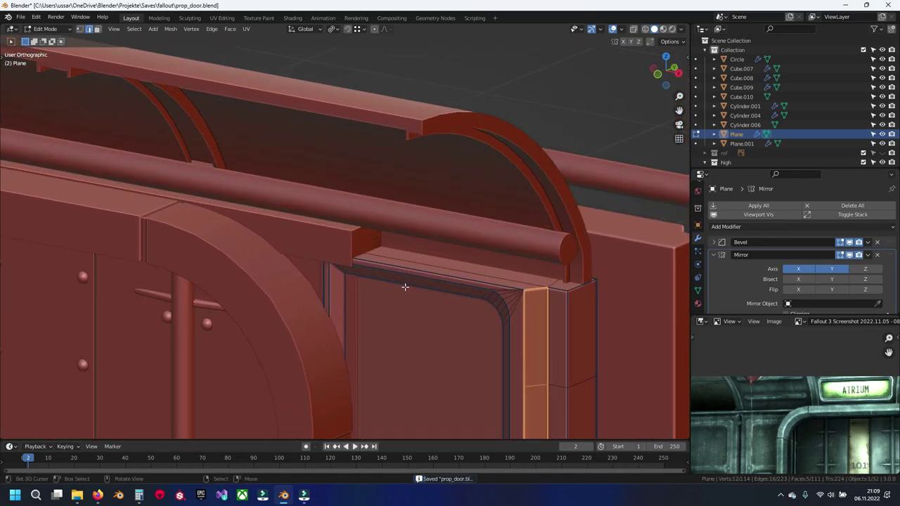
{"action": "middle_click_drag", "start_coordinate": [457, 267], "coordinate": [408, 286]}
{"action": "scroll", "coordinate": [408, 286], "scroll_direction": "up", "scroll_amount": 2}
{"action": "middle_click_drag", "start_coordinate": [569, 310], "coordinate": [490, 305]}
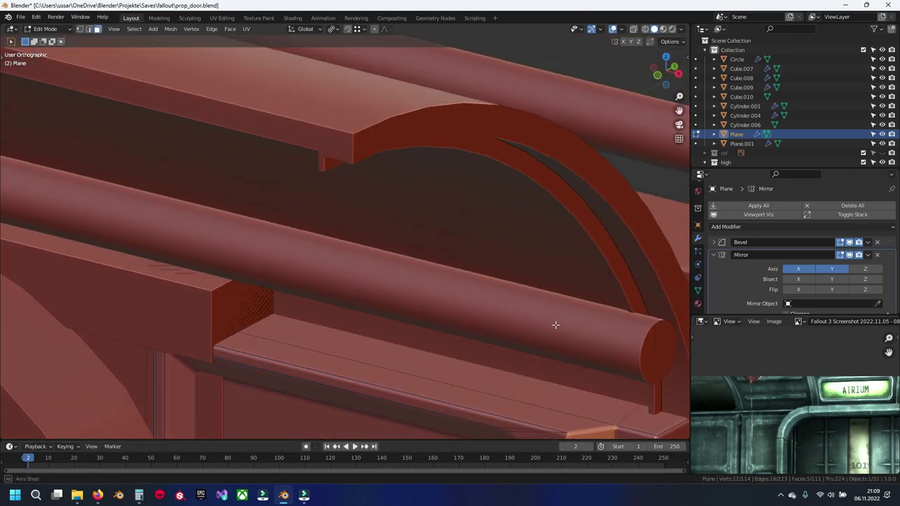
{"action": "key", "text": "ctrl+s"}
{"action": "left_click", "coordinate": [497, 302]}
{"action": "key", "text": "alt+a"}
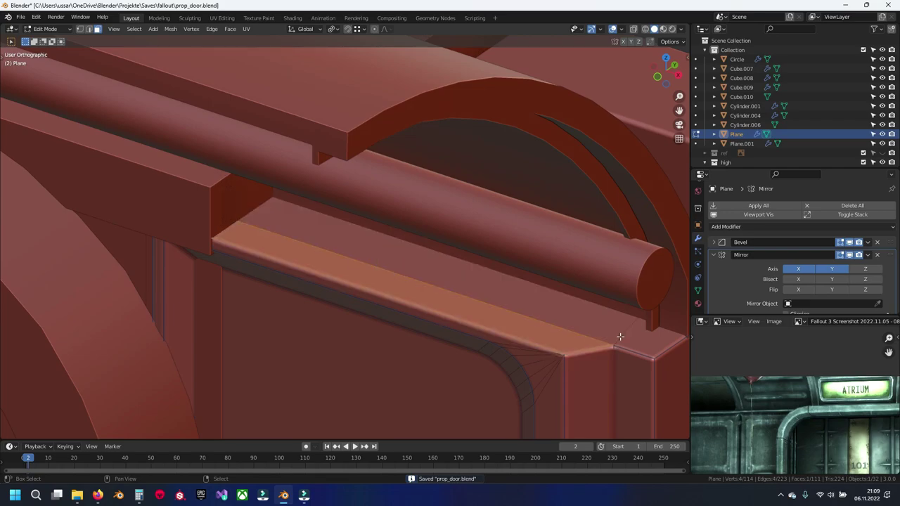
Raise the Plane's top strip face about 0.133 m along Z up to the rod.
{"action": "mouse_move", "coordinate": [641, 343]}
{"action": "middle_mouse_down"}
{"action": "mouse_move", "coordinate": [478, 296]}
{"action": "mouse_move", "coordinate": [432, 296]}
{"action": "middle_mouse_up"}
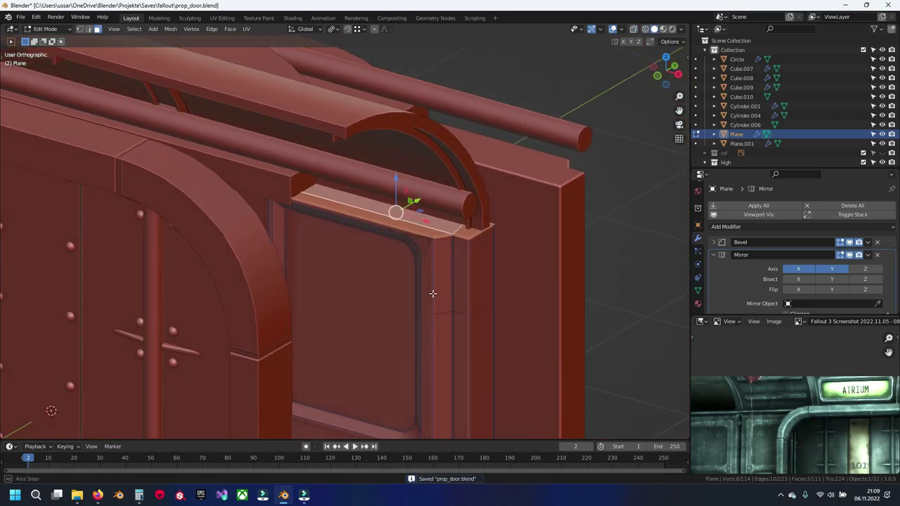
{"action": "scroll", "coordinate": [455, 346], "scroll_direction": "up", "scroll_amount": 2}
{"action": "scroll", "coordinate": [454, 346], "scroll_direction": "up", "scroll_amount": 3}
{"action": "middle_click_drag", "start_coordinate": [455, 345], "coordinate": [445, 222]}
{"action": "left_click_drag", "start_coordinate": [531, 191], "coordinate": [531, 158]}
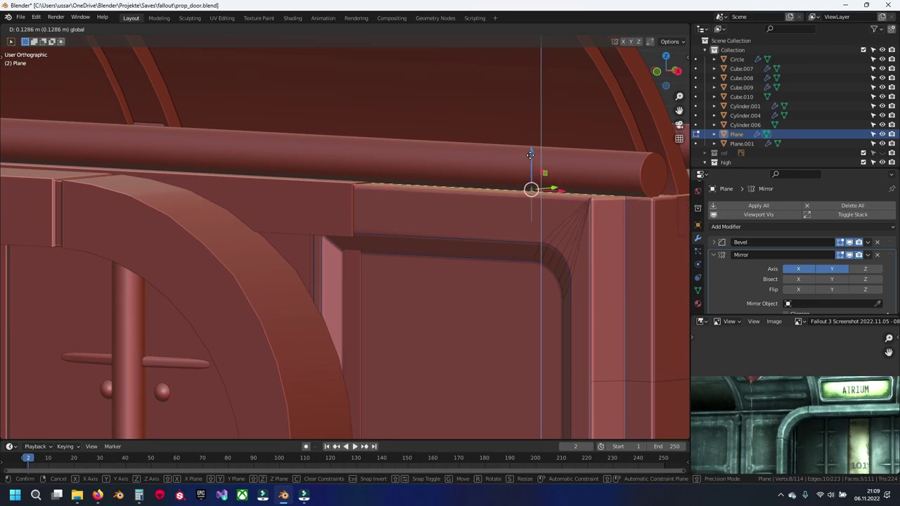
Select the Cube.009 beam and enter Edit Mode on it.
{"action": "left_click_drag", "start_coordinate": [531, 153], "coordinate": [531, 153]}
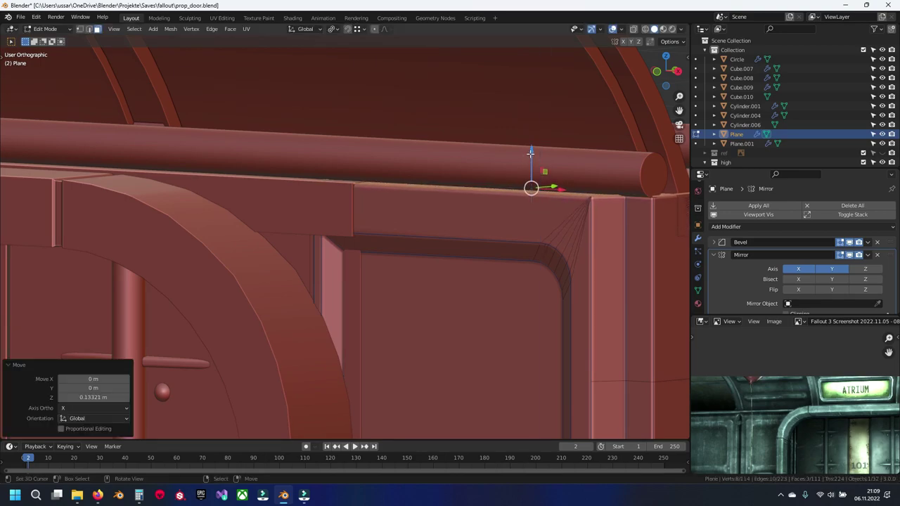
{"action": "middle_click_drag", "start_coordinate": [531, 154], "coordinate": [363, 284]}
{"action": "left_click", "coordinate": [361, 230]}
{"action": "key", "text": "Tab"}
{"action": "scroll", "coordinate": [343, 239], "scroll_direction": "down", "scroll_amount": 4}
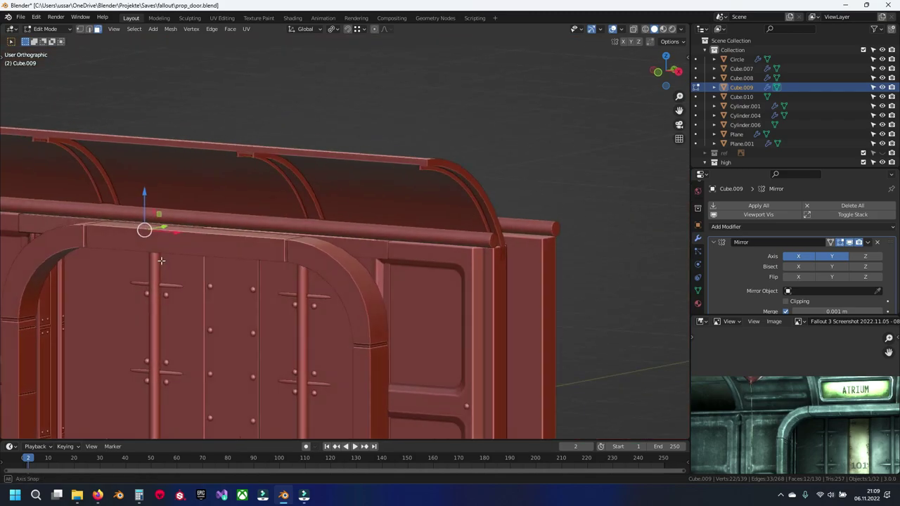
Box-select the whole strip of Cube.009 beam faces in Top view with X-ray.
{"action": "middle_click_drag", "start_coordinate": [342, 239], "coordinate": [422, 253]}
{"action": "scroll", "coordinate": [458, 266], "scroll_direction": "up", "scroll_amount": 3}
{"action": "left_click", "coordinate": [460, 225]}
{"action": "mouse_move", "coordinate": [461, 225]}
{"action": "middle_mouse_down"}
{"action": "mouse_move", "coordinate": [361, 288]}
{"action": "mouse_move", "coordinate": [348, 285]}
{"action": "mouse_move", "coordinate": [450, 256]}
{"action": "mouse_move", "coordinate": [462, 307]}
{"action": "middle_mouse_up"}
{"action": "left_click", "coordinate": [343, 281]}
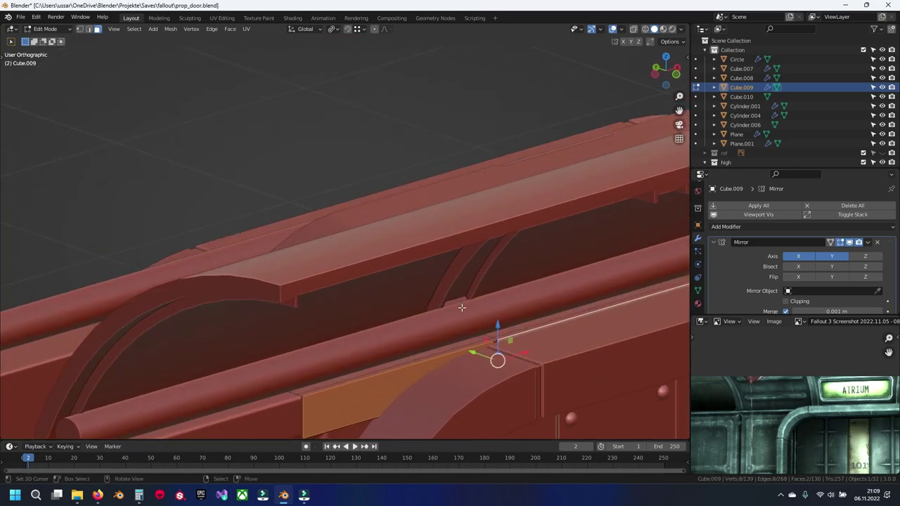
{"action": "key", "text": "KP_7"}
{"action": "key", "text": "alt+z"}
{"action": "scroll", "coordinate": [478, 328], "scroll_direction": "down", "scroll_amount": 3}
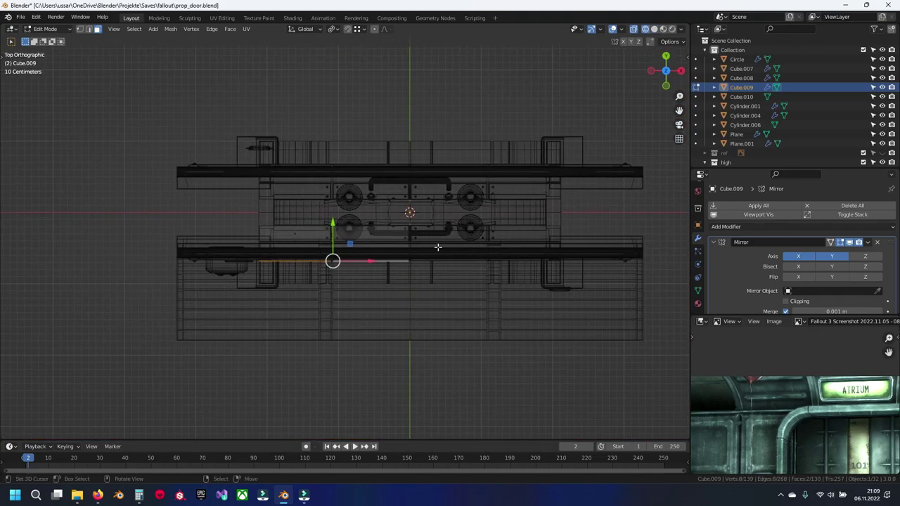
{"action": "scroll", "coordinate": [345, 307], "scroll_direction": "up", "scroll_amount": 3}
{"action": "left_click_drag", "start_coordinate": [78, 301], "coordinate": [540, 312]}
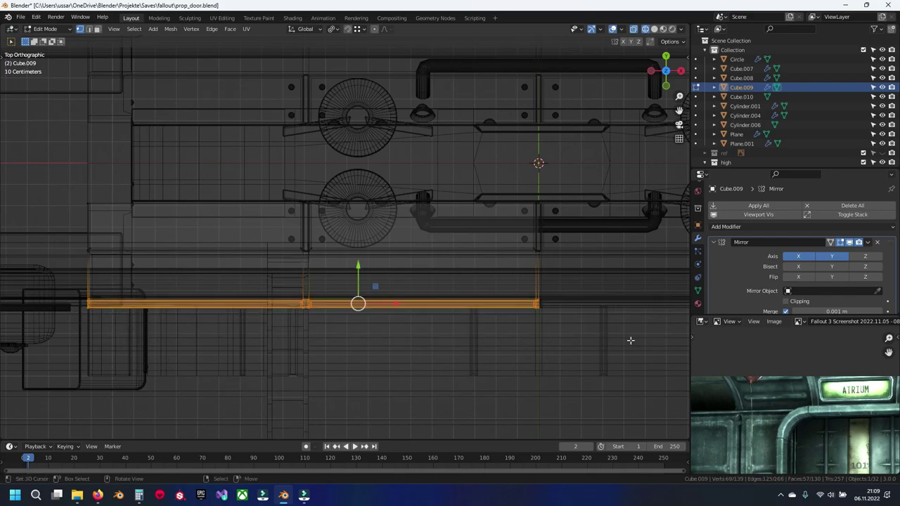
{"action": "key", "text": "alt+z"}
Move the beam face strip about 0.02 m along Y, leave Edit Mode and save.
{"action": "mouse_move", "coordinate": [539, 161]}
{"action": "middle_mouse_down"}
{"action": "mouse_move", "coordinate": [394, 211]}
{"action": "mouse_move", "coordinate": [429, 244]}
{"action": "middle_mouse_up"}
{"action": "scroll", "coordinate": [369, 198], "scroll_direction": "up", "scroll_amount": 2}
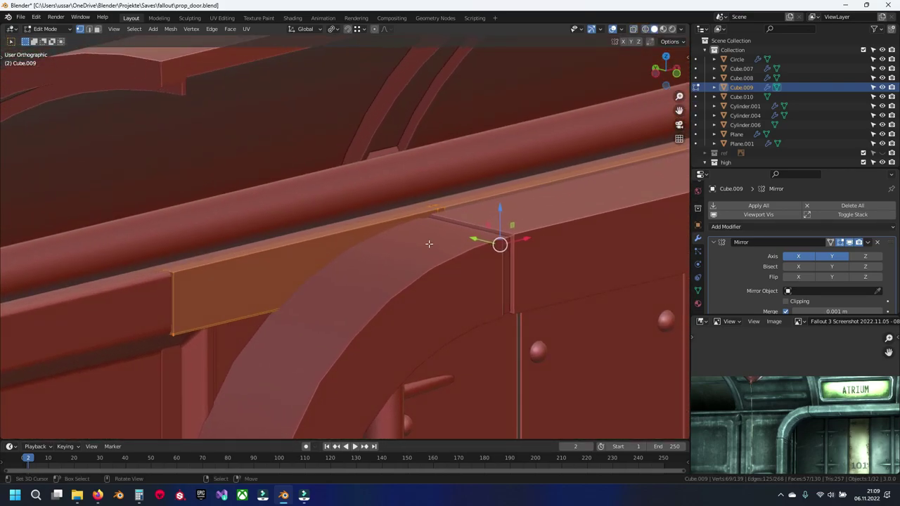
{"action": "key", "text": "g"}
{"action": "key", "text": "y"}
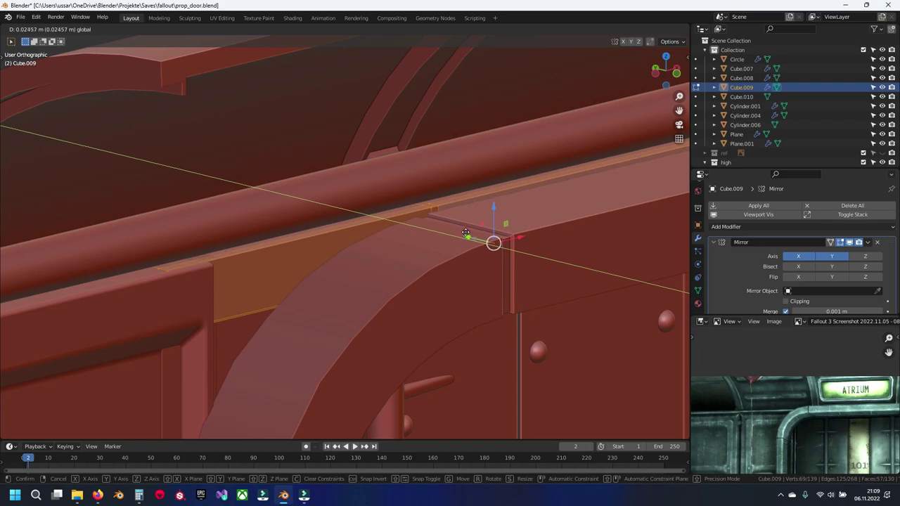
{"action": "left_click", "coordinate": [466, 233]}
{"action": "key", "text": "Tab"}
{"action": "key", "text": "ctrl+s"}
{"action": "scroll", "coordinate": [326, 268], "scroll_direction": "down", "scroll_amount": 5}
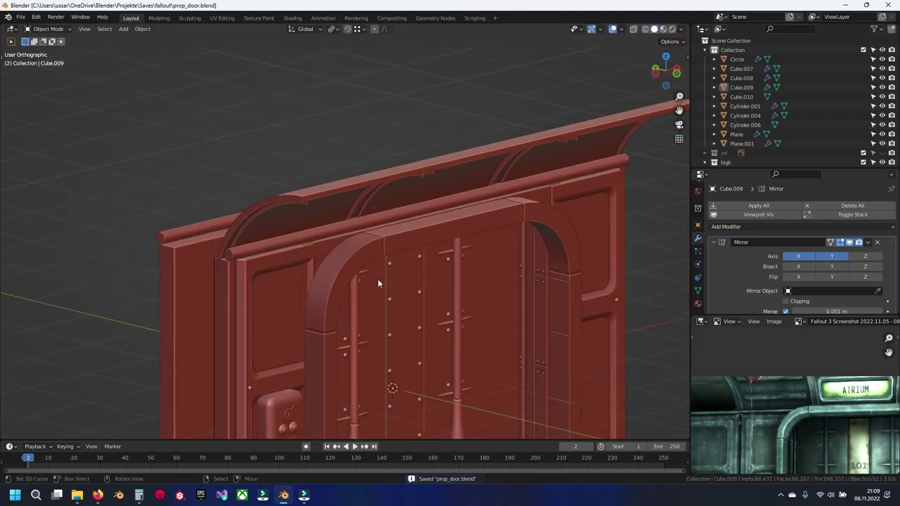
Inspect the Circle housing's mesh in Edit Mode, then return to Object Mode.
{"action": "scroll", "coordinate": [370, 276], "scroll_direction": "down", "scroll_amount": 2}
{"action": "middle_click_drag", "start_coordinate": [393, 290], "coordinate": [373, 270]}
{"action": "scroll", "coordinate": [414, 277], "scroll_direction": "up", "scroll_amount": 3}
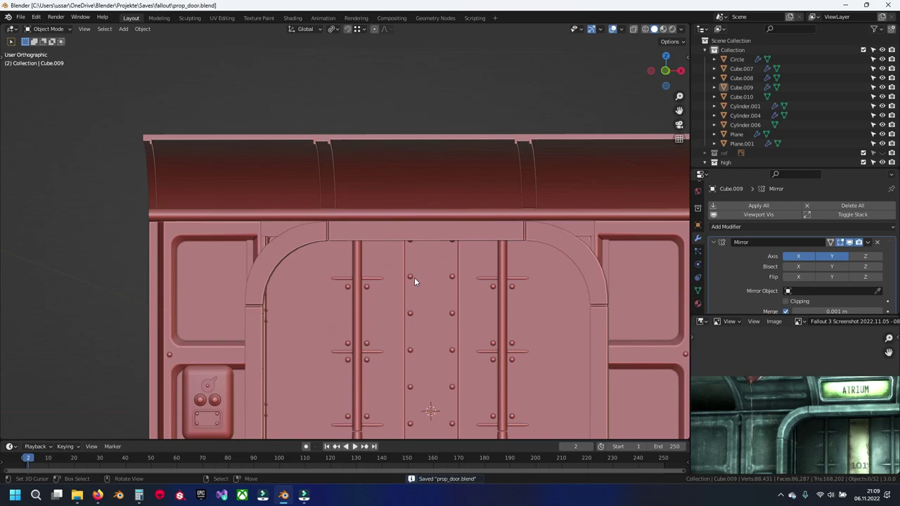
{"action": "scroll", "coordinate": [665, 373], "scroll_direction": "down", "scroll_amount": 3}
{"action": "scroll", "coordinate": [666, 373], "scroll_direction": "up", "scroll_amount": 4}
{"action": "scroll", "coordinate": [779, 437], "scroll_direction": "up", "scroll_amount": 3}
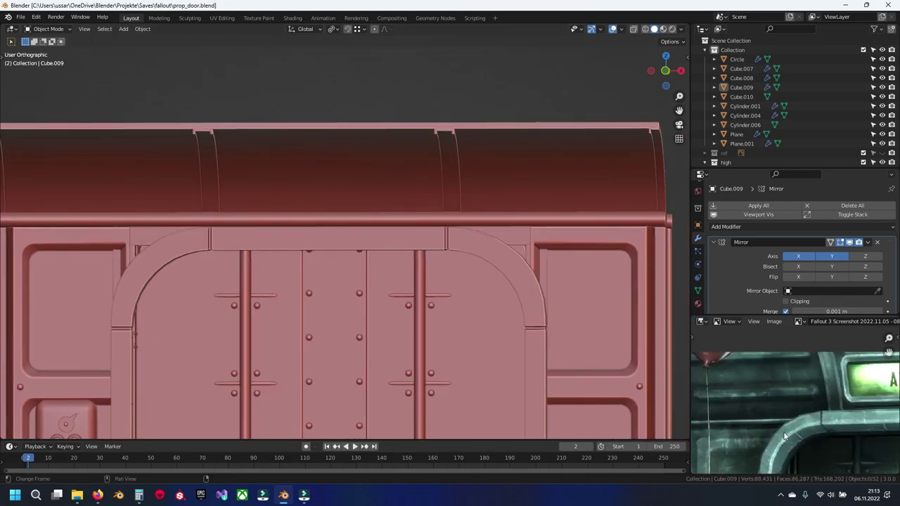
{"action": "mouse_move", "coordinate": [353, 309]}
{"action": "middle_mouse_down"}
{"action": "mouse_move", "coordinate": [388, 297]}
{"action": "mouse_move", "coordinate": [395, 250]}
{"action": "middle_mouse_up"}
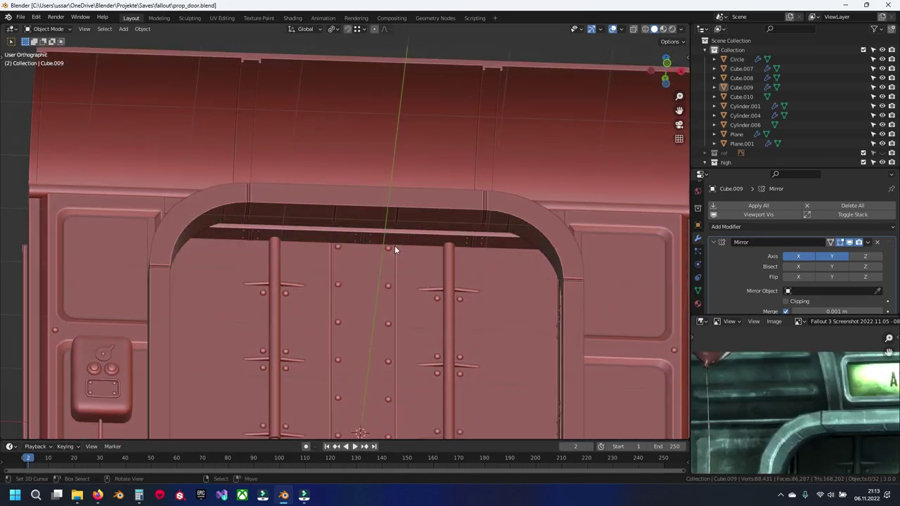
{"action": "left_click", "coordinate": [366, 145]}
{"action": "key", "text": "Tab"}
{"action": "scroll", "coordinate": [405, 190], "scroll_direction": "up", "scroll_amount": 2}
{"action": "middle_click_drag", "start_coordinate": [274, 212], "coordinate": [351, 216], "text": "shift"}
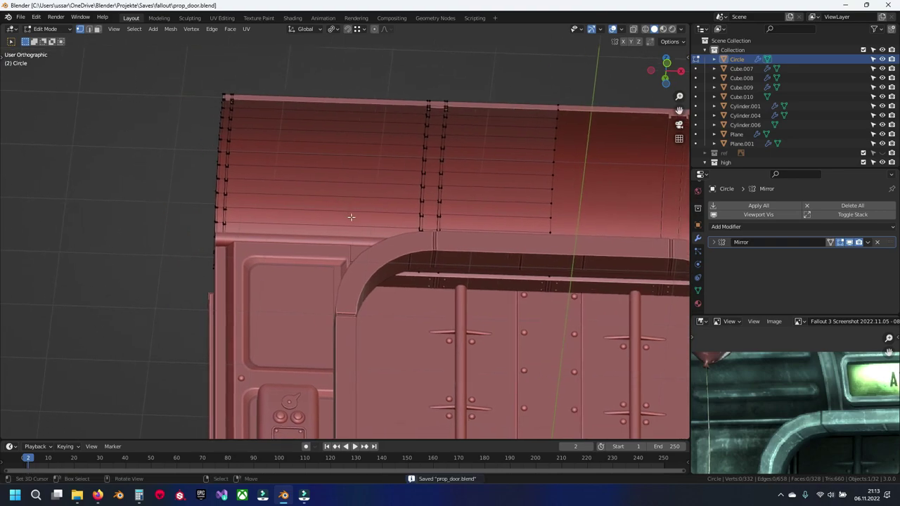
{"action": "middle_click_drag", "start_coordinate": [727, 410], "coordinate": [769, 418]}
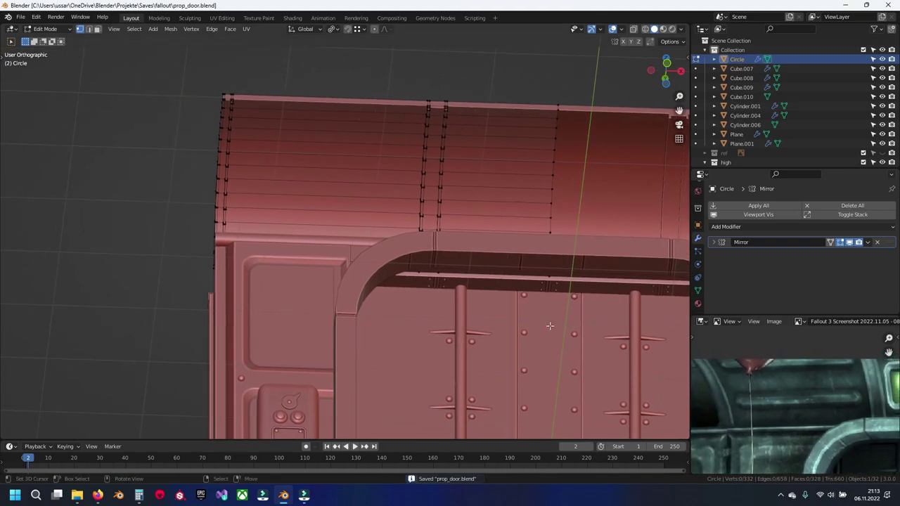
{"action": "middle_click_drag", "start_coordinate": [549, 325], "coordinate": [546, 347], "text": "shift"}
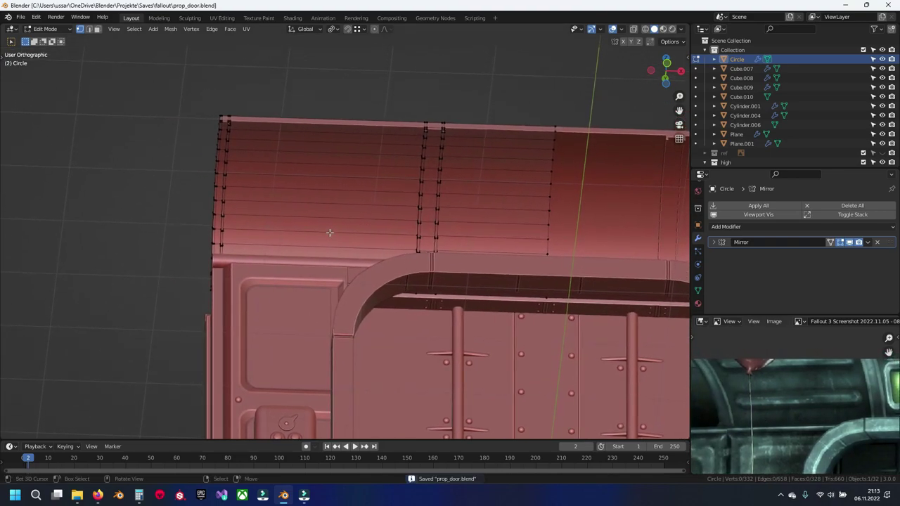
{"action": "key", "text": "Tab"}
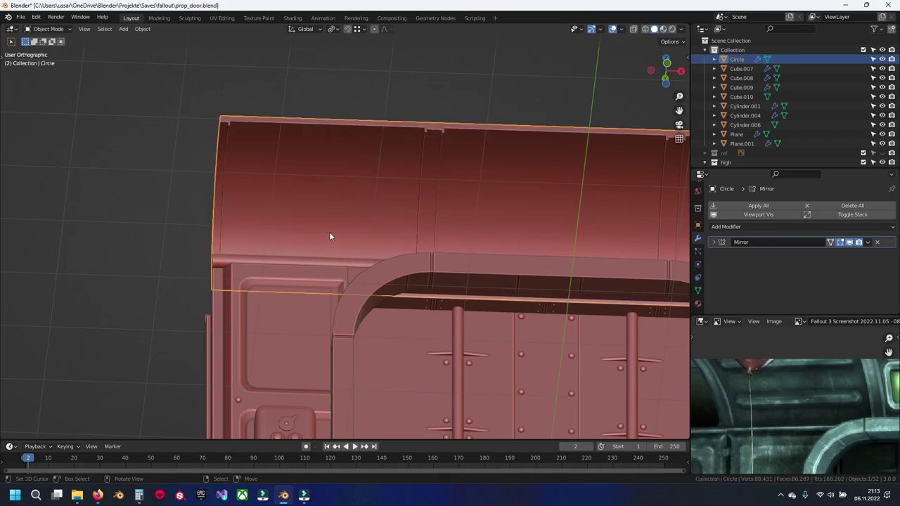
Switch to Front view and add a UV Sphere from the Mesh menu.
{"action": "middle_click_drag", "start_coordinate": [496, 200], "coordinate": [458, 249]}
{"action": "key", "text": "KP_1"}
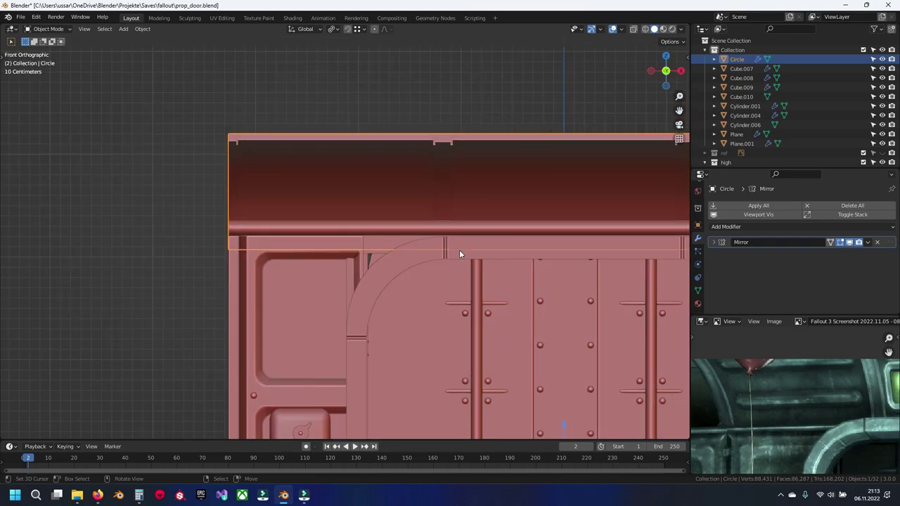
{"action": "key", "text": "shift+a"}
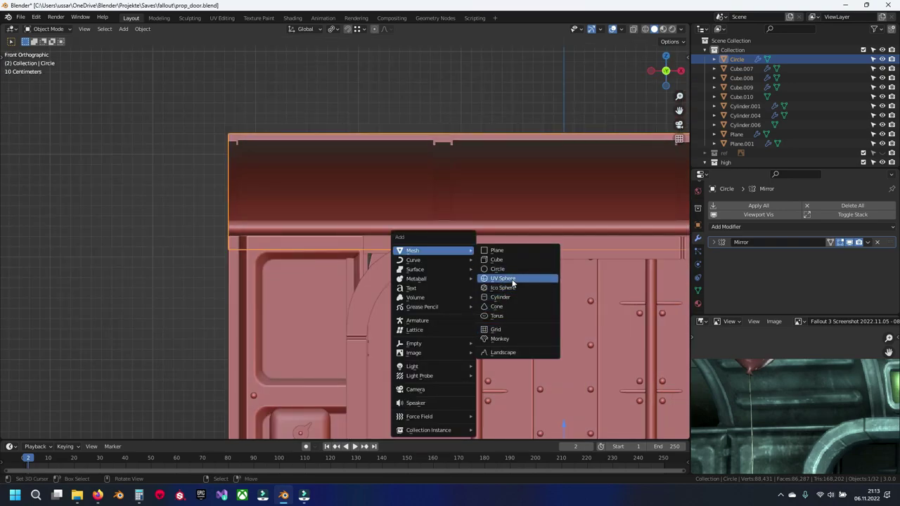
{"action": "left_click", "coordinate": [507, 279]}
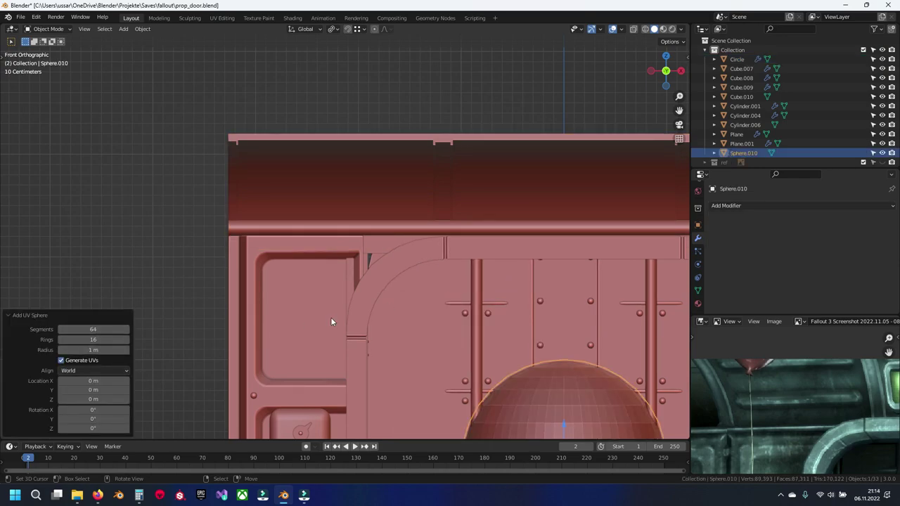
Shade the new sphere smooth and rotate its mesh 90 degrees.
{"action": "scroll", "coordinate": [389, 273], "scroll_direction": "down", "scroll_amount": 3}
{"action": "right_click", "coordinate": [390, 274]}
{"action": "left_click", "coordinate": [355, 293]}
{"action": "left_click", "coordinate": [698, 291]}
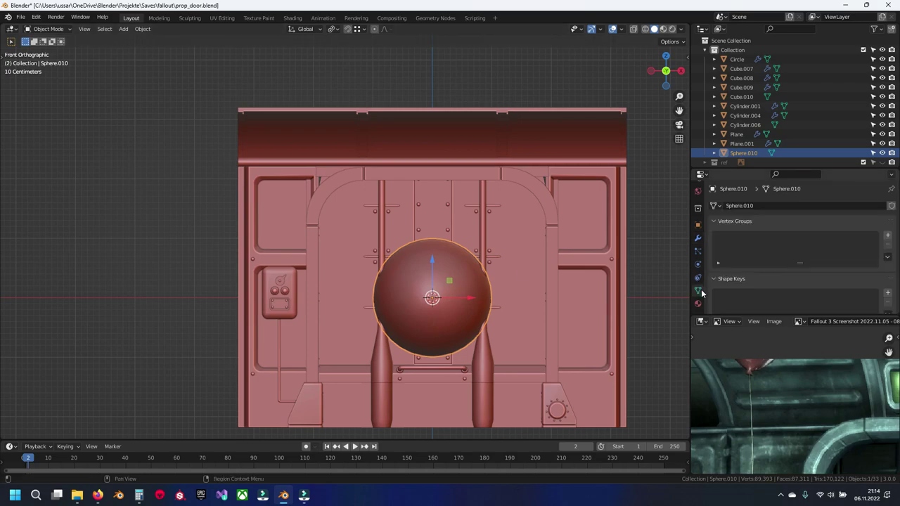
{"action": "scroll", "coordinate": [772, 274], "scroll_direction": "down", "scroll_amount": 5}
{"action": "key", "text": "Tab"}
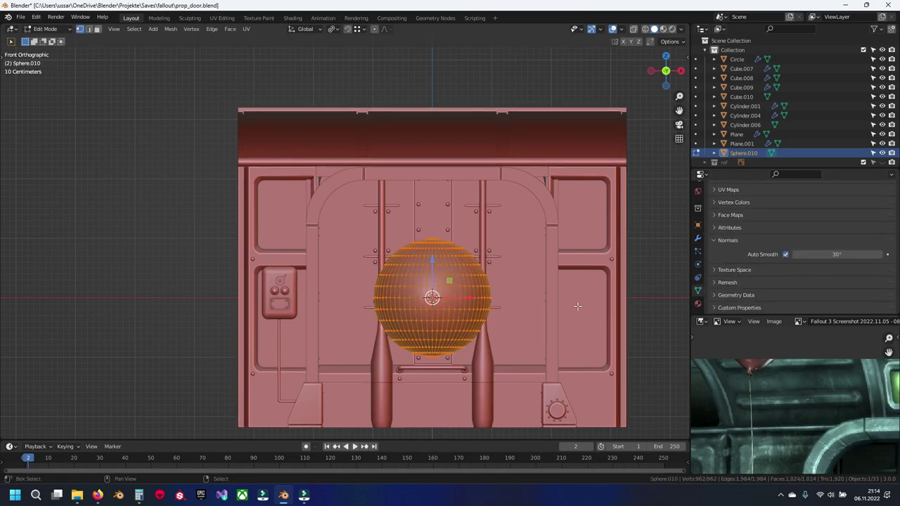
{"action": "type", "text": "r90"}
{"action": "key", "text": "Return"}
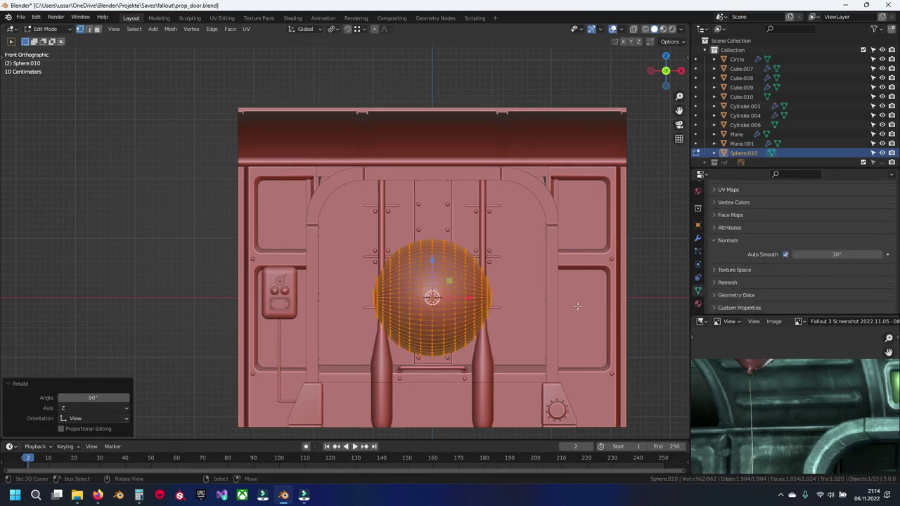
Bevel the sphere's middle edge loop and select its right half in X-ray.
{"action": "scroll", "coordinate": [511, 303], "scroll_direction": "up", "scroll_amount": 4}
{"action": "left_click", "coordinate": [346, 218], "text": "alt"}
{"action": "key", "text": "ctrl+b"}
{"action": "left_click", "coordinate": [507, 286]}
{"action": "key", "text": "alt+a"}
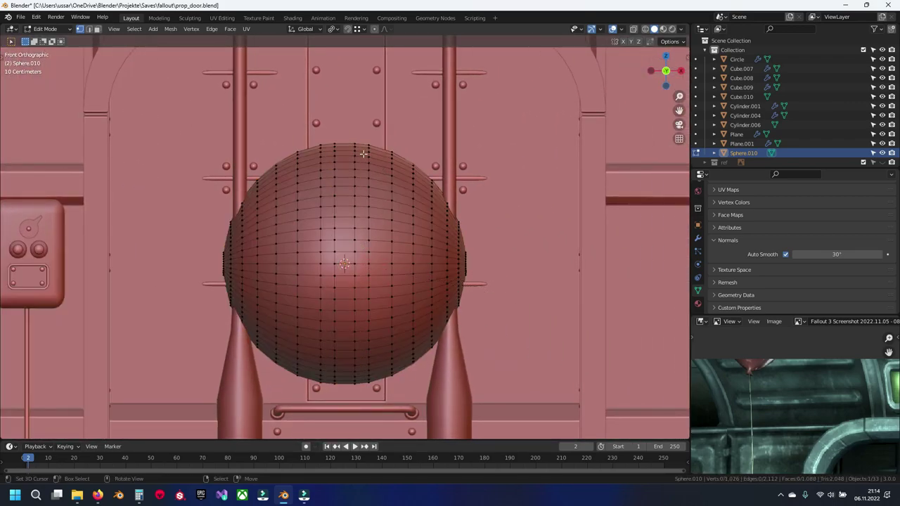
{"action": "key", "text": "alt+z"}
{"action": "left_click_drag", "start_coordinate": [489, 124], "coordinate": [336, 400]}
{"action": "key", "text": "alt+z"}
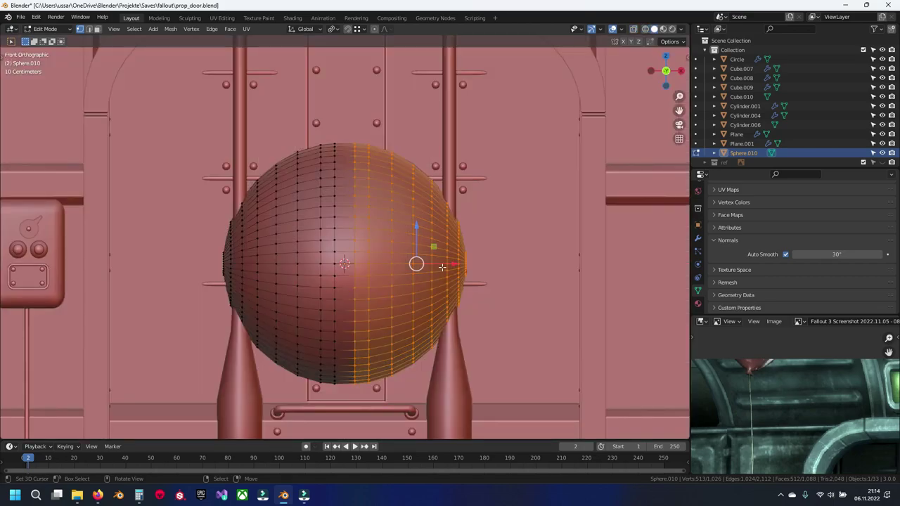
Stretch the right half 1.6 m along X into a capsule, then scale it to 0.292.
{"action": "key", "text": "g"}
{"action": "key", "text": "x"}
{"action": "left_click", "coordinate": [595, 282]}
{"action": "scroll", "coordinate": [595, 282], "scroll_direction": "down", "scroll_amount": 3}
{"action": "key", "text": "g"}
{"action": "key", "text": "x"}
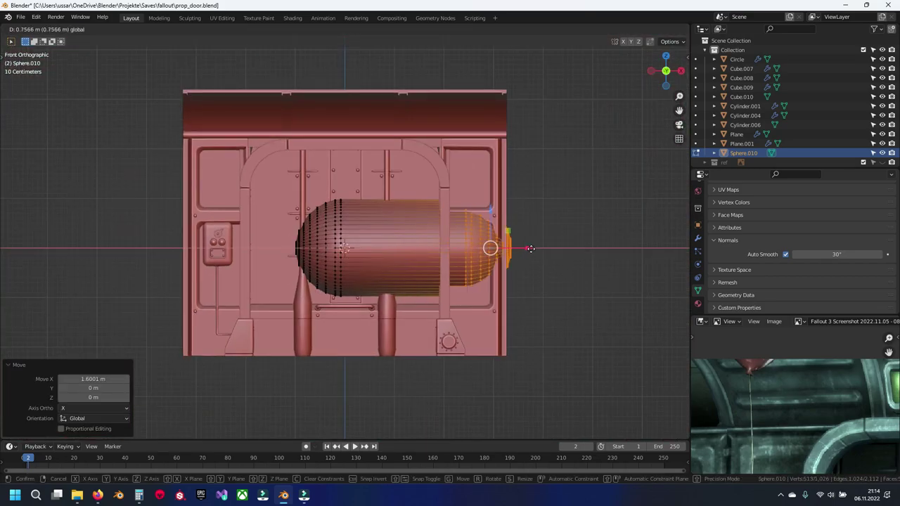
{"action": "left_click", "coordinate": [578, 314]}
{"action": "key", "text": "alt+a"}
{"action": "key", "text": "a"}
{"action": "key", "text": "s"}
{"action": "left_click", "coordinate": [393, 262]}
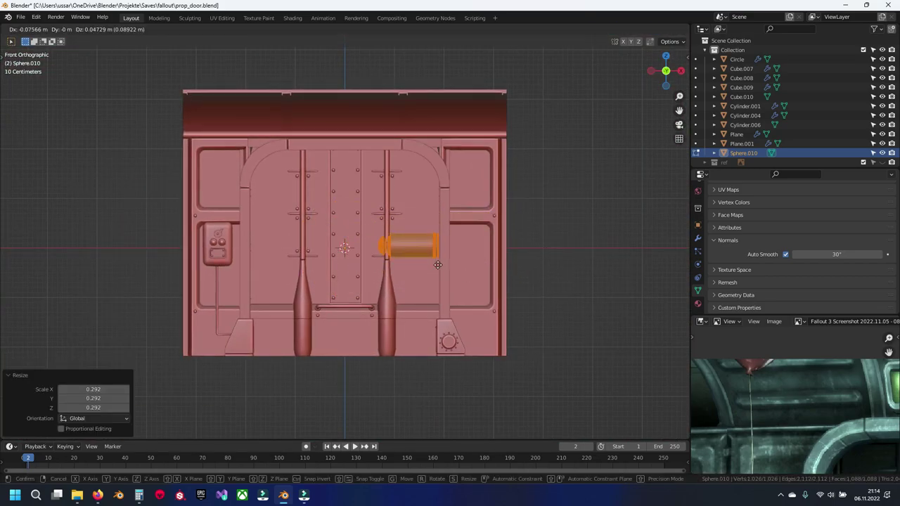
Move the capsule onto the door and resize it.
{"action": "key", "text": "g"}
{"action": "left_click", "coordinate": [278, 151]}
{"action": "middle_click_drag", "start_coordinate": [278, 152], "coordinate": [384, 211], "text": "shift"}
{"action": "key", "text": "alt+z"}
{"action": "scroll", "coordinate": [383, 211], "scroll_direction": "up", "scroll_amount": 3}
{"action": "key", "text": "s"}
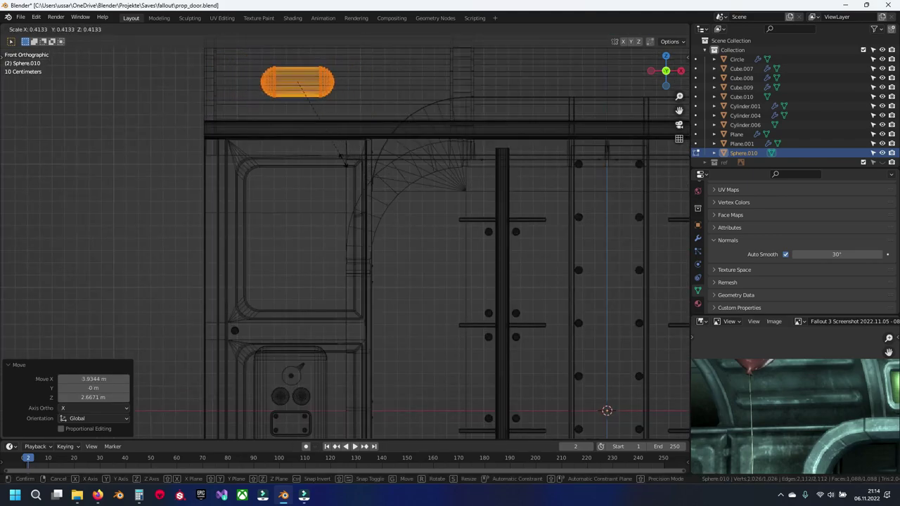
{"action": "left_click", "coordinate": [338, 145]}
{"action": "key", "text": "alt+z"}
{"action": "scroll", "coordinate": [338, 148], "scroll_direction": "down", "scroll_amount": 3}
{"action": "middle_click_drag", "start_coordinate": [341, 199], "coordinate": [366, 198]}
In front view, shrink the capsule to about two-thirds size and place it at the top rail's left end.
{"action": "key", "text": "g"}
{"action": "key", "text": "z"}
{"action": "left_click", "coordinate": [341, 224]}
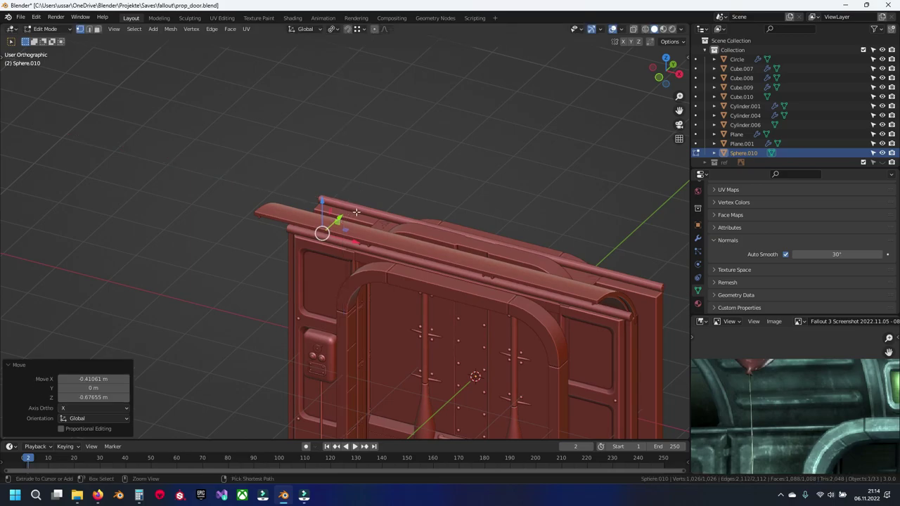
{"action": "key", "text": "ctrl+z"}
{"action": "left_click_drag", "start_coordinate": [366, 199], "coordinate": [338, 231]}
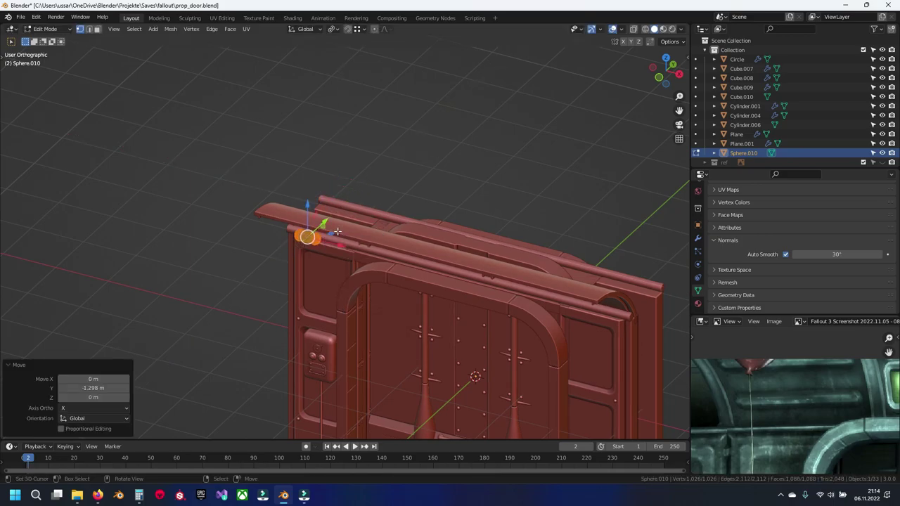
{"action": "key", "text": "KP_1"}
{"action": "scroll", "coordinate": [416, 269], "scroll_direction": "up", "scroll_amount": 5}
{"action": "middle_click_drag", "start_coordinate": [417, 225], "coordinate": [416, 269], "text": "shift"}
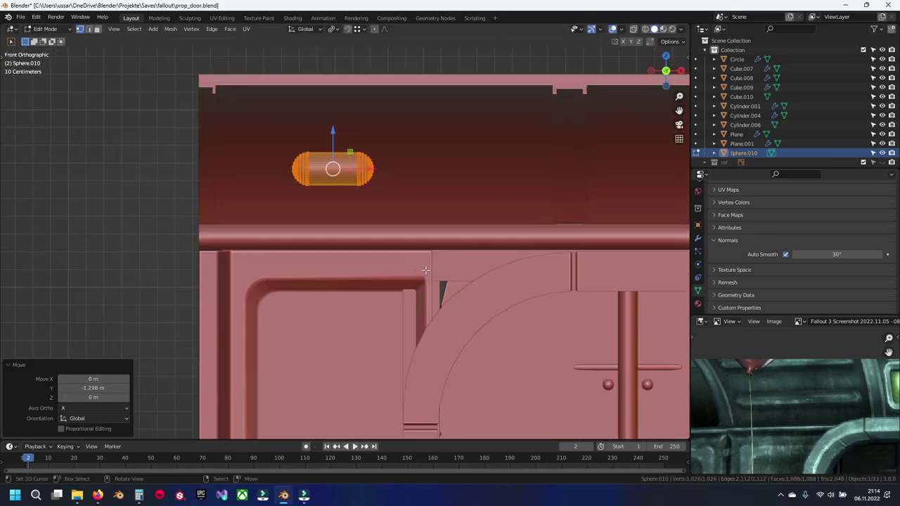
{"action": "key", "text": "s"}
{"action": "left_click", "coordinate": [381, 232]}
{"action": "key", "text": "g"}
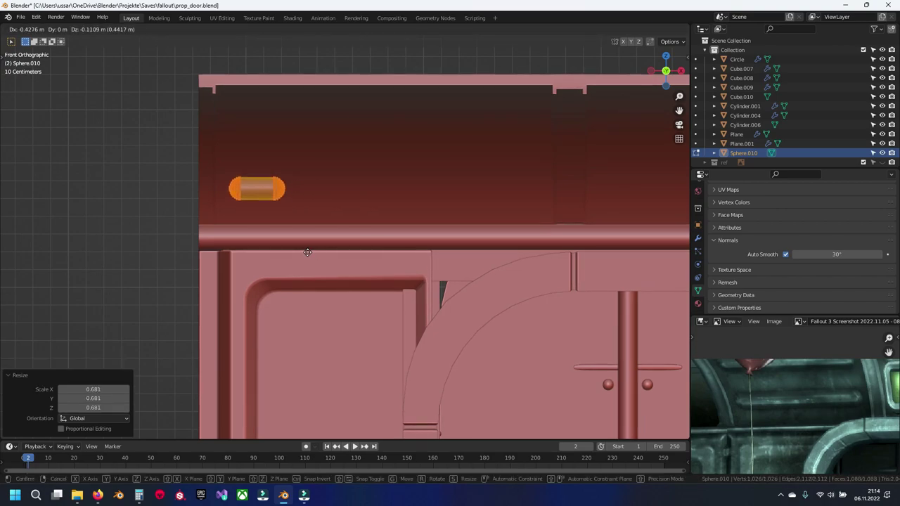
{"action": "left_click", "coordinate": [308, 252]}
In Edit Mode, stretch the capsule's right end far right and nudge its left end along X.
{"action": "key", "text": "Tab"}
{"action": "key", "text": "alt+z"}
{"action": "key", "text": "alt+z"}
{"action": "mouse_move", "coordinate": [247, 165]}
{"action": "left_mouse_down"}
{"action": "mouse_move", "coordinate": [301, 191]}
{"action": "mouse_move", "coordinate": [552, 217]}
{"action": "left_mouse_up"}
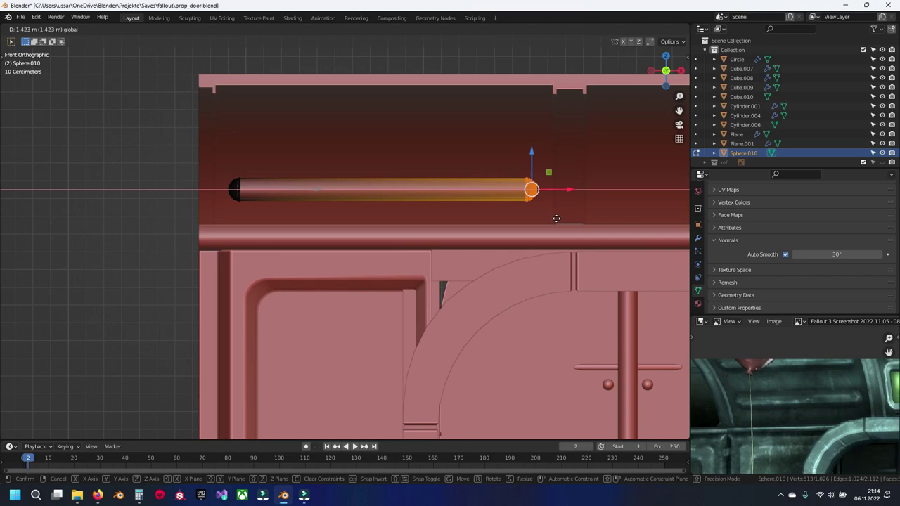
{"action": "left_click_drag", "start_coordinate": [558, 218], "coordinate": [560, 219]}
{"action": "middle_click_drag", "start_coordinate": [362, 223], "coordinate": [368, 239], "text": "shift"}
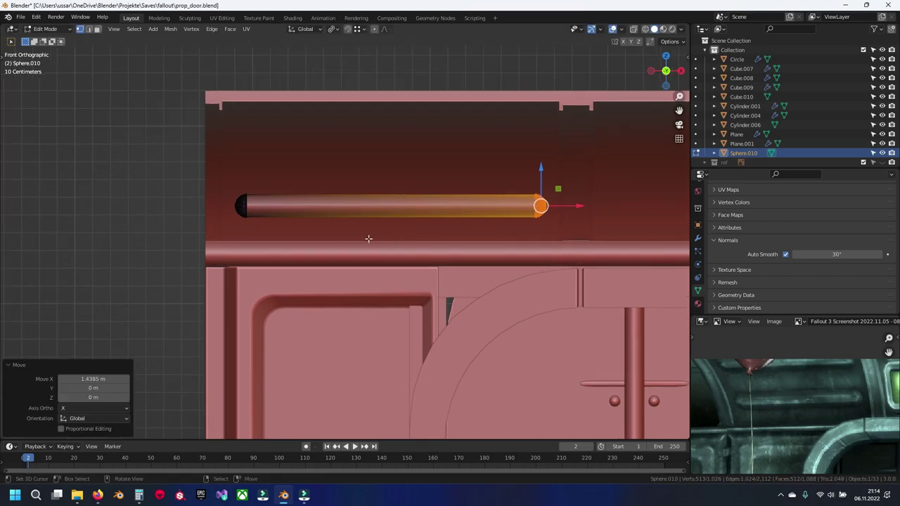
{"action": "key", "text": "alt+z"}
{"action": "left_click_drag", "start_coordinate": [227, 176], "coordinate": [253, 225]}
{"action": "key", "text": "alt+z"}
{"action": "key", "text": "g"}
{"action": "key", "text": "x"}
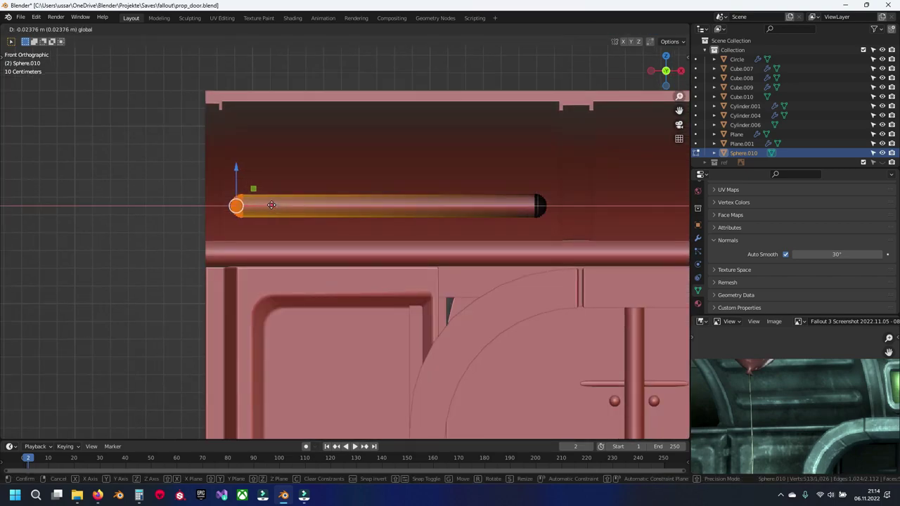
{"action": "left_click", "coordinate": [272, 204]}
{"action": "key", "text": "alt+z"}
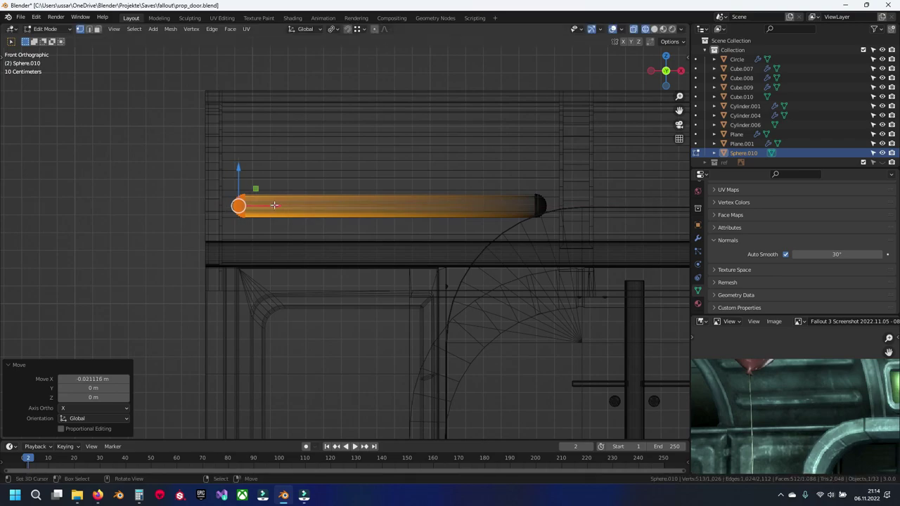
Duplicate the capsule geometry and move the copy straight up.
{"action": "key", "text": "alt+a"}
{"action": "key", "text": "a"}
{"action": "key", "text": "shift+d"}
{"action": "right_click", "coordinate": [363, 197]}
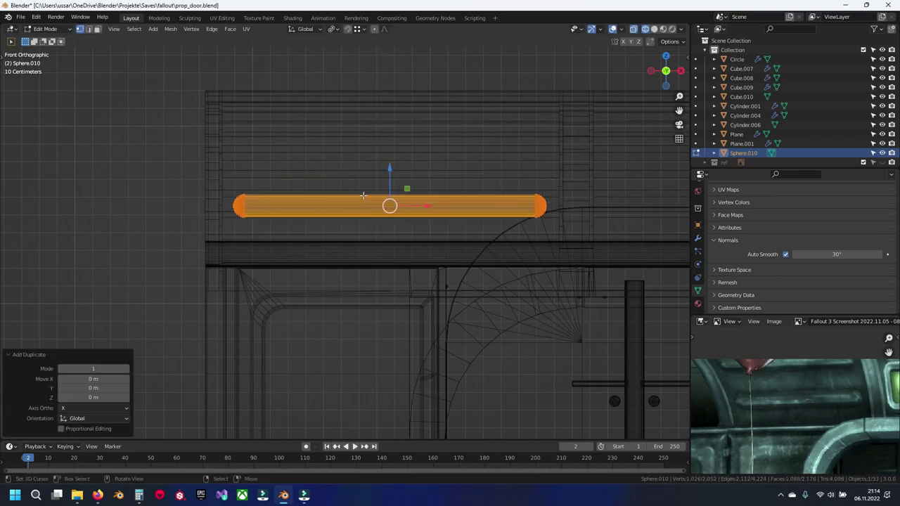
{"action": "left_click_drag", "start_coordinate": [390, 172], "coordinate": [390, 113]}
{"action": "key", "text": "alt+z"}
From the right side view, move both capsules along the depth axis toward the arc.
{"action": "middle_click_drag", "start_coordinate": [376, 192], "coordinate": [296, 181]}
{"action": "key", "text": "alt+a"}
{"action": "key", "text": "a"}
{"action": "middle_click_drag", "start_coordinate": [201, 180], "coordinate": [218, 183]}
{"action": "key", "text": "KP_3"}
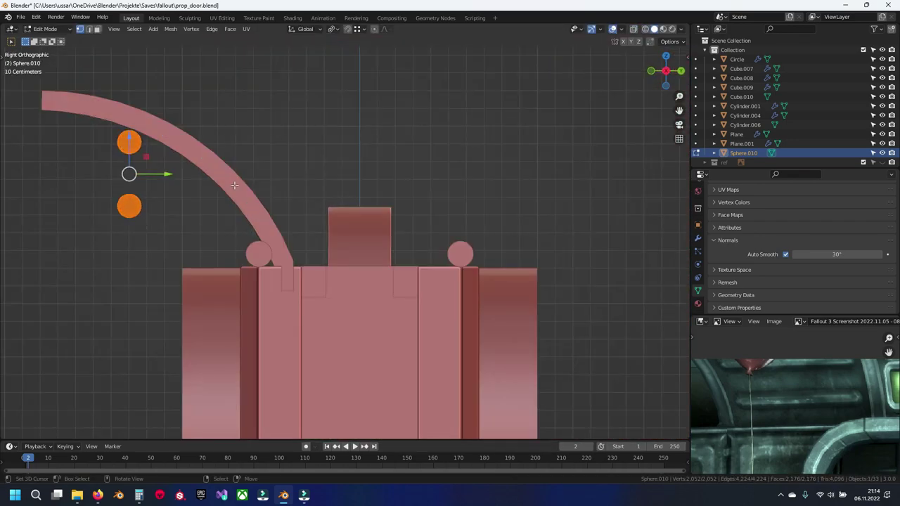
{"action": "key", "text": "alt+z"}
{"action": "middle_click_drag", "start_coordinate": [232, 183], "coordinate": [305, 230], "text": "shift"}
{"action": "scroll", "coordinate": [299, 217], "scroll_direction": "up", "scroll_amount": 5}
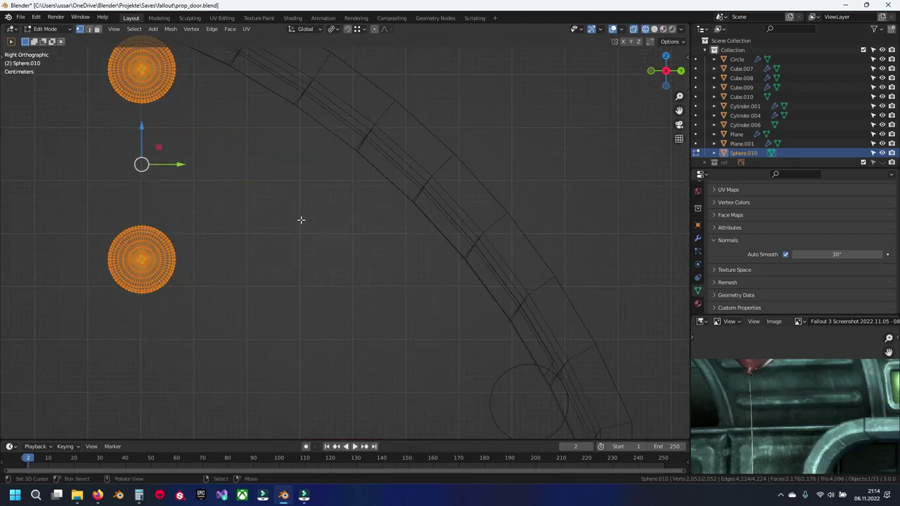
{"action": "middle_click_drag", "start_coordinate": [229, 201], "coordinate": [314, 285], "text": "shift"}
{"action": "left_click_drag", "start_coordinate": [279, 270], "coordinate": [400, 270]}
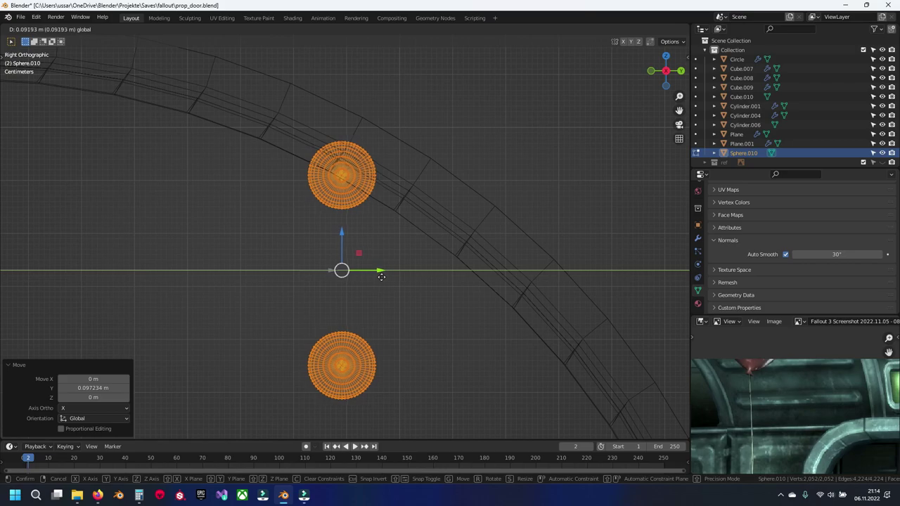
{"action": "left_click", "coordinate": [386, 318]}
Slide the lower capsule along Y to rest on the arc, then shift both pipes along Y.
{"action": "left_click_drag", "start_coordinate": [445, 431], "coordinate": [444, 431]}
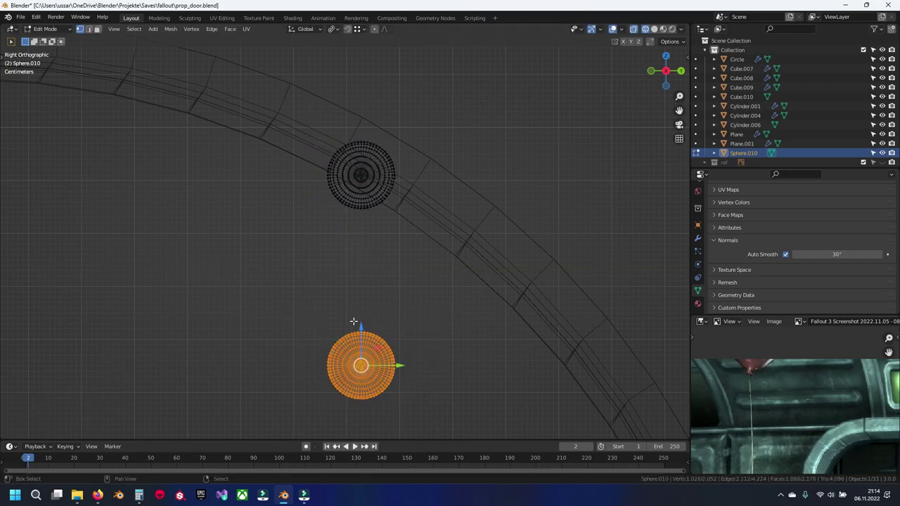
{"action": "middle_click_drag", "start_coordinate": [444, 431], "coordinate": [344, 334], "text": "shift"}
{"action": "key", "text": "g"}
{"action": "key", "text": "y"}
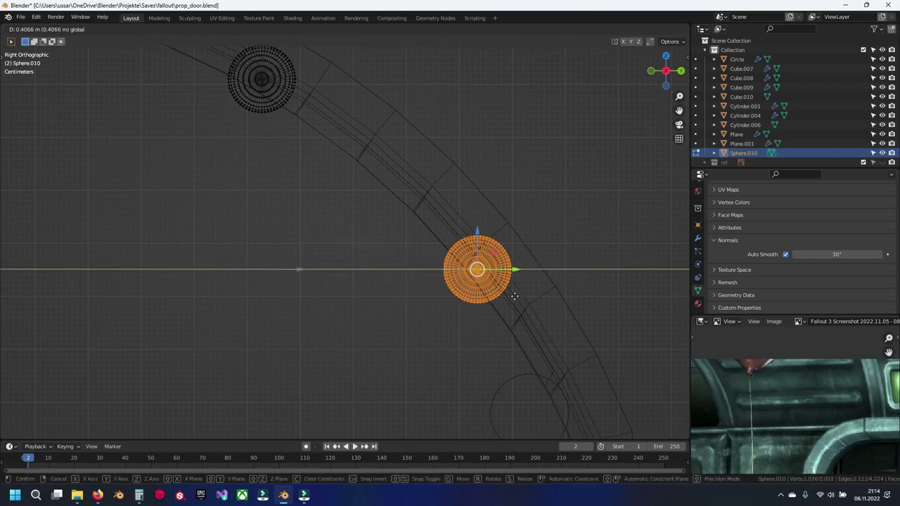
{"action": "left_click", "coordinate": [513, 296]}
{"action": "mouse_move", "coordinate": [514, 298]}
{"action": "middle_mouse_down"}
{"action": "mouse_move", "coordinate": [361, 294]}
{"action": "mouse_move", "coordinate": [419, 268]}
{"action": "mouse_move", "coordinate": [460, 281]}
{"action": "mouse_move", "coordinate": [435, 283]}
{"action": "middle_mouse_up"}
{"action": "key", "text": "alt+a"}
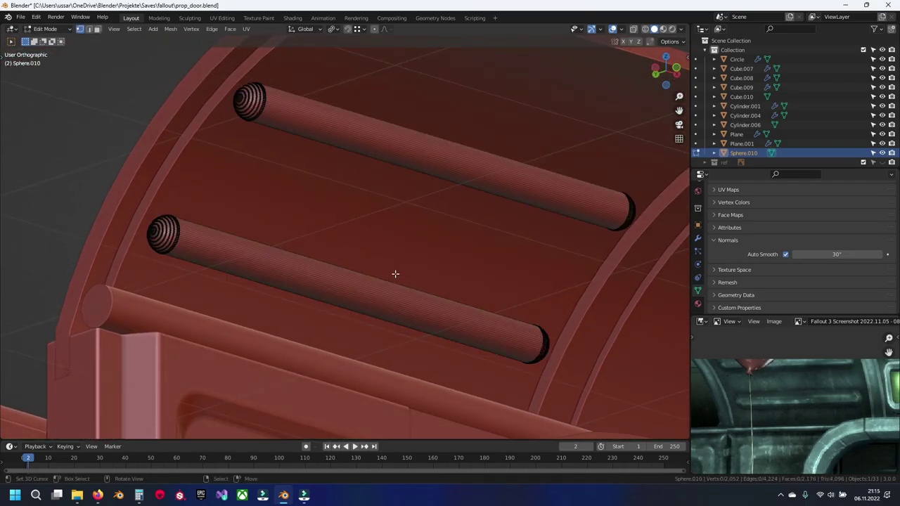
{"action": "key", "text": "a"}
{"action": "key", "text": "g"}
{"action": "key", "text": "y"}
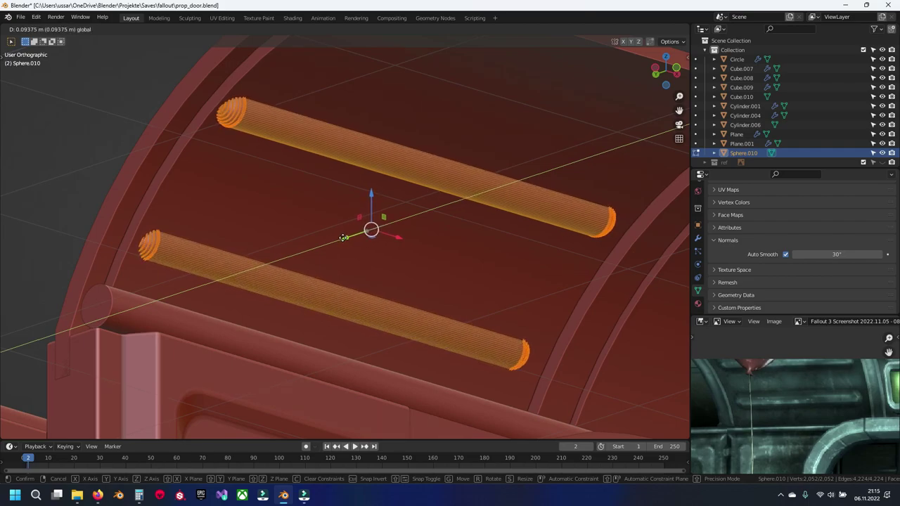
{"action": "left_click", "coordinate": [343, 237]}
Select only the upper pipe in wireframe front view and move it along Y.
{"action": "key", "text": "shift+z"}
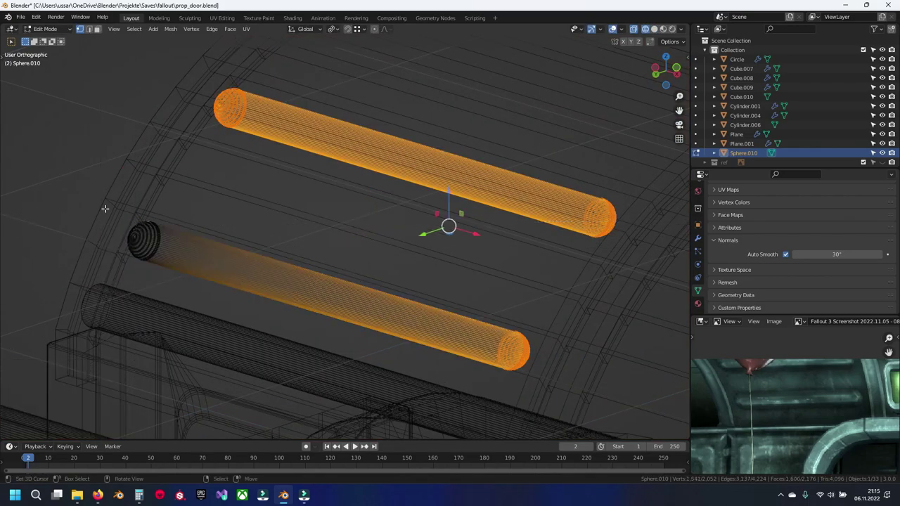
{"action": "middle_click_drag", "start_coordinate": [105, 208], "coordinate": [207, 271]}
{"action": "key", "text": "KP_1"}
{"action": "key", "text": "h"}
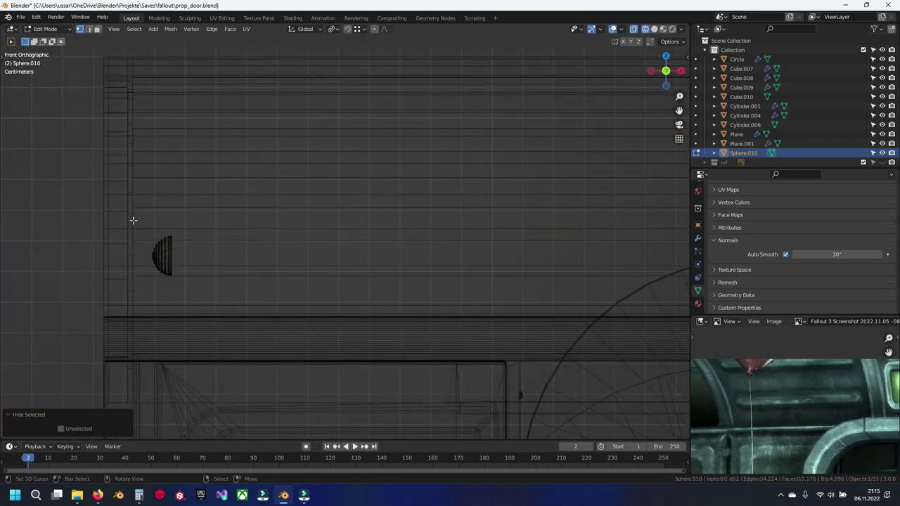
{"action": "key", "text": "alt+h"}
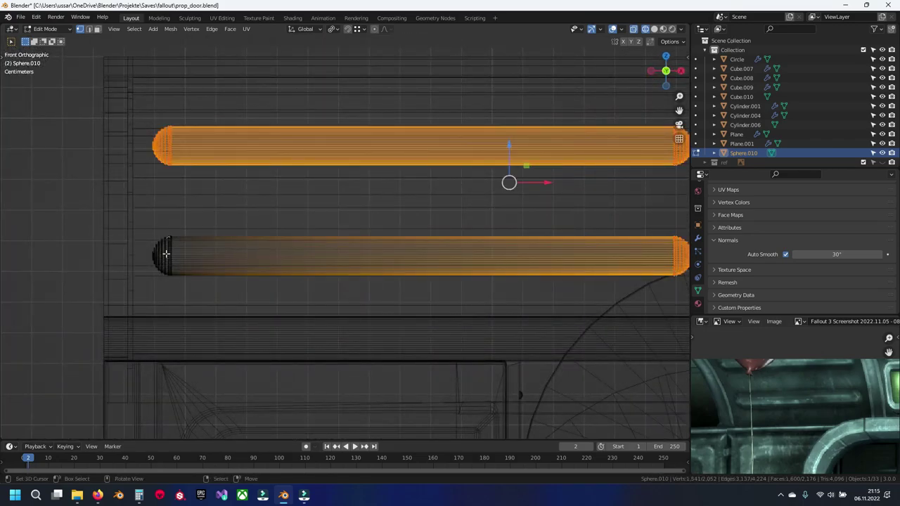
{"action": "left_click_drag", "start_coordinate": [128, 222], "coordinate": [654, 290], "text": "ctrl"}
{"action": "middle_click_drag", "start_coordinate": [541, 287], "coordinate": [425, 279], "text": "shift"}
{"action": "left_click_drag", "start_coordinate": [516, 206], "coordinate": [668, 302], "text": "ctrl"}
{"action": "key", "text": "shift+z"}
{"action": "mouse_move", "coordinate": [322, 271]}
{"action": "middle_mouse_down"}
{"action": "mouse_move", "coordinate": [417, 252]}
{"action": "mouse_move", "coordinate": [317, 233]}
{"action": "middle_mouse_up"}
{"action": "key", "text": "g"}
{"action": "key", "text": "y"}
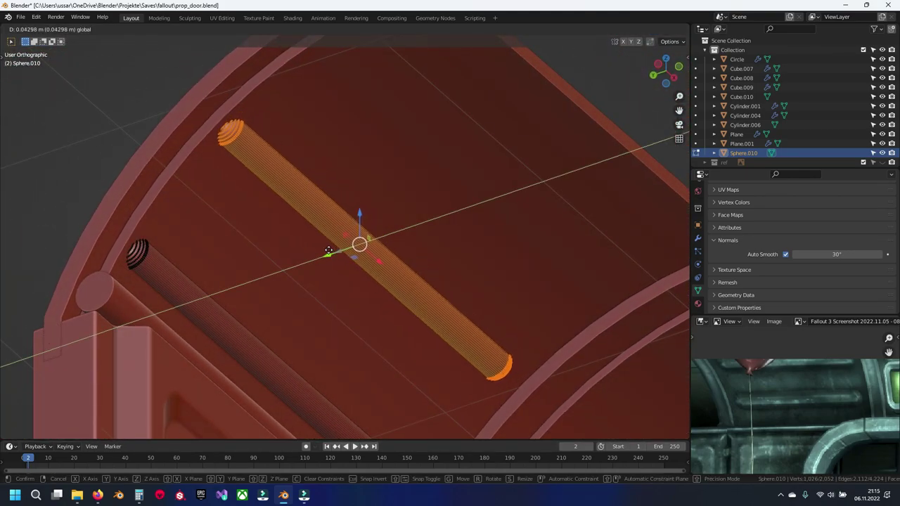
{"action": "left_click", "coordinate": [327, 252]}
Rest the upper pipe against the arc in side view and save prop_door.blend.
{"action": "key", "text": "KP_3"}
{"action": "key", "text": "shift+z"}
{"action": "middle_click_drag", "start_coordinate": [329, 249], "coordinate": [457, 283], "text": "shift"}
{"action": "scroll", "coordinate": [394, 270], "scroll_direction": "up", "scroll_amount": 2}
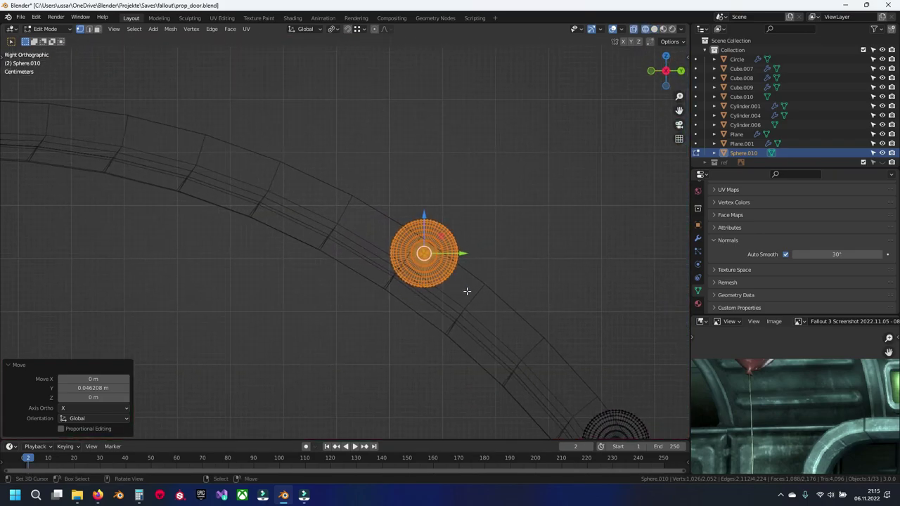
{"action": "key", "text": "g"}
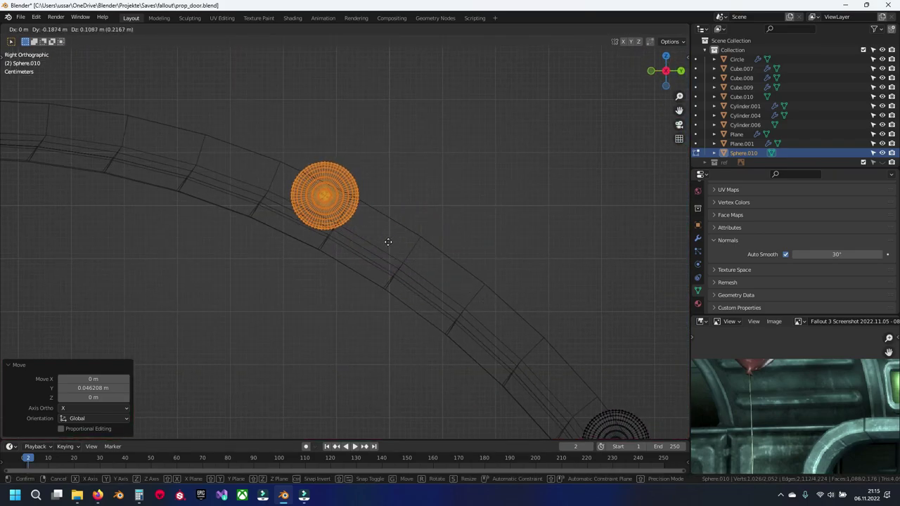
{"action": "left_click", "coordinate": [389, 241]}
{"action": "key", "text": "shift+z"}
{"action": "mouse_move", "coordinate": [361, 267]}
{"action": "middle_mouse_down"}
{"action": "mouse_move", "coordinate": [343, 277]}
{"action": "mouse_move", "coordinate": [352, 305]}
{"action": "mouse_move", "coordinate": [331, 342]}
{"action": "middle_mouse_up"}
{"action": "key", "text": "Tab"}
{"action": "key", "text": "ctrl+s"}
{"action": "key", "text": "Tab"}
{"action": "key", "text": "alt+a"}
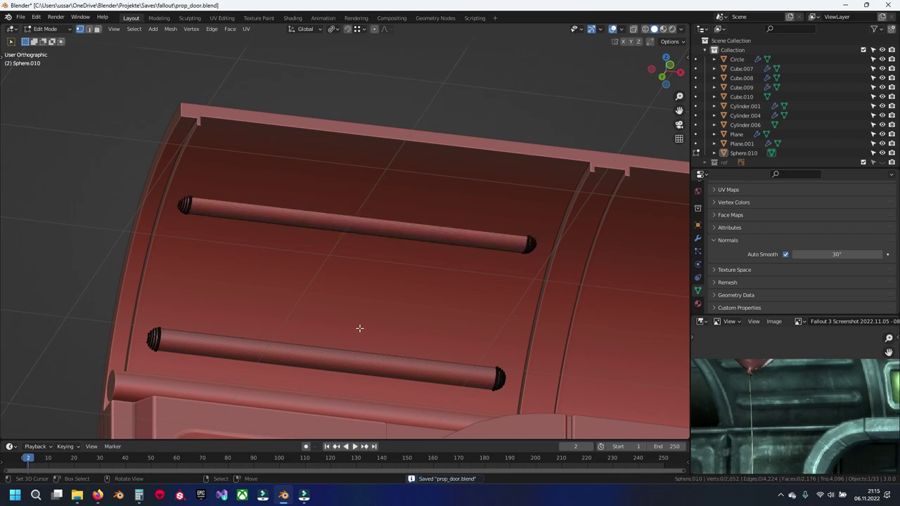
Scale both pipes up by 1.416.
{"action": "key", "text": "a"}
{"action": "key", "text": "s"}
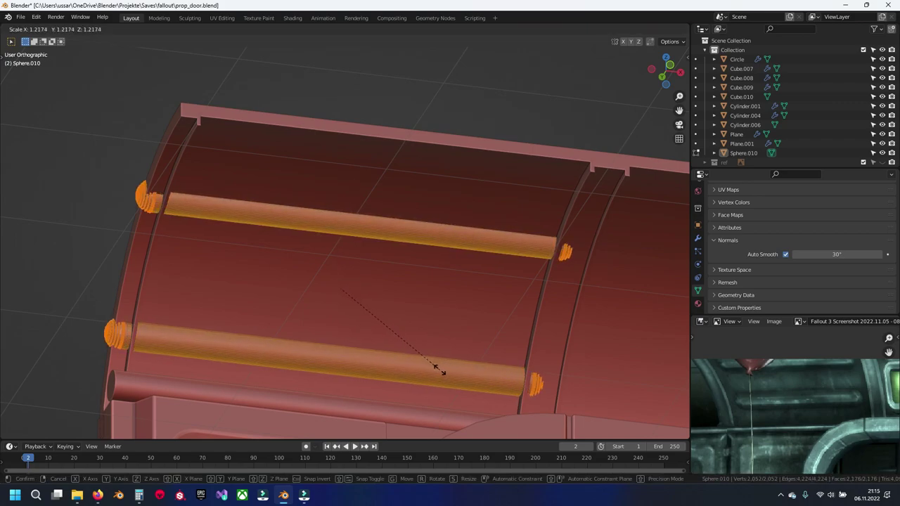
{"action": "left_click", "coordinate": [456, 383]}
{"action": "key", "text": "s"}
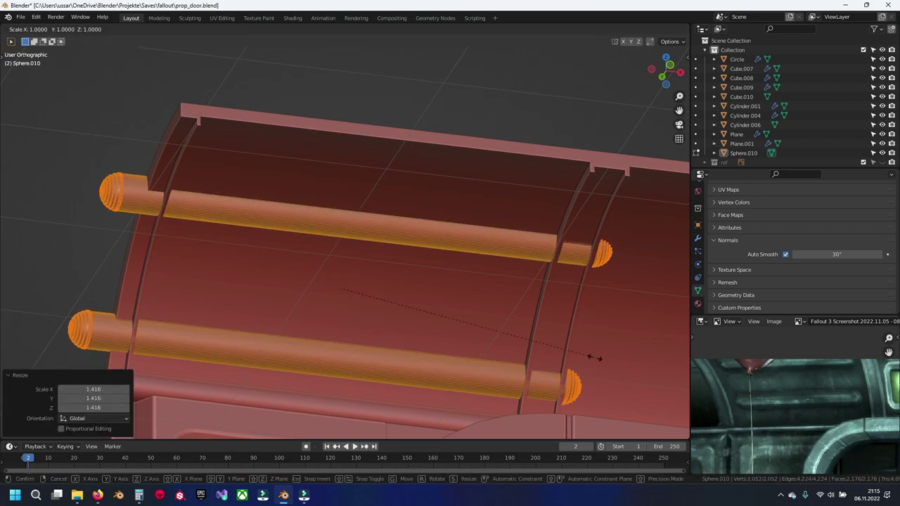
{"action": "key", "text": "Escape"}
{"action": "key", "text": "KP_1"}
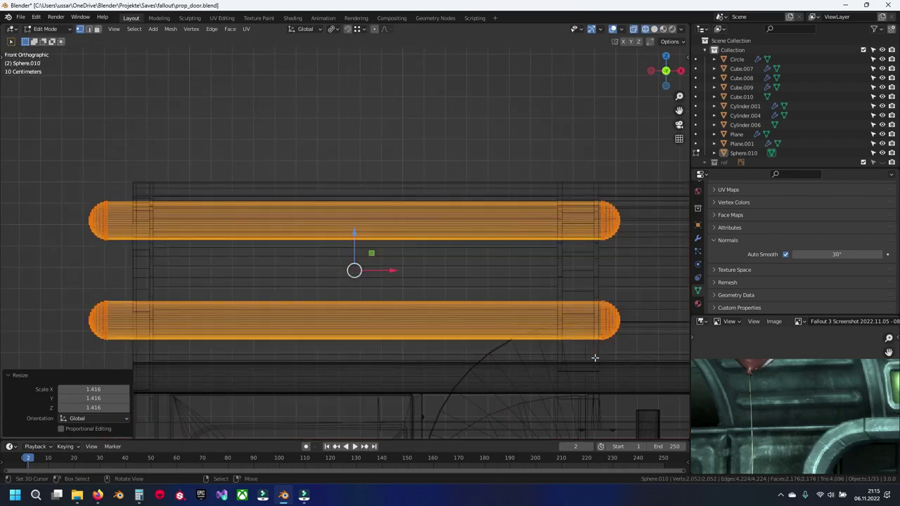
{"action": "left_click", "coordinate": [595, 358]}
Pull the right end caps in 0.33213 m and the left caps about 0.1276 m along X.
{"action": "left_click_drag", "start_coordinate": [559, 173], "coordinate": [623, 317]}
{"action": "left_click_drag", "start_coordinate": [651, 272], "coordinate": [580, 272]}
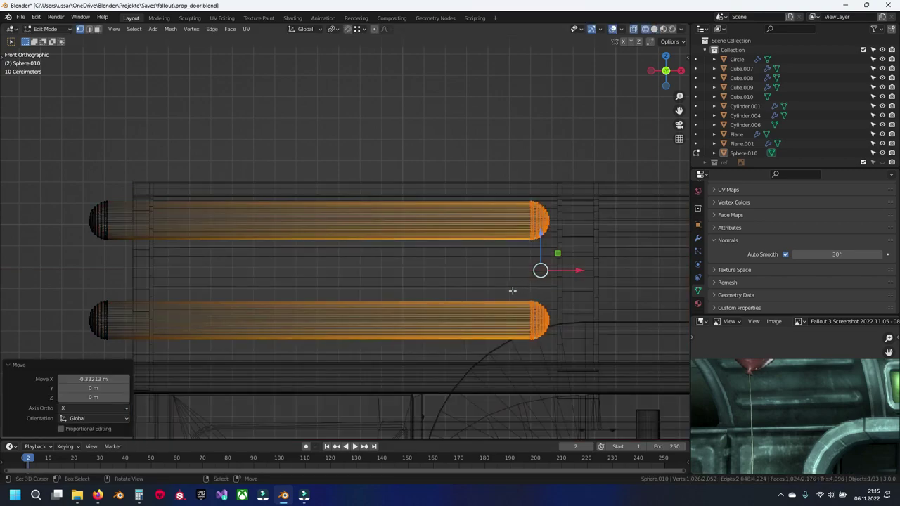
{"action": "left_click_drag", "start_coordinate": [51, 166], "coordinate": [155, 364]}
{"action": "left_click_drag", "start_coordinate": [125, 270], "coordinate": [192, 282]}
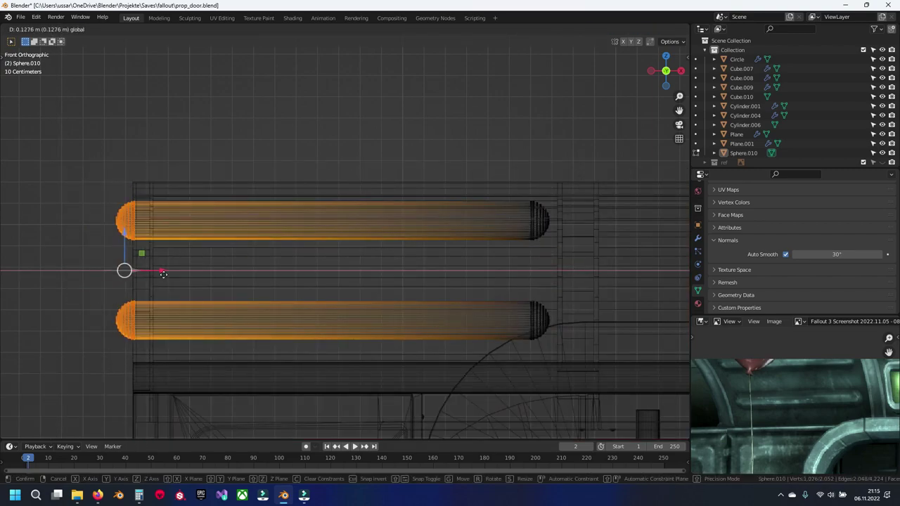
{"action": "key", "text": "Tab"}
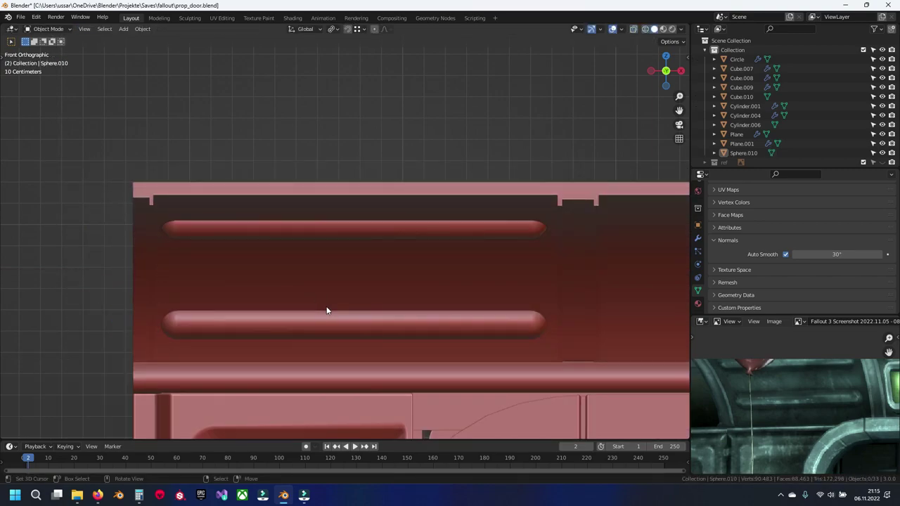
{"action": "mouse_move", "coordinate": [357, 314]}
{"action": "middle_mouse_down"}
{"action": "mouse_move", "coordinate": [330, 275]}
{"action": "mouse_move", "coordinate": [340, 291]}
{"action": "mouse_move", "coordinate": [424, 307]}
{"action": "mouse_move", "coordinate": [441, 341]}
{"action": "middle_mouse_up"}
{"action": "mouse_move", "coordinate": [879, 380]}
{"action": "middle_mouse_down"}
{"action": "mouse_move", "coordinate": [839, 425]}
{"action": "mouse_move", "coordinate": [797, 428]}
{"action": "middle_mouse_up"}
{"action": "middle_click_drag", "start_coordinate": [385, 301], "coordinate": [382, 308]}
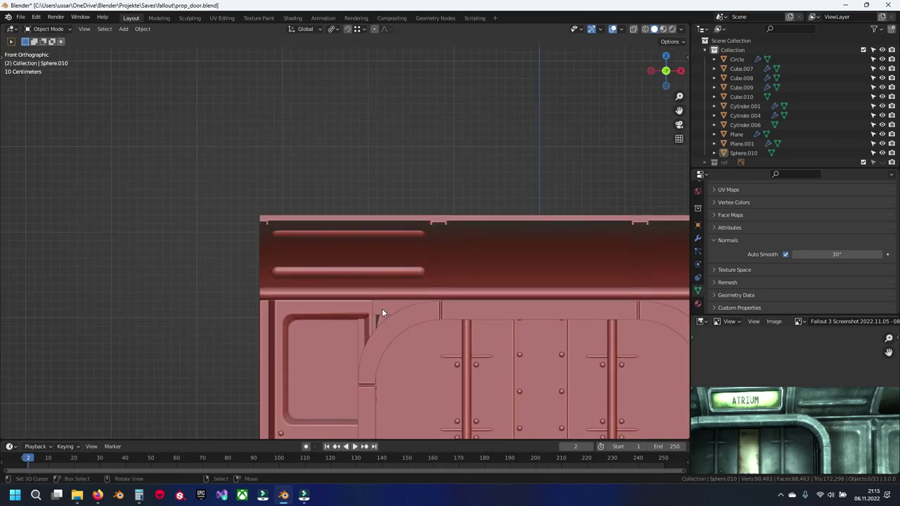
In side wireframe view, select the upper pipe's geometry and move it along the arc.
{"action": "key", "text": "shift+z"}
{"action": "key", "text": "KP_3"}
{"action": "scroll", "coordinate": [371, 266], "scroll_direction": "up", "scroll_amount": 4}
{"action": "left_click", "coordinate": [355, 212]}
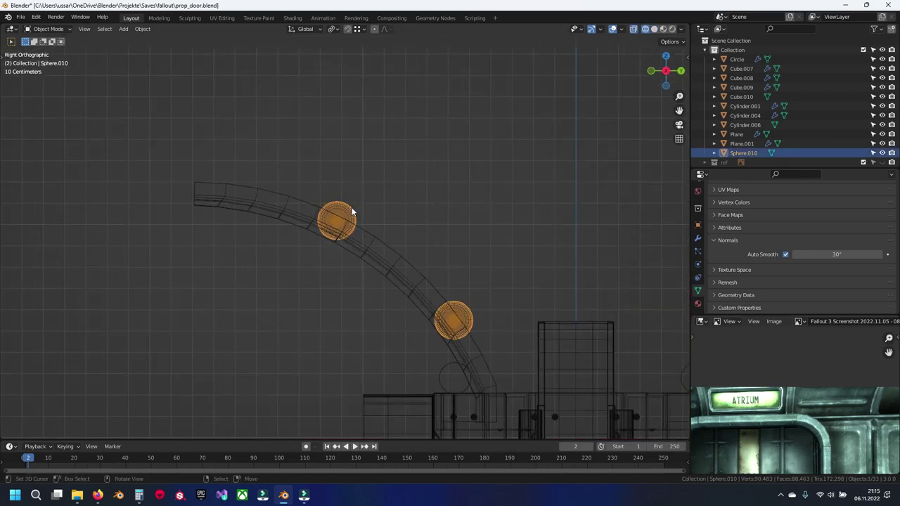
{"action": "key", "text": "Tab"}
{"action": "key", "text": "l"}
{"action": "scroll", "coordinate": [330, 211], "scroll_direction": "up", "scroll_amount": 1}
{"action": "scroll", "coordinate": [362, 241], "scroll_direction": "up", "scroll_amount": 1}
{"action": "key", "text": "g"}
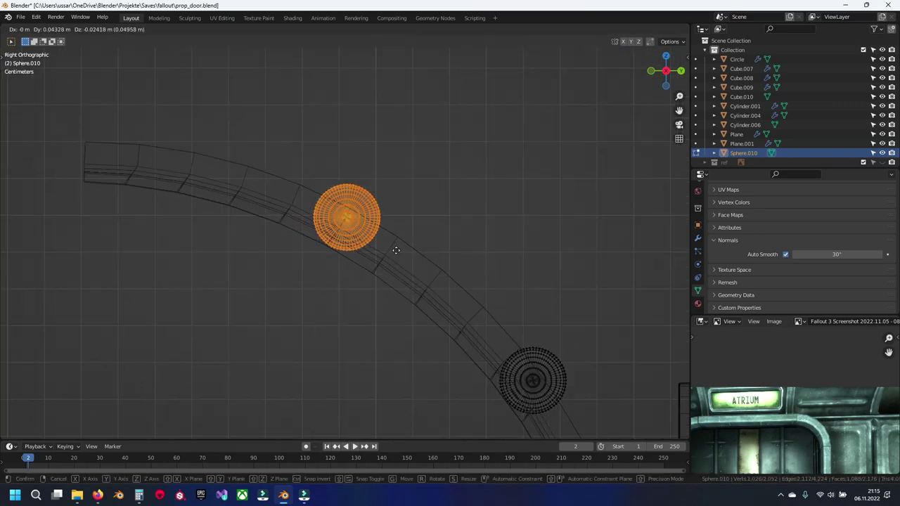
{"action": "left_click", "coordinate": [444, 280]}
Duplicate the upper pipe and place the copy higher up the arc.
{"action": "key", "text": "shift+d"}
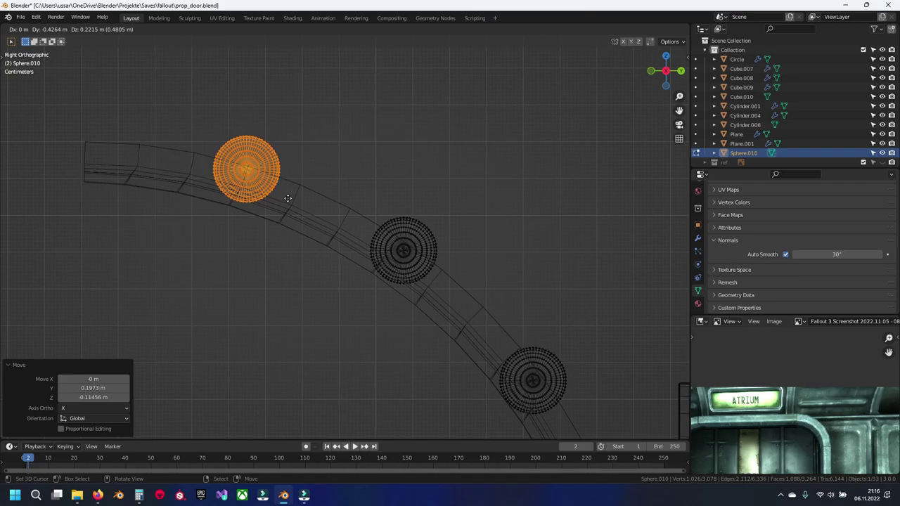
{"action": "left_click", "coordinate": [287, 198]}
{"action": "key", "text": "Tab"}
{"action": "key", "text": "KP_Divide"}
{"action": "mouse_move", "coordinate": [267, 243]}
{"action": "middle_mouse_down"}
{"action": "mouse_move", "coordinate": [301, 227]}
{"action": "mouse_move", "coordinate": [349, 224]}
{"action": "middle_mouse_up"}
{"action": "key", "text": "alt+a"}
Reposition the top pipe on the arc from the right side view.
{"action": "key", "text": "Tab"}
{"action": "key", "text": "KP_1"}
{"action": "key", "text": "alt+z"}
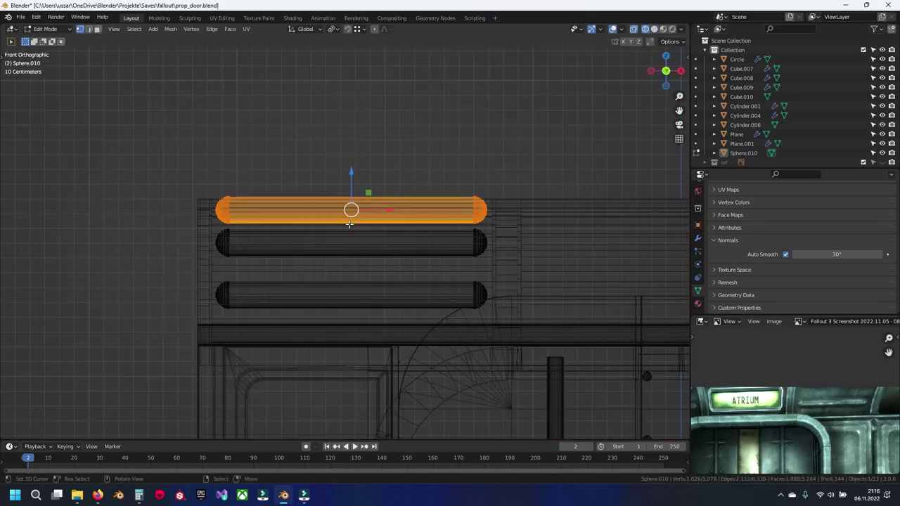
{"action": "key", "text": "KP_3"}
{"action": "scroll", "coordinate": [349, 224], "scroll_direction": "up", "scroll_amount": 8}
{"action": "key", "text": "g"}
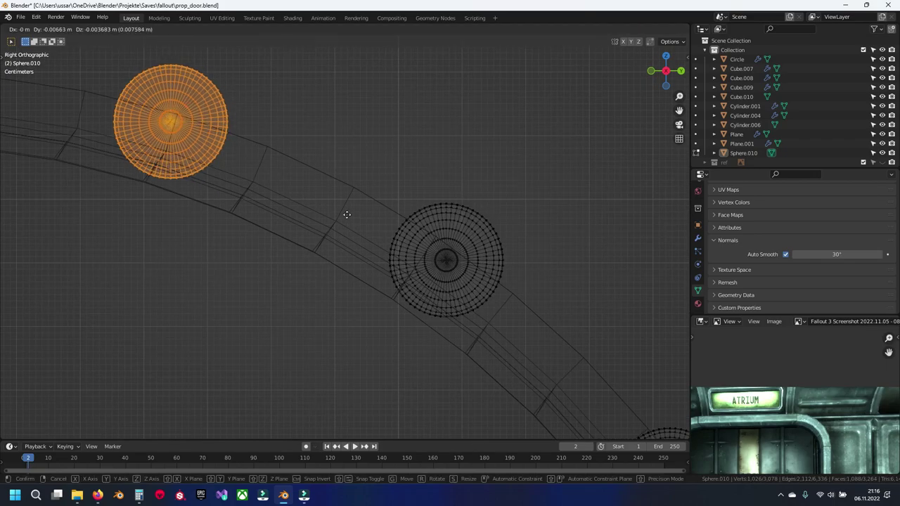
{"action": "left_click", "coordinate": [338, 215]}
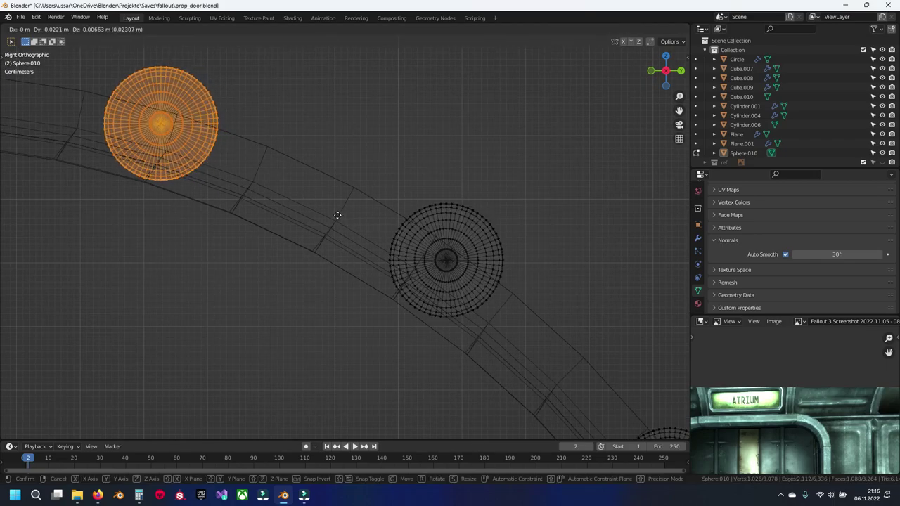
{"action": "key", "text": "alt+z"}
{"action": "key", "text": "Tab"}
{"action": "mouse_move", "coordinate": [311, 268]}
{"action": "middle_mouse_down"}
{"action": "mouse_move", "coordinate": [361, 256]}
{"action": "mouse_move", "coordinate": [442, 257]}
{"action": "middle_mouse_up"}
{"action": "key", "text": "alt+a"}
Delete an accidental duplicate of the three pipes' vertices and exit Edit Mode.
{"action": "left_click", "coordinate": [382, 205]}
{"action": "key", "text": "Tab"}
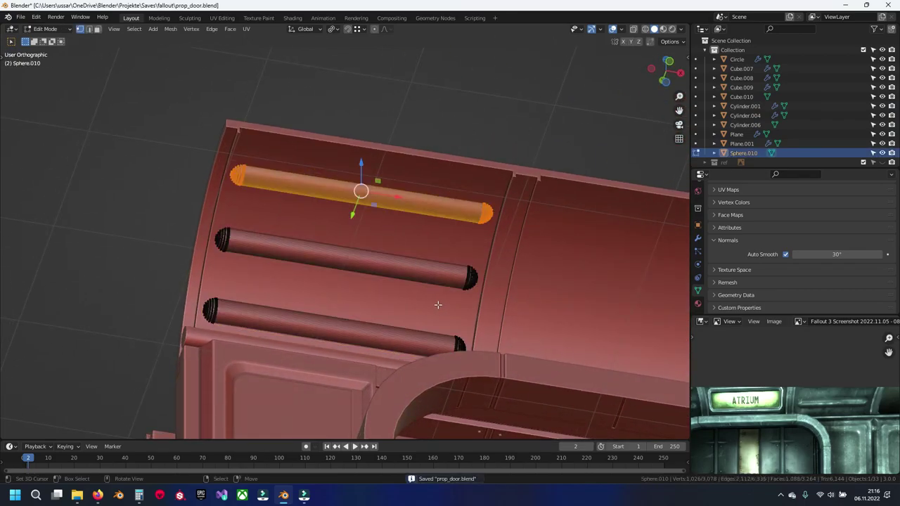
{"action": "key", "text": "a"}
{"action": "middle_click_drag", "start_coordinate": [432, 306], "coordinate": [337, 291]}
{"action": "key", "text": "shift+d"}
{"action": "right_click", "coordinate": [337, 291]}
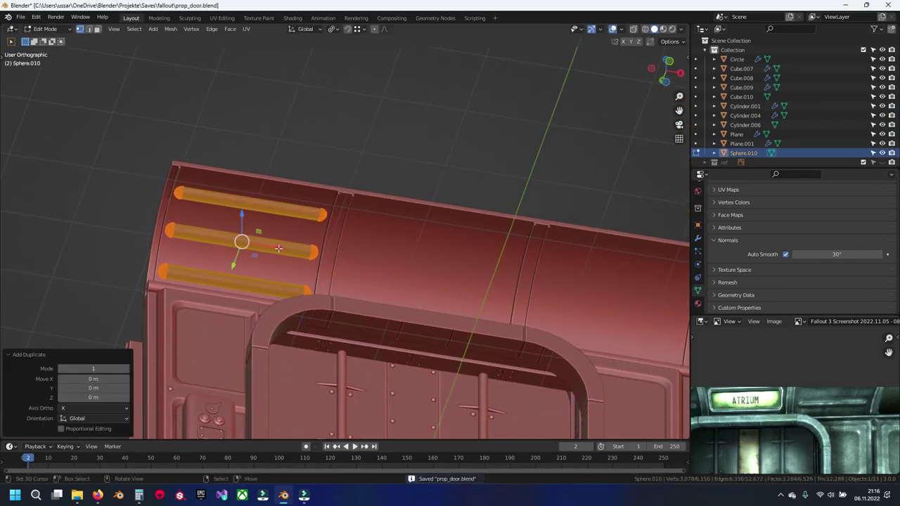
{"action": "key", "text": "x"}
{"action": "left_click", "coordinate": [280, 225]}
{"action": "key", "text": "Tab"}
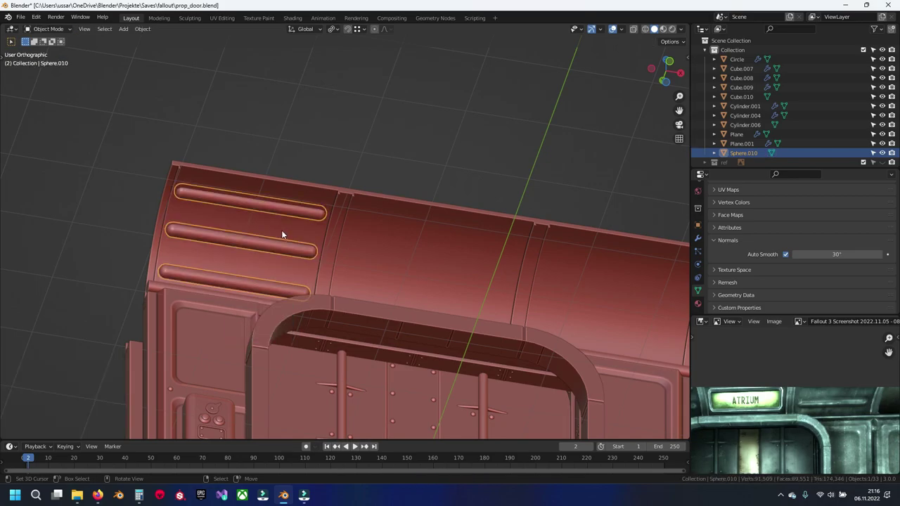
Add a Mirror modifier to the capsule pipes object Sphere.010.
{"action": "left_click", "coordinate": [697, 238]}
{"action": "left_click", "coordinate": [723, 206]}
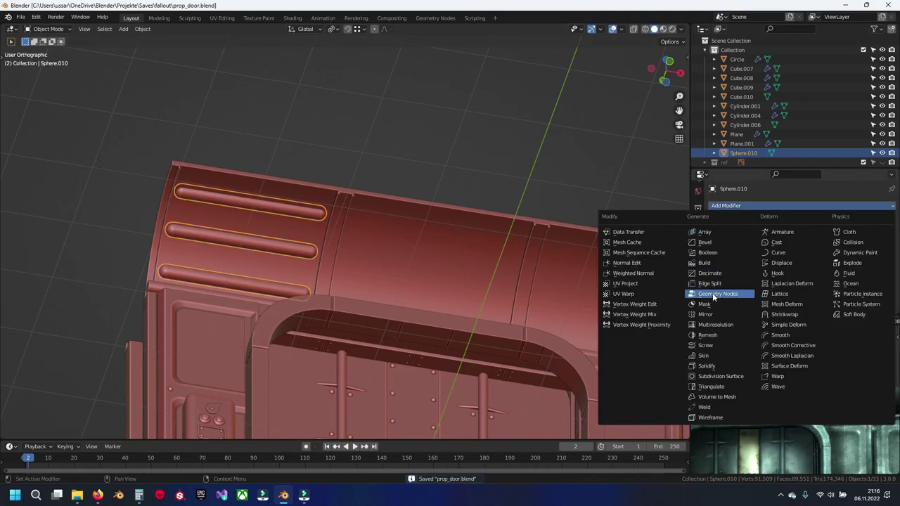
{"action": "left_click", "coordinate": [705, 314]}
{"action": "mouse_move", "coordinate": [508, 300]}
{"action": "middle_mouse_down"}
{"action": "mouse_move", "coordinate": [463, 328]}
{"action": "mouse_move", "coordinate": [450, 357]}
{"action": "mouse_move", "coordinate": [497, 359]}
{"action": "middle_mouse_up"}
{"action": "scroll", "coordinate": [478, 316], "scroll_direction": "down", "scroll_amount": 3}
{"action": "mouse_move", "coordinate": [465, 281]}
{"action": "middle_mouse_down"}
{"action": "mouse_move", "coordinate": [420, 298]}
{"action": "mouse_move", "coordinate": [412, 272]}
{"action": "middle_mouse_up"}
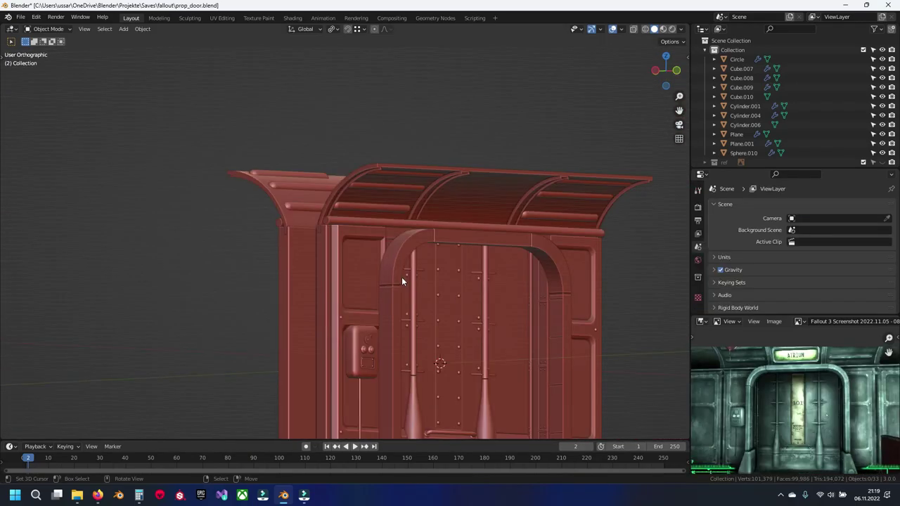
{"action": "mouse_move", "coordinate": [430, 276]}
{"action": "middle_mouse_down"}
{"action": "mouse_move", "coordinate": [463, 290]}
{"action": "mouse_move", "coordinate": [436, 260]}
{"action": "mouse_move", "coordinate": [442, 250]}
{"action": "mouse_move", "coordinate": [398, 284]}
{"action": "middle_mouse_up"}
{"action": "scroll", "coordinate": [398, 285], "scroll_direction": "up", "scroll_amount": 2}
Edit Sphere.010 in Front Ortho with X-ray on and box-select all three capsule pipes.
{"action": "left_click", "coordinate": [345, 216]}
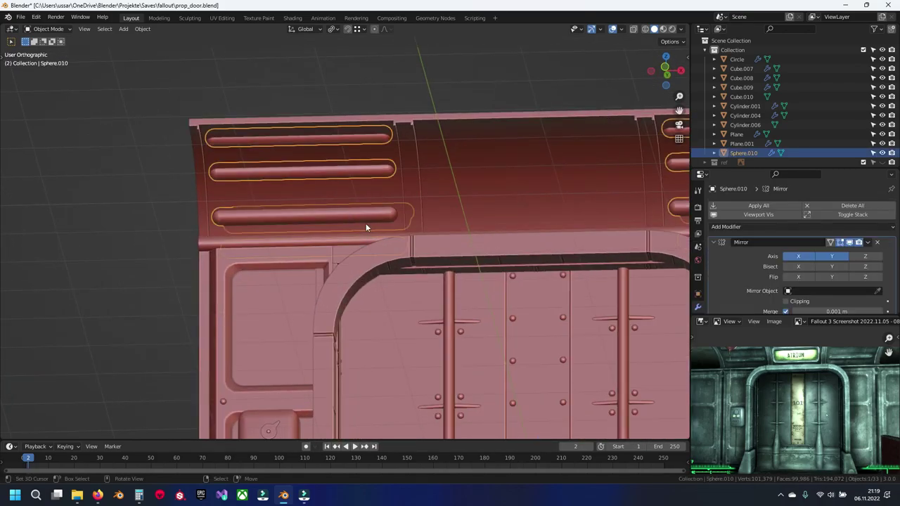
{"action": "key", "text": "KP_1"}
{"action": "key", "text": "Tab"}
{"action": "key", "text": "alt+z"}
{"action": "key", "text": "a"}
{"action": "middle_click_drag", "start_coordinate": [365, 219], "coordinate": [389, 226], "text": "shift"}
{"action": "key", "text": "alt+a"}
{"action": "left_click_drag", "start_coordinate": [215, 127], "coordinate": [346, 263]}
{"action": "scroll", "coordinate": [331, 249], "scroll_direction": "up", "scroll_amount": 1}
{"action": "scroll", "coordinate": [317, 238], "scroll_direction": "up", "scroll_amount": 1}
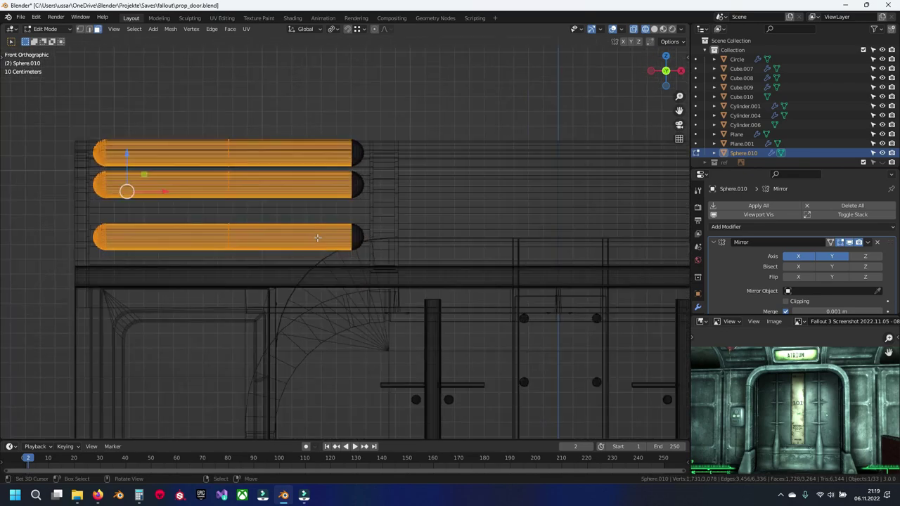
Add loop cuts across the middle of the three capsule pipes.
{"action": "middle_click_drag", "start_coordinate": [257, 224], "coordinate": [314, 225], "text": "shift"}
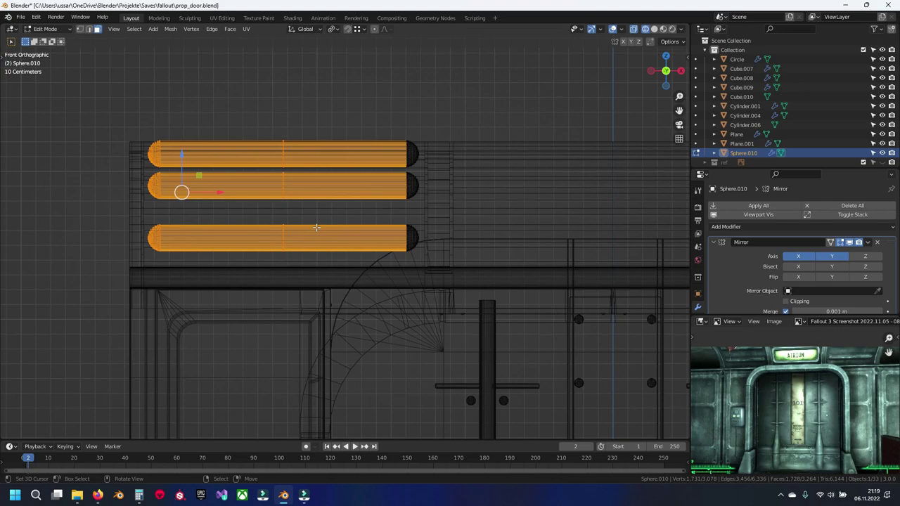
{"action": "key", "text": "alt+a"}
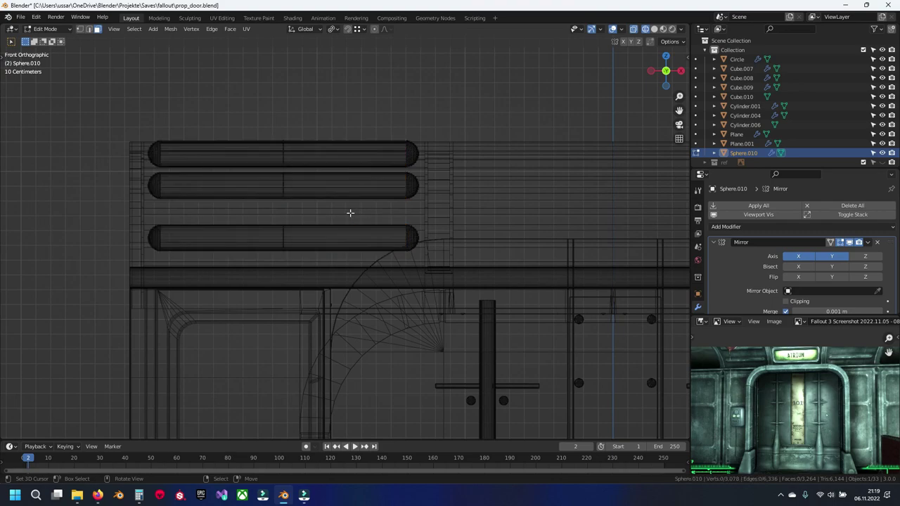
{"action": "left_click_drag", "start_coordinate": [128, 96], "coordinate": [254, 291]}
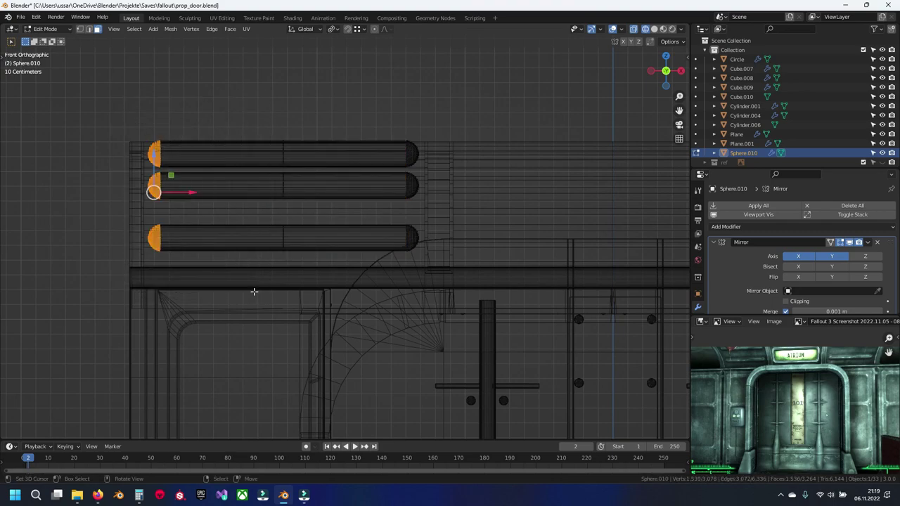
{"action": "scroll", "coordinate": [299, 286], "scroll_direction": "up", "scroll_amount": 1}
{"action": "scroll", "coordinate": [284, 249], "scroll_direction": "up", "scroll_amount": 5}
{"action": "scroll", "coordinate": [284, 249], "scroll_direction": "down", "scroll_amount": 3}
{"action": "scroll", "coordinate": [281, 250], "scroll_direction": "down", "scroll_amount": 1}
{"action": "scroll", "coordinate": [281, 250], "scroll_direction": "down", "scroll_amount": 1}
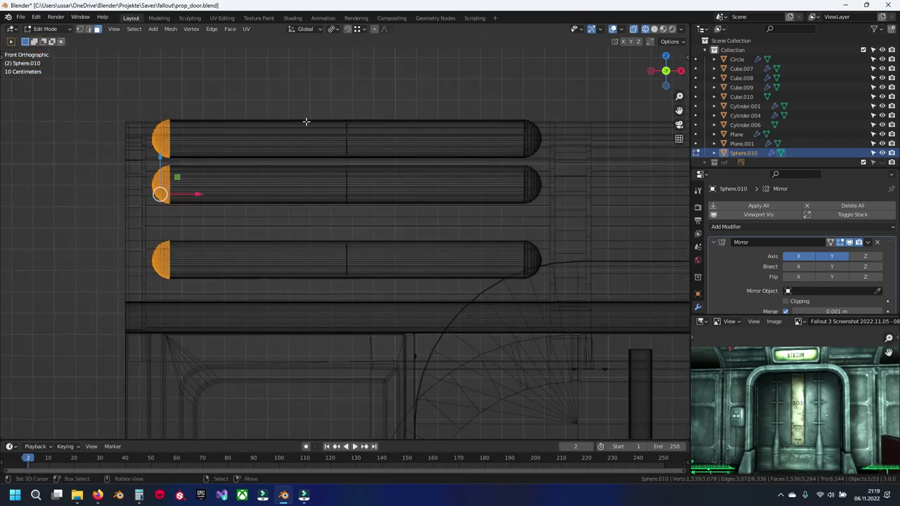
{"action": "left_click", "coordinate": [343, 122]}
{"action": "right_click", "coordinate": [344, 163]}
{"action": "left_click", "coordinate": [342, 237]}
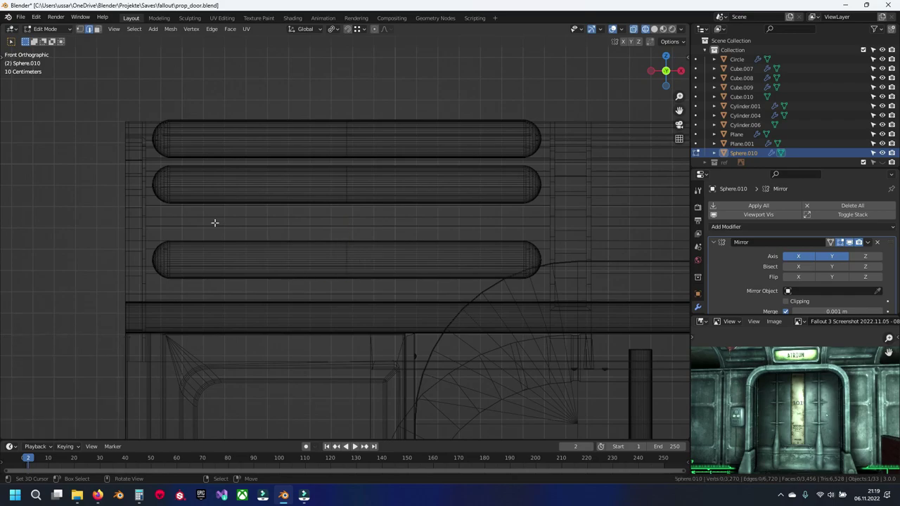
Duplicate the left pipe halves and move the copies about 2.1 m along X.
{"action": "left_click_drag", "start_coordinate": [120, 65], "coordinate": [348, 307]}
{"action": "scroll", "coordinate": [175, 200], "scroll_direction": "down", "scroll_amount": 3}
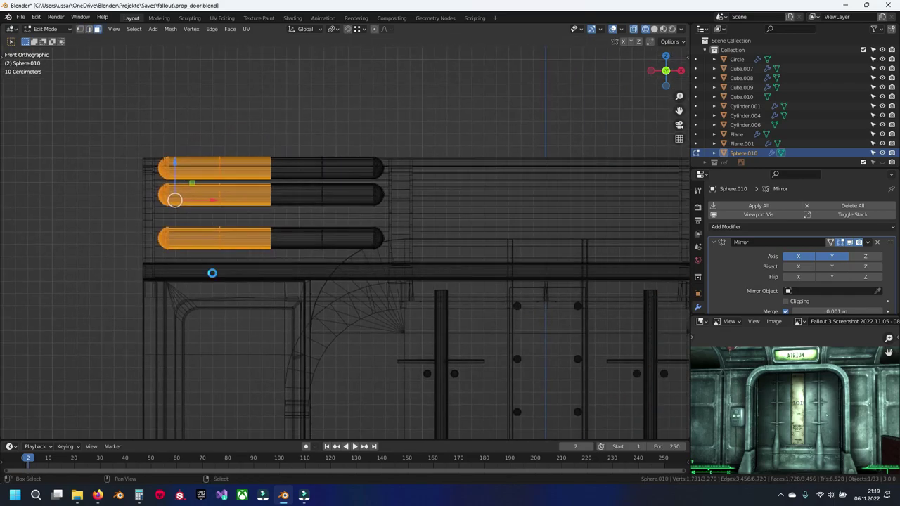
{"action": "key", "text": "shift+d"}
{"action": "right_click", "coordinate": [213, 204]}
{"action": "key", "text": "g"}
{"action": "key", "text": "x"}
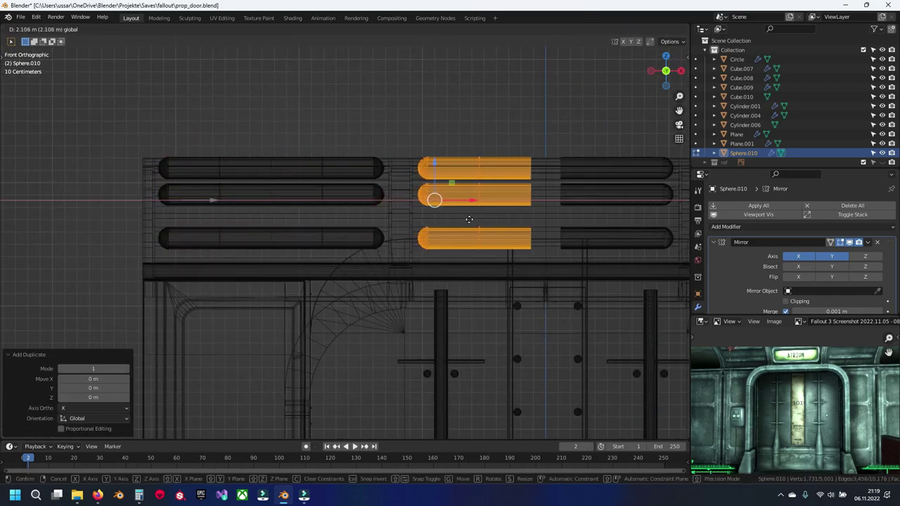
{"action": "left_click", "coordinate": [469, 219]}
{"action": "middle_click_drag", "start_coordinate": [469, 220], "coordinate": [351, 216], "text": "shift"}
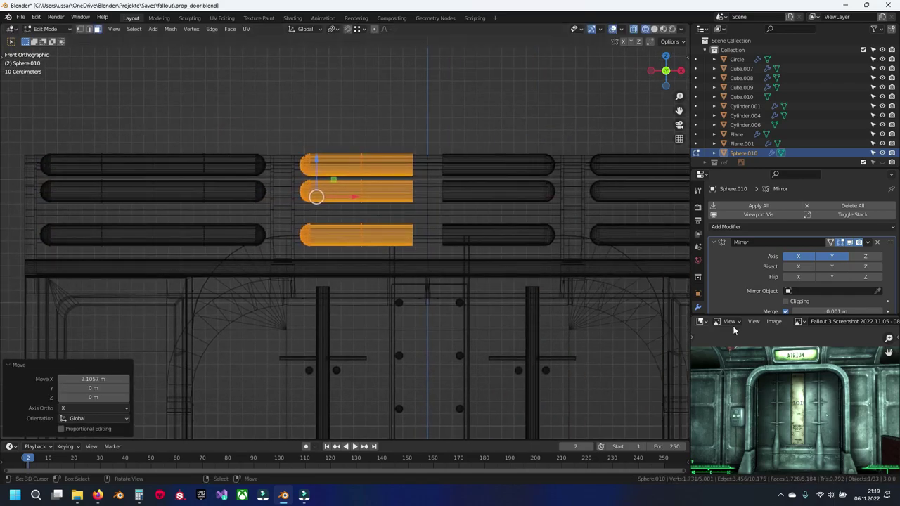
Shift the duplicated pipe halves a further 0.12 m right along X.
{"action": "key", "text": "g"}
{"action": "key", "text": "x"}
{"action": "left_click", "coordinate": [368, 200]}
{"action": "key", "text": "shift+z"}
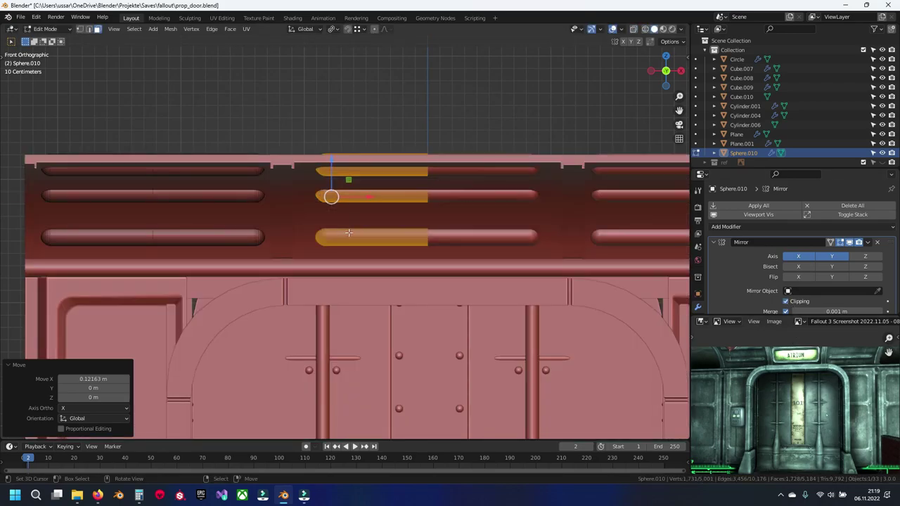
{"action": "key", "text": "shift+z"}
Extend the middle pipes 0.114 m to the left along X.
{"action": "key", "text": "alt+a"}
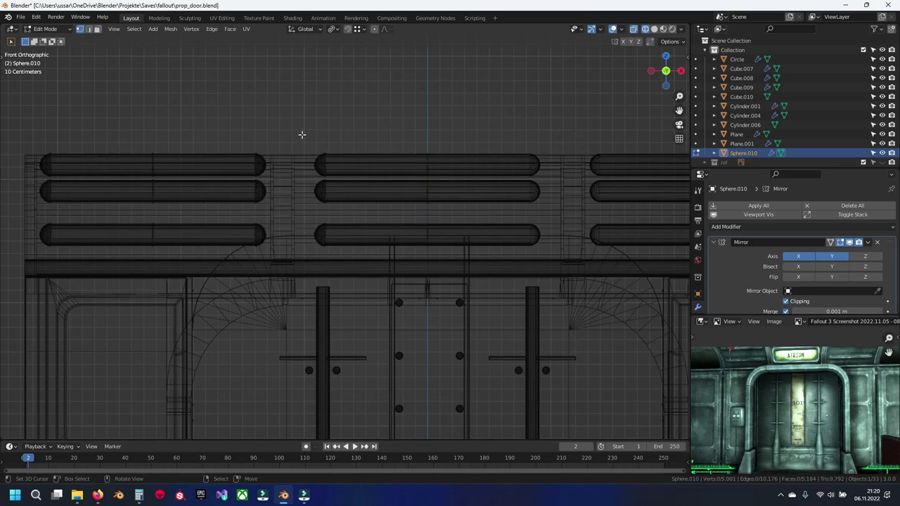
{"action": "left_click_drag", "start_coordinate": [303, 138], "coordinate": [349, 220]}
{"action": "key", "text": "shift+z"}
{"action": "key", "text": "g"}
{"action": "key", "text": "x"}
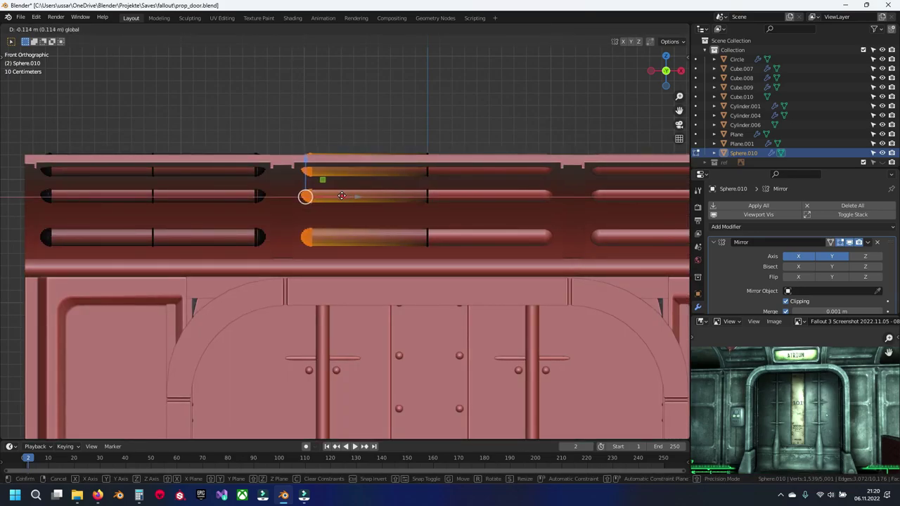
{"action": "left_click", "coordinate": [341, 196]}
Leave Edit Mode and save prop_door.blend.
{"action": "key", "text": "Tab"}
{"action": "scroll", "coordinate": [371, 307], "scroll_direction": "down", "scroll_amount": 3}
{"action": "key", "text": "ctrl+s"}
{"action": "mouse_move", "coordinate": [370, 306]}
{"action": "middle_mouse_down"}
{"action": "mouse_move", "coordinate": [410, 263]}
{"action": "mouse_move", "coordinate": [515, 287]}
{"action": "mouse_move", "coordinate": [436, 291]}
{"action": "mouse_move", "coordinate": [379, 320]}
{"action": "mouse_move", "coordinate": [343, 283]}
{"action": "mouse_move", "coordinate": [295, 290]}
{"action": "mouse_move", "coordinate": [353, 299]}
{"action": "middle_mouse_up"}
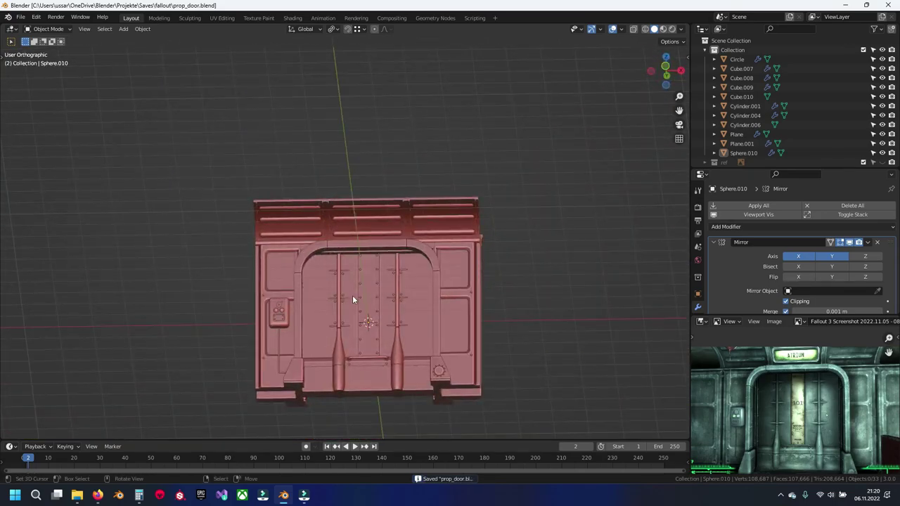
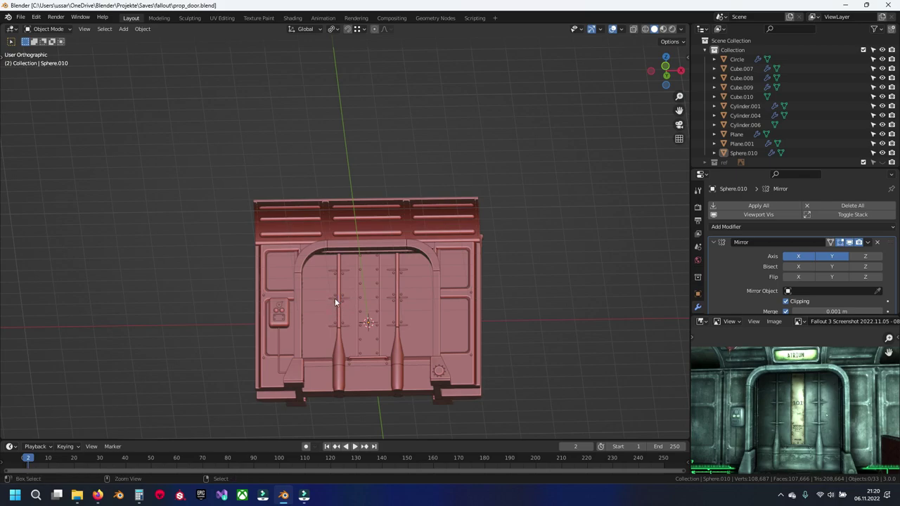
Save prop_door.blend and isolate the base bar Cube.001 under the door in Local View.
{"action": "key", "text": "ctrl+s"}
{"action": "mouse_move", "coordinate": [323, 316]}
{"action": "middle_mouse_down"}
{"action": "mouse_move", "coordinate": [346, 343]}
{"action": "mouse_move", "coordinate": [346, 278]}
{"action": "middle_mouse_up"}
{"action": "scroll", "coordinate": [414, 346], "scroll_direction": "up", "scroll_amount": 5}
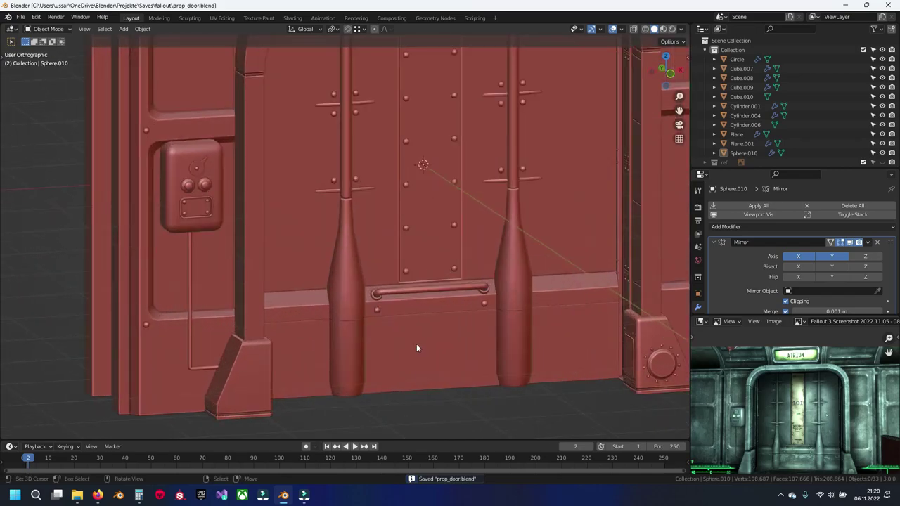
{"action": "middle_click_drag", "start_coordinate": [414, 345], "coordinate": [365, 294], "text": "shift"}
{"action": "left_click", "coordinate": [365, 294]}
{"action": "key", "text": "KP_Divide"}
{"action": "mouse_move", "coordinate": [365, 290]}
{"action": "middle_mouse_down"}
{"action": "mouse_move", "coordinate": [350, 270]}
{"action": "mouse_move", "coordinate": [346, 276]}
{"action": "middle_mouse_up"}
{"action": "scroll", "coordinate": [347, 277], "scroll_direction": "up", "scroll_amount": 4}
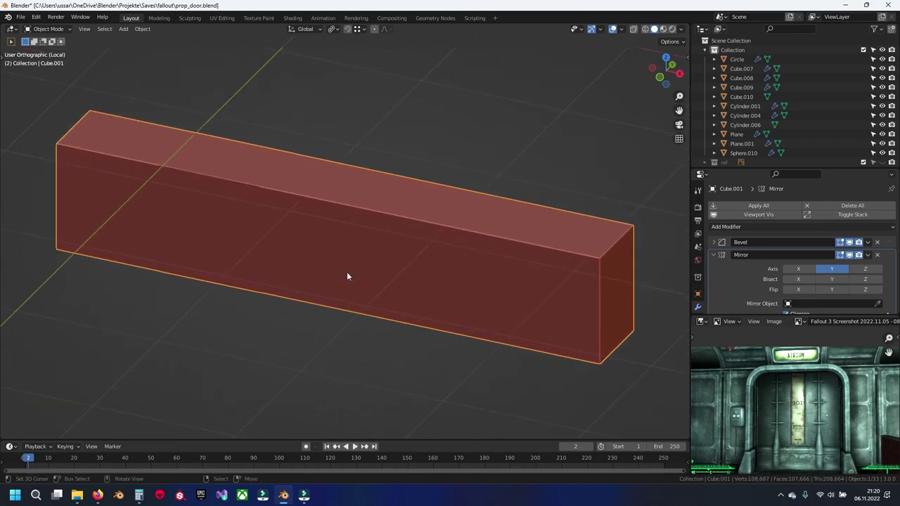
Switch the Image Editor reference to a close-up Fallout 3 screenshot and zoom to the detail.
{"action": "left_click", "coordinate": [800, 321]}
{"action": "left_click", "coordinate": [751, 348]}
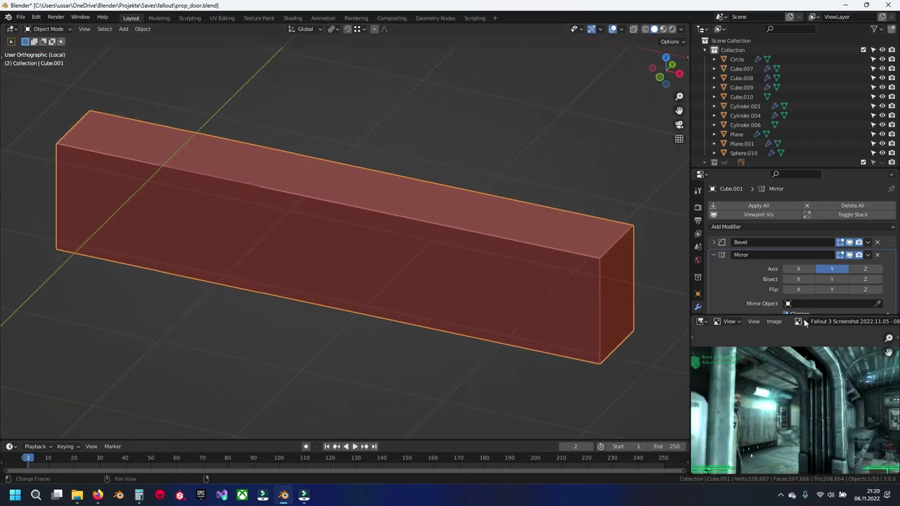
{"action": "left_click", "coordinate": [801, 321]}
{"action": "left_click", "coordinate": [745, 343]}
{"action": "scroll", "coordinate": [806, 434], "scroll_direction": "up", "scroll_amount": 3}
{"action": "middle_click_drag", "start_coordinate": [806, 434], "coordinate": [759, 400]}
{"action": "scroll", "coordinate": [759, 400], "scroll_direction": "up", "scroll_amount": 2}
Select the bar's top face strip and inset it by about 0.039 m.
{"action": "mouse_move", "coordinate": [422, 296]}
{"action": "middle_mouse_down"}
{"action": "mouse_move", "coordinate": [440, 283]}
{"action": "mouse_move", "coordinate": [433, 260]}
{"action": "middle_mouse_up"}
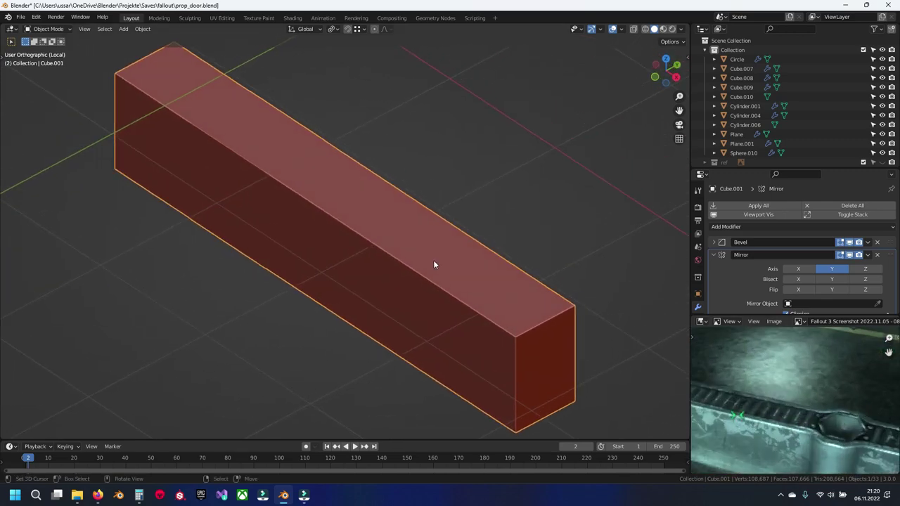
{"action": "key", "text": "Tab"}
{"action": "left_click", "coordinate": [497, 303]}
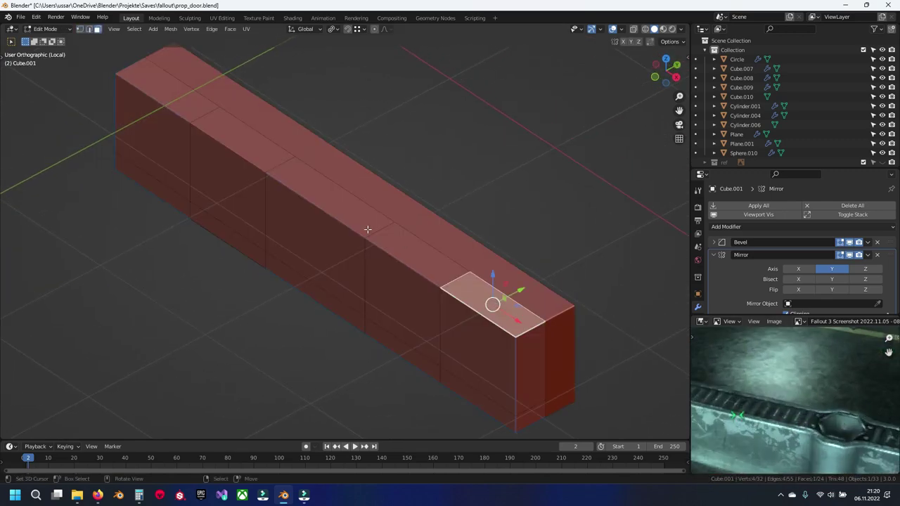
{"action": "left_click", "coordinate": [191, 107], "text": "ctrl"}
{"action": "scroll", "coordinate": [380, 251], "scroll_direction": "up", "scroll_amount": 2}
{"action": "key", "text": "i"}
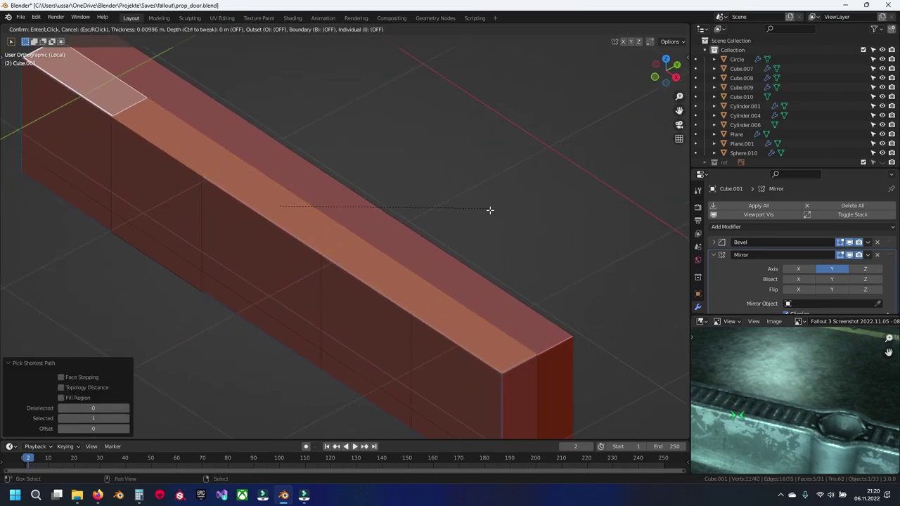
{"action": "left_click", "coordinate": [443, 211]}
Extrude the inset strip about 0.093 m down into the bar and save the file.
{"action": "key", "text": "e"}
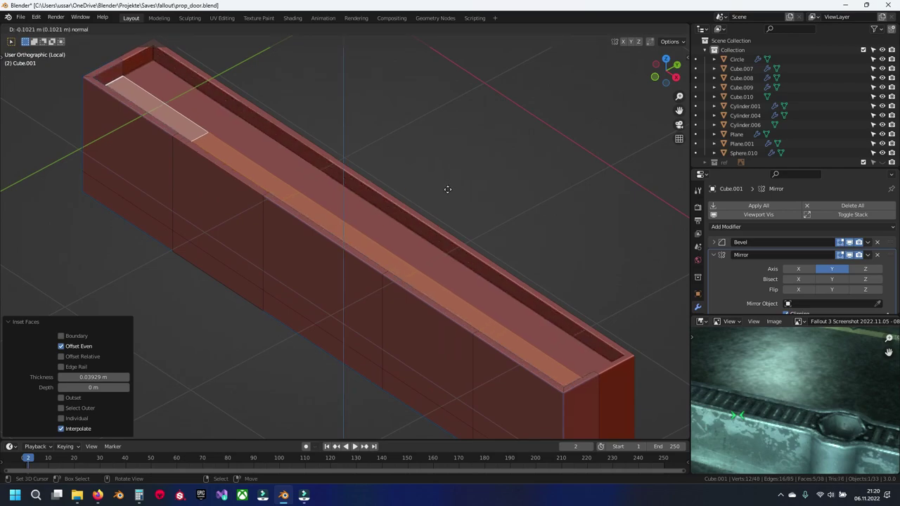
{"action": "left_click", "coordinate": [445, 186]}
{"action": "middle_click_drag", "start_coordinate": [287, 158], "coordinate": [395, 197], "text": "shift"}
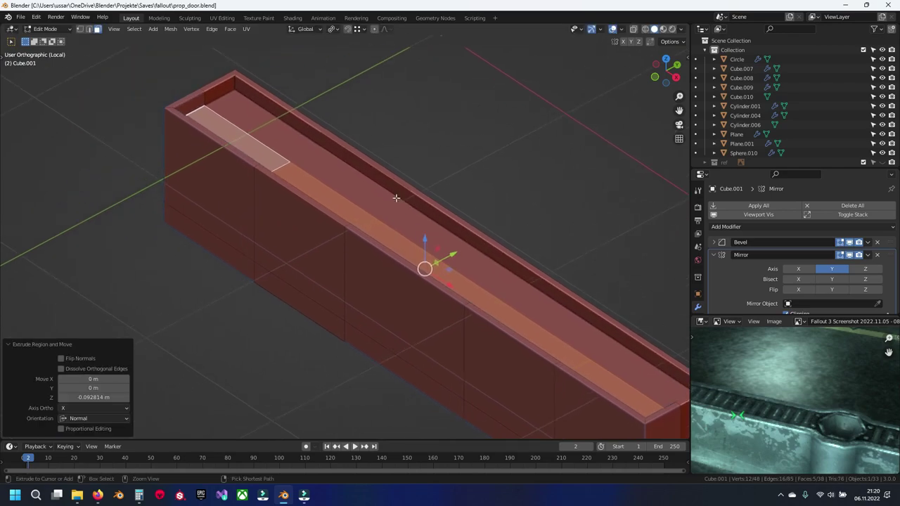
{"action": "key", "text": "Tab"}
{"action": "key", "text": "ctrl+s"}
{"action": "scroll", "coordinate": [406, 225], "scroll_direction": "down", "scroll_amount": 4}
{"action": "key", "text": "KP_1"}
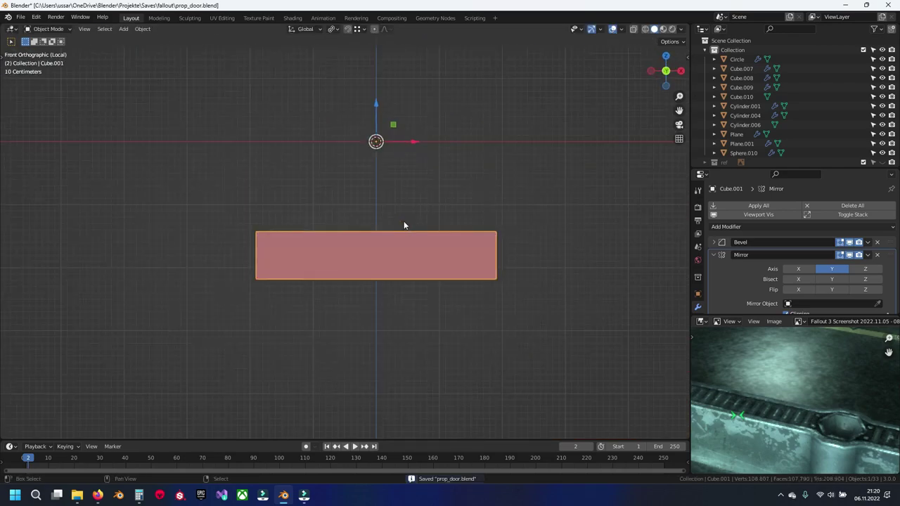
Add a new cube, Cube.012, with smooth shading and Auto Smooth enabled.
{"action": "key", "text": "shift+a"}
{"action": "mouse_move", "coordinate": [377, 222]}
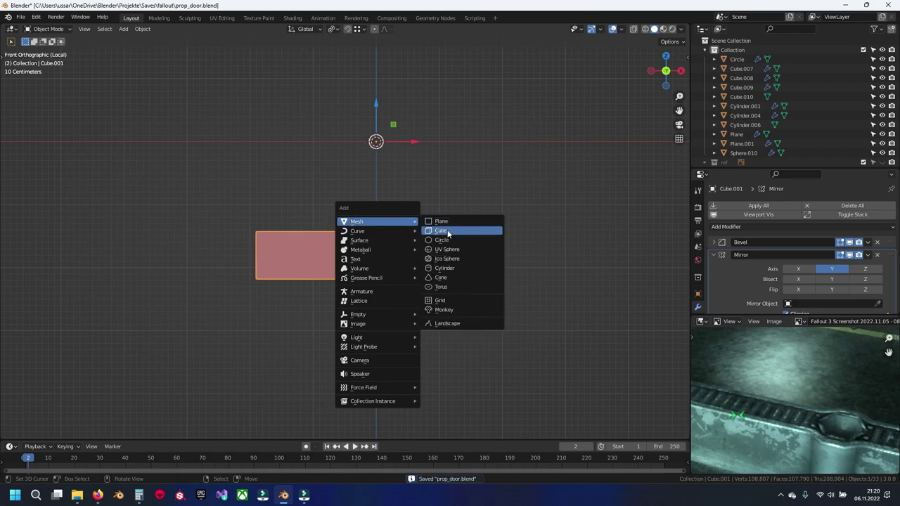
{"action": "left_click", "coordinate": [447, 232]}
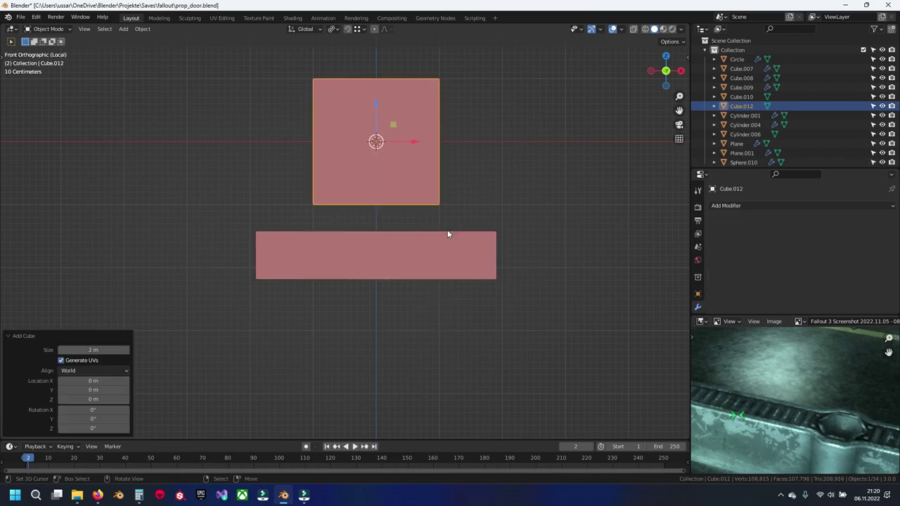
{"action": "key", "text": "s"}
{"action": "key", "text": "y"}
{"action": "left_click", "coordinate": [516, 192]}
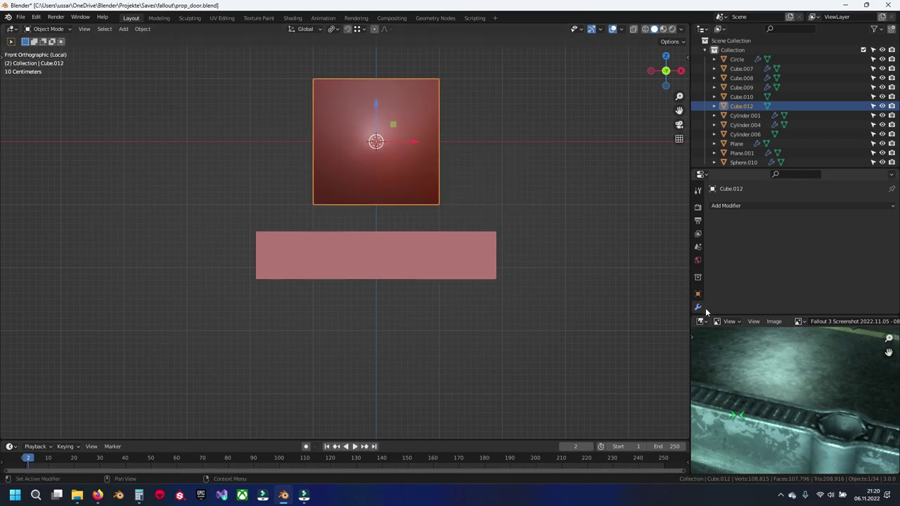
{"action": "left_click", "coordinate": [698, 274]}
{"action": "scroll", "coordinate": [766, 258], "scroll_direction": "down", "scroll_amount": 5}
{"action": "left_click", "coordinate": [785, 288]}
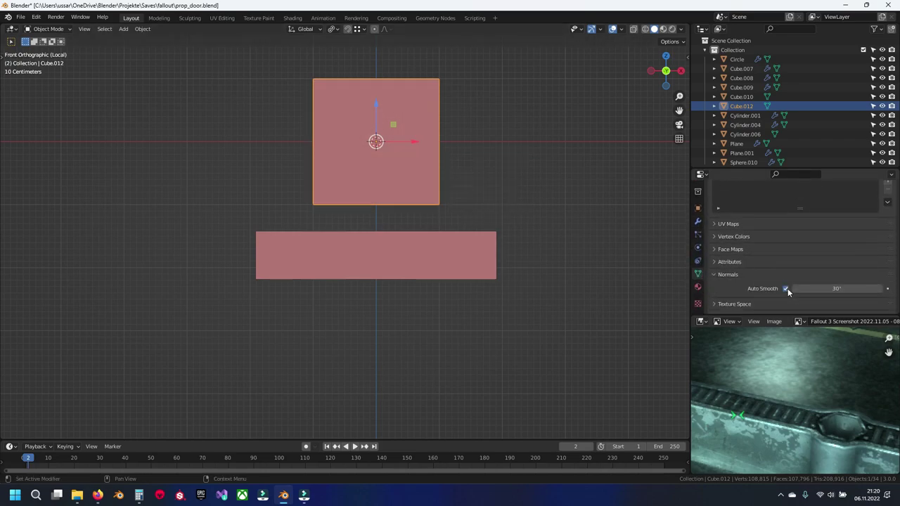
Shrink the cube and place it at the bar's left end, with X-ray on.
{"action": "key", "text": "Tab"}
{"action": "key", "text": "s"}
{"action": "left_click", "coordinate": [394, 164]}
{"action": "key", "text": "g"}
{"action": "left_click", "coordinate": [291, 244]}
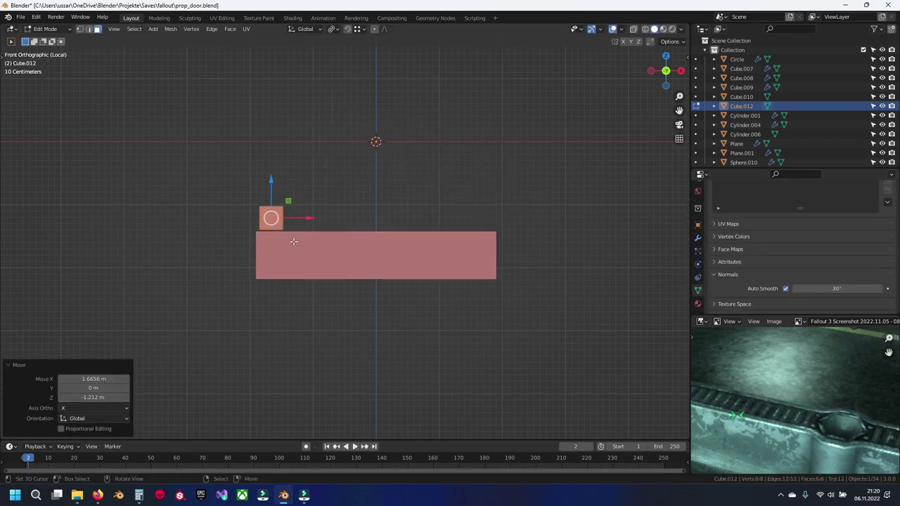
{"action": "key", "text": "shift+z"}
{"action": "scroll", "coordinate": [266, 213], "scroll_direction": "up", "scroll_amount": 5}
{"action": "scroll", "coordinate": [434, 232], "scroll_direction": "up", "scroll_amount": 1}
{"action": "scroll", "coordinate": [426, 245], "scroll_direction": "up", "scroll_amount": 2}
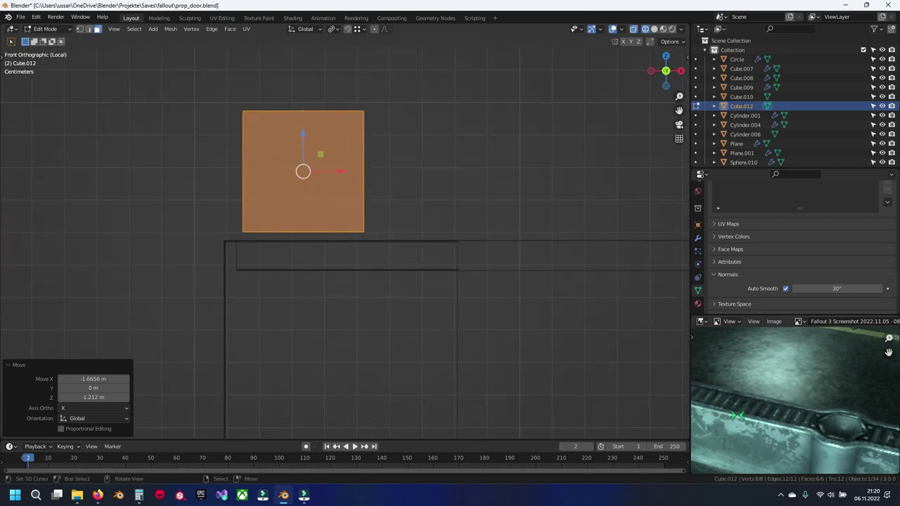
Narrow the cube along X and thin it along Y into a slat shape.
{"action": "key", "text": "s"}
{"action": "key", "text": "x"}
{"action": "left_click", "coordinate": [349, 213]}
{"action": "key", "text": "s"}
{"action": "key", "text": "y"}
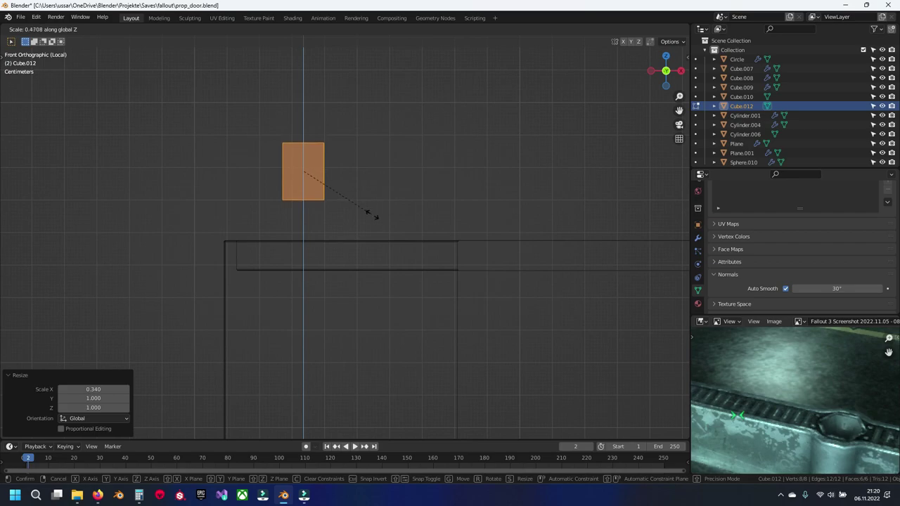
{"action": "key", "text": "x"}
{"action": "left_click", "coordinate": [375, 224]}
Lower the slat into the bar's channel and slide it to the left end.
{"action": "left_click_drag", "start_coordinate": [300, 137], "coordinate": [314, 236]}
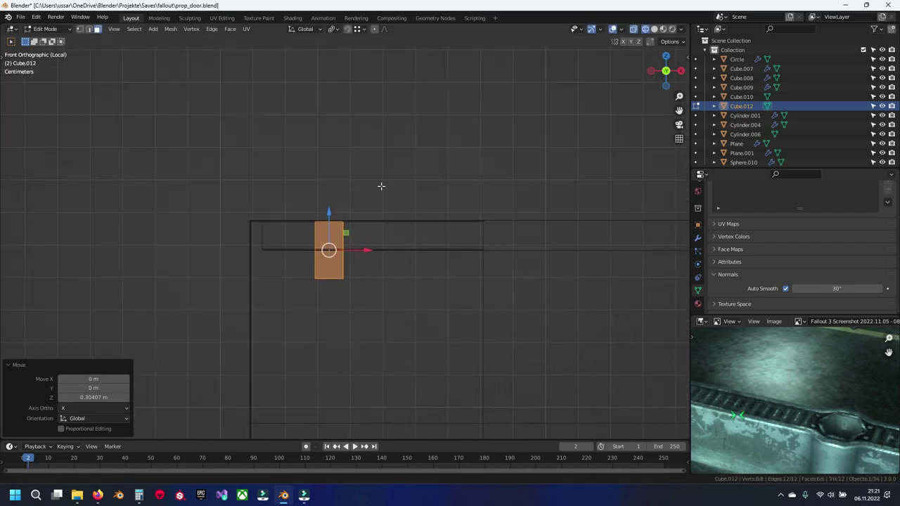
{"action": "scroll", "coordinate": [394, 194], "scroll_direction": "up", "scroll_amount": 5}
{"action": "left_click_drag", "start_coordinate": [434, 279], "coordinate": [438, 270]}
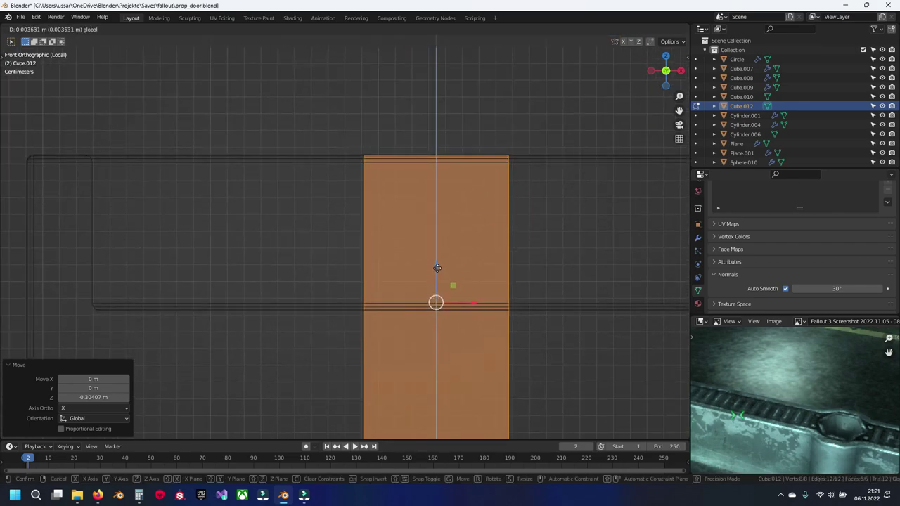
{"action": "left_click_drag", "start_coordinate": [437, 270], "coordinate": [437, 270]}
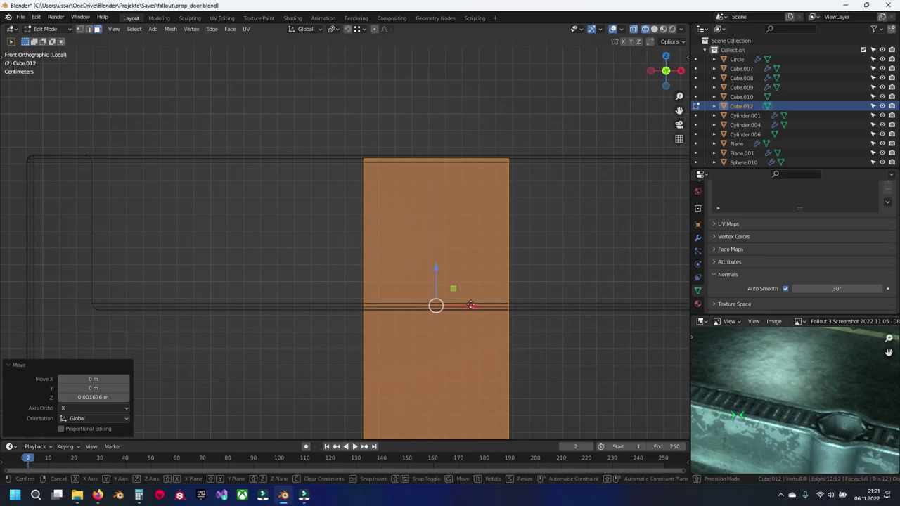
{"action": "left_click_drag", "start_coordinate": [471, 305], "coordinate": [239, 291]}
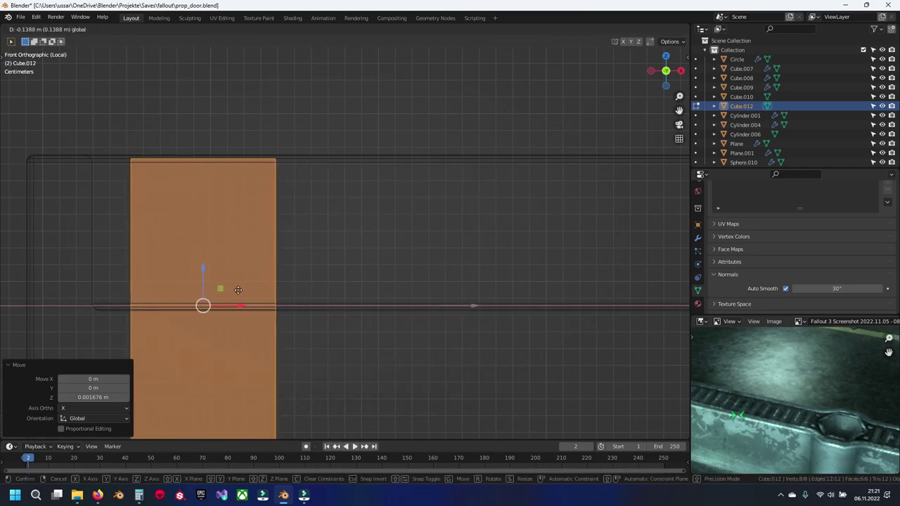
{"action": "left_click", "coordinate": [239, 291]}
Stretch the slat 1.176 along Y across the channel's depth.
{"action": "mouse_move", "coordinate": [340, 227]}
{"action": "middle_mouse_down"}
{"action": "mouse_move", "coordinate": [281, 266]}
{"action": "mouse_move", "coordinate": [460, 249]}
{"action": "middle_mouse_up"}
{"action": "key", "text": "y"}
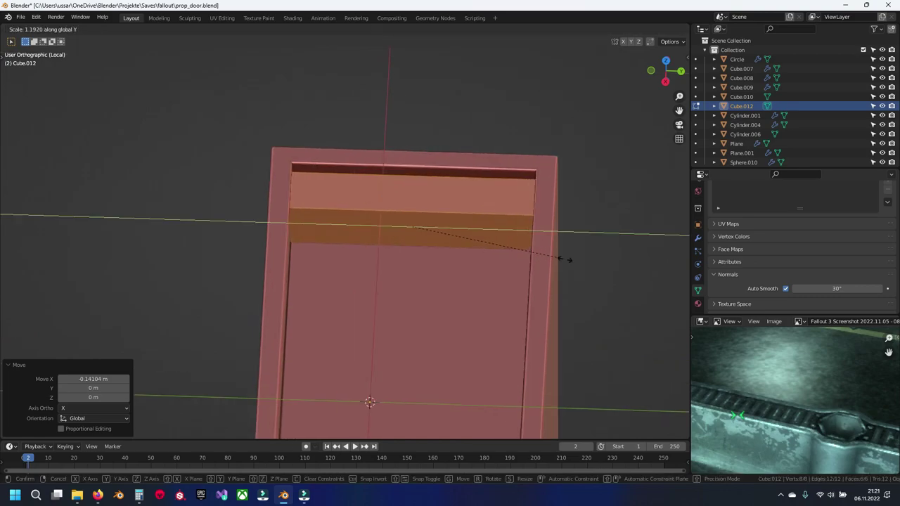
{"action": "left_click", "coordinate": [560, 265]}
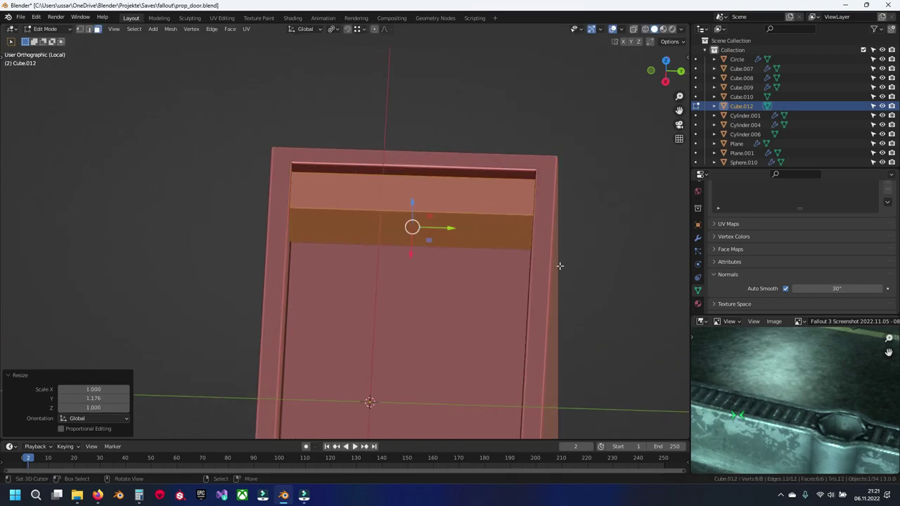
{"action": "key", "text": "KP_7"}
{"action": "scroll", "coordinate": [561, 265], "scroll_direction": "down", "scroll_amount": 4}
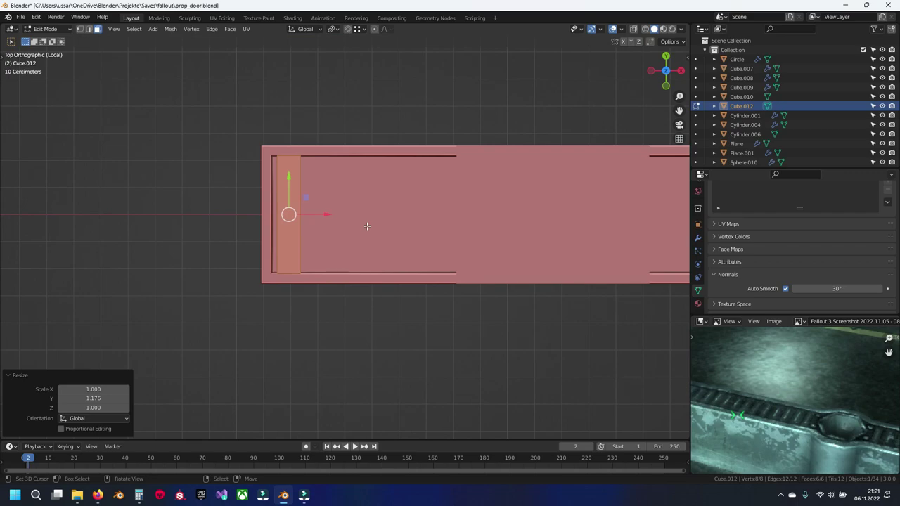
{"action": "key", "text": "Tab"}
Add an Array modifier to Cube.012 with relative offset X 1.540.
{"action": "left_click", "coordinate": [697, 238]}
{"action": "left_click", "coordinate": [728, 206]}
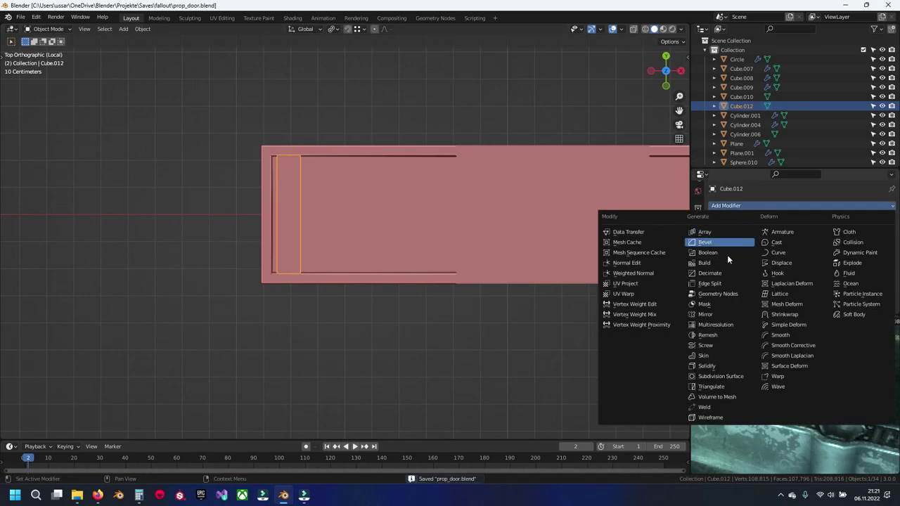
{"action": "middle_click_drag", "start_coordinate": [686, 253], "coordinate": [528, 261], "text": "shift"}
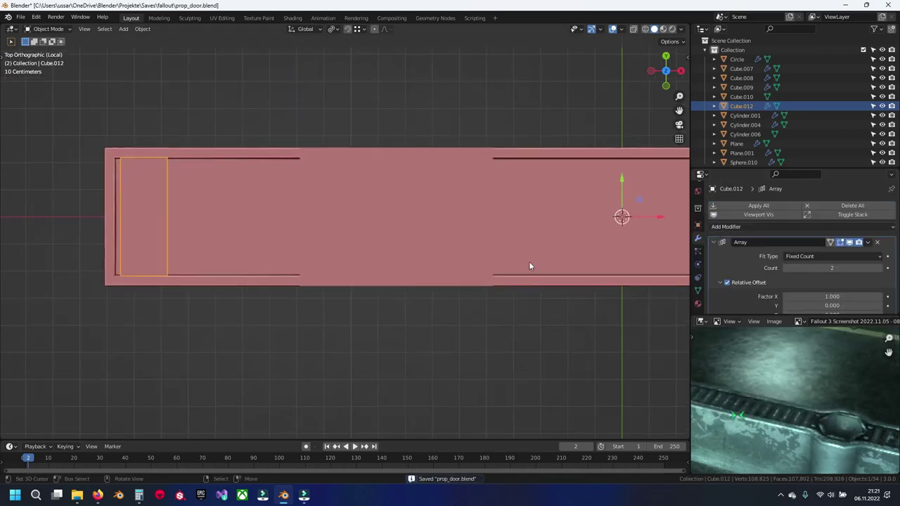
{"action": "scroll", "coordinate": [801, 239], "scroll_direction": "down", "scroll_amount": 2}
{"action": "left_click_drag", "start_coordinate": [832, 259], "coordinate": [879, 259]}
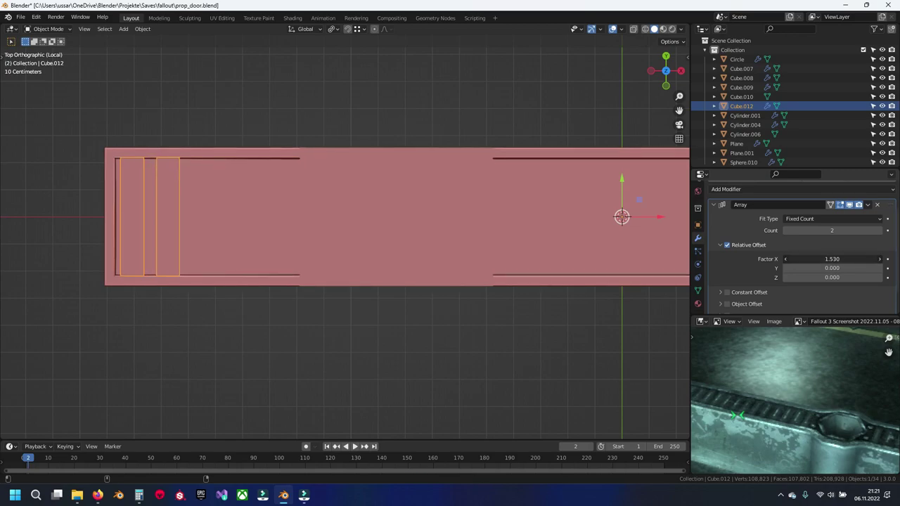
{"action": "mouse_move", "coordinate": [479, 237]}
{"action": "middle_mouse_down"}
{"action": "mouse_move", "coordinate": [452, 241]}
{"action": "mouse_move", "coordinate": [451, 217]}
{"action": "mouse_move", "coordinate": [407, 249]}
{"action": "mouse_move", "coordinate": [330, 186]}
{"action": "mouse_move", "coordinate": [279, 209]}
{"action": "mouse_move", "coordinate": [278, 196]}
{"action": "middle_mouse_up"}
Select the channel rim edges on Cube.001 and give them a bevel weight.
{"action": "left_click", "coordinate": [451, 217]}
{"action": "key", "text": "Tab"}
{"action": "left_click", "coordinate": [328, 185]}
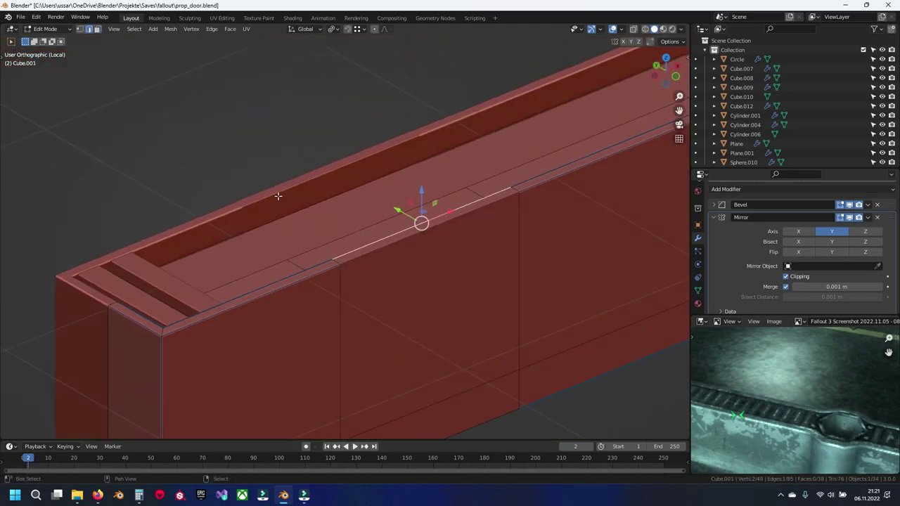
{"action": "left_click", "coordinate": [378, 252], "text": "alt"}
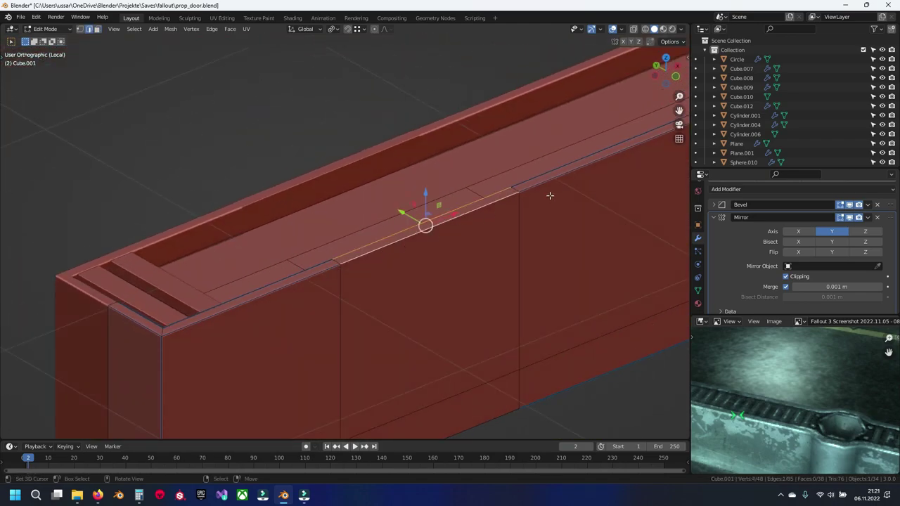
{"action": "key", "text": "n"}
{"action": "left_click", "coordinate": [558, 180]}
{"action": "left_click", "coordinate": [428, 221], "text": "alt"}
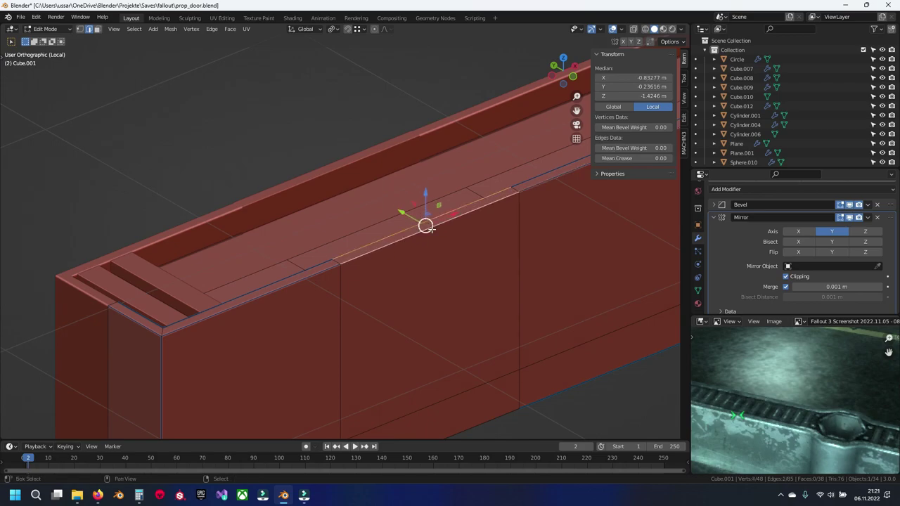
{"action": "key", "text": "Return"}
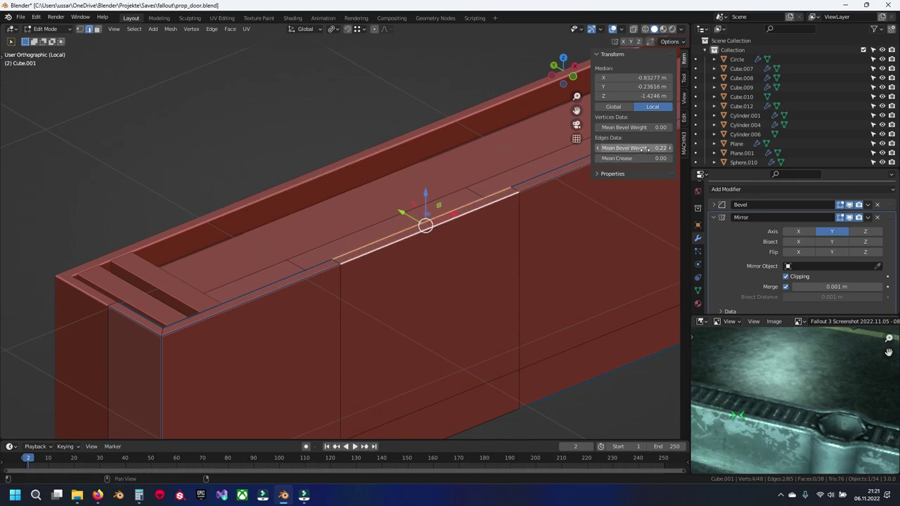
Set a bevel weight of 0.22 on the edges along the top groove.
{"action": "key", "text": "alt+a"}
{"action": "middle_click_drag", "start_coordinate": [316, 235], "coordinate": [406, 237]}
{"action": "left_click", "coordinate": [382, 237], "text": "alt"}
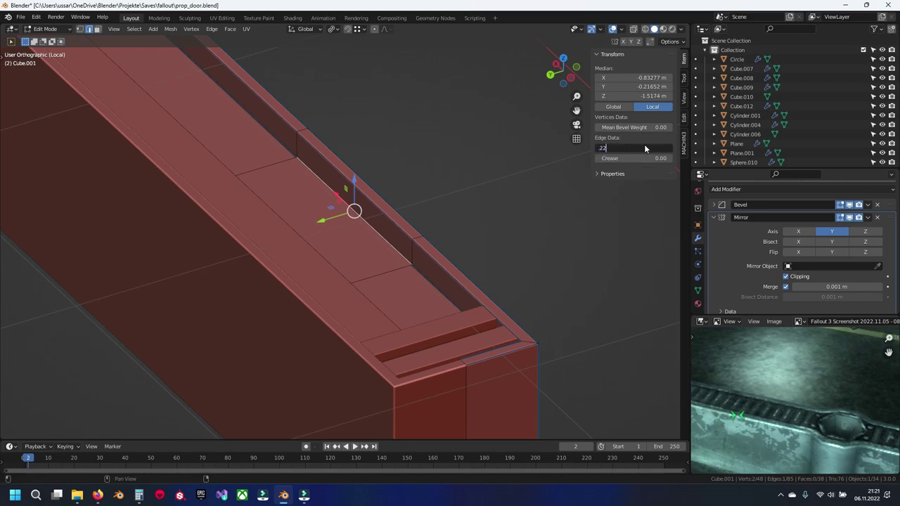
{"action": "key", "text": "Return"}
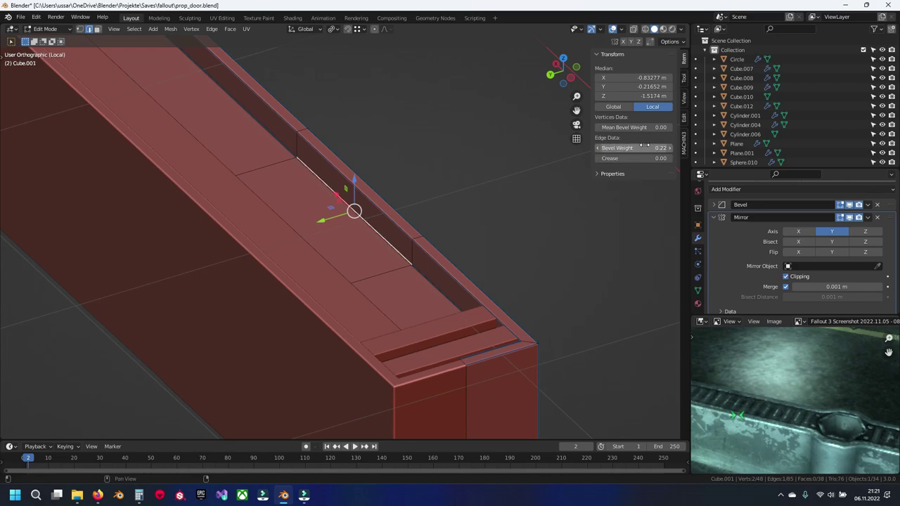
{"action": "scroll", "coordinate": [388, 244], "scroll_direction": "down", "scroll_amount": 3}
{"action": "middle_click_drag", "start_coordinate": [387, 243], "coordinate": [387, 243]}
Return to Object Mode, select the slat object Cube.012 and save prop_door.blend.
{"action": "key", "text": "Tab"}
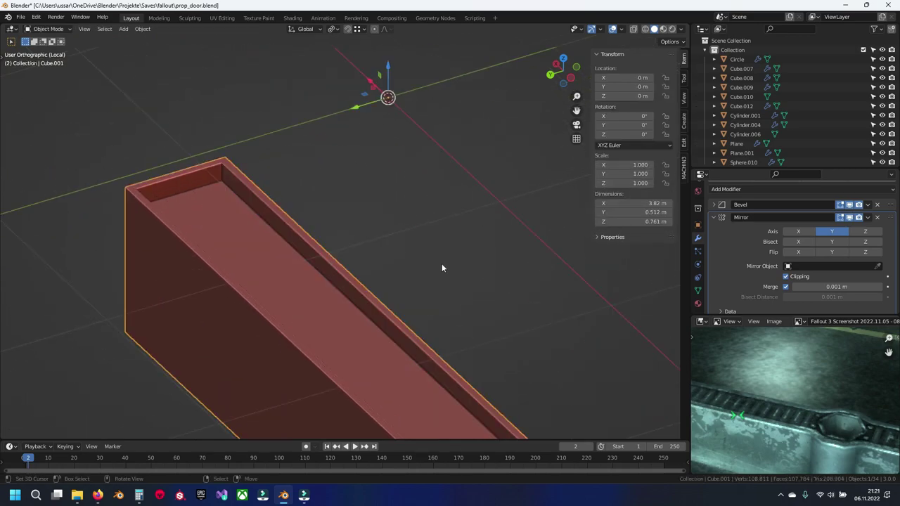
{"action": "scroll", "coordinate": [441, 263], "scroll_direction": "up", "scroll_amount": 5}
{"action": "scroll", "coordinate": [456, 264], "scroll_direction": "up", "scroll_amount": 3}
{"action": "mouse_move", "coordinate": [455, 264]}
{"action": "middle_mouse_down"}
{"action": "mouse_move", "coordinate": [411, 269]}
{"action": "mouse_move", "coordinate": [420, 229]}
{"action": "mouse_move", "coordinate": [465, 225]}
{"action": "middle_mouse_up"}
{"action": "left_click", "coordinate": [235, 252]}
{"action": "key", "text": "ctrl+s"}
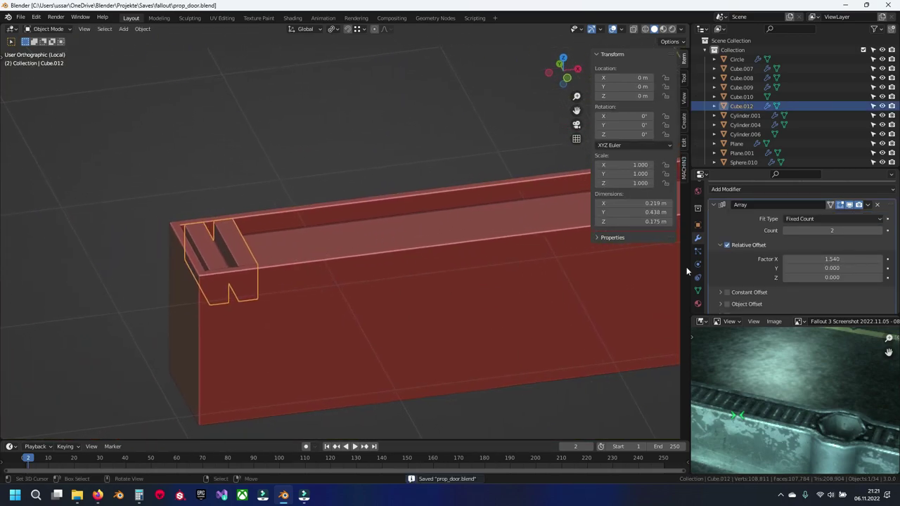
Raise the Array count on Cube.012 to 28 slats and save the file.
{"action": "left_click_drag", "start_coordinate": [830, 230], "coordinate": [882, 232]}
{"action": "key", "text": "n"}
{"action": "scroll", "coordinate": [516, 231], "scroll_direction": "down", "scroll_amount": 4, "text": "ctrl"}
{"action": "scroll", "coordinate": [422, 232], "scroll_direction": "down", "scroll_amount": 5, "text": "ctrl"}
{"action": "mouse_move", "coordinate": [619, 227]}
{"action": "middle_mouse_down"}
{"action": "mouse_move", "coordinate": [564, 237]}
{"action": "mouse_move", "coordinate": [373, 235]}
{"action": "mouse_move", "coordinate": [207, 216]}
{"action": "mouse_move", "coordinate": [236, 257]}
{"action": "mouse_move", "coordinate": [179, 204]}
{"action": "mouse_move", "coordinate": [290, 230]}
{"action": "middle_mouse_up"}
{"action": "key", "text": "alt+a"}
{"action": "key", "text": "ctrl+s"}
Leave Local View, test-lift the back door panel, then undo the move.
{"action": "key", "text": "KP_Divide"}
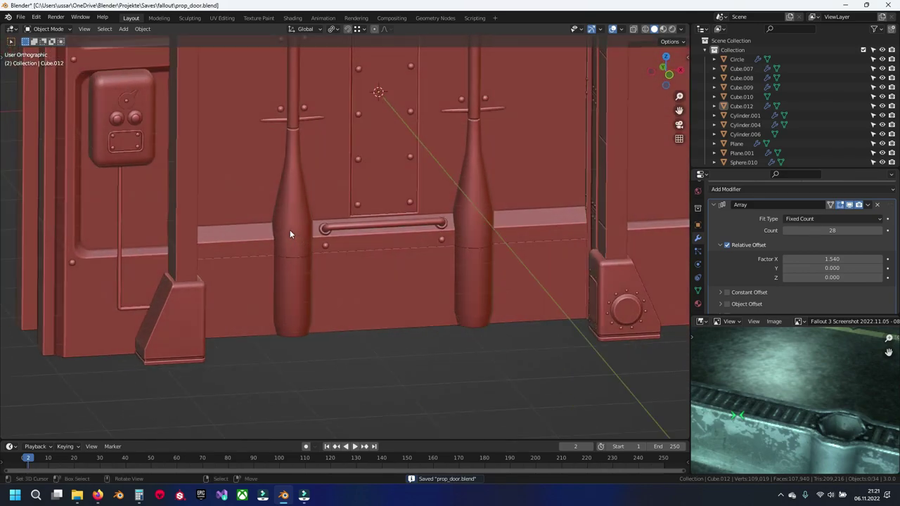
{"action": "left_click", "coordinate": [342, 192]}
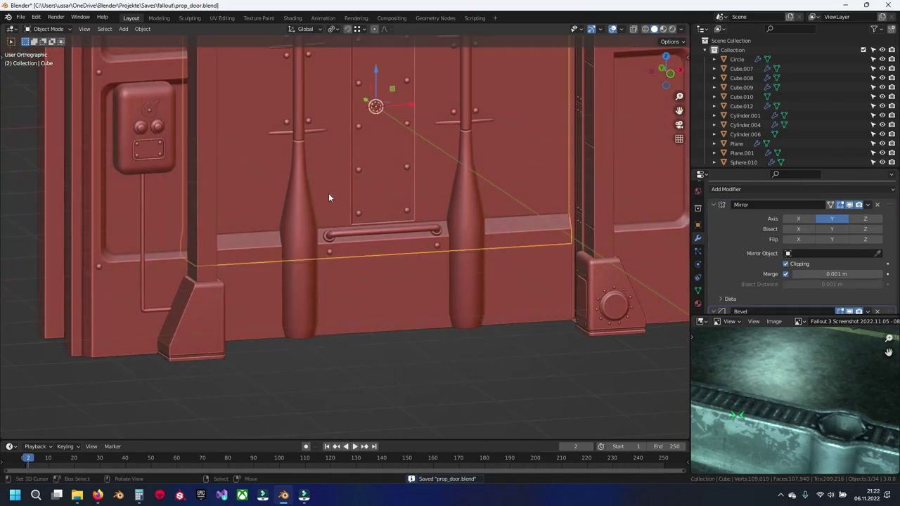
{"action": "left_click_drag", "start_coordinate": [372, 85], "coordinate": [378, 36]}
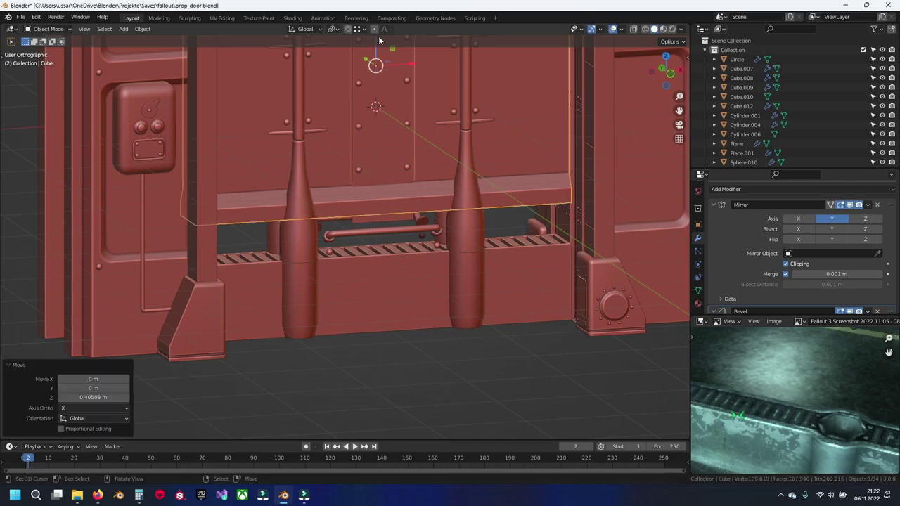
{"action": "key", "text": "ctrl+z"}
Select the toothed slat strip Cube.012 and isolate it in Local View.
{"action": "left_click", "coordinate": [357, 282]}
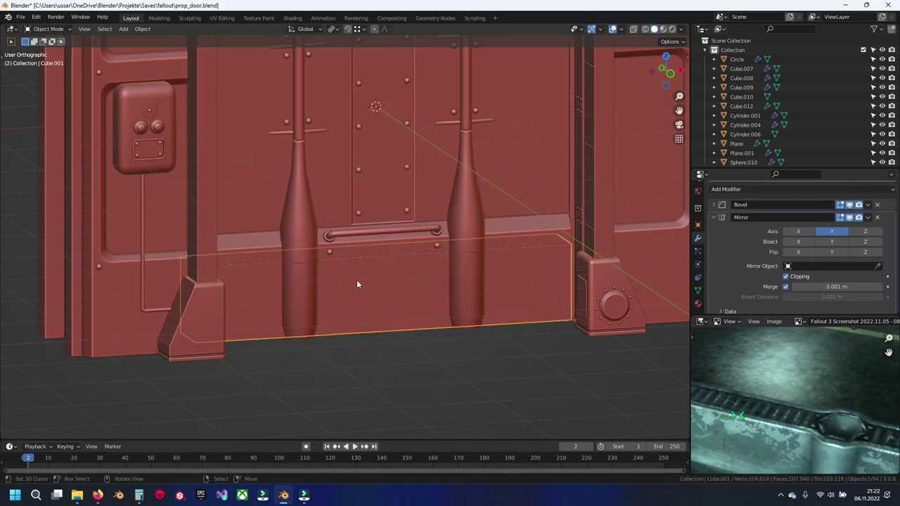
{"action": "middle_click_drag", "start_coordinate": [349, 293], "coordinate": [305, 241]}
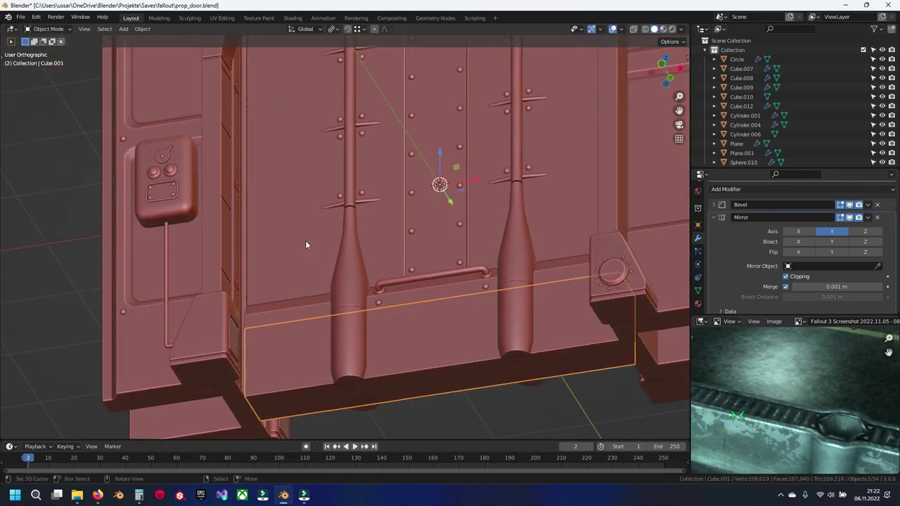
{"action": "middle_click_drag", "start_coordinate": [305, 241], "coordinate": [321, 308]}
{"action": "left_click", "coordinate": [353, 281]}
{"action": "middle_click_drag", "start_coordinate": [339, 230], "coordinate": [368, 303]}
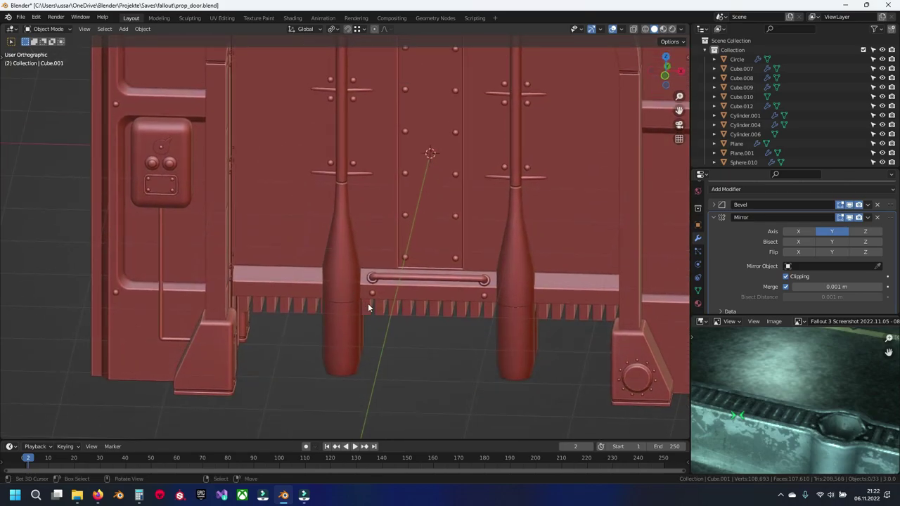
{"action": "left_click", "coordinate": [357, 273]}
{"action": "key", "text": "KP_Divide"}
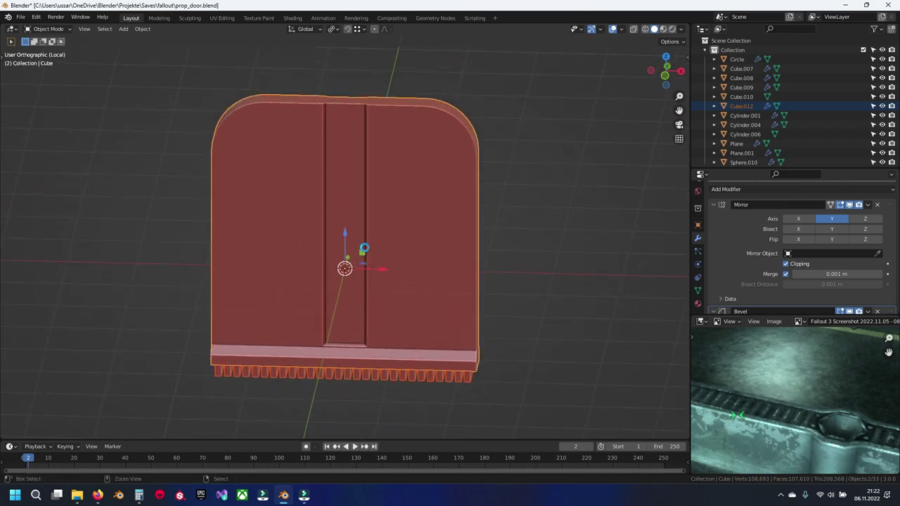
Save prop_door.blend and orbit to look down on the grate strip.
{"action": "key", "text": "ctrl+s"}
{"action": "middle_click_drag", "start_coordinate": [321, 297], "coordinate": [322, 226]}
{"action": "scroll", "coordinate": [215, 247], "scroll_direction": "up", "scroll_amount": 5}
{"action": "mouse_move", "coordinate": [214, 248]}
{"action": "middle_mouse_down"}
{"action": "mouse_move", "coordinate": [275, 202]}
{"action": "mouse_move", "coordinate": [247, 187]}
{"action": "mouse_move", "coordinate": [265, 228]}
{"action": "middle_mouse_up"}
In face mode, select the strip's tooth-top, lower tooth-front and right-end faces.
{"action": "key", "text": "Tab"}
{"action": "key", "text": "3"}
{"action": "left_click", "coordinate": [252, 251], "text": "alt"}
{"action": "scroll", "coordinate": [282, 253], "scroll_direction": "up", "scroll_amount": 1}
{"action": "mouse_move", "coordinate": [403, 264]}
{"action": "middle_mouse_down", "text": "shift"}
{"action": "mouse_move", "coordinate": [305, 252]}
{"action": "mouse_move", "coordinate": [332, 235]}
{"action": "mouse_move", "coordinate": [436, 270]}
{"action": "mouse_move", "coordinate": [444, 289]}
{"action": "mouse_move", "coordinate": [378, 239]}
{"action": "mouse_move", "coordinate": [380, 284]}
{"action": "mouse_move", "coordinate": [381, 273]}
{"action": "middle_mouse_up", "text": "shift"}
{"action": "left_click", "coordinate": [305, 251], "text": "alt"}
{"action": "left_click", "coordinate": [332, 235], "text": "alt"}
{"action": "left_click", "coordinate": [435, 270], "text": "alt"}
{"action": "left_click", "coordinate": [516, 265], "text": "alt"}
{"action": "scroll", "coordinate": [401, 275], "scroll_direction": "up", "scroll_amount": 3}
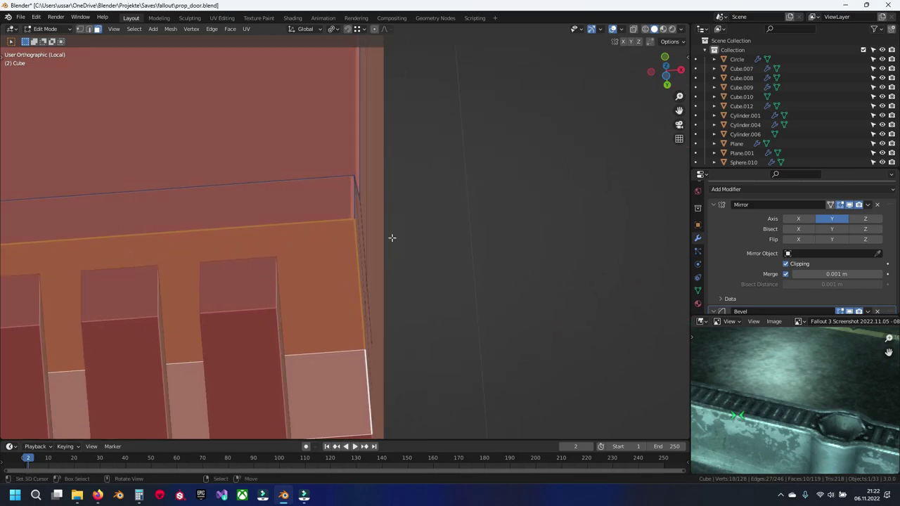
{"action": "scroll", "coordinate": [392, 238], "scroll_direction": "down", "scroll_amount": 5}
{"action": "mouse_move", "coordinate": [345, 237]}
{"action": "middle_mouse_down", "text": "shift"}
{"action": "mouse_move", "coordinate": [296, 237]}
{"action": "mouse_move", "coordinate": [189, 346]}
{"action": "middle_mouse_up", "text": "shift"}
{"action": "scroll", "coordinate": [271, 247], "scroll_direction": "up", "scroll_amount": 5}
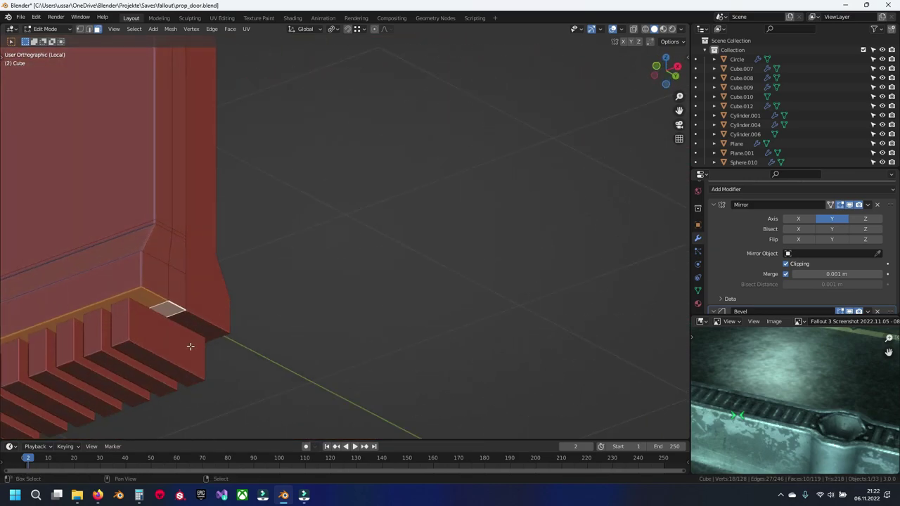
{"action": "scroll", "coordinate": [258, 239], "scroll_direction": "up", "scroll_amount": 3}
{"action": "scroll", "coordinate": [440, 258], "scroll_direction": "up", "scroll_amount": 3}
{"action": "scroll", "coordinate": [417, 213], "scroll_direction": "up", "scroll_amount": 2}
Try an inset on the selected faces, inspect it from top and below, then undo it.
{"action": "key", "text": "i"}
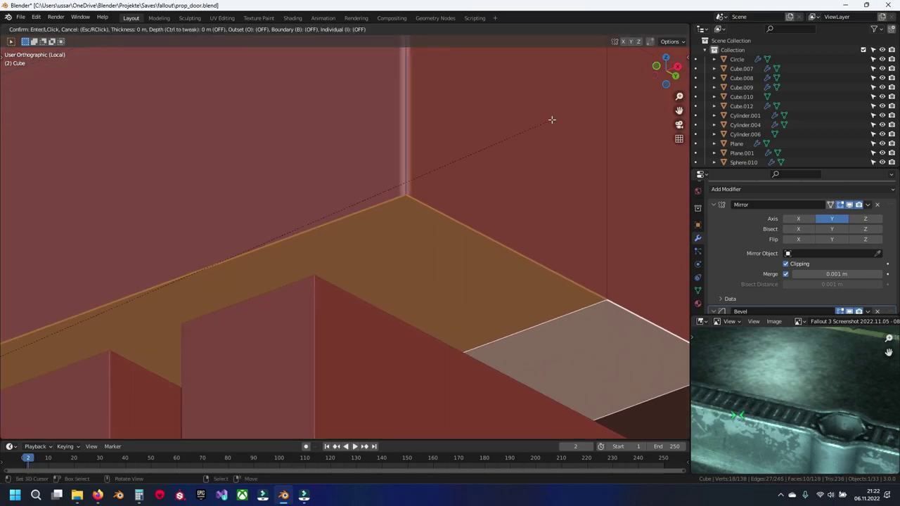
{"action": "left_click", "coordinate": [506, 189]}
{"action": "key", "text": "KP_7"}
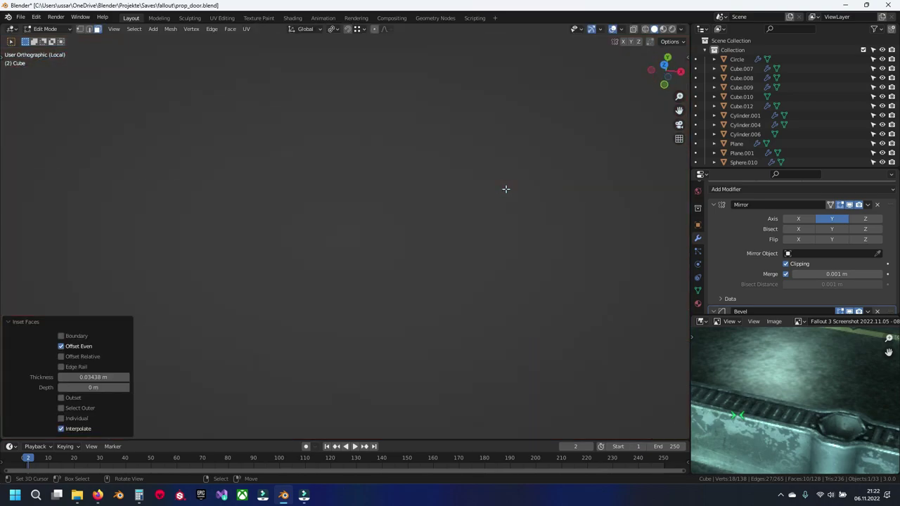
{"action": "mouse_move", "coordinate": [506, 189]}
{"action": "middle_mouse_down", "text": "ctrl"}
{"action": "mouse_move", "coordinate": [299, 194]}
{"action": "mouse_move", "coordinate": [405, 232]}
{"action": "mouse_move", "coordinate": [502, 164]}
{"action": "mouse_move", "coordinate": [315, 288]}
{"action": "mouse_move", "coordinate": [374, 319]}
{"action": "middle_mouse_up", "text": "ctrl"}
{"action": "scroll", "coordinate": [316, 284], "scroll_direction": "down", "scroll_amount": 4}
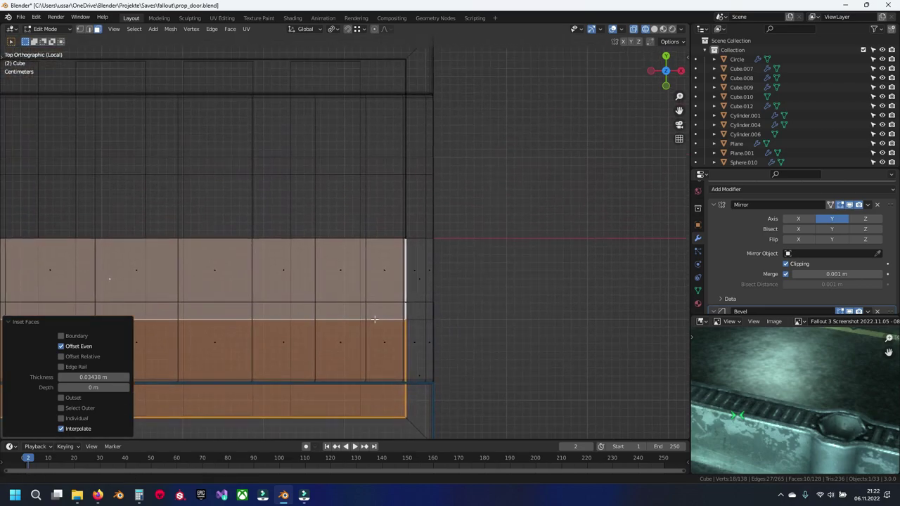
{"action": "key", "text": "ctrl+KP_7"}
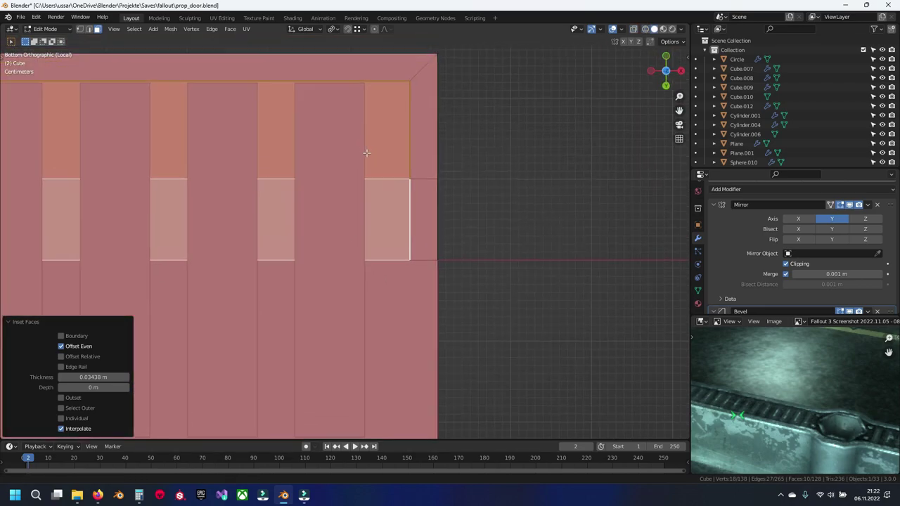
{"action": "middle_click_drag", "start_coordinate": [367, 152], "coordinate": [396, 183], "text": "shift"}
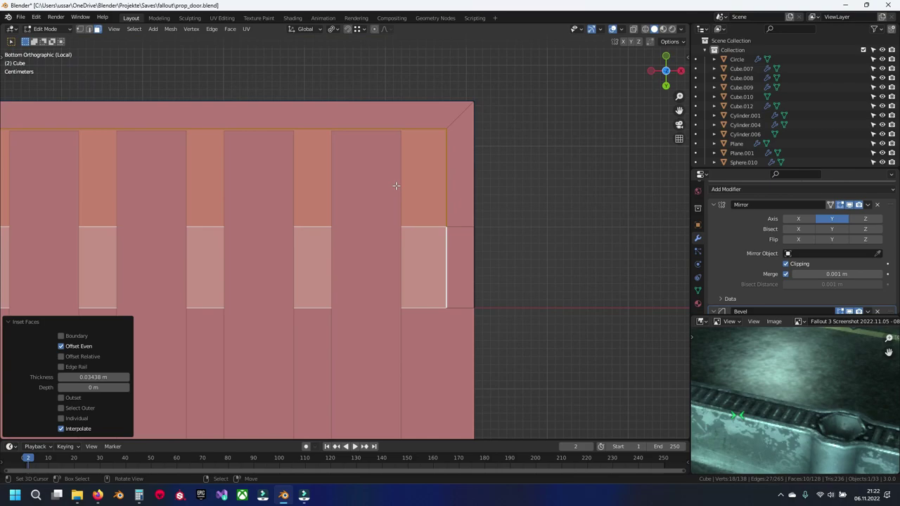
{"action": "scroll", "coordinate": [397, 172], "scroll_direction": "up", "scroll_amount": 2}
{"action": "scroll", "coordinate": [397, 172], "scroll_direction": "down", "scroll_amount": 1}
{"action": "scroll", "coordinate": [398, 173], "scroll_direction": "down", "scroll_amount": 8}
{"action": "scroll", "coordinate": [168, 214], "scroll_direction": "left", "scroll_amount": 5}
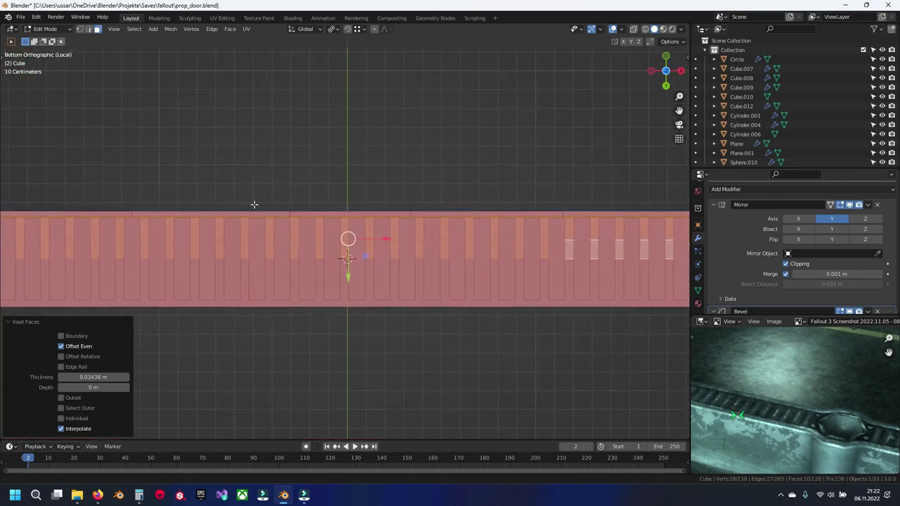
{"action": "scroll", "coordinate": [304, 213], "scroll_direction": "left", "scroll_amount": 5}
{"action": "scroll", "coordinate": [378, 239], "scroll_direction": "up", "scroll_amount": 4}
{"action": "middle_click_drag", "start_coordinate": [377, 239], "coordinate": [450, 211], "text": "shift"}
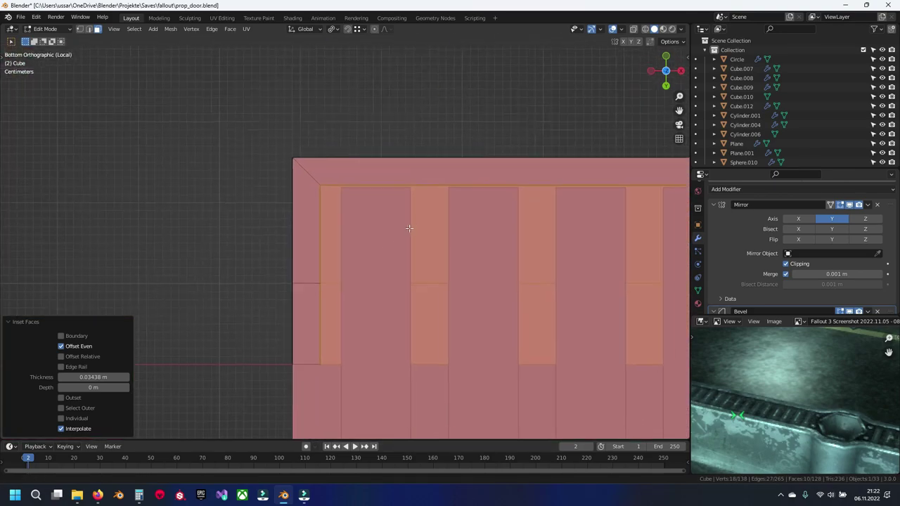
{"action": "key", "text": "ctrl+z"}
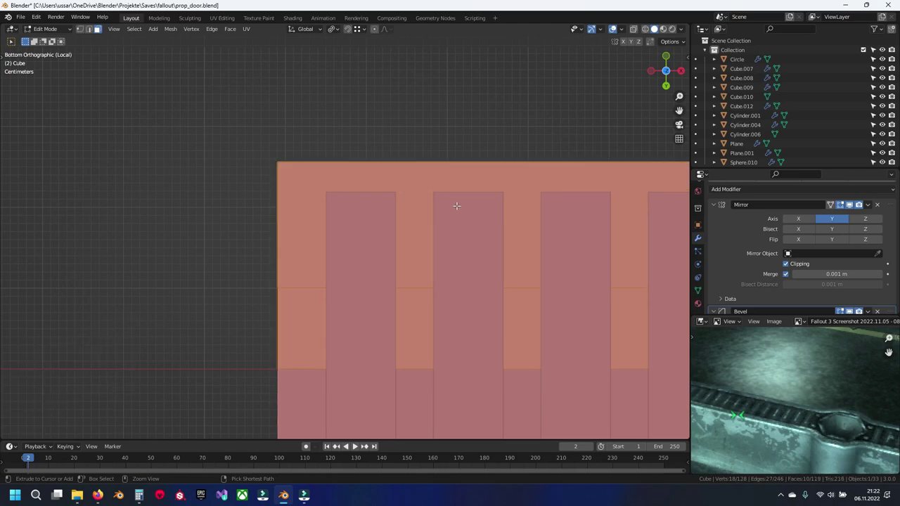
Inset the faces by 0.04305 m and extrude them inward along their normals.
{"action": "key", "text": "i"}
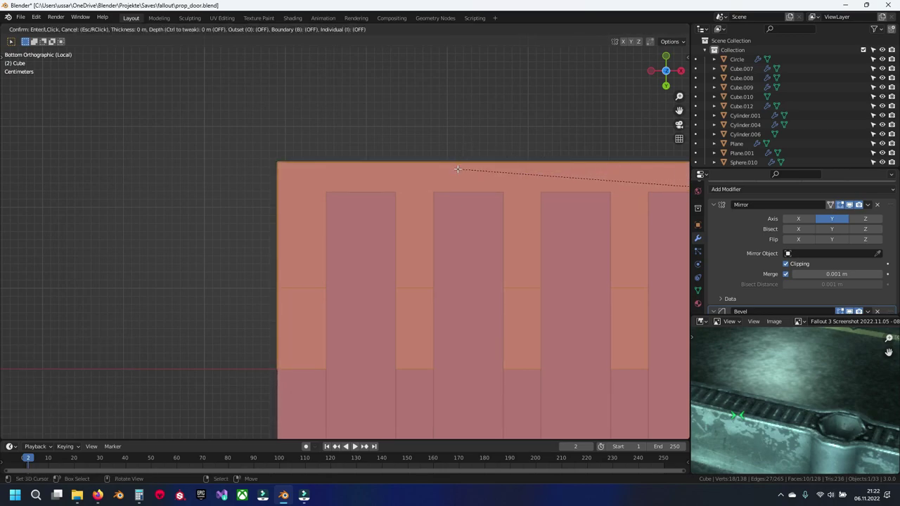
{"action": "left_click", "coordinate": [494, 197]}
{"action": "scroll", "coordinate": [485, 194], "scroll_direction": "down", "scroll_amount": 2}
{"action": "scroll", "coordinate": [408, 162], "scroll_direction": "down", "scroll_amount": 2}
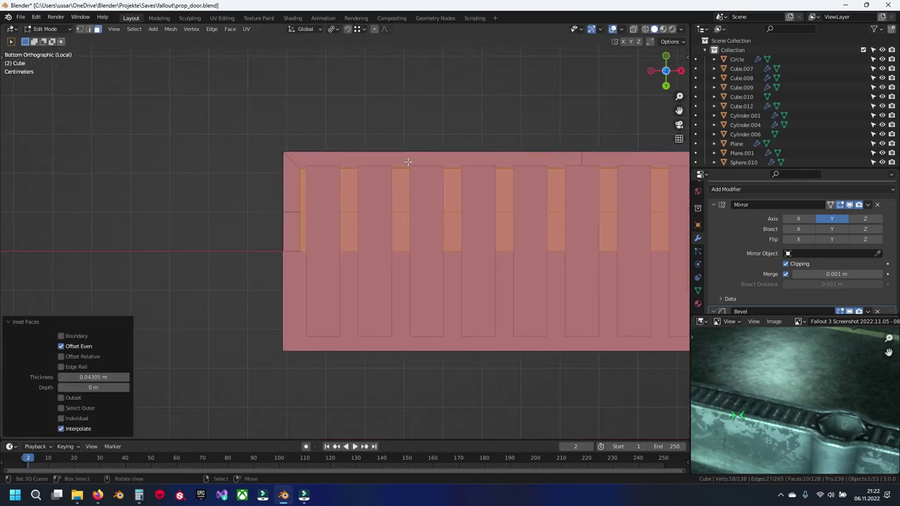
{"action": "middle_click_drag", "start_coordinate": [375, 192], "coordinate": [422, 176], "text": "shift"}
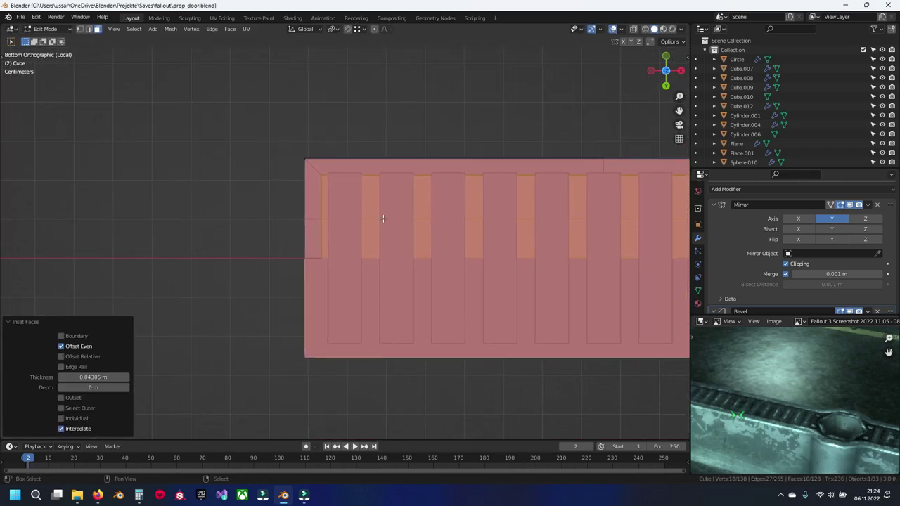
{"action": "scroll", "coordinate": [385, 219], "scroll_direction": "up", "scroll_amount": 2}
{"action": "mouse_move", "coordinate": [397, 214]}
{"action": "middle_mouse_down"}
{"action": "mouse_move", "coordinate": [429, 249]}
{"action": "mouse_move", "coordinate": [398, 277]}
{"action": "mouse_move", "coordinate": [455, 276]}
{"action": "middle_mouse_up"}
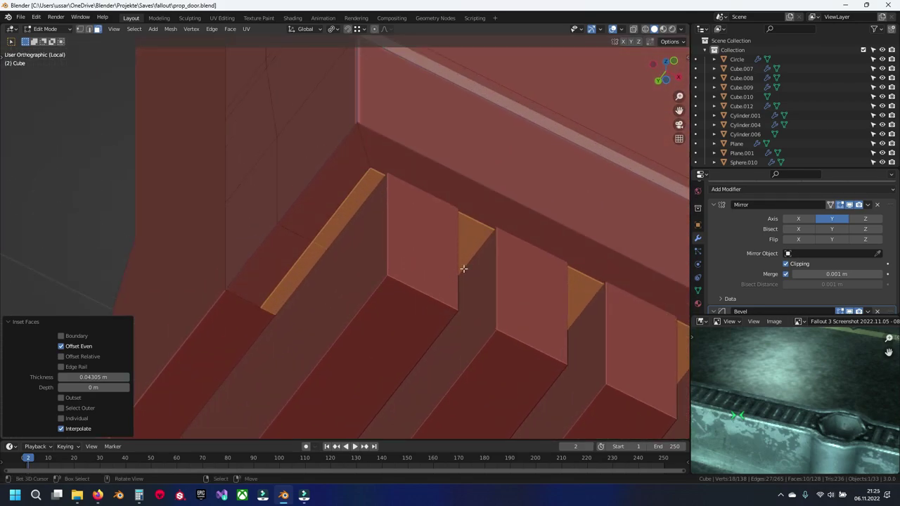
{"action": "mouse_move", "coordinate": [464, 268]}
{"action": "middle_mouse_down"}
{"action": "mouse_move", "coordinate": [452, 277]}
{"action": "mouse_move", "coordinate": [468, 306]}
{"action": "middle_mouse_up"}
{"action": "key", "text": "e"}
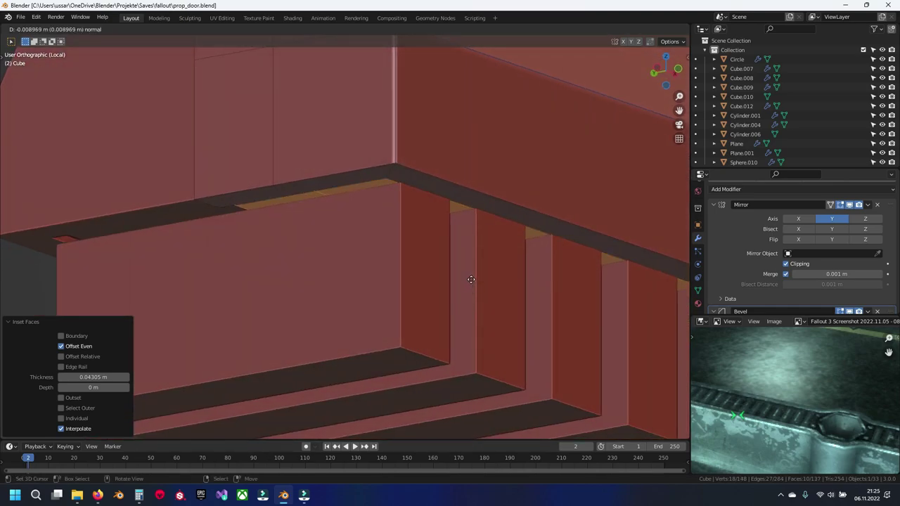
{"action": "left_click", "coordinate": [461, 229]}
Finish the extrusion, return to Object Mode and save the file.
{"action": "mouse_move", "coordinate": [458, 227]}
{"action": "middle_mouse_down"}
{"action": "mouse_move", "coordinate": [433, 242]}
{"action": "mouse_move", "coordinate": [408, 219]}
{"action": "mouse_move", "coordinate": [357, 260]}
{"action": "mouse_move", "coordinate": [202, 188]}
{"action": "mouse_move", "coordinate": [215, 227]}
{"action": "mouse_move", "coordinate": [363, 221]}
{"action": "mouse_move", "coordinate": [388, 242]}
{"action": "mouse_move", "coordinate": [322, 225]}
{"action": "middle_mouse_up"}
{"action": "key", "text": "Tab"}
{"action": "key", "text": "ctrl+s"}
{"action": "scroll", "coordinate": [271, 190], "scroll_direction": "up", "scroll_amount": 3}
Duplicate the leftmost slat's geometry in Cube.012 and raise the copy 0.18724 m on Z.
{"action": "left_click", "coordinate": [390, 242]}
{"action": "key", "text": "Tab"}
{"action": "key", "text": "shift+d"}
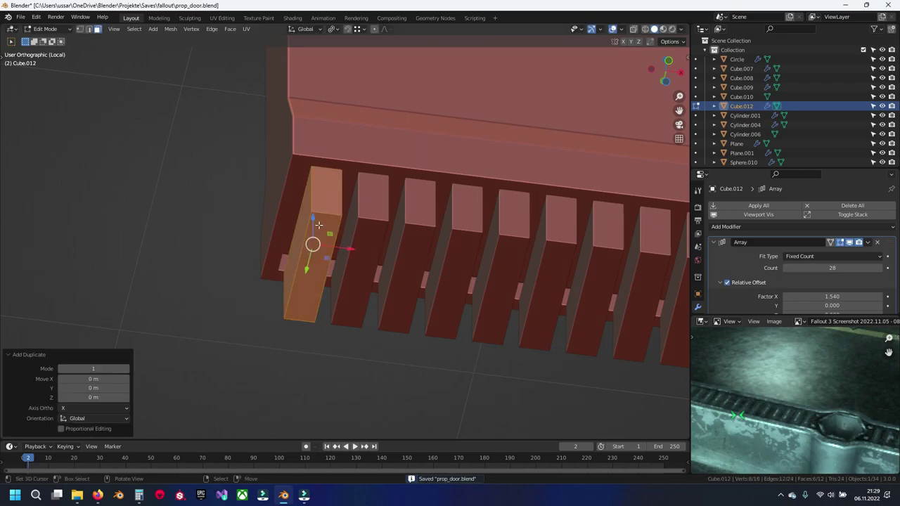
{"action": "key", "text": "z"}
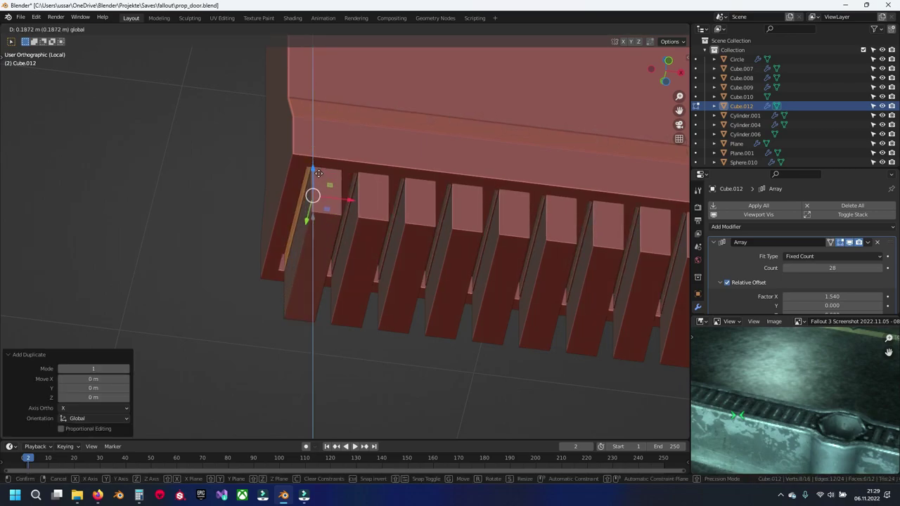
{"action": "left_click", "coordinate": [318, 173]}
Fine-tune the raised strip's height with a small Z move, then view the whole grate.
{"action": "scroll", "coordinate": [324, 211], "scroll_direction": "up", "scroll_amount": 3}
{"action": "middle_click_drag", "start_coordinate": [323, 211], "coordinate": [393, 183]}
{"action": "scroll", "coordinate": [341, 241], "scroll_direction": "up", "scroll_amount": 2}
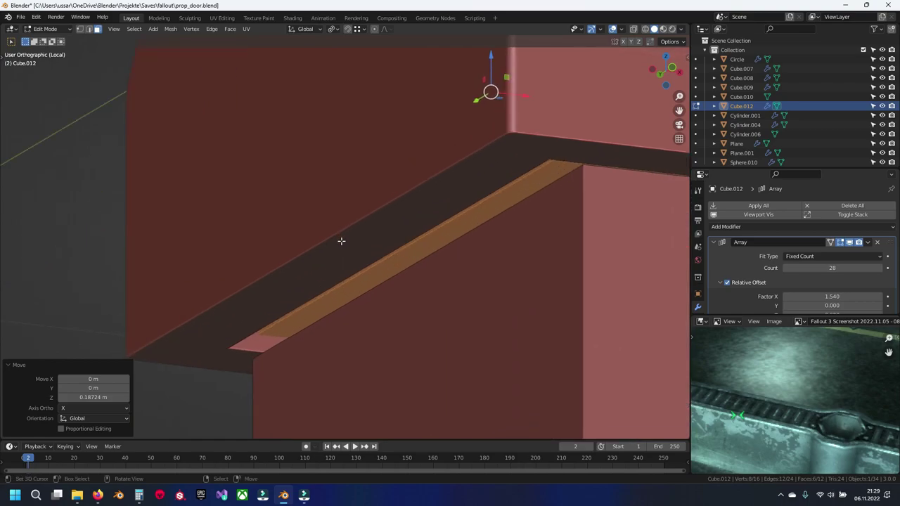
{"action": "key", "text": "g"}
{"action": "key", "text": "z"}
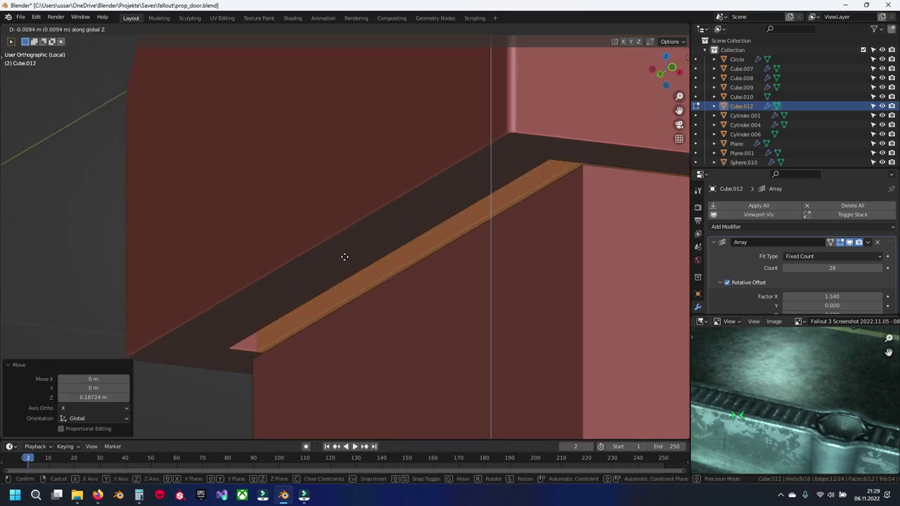
{"action": "left_click", "coordinate": [344, 256]}
{"action": "scroll", "coordinate": [351, 232], "scroll_direction": "down", "scroll_amount": 5}
{"action": "middle_click_drag", "start_coordinate": [361, 221], "coordinate": [393, 236]}
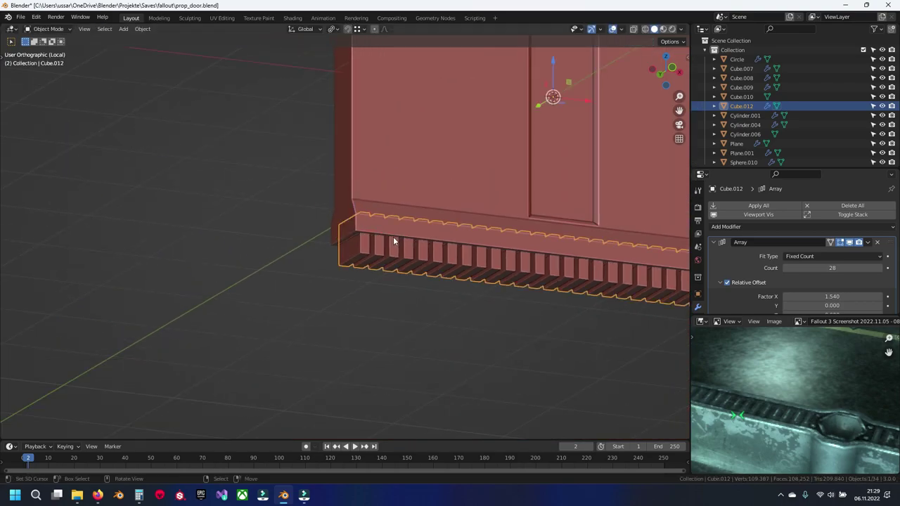
Exit Local View, deselect the grate and save prop_door.blend.
{"action": "key", "text": "KP_Divide"}
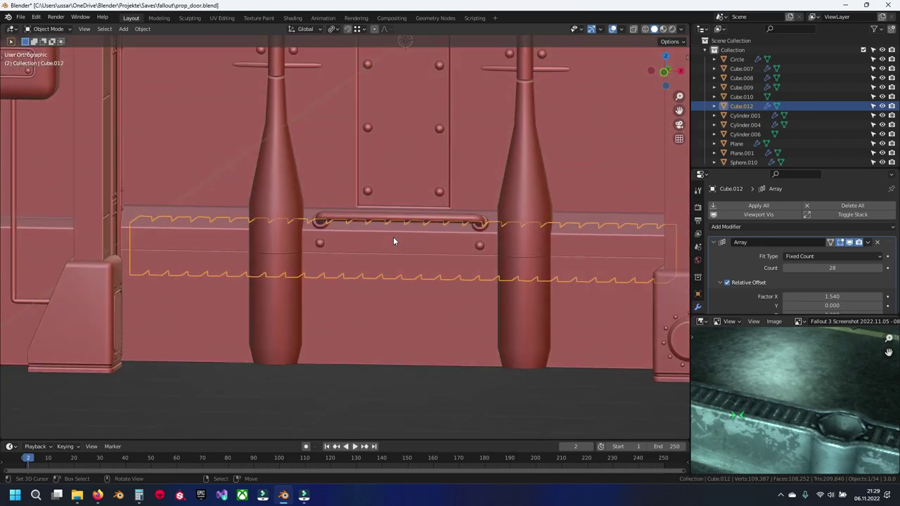
{"action": "key", "text": "alt+a"}
{"action": "key", "text": "ctrl+s"}
{"action": "scroll", "coordinate": [357, 240], "scroll_direction": "down", "scroll_amount": 1}
{"action": "mouse_move", "coordinate": [357, 240]}
{"action": "middle_mouse_down", "text": "shift"}
{"action": "mouse_move", "coordinate": [368, 268]}
{"action": "mouse_move", "coordinate": [373, 368]}
{"action": "mouse_move", "coordinate": [425, 296]}
{"action": "middle_mouse_up", "text": "shift"}
Select the cabinet body, orbit around it and save again.
{"action": "left_click", "coordinate": [373, 369]}
{"action": "scroll", "coordinate": [427, 261], "scroll_direction": "down", "scroll_amount": 3}
{"action": "middle_click_drag", "start_coordinate": [429, 225], "coordinate": [353, 392]}
{"action": "scroll", "coordinate": [348, 337], "scroll_direction": "up", "scroll_amount": 2}
{"action": "mouse_move", "coordinate": [346, 290]}
{"action": "middle_mouse_down"}
{"action": "mouse_move", "coordinate": [433, 282]}
{"action": "mouse_move", "coordinate": [379, 284]}
{"action": "middle_mouse_up"}
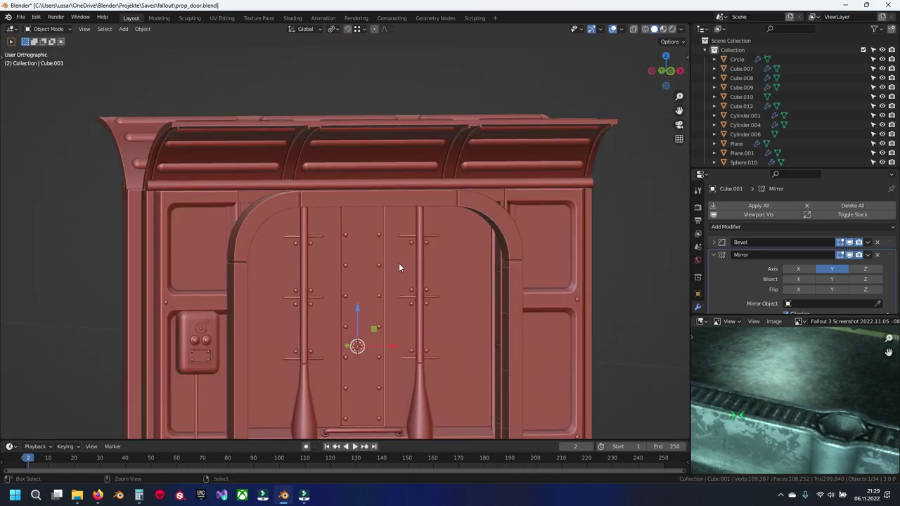
{"action": "key", "text": "ctrl+s"}
{"action": "scroll", "coordinate": [399, 267], "scroll_direction": "down", "scroll_amount": 1}
{"action": "scroll", "coordinate": [436, 246], "scroll_direction": "down", "scroll_amount": 3}
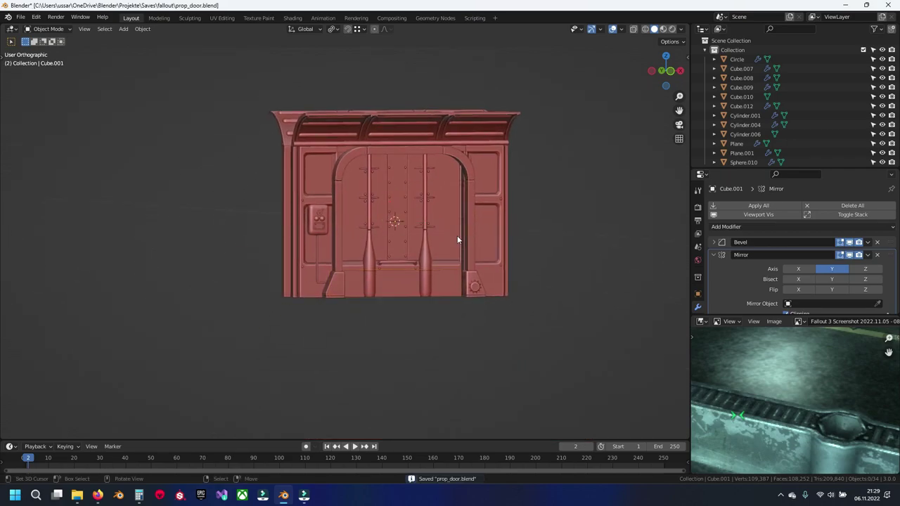
Select all 34 objects, move them into the 'high' collection and collapse it in the Outliner.
{"action": "key", "text": "a"}
{"action": "scroll", "coordinate": [548, 182], "scroll_direction": "down", "scroll_amount": 1}
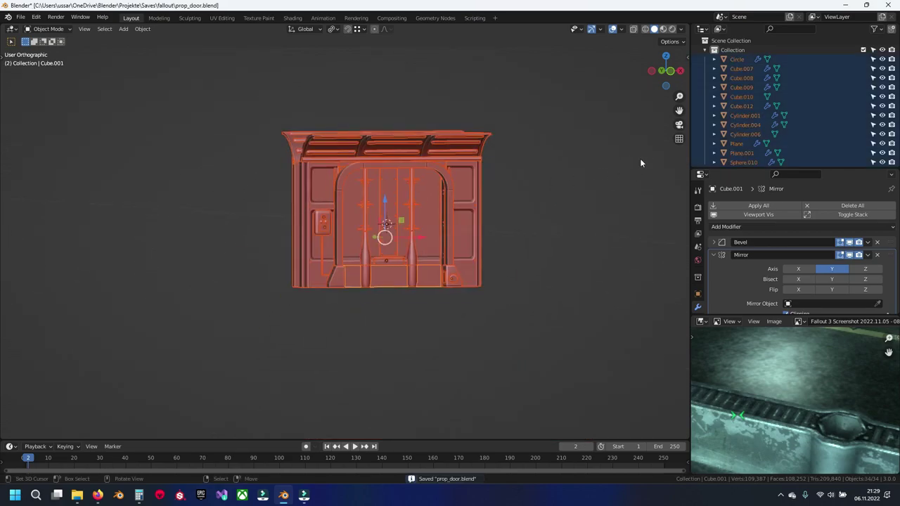
{"action": "scroll", "coordinate": [766, 122], "scroll_direction": "down", "scroll_amount": 2}
{"action": "scroll", "coordinate": [772, 124], "scroll_direction": "down", "scroll_amount": 2}
{"action": "scroll", "coordinate": [772, 124], "scroll_direction": "up", "scroll_amount": 5}
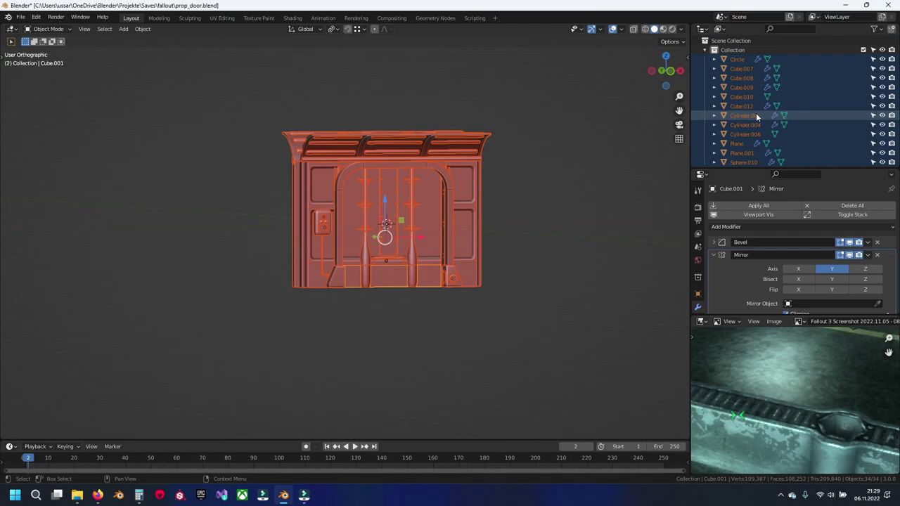
{"action": "key", "text": "m"}
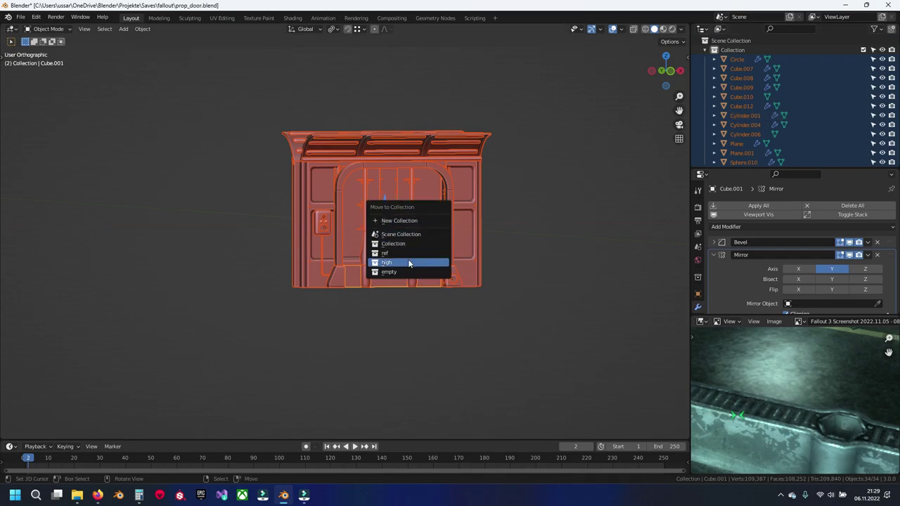
{"action": "left_click", "coordinate": [408, 262]}
{"action": "left_click", "coordinate": [705, 68]}
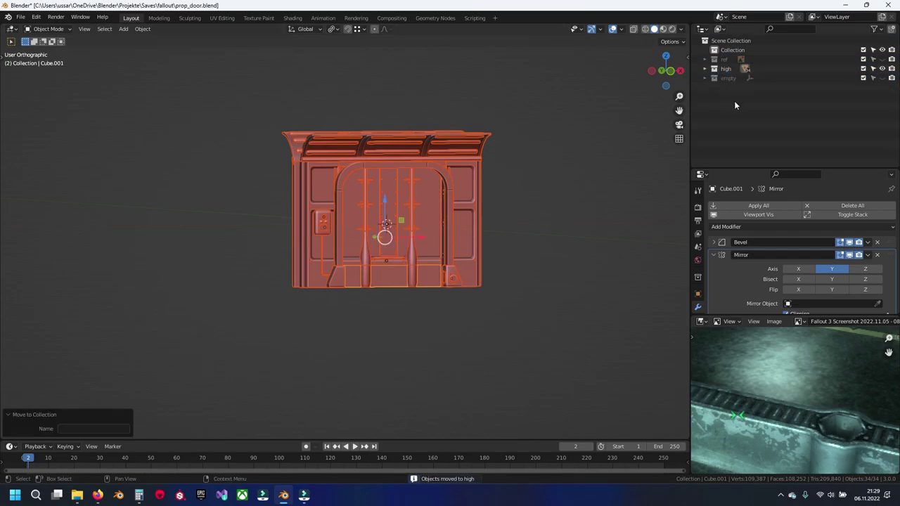
Deselect everything and save prop_door.blend.
{"action": "key", "text": "alt+a"}
{"action": "scroll", "coordinate": [436, 218], "scroll_direction": "up", "scroll_amount": 3}
{"action": "key", "text": "ctrl+s"}
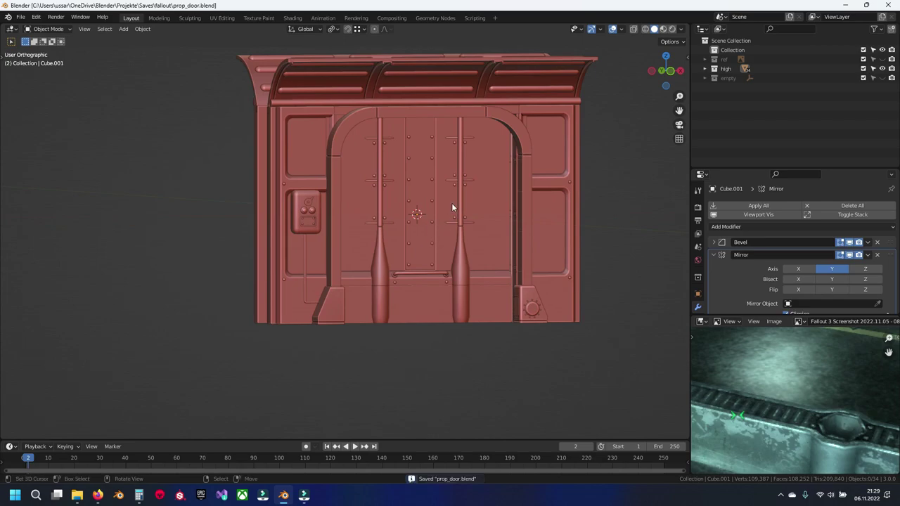
{"action": "scroll", "coordinate": [799, 401], "scroll_direction": "down", "scroll_amount": 3}
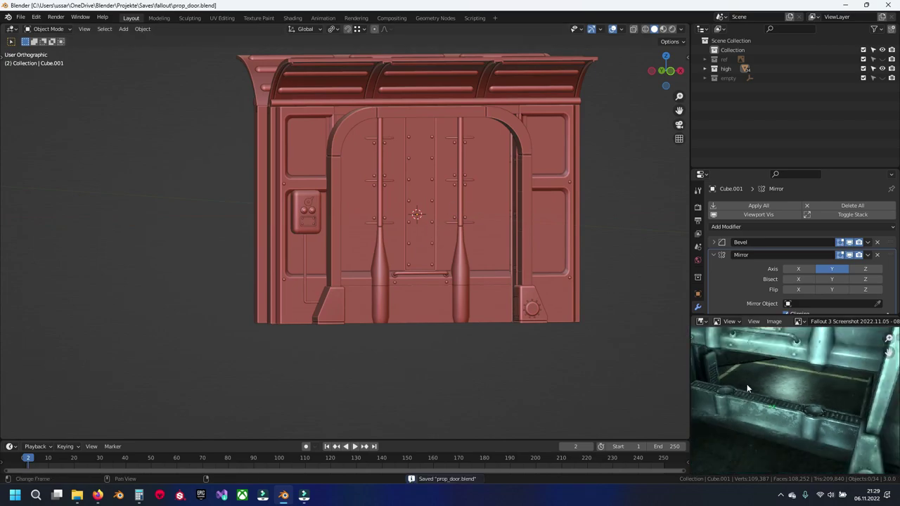
Pan and zoom the reference screenshot to study the rail, then check the door from the side.
{"action": "middle_click_drag", "start_coordinate": [564, 307], "coordinate": [612, 330]}
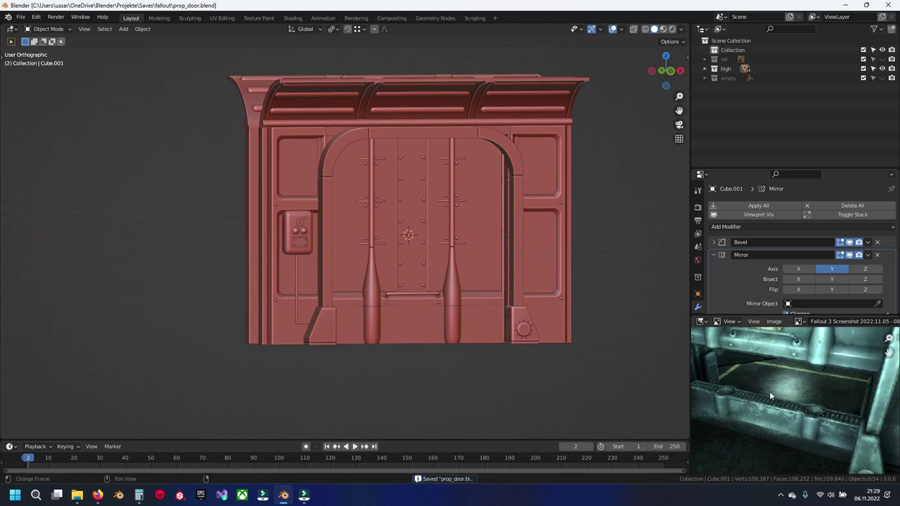
{"action": "middle_click_drag", "start_coordinate": [769, 391], "coordinate": [798, 410]}
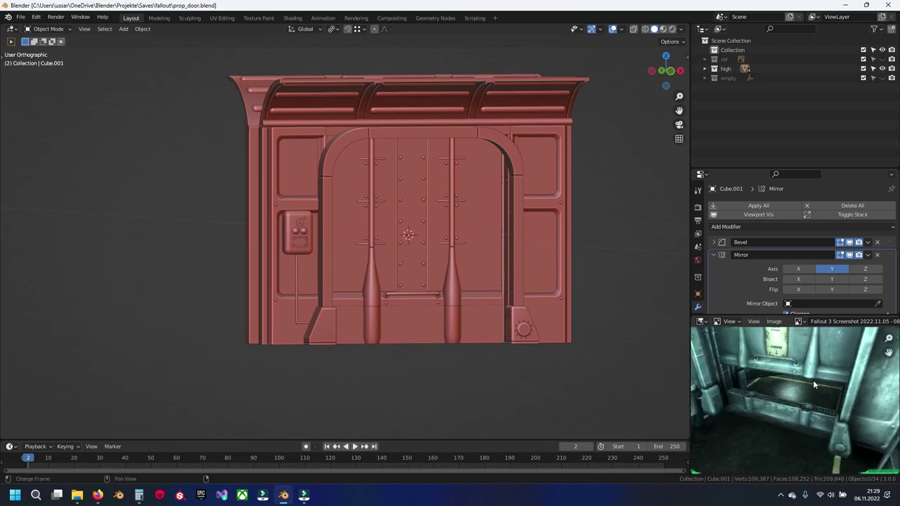
{"action": "scroll", "coordinate": [814, 385], "scroll_direction": "up", "scroll_amount": 2}
{"action": "scroll", "coordinate": [816, 395], "scroll_direction": "up", "scroll_amount": 1}
{"action": "scroll", "coordinate": [819, 390], "scroll_direction": "up", "scroll_amount": 1}
{"action": "scroll", "coordinate": [823, 383], "scroll_direction": "up", "scroll_amount": 1}
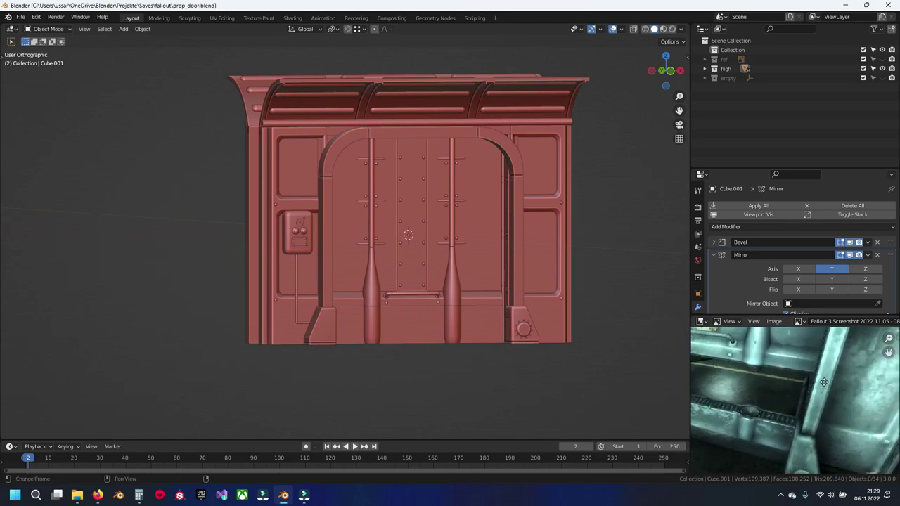
{"action": "middle_click_drag", "start_coordinate": [824, 382], "coordinate": [701, 419]}
{"action": "mouse_move", "coordinate": [471, 294]}
{"action": "middle_mouse_down"}
{"action": "mouse_move", "coordinate": [496, 269]}
{"action": "mouse_move", "coordinate": [353, 268]}
{"action": "middle_mouse_up"}
{"action": "scroll", "coordinate": [397, 251], "scroll_direction": "up", "scroll_amount": 5}
Save, then give the control box Cube.010 a Mirror modifier with the Y axis enabled.
{"action": "key", "text": "ctrl+s"}
{"action": "middle_click_drag", "start_coordinate": [417, 248], "coordinate": [361, 194], "text": "shift"}
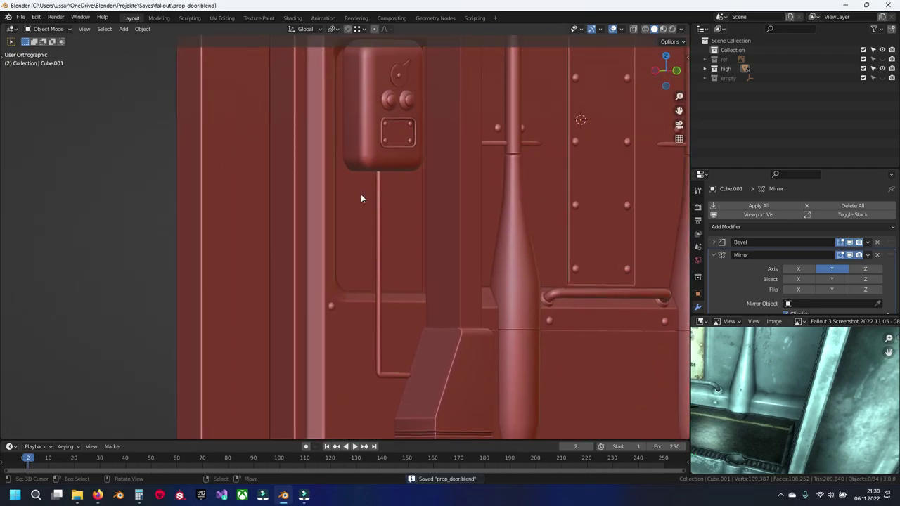
{"action": "left_click", "coordinate": [378, 236]}
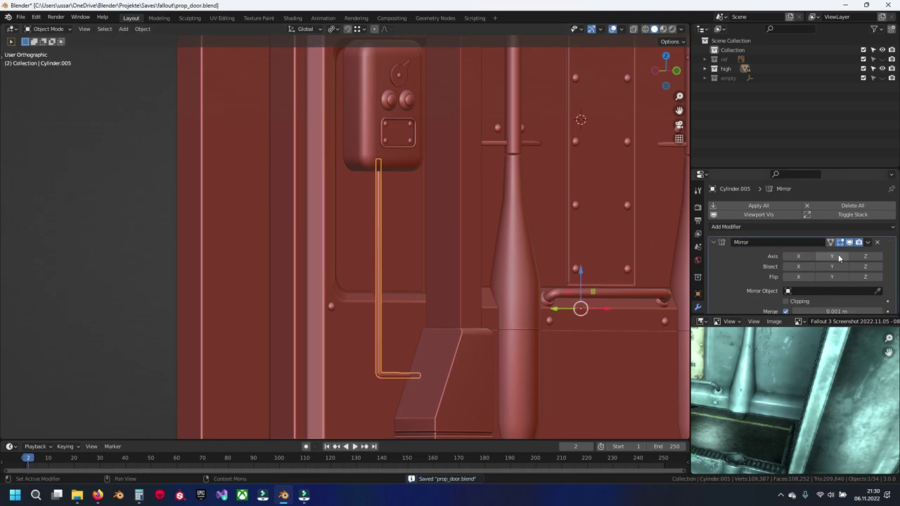
{"action": "left_click", "coordinate": [384, 163]}
{"action": "left_click", "coordinate": [717, 206]}
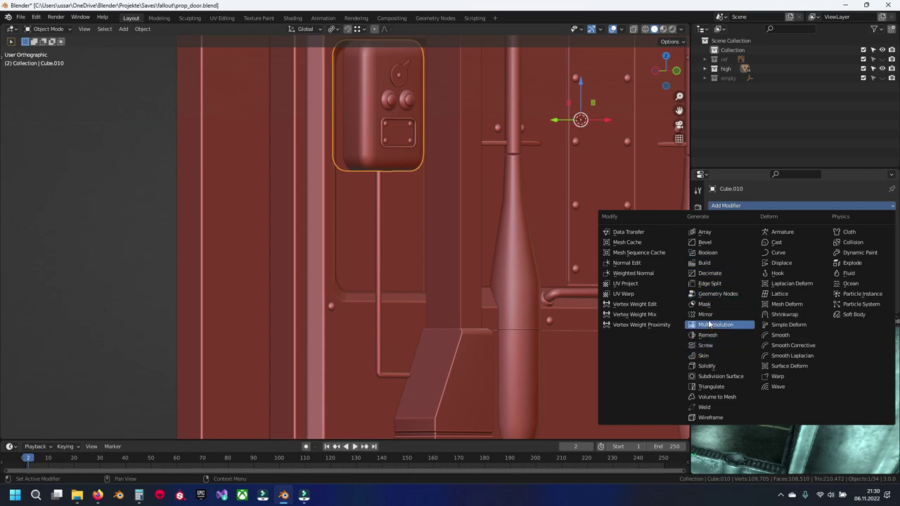
{"action": "left_click", "coordinate": [711, 315]}
{"action": "left_click", "coordinate": [831, 257]}
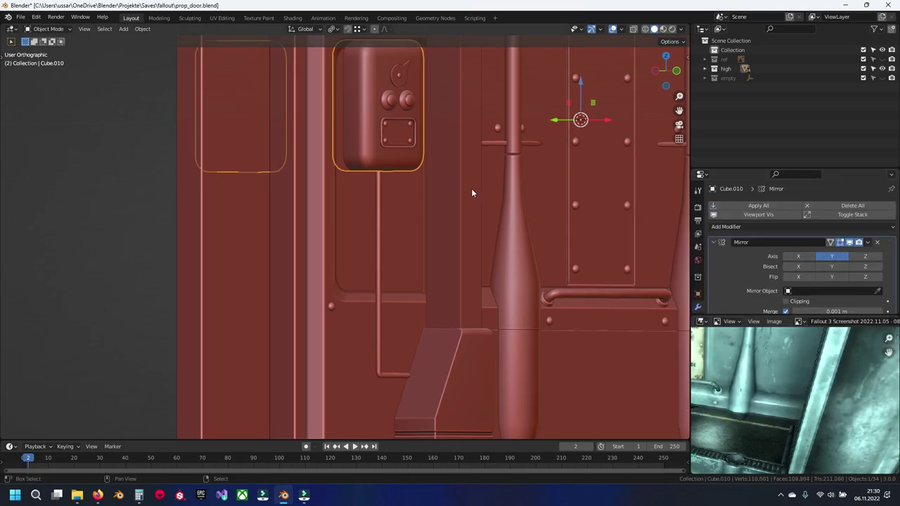
Add a Mirror modifier to the small plate Plane.001 and turn on Y-axis mirroring.
{"action": "middle_click_drag", "start_coordinate": [473, 189], "coordinate": [460, 307], "text": "shift"}
{"action": "left_click", "coordinate": [383, 248]}
{"action": "scroll", "coordinate": [524, 266], "scroll_direction": "up", "scroll_amount": 2}
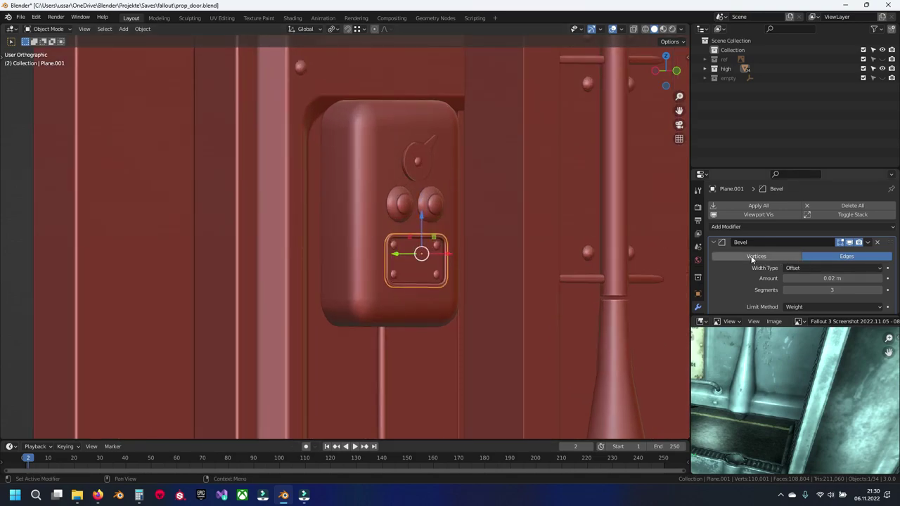
{"action": "scroll", "coordinate": [739, 262], "scroll_direction": "down", "scroll_amount": 3}
{"action": "scroll", "coordinate": [739, 262], "scroll_direction": "down", "scroll_amount": 2}
{"action": "scroll", "coordinate": [739, 260], "scroll_direction": "up", "scroll_amount": 5}
{"action": "left_click", "coordinate": [715, 227]}
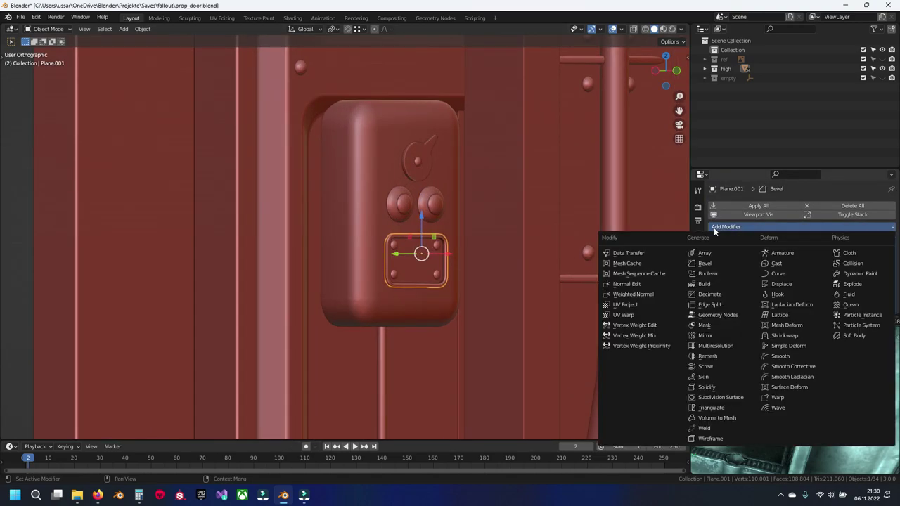
{"action": "left_click", "coordinate": [705, 336]}
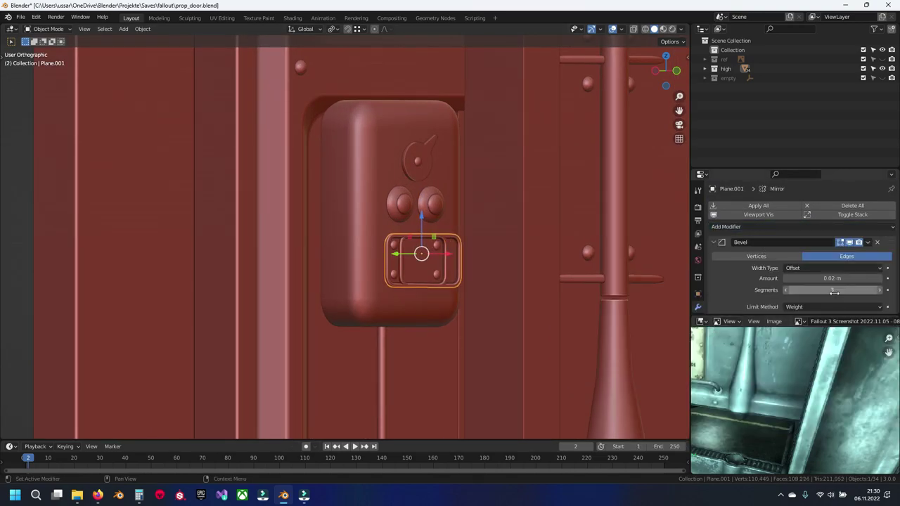
{"action": "scroll", "coordinate": [734, 257], "scroll_direction": "down", "scroll_amount": 4}
{"action": "scroll", "coordinate": [734, 257], "scroll_direction": "down", "scroll_amount": 3}
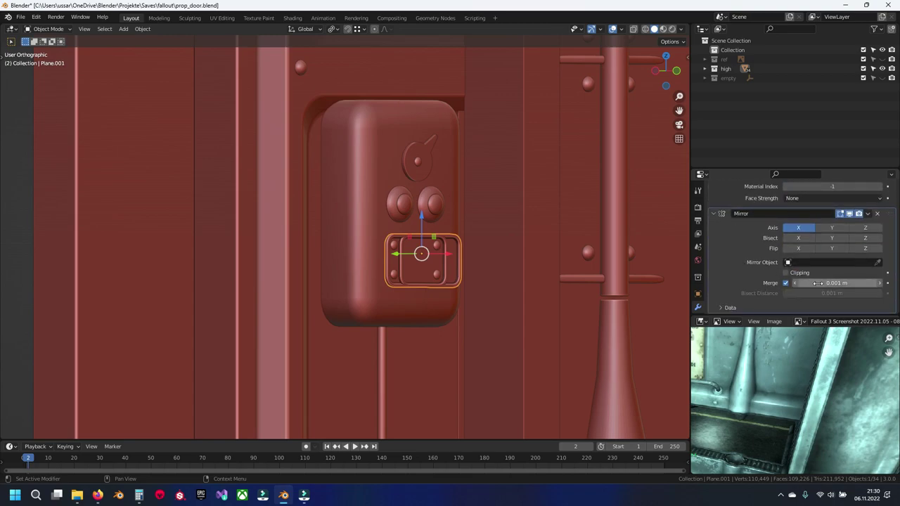
{"action": "left_click", "coordinate": [833, 227]}
Select the bolts on the control-box plate.
{"action": "scroll", "coordinate": [458, 256], "scroll_direction": "down", "scroll_amount": 6}
{"action": "scroll", "coordinate": [459, 256], "scroll_direction": "up", "scroll_amount": 3}
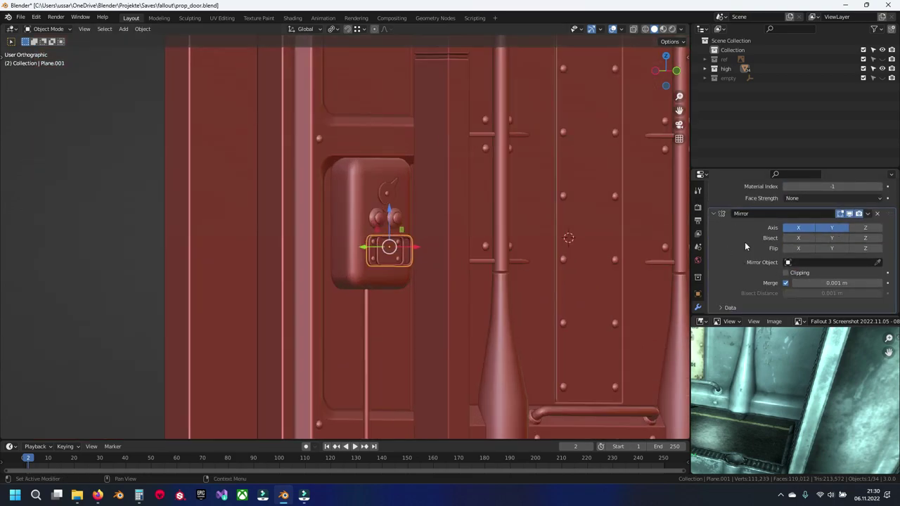
{"action": "scroll", "coordinate": [428, 261], "scroll_direction": "up", "scroll_amount": 5}
{"action": "left_click", "coordinate": [415, 255]}
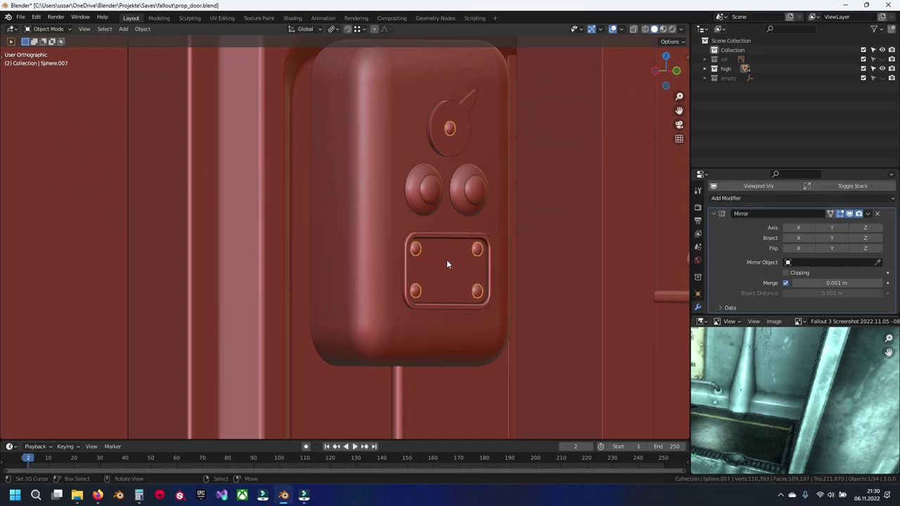
Give the dial Cylinder.006 a Y-only Mirror modifier and save the file.
{"action": "left_click", "coordinate": [466, 195]}
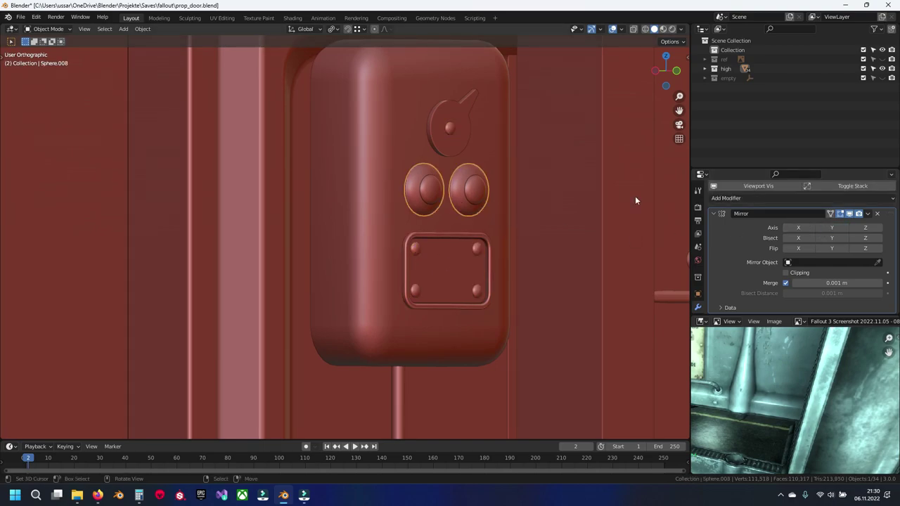
{"action": "left_click", "coordinate": [448, 127]}
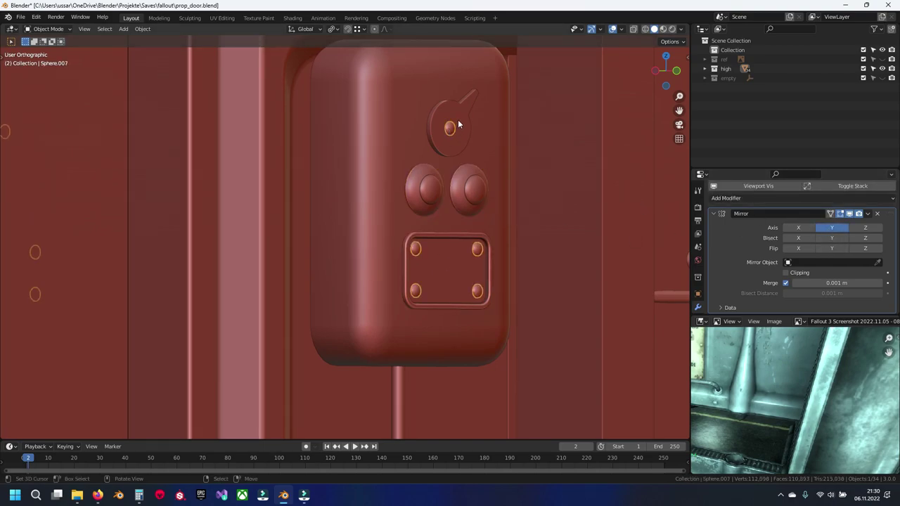
{"action": "left_click", "coordinate": [746, 203]}
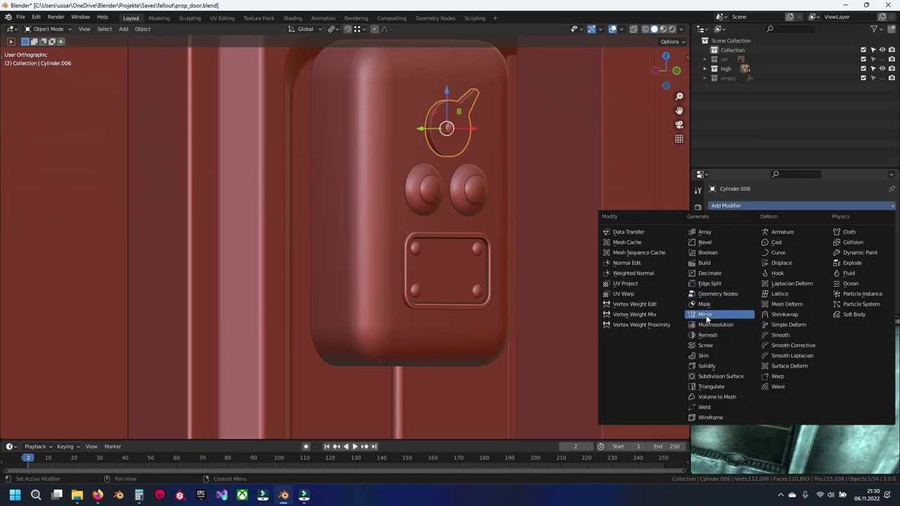
{"action": "left_click", "coordinate": [705, 315]}
{"action": "left_click", "coordinate": [802, 261]}
{"action": "scroll", "coordinate": [291, 245], "scroll_direction": "down", "scroll_amount": 10}
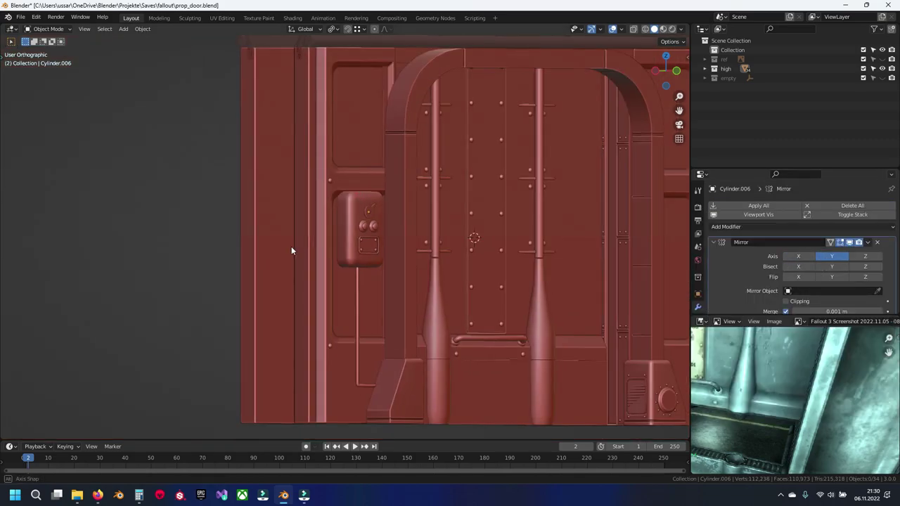
{"action": "scroll", "coordinate": [436, 246], "scroll_direction": "up", "scroll_amount": 5}
{"action": "key", "text": "ctrl+s"}
Reselect the small control-box plate, view the door from the side and bring up the Shift+S snap menu.
{"action": "scroll", "coordinate": [458, 250], "scroll_direction": "up", "scroll_amount": 3}
{"action": "mouse_move", "coordinate": [479, 245]}
{"action": "middle_mouse_down"}
{"action": "mouse_move", "coordinate": [293, 248]}
{"action": "mouse_move", "coordinate": [313, 260]}
{"action": "middle_mouse_up"}
{"action": "left_click", "coordinate": [314, 260]}
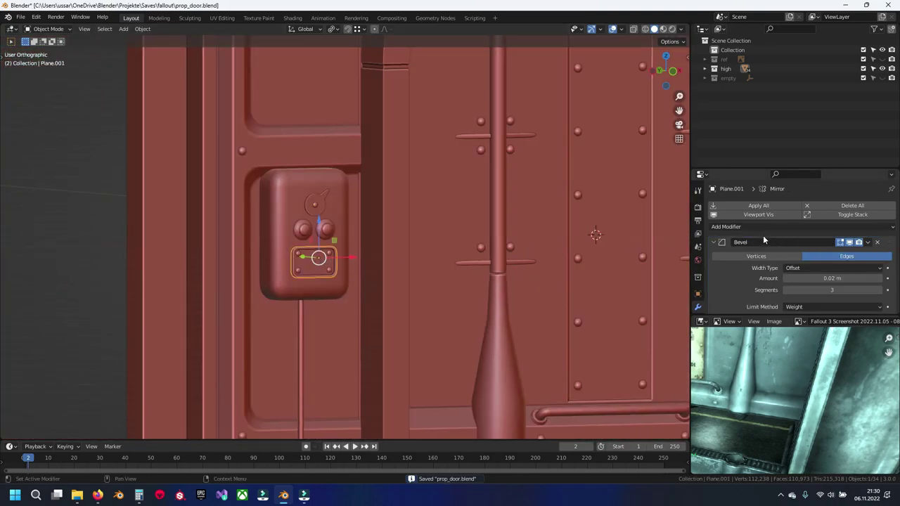
{"action": "scroll", "coordinate": [748, 261], "scroll_direction": "down", "scroll_amount": 5}
{"action": "scroll", "coordinate": [748, 262], "scroll_direction": "down", "scroll_amount": 5}
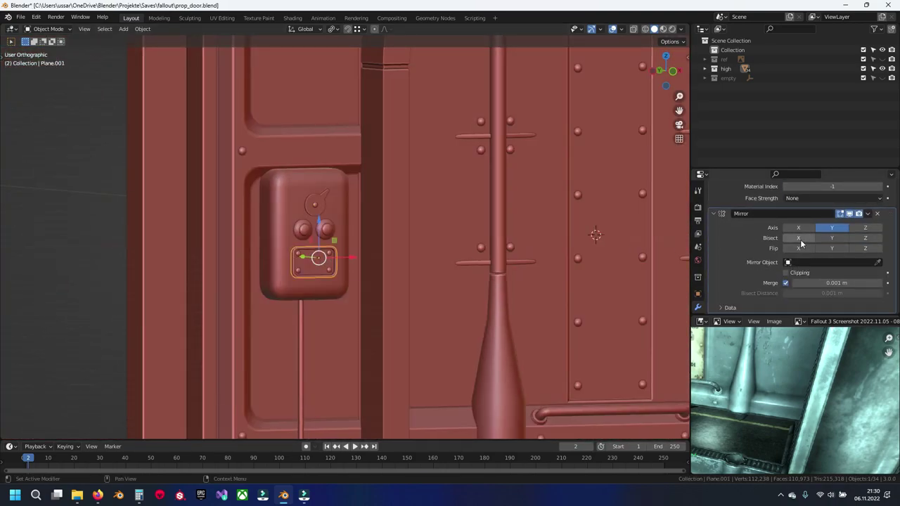
{"action": "scroll", "coordinate": [445, 230], "scroll_direction": "down", "scroll_amount": 5}
{"action": "scroll", "coordinate": [446, 230], "scroll_direction": "up", "scroll_amount": 5}
{"action": "middle_click_drag", "start_coordinate": [567, 238], "coordinate": [418, 239]}
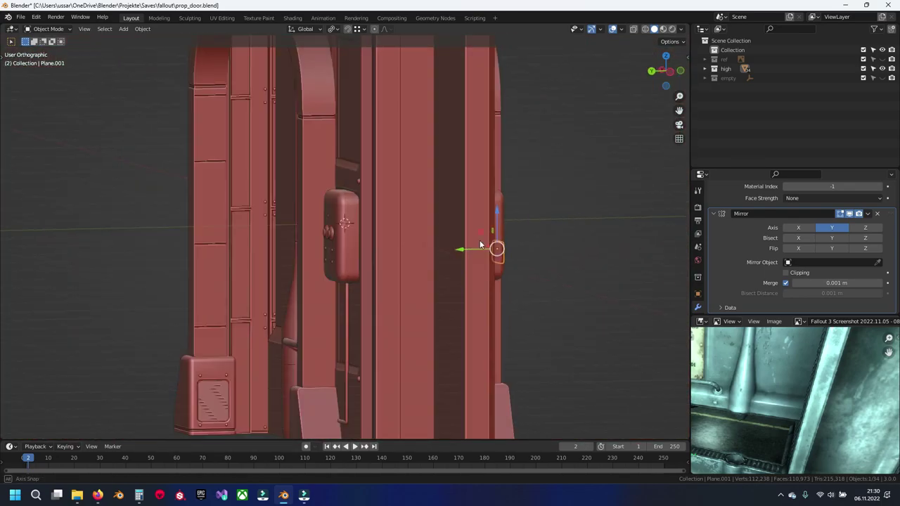
{"action": "key", "text": "shift+s"}
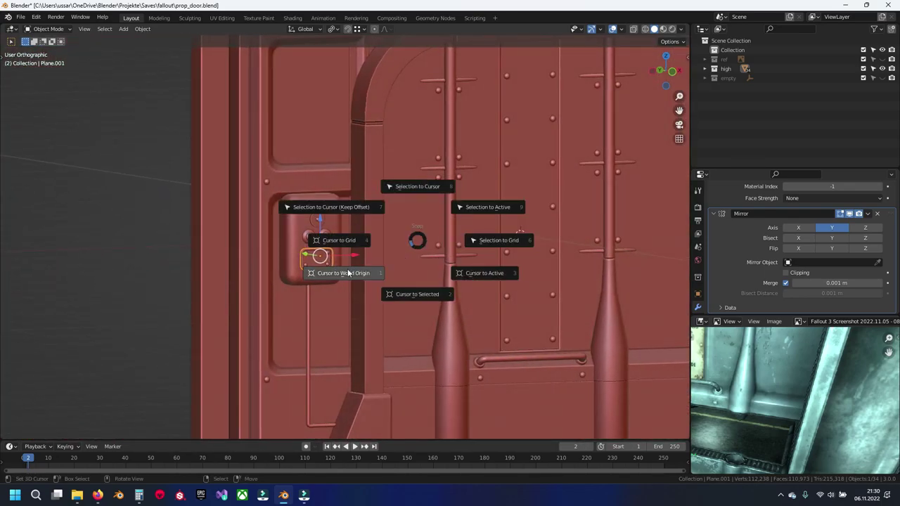
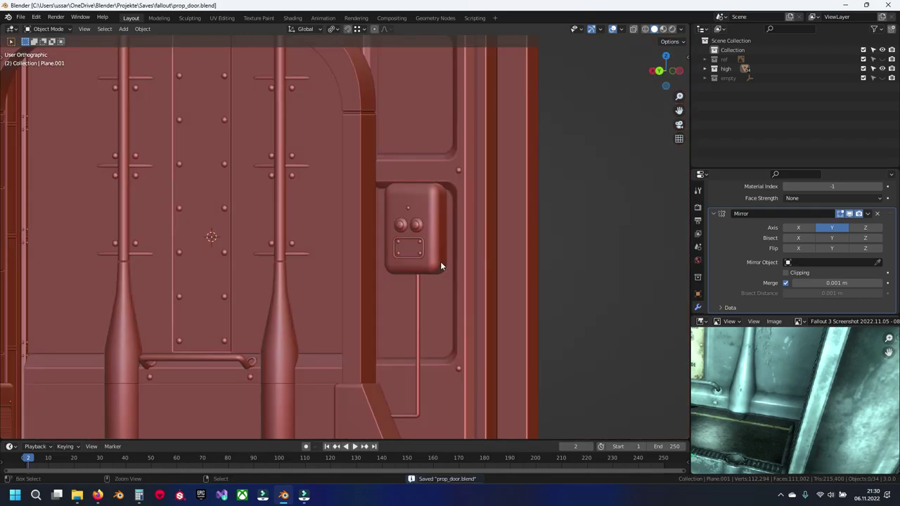
Save prop_door.blend, then select the control-box dial (Cylinder.006) and relocate its origin.
{"action": "mouse_move", "coordinate": [406, 267]}
{"action": "middle_mouse_down"}
{"action": "mouse_move", "coordinate": [396, 226]}
{"action": "mouse_move", "coordinate": [499, 185]}
{"action": "middle_mouse_up"}
{"action": "key", "text": "ctrl+s"}
{"action": "left_click", "coordinate": [512, 186]}
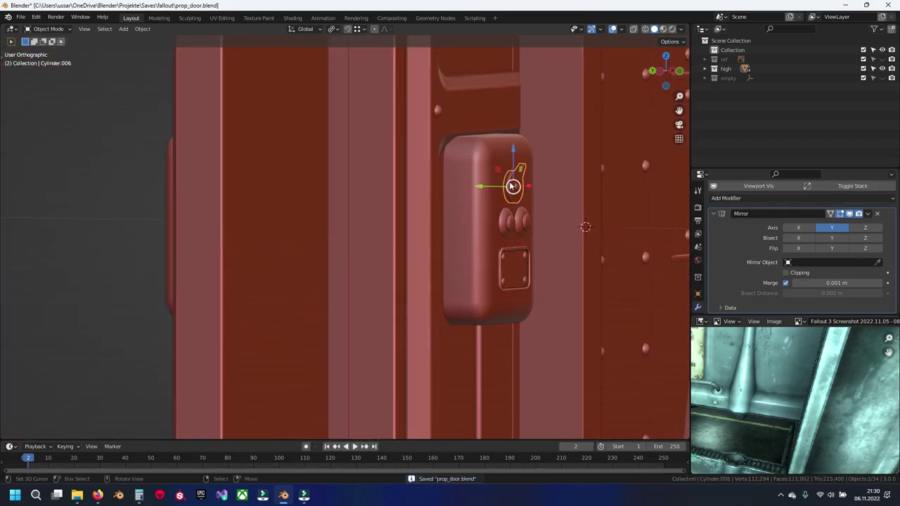
{"action": "key", "text": "shift+s"}
{"action": "left_click", "coordinate": [505, 219]}
Orbit round the door to a straight-on front view and select the door frame Plane.
{"action": "mouse_move", "coordinate": [378, 224]}
{"action": "middle_mouse_down"}
{"action": "mouse_move", "coordinate": [461, 231]}
{"action": "mouse_move", "coordinate": [310, 229]}
{"action": "mouse_move", "coordinate": [493, 232]}
{"action": "mouse_move", "coordinate": [295, 231]}
{"action": "middle_mouse_up"}
{"action": "scroll", "coordinate": [463, 231], "scroll_direction": "up", "scroll_amount": 1}
{"action": "scroll", "coordinate": [465, 231], "scroll_direction": "down", "scroll_amount": 3}
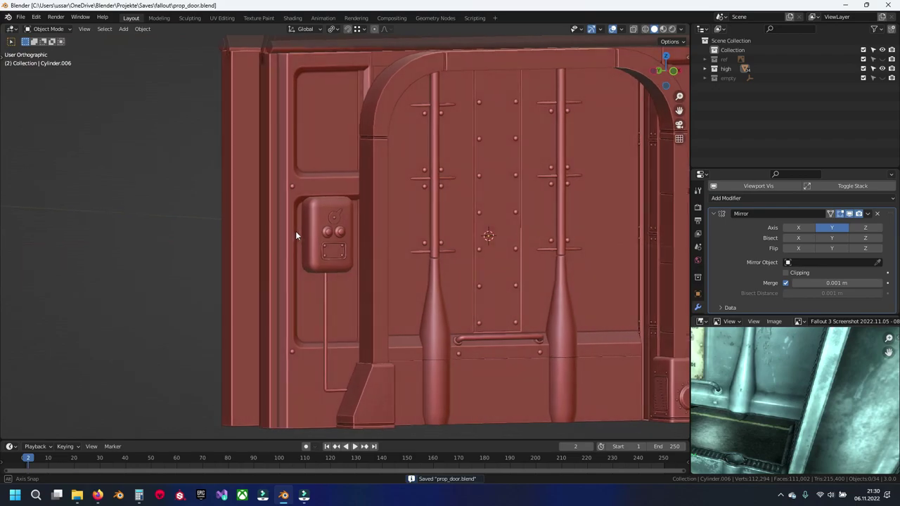
{"action": "scroll", "coordinate": [334, 225], "scroll_direction": "up", "scroll_amount": 3}
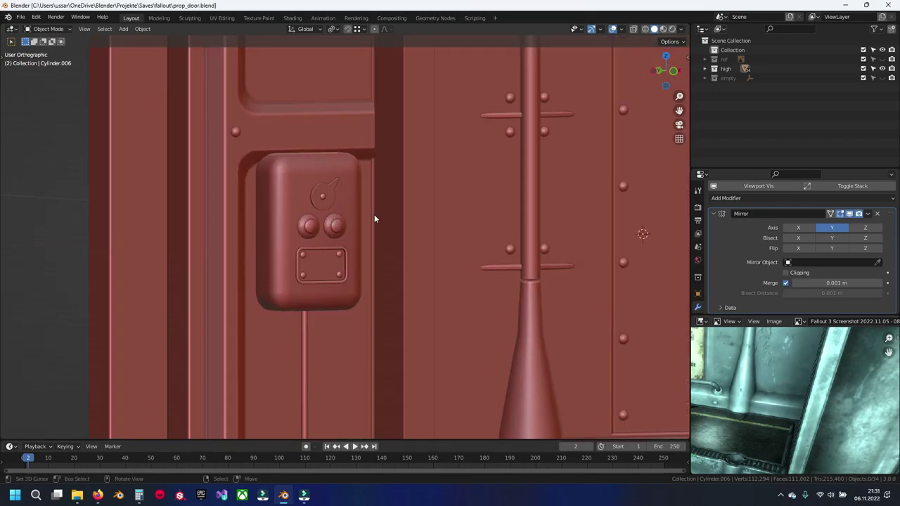
{"action": "scroll", "coordinate": [374, 218], "scroll_direction": "down", "scroll_amount": 1}
{"action": "scroll", "coordinate": [382, 215], "scroll_direction": "down", "scroll_amount": 3}
{"action": "mouse_move", "coordinate": [462, 216]}
{"action": "middle_mouse_down"}
{"action": "mouse_move", "coordinate": [386, 235]}
{"action": "mouse_move", "coordinate": [294, 236]}
{"action": "mouse_move", "coordinate": [311, 285]}
{"action": "mouse_move", "coordinate": [405, 224]}
{"action": "mouse_move", "coordinate": [431, 181]}
{"action": "mouse_move", "coordinate": [359, 192]}
{"action": "mouse_move", "coordinate": [342, 204]}
{"action": "mouse_move", "coordinate": [312, 256]}
{"action": "mouse_move", "coordinate": [338, 253]}
{"action": "middle_mouse_up"}
{"action": "mouse_move", "coordinate": [807, 427]}
{"action": "middle_mouse_down"}
{"action": "mouse_move", "coordinate": [792, 417]}
{"action": "mouse_move", "coordinate": [823, 352]}
{"action": "mouse_move", "coordinate": [743, 426]}
{"action": "mouse_move", "coordinate": [759, 421]}
{"action": "middle_mouse_up"}
{"action": "mouse_move", "coordinate": [529, 372]}
{"action": "middle_mouse_down"}
{"action": "mouse_move", "coordinate": [410, 321]}
{"action": "mouse_move", "coordinate": [415, 294]}
{"action": "mouse_move", "coordinate": [448, 283]}
{"action": "middle_mouse_up"}
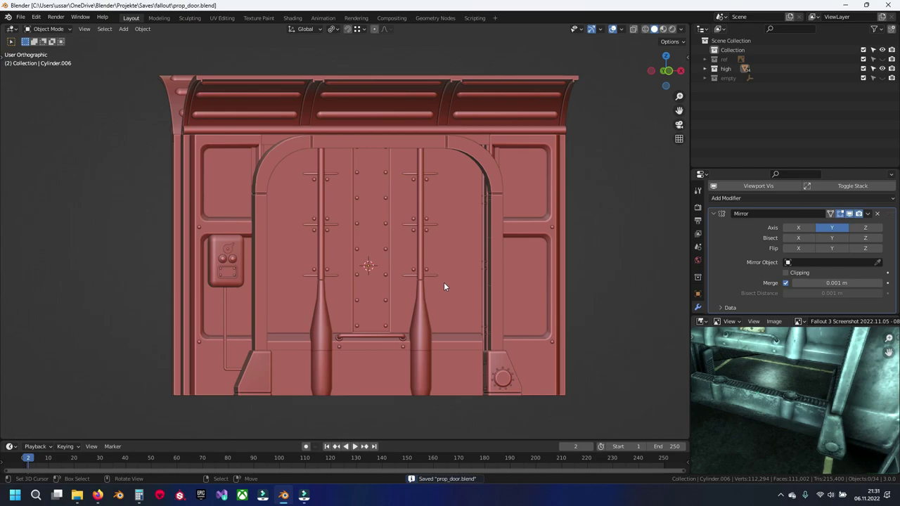
{"action": "mouse_move", "coordinate": [421, 219]}
{"action": "middle_mouse_down"}
{"action": "mouse_move", "coordinate": [457, 207]}
{"action": "mouse_move", "coordinate": [326, 302]}
{"action": "mouse_move", "coordinate": [355, 221]}
{"action": "middle_mouse_up"}
{"action": "left_click", "coordinate": [278, 191]}
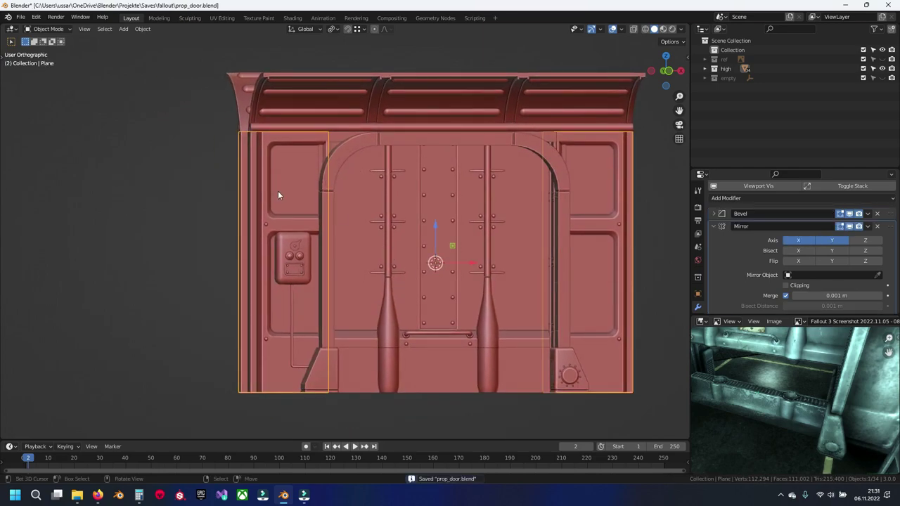
Set the frame's Bevel modifier Amount to 0.02 m.
{"action": "left_click", "coordinate": [716, 212]}
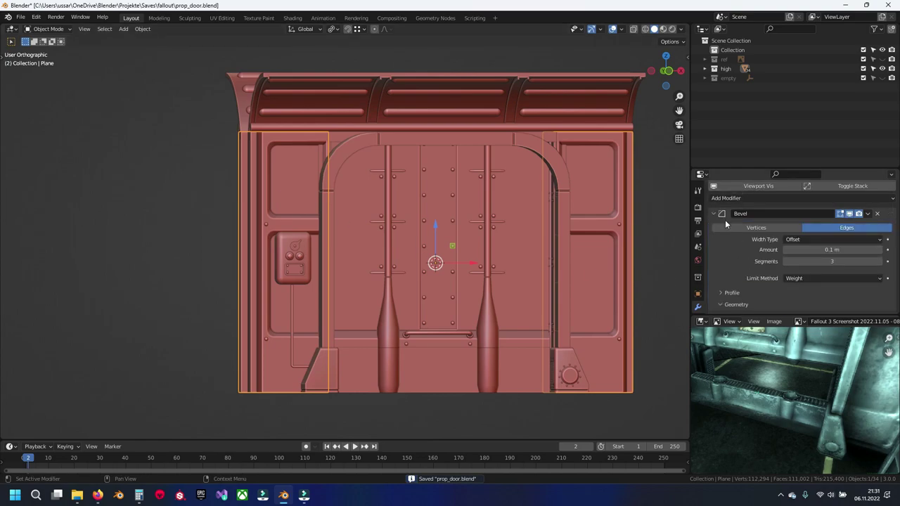
{"action": "left_click", "coordinate": [826, 249]}
{"action": "key", "text": "Return"}
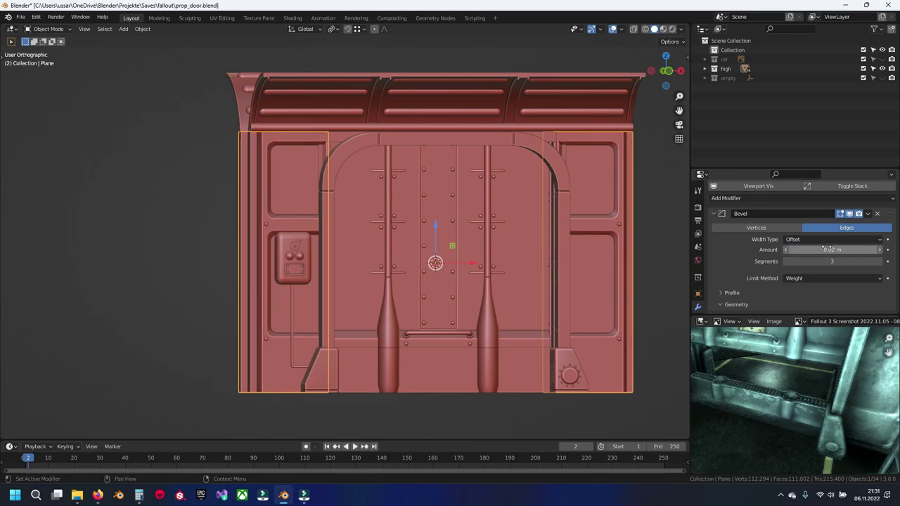
{"action": "scroll", "coordinate": [265, 193], "scroll_direction": "up", "scroll_amount": 2}
{"action": "scroll", "coordinate": [342, 225], "scroll_direction": "up", "scroll_amount": 3}
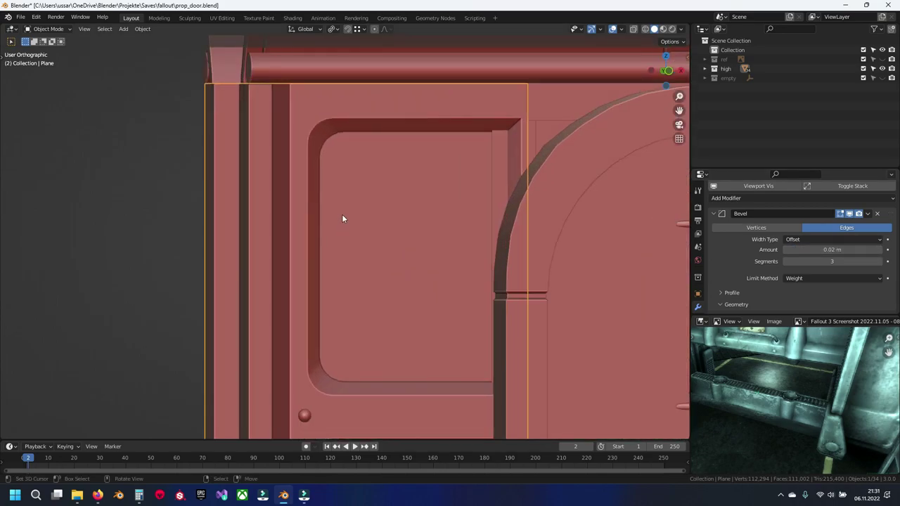
{"action": "middle_click_drag", "start_coordinate": [343, 218], "coordinate": [382, 248], "text": "shift"}
{"action": "scroll", "coordinate": [384, 246], "scroll_direction": "up", "scroll_amount": 2}
In Edit Mode, save, select the frame's sharp edges and reset their bevel weight to 0.
{"action": "key", "text": "Tab"}
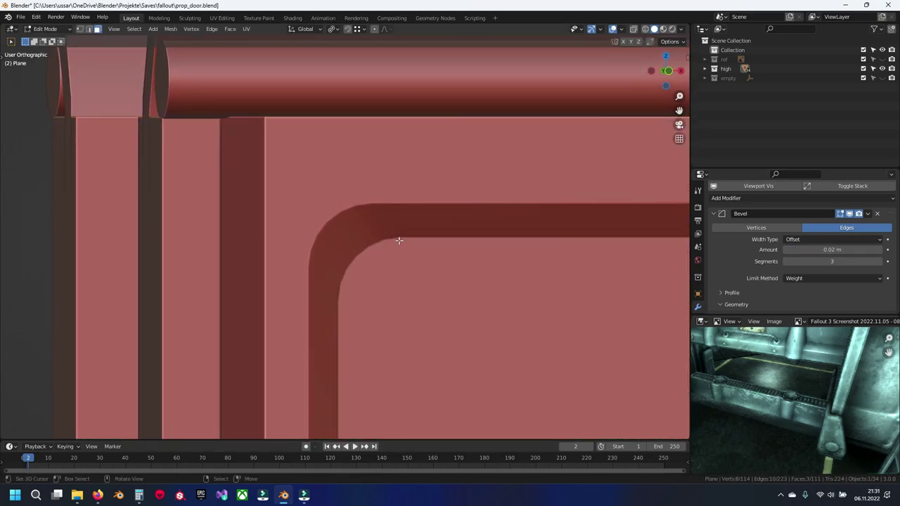
{"action": "scroll", "coordinate": [403, 239], "scroll_direction": "down", "scroll_amount": 2}
{"action": "scroll", "coordinate": [403, 239], "scroll_direction": "down", "scroll_amount": 3}
{"action": "scroll", "coordinate": [561, 272], "scroll_direction": "up", "scroll_amount": 3}
{"action": "middle_click_drag", "start_coordinate": [560, 271], "coordinate": [352, 260], "text": "shift"}
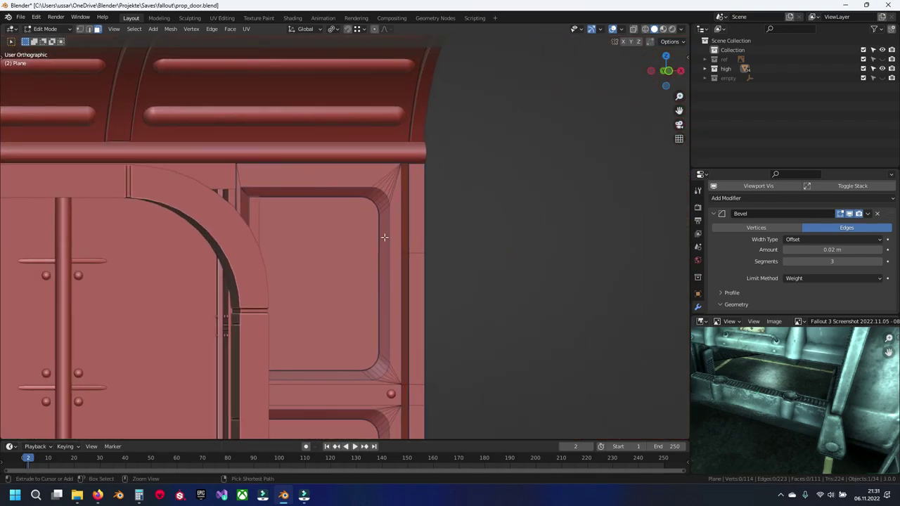
{"action": "key", "text": "ctrl+s"}
{"action": "left_click", "coordinate": [132, 29]}
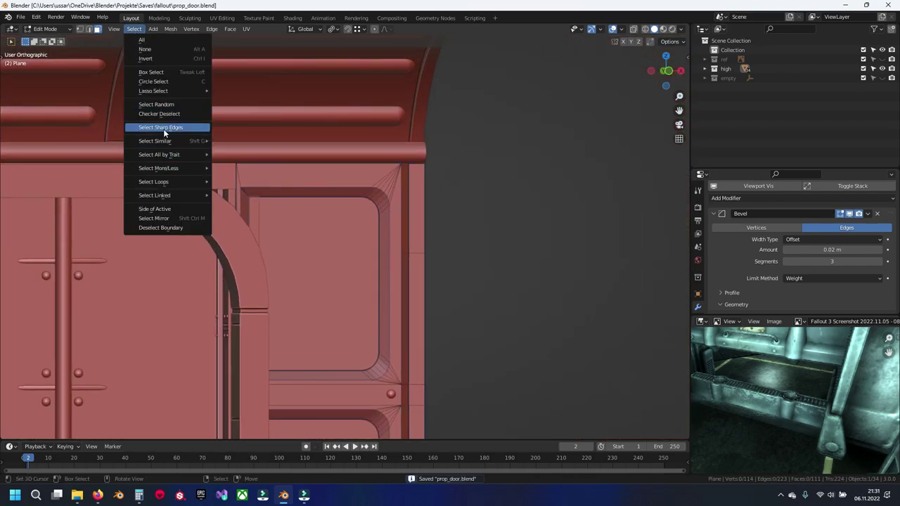
{"action": "left_click", "coordinate": [163, 128]}
{"action": "key", "text": "n"}
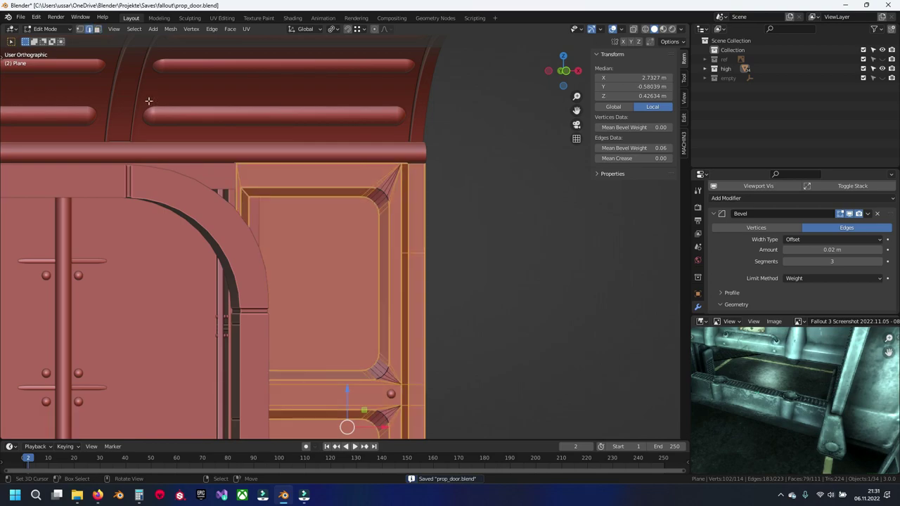
{"action": "key", "text": "alt+a"}
{"action": "left_click", "coordinate": [132, 29]}
{"action": "left_click", "coordinate": [163, 128]}
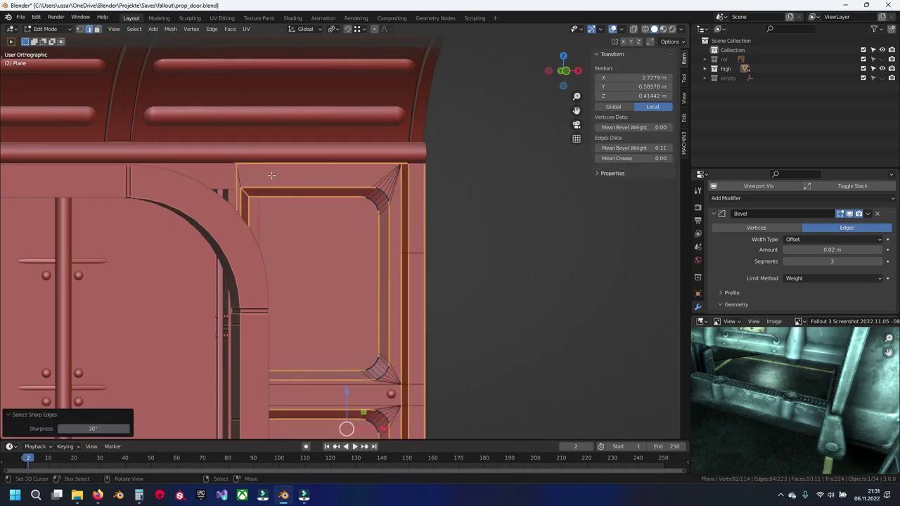
{"action": "scroll", "coordinate": [334, 236], "scroll_direction": "up", "scroll_amount": 3}
{"action": "left_click_drag", "start_coordinate": [633, 148], "coordinate": [654, 150]}
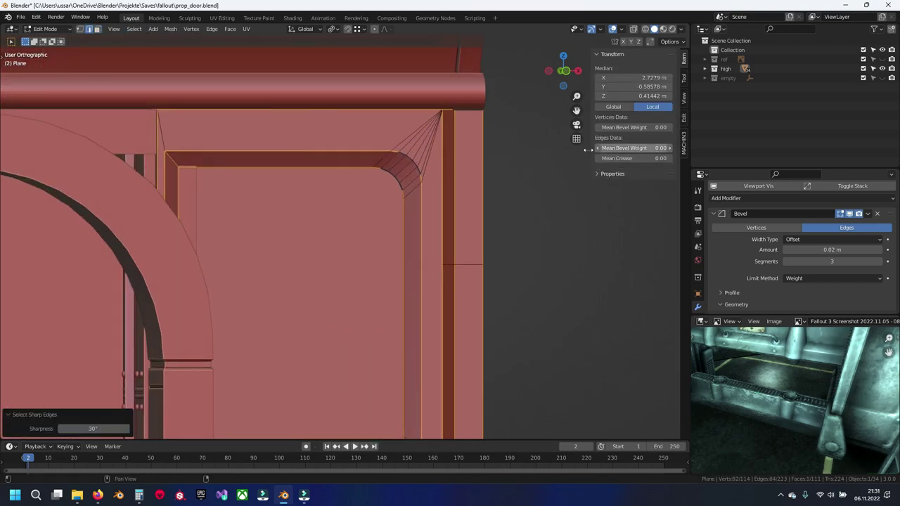
Select the edge loop at the frame's rounded corner and inspect the bevelled corners.
{"action": "scroll", "coordinate": [394, 169], "scroll_direction": "up", "scroll_amount": 2}
{"action": "scroll", "coordinate": [366, 182], "scroll_direction": "up", "scroll_amount": 2}
{"action": "left_click", "coordinate": [346, 191], "text": "alt"}
{"action": "scroll", "coordinate": [392, 160], "scroll_direction": "down", "scroll_amount": 5}
{"action": "scroll", "coordinate": [387, 223], "scroll_direction": "up", "scroll_amount": 4}
{"action": "scroll", "coordinate": [418, 203], "scroll_direction": "up", "scroll_amount": 2}
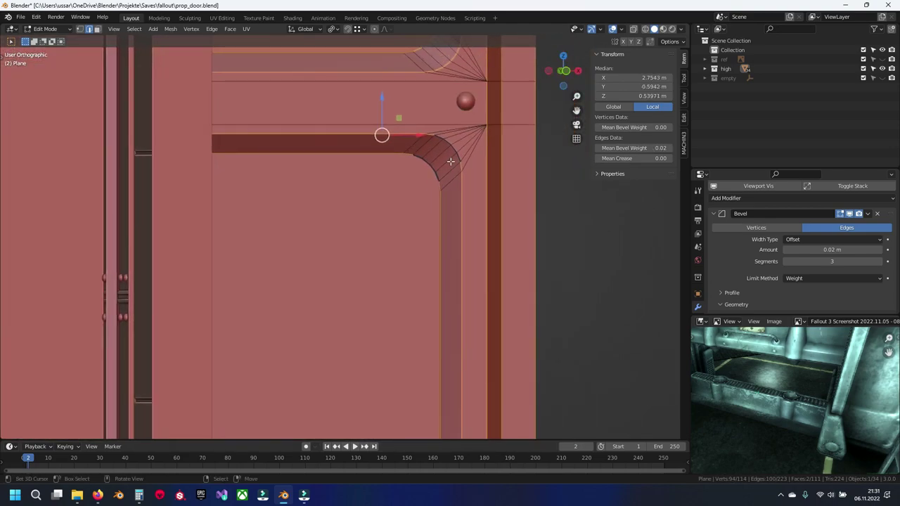
{"action": "scroll", "coordinate": [450, 162], "scroll_direction": "up", "scroll_amount": 1}
{"action": "middle_click_drag", "start_coordinate": [450, 161], "coordinate": [324, 223], "text": "shift"}
{"action": "scroll", "coordinate": [333, 219], "scroll_direction": "up", "scroll_amount": 3}
{"action": "scroll", "coordinate": [333, 196], "scroll_direction": "down", "scroll_amount": 2}
{"action": "mouse_move", "coordinate": [332, 196]}
{"action": "middle_mouse_down", "text": "shift"}
{"action": "mouse_move", "coordinate": [311, 312]}
{"action": "mouse_move", "coordinate": [382, 235]}
{"action": "middle_mouse_up", "text": "shift"}
{"action": "scroll", "coordinate": [426, 149], "scroll_direction": "up", "scroll_amount": 3}
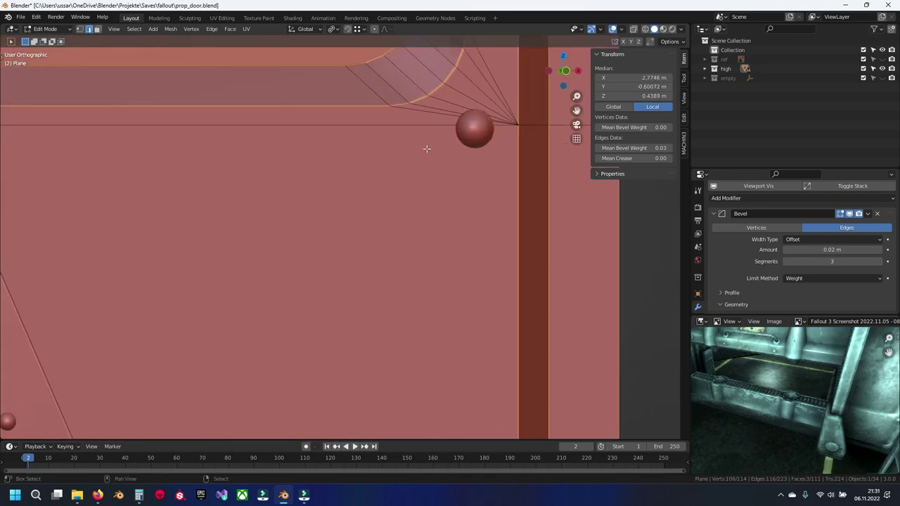
{"action": "scroll", "coordinate": [426, 148], "scroll_direction": "down", "scroll_amount": 3}
{"action": "middle_click_drag", "start_coordinate": [427, 148], "coordinate": [500, 187], "text": "shift"}
{"action": "scroll", "coordinate": [500, 187], "scroll_direction": "up", "scroll_amount": 3}
{"action": "type", "text": "0"}
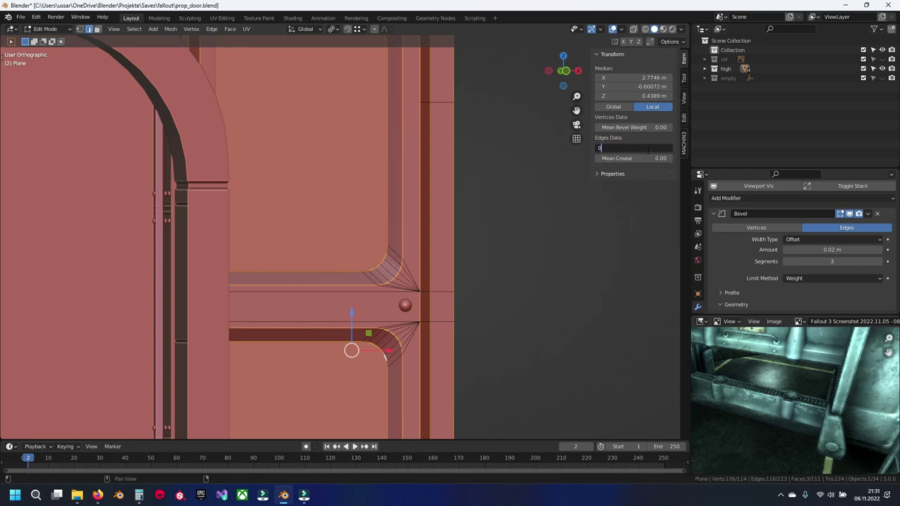
Give the selected edges a Mean Bevel Weight of 0.22 and return to Object Mode.
{"action": "key", "text": "Return"}
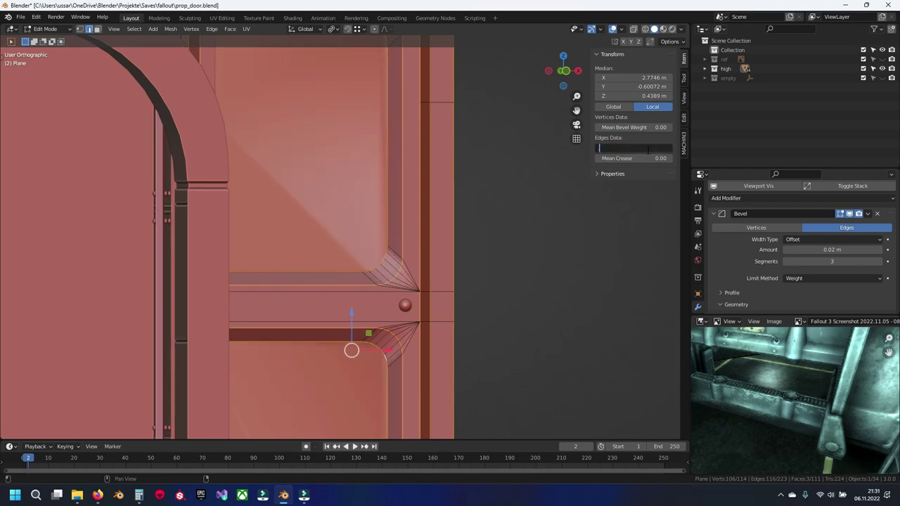
{"action": "type", "text": ".22"}
{"action": "key", "text": "Return"}
{"action": "scroll", "coordinate": [431, 130], "scroll_direction": "down", "scroll_amount": 3}
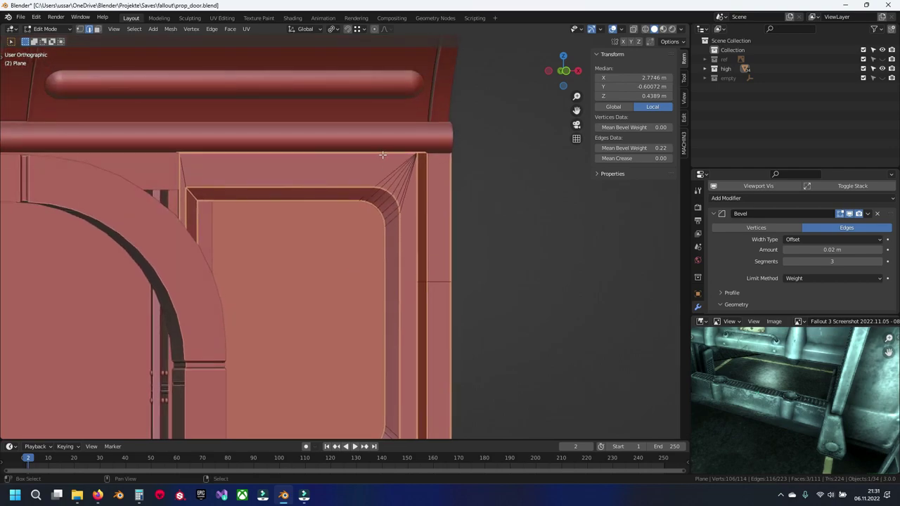
{"action": "scroll", "coordinate": [372, 237], "scroll_direction": "up", "scroll_amount": 5}
{"action": "key", "text": "Tab"}
{"action": "scroll", "coordinate": [408, 249], "scroll_direction": "up", "scroll_amount": 2}
{"action": "scroll", "coordinate": [407, 253], "scroll_direction": "down", "scroll_amount": 5}
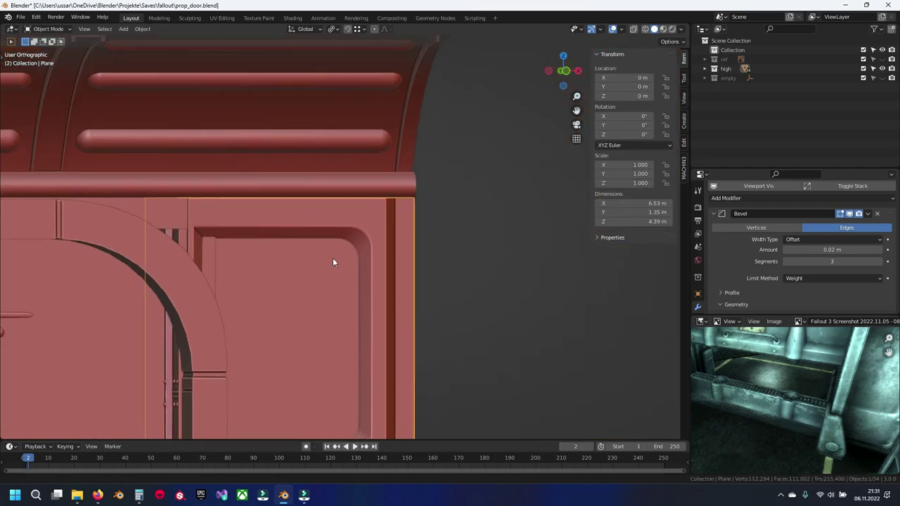
{"action": "scroll", "coordinate": [397, 220], "scroll_direction": "up", "scroll_amount": 1}
{"action": "scroll", "coordinate": [386, 232], "scroll_direction": "down", "scroll_amount": 2}
Select the door's top canopy and orbit to look down on it.
{"action": "scroll", "coordinate": [376, 191], "scroll_direction": "up", "scroll_amount": 2}
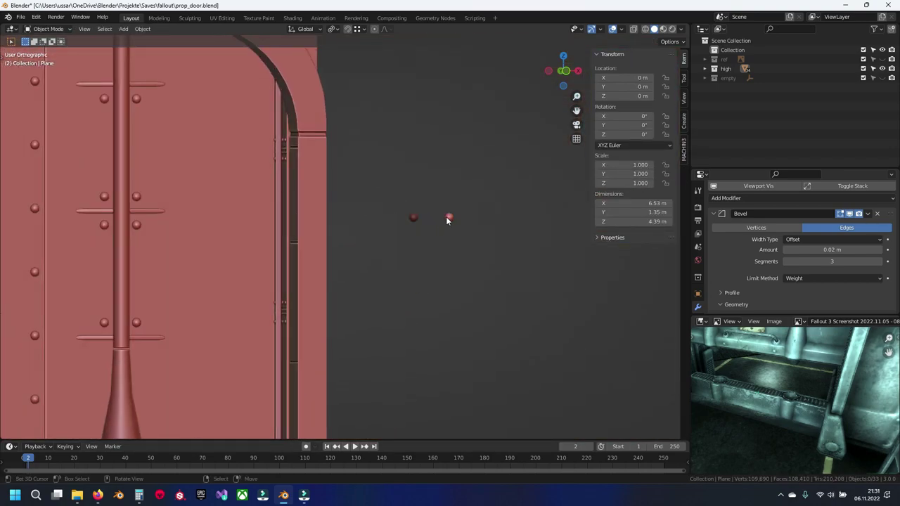
{"action": "left_click", "coordinate": [445, 217]}
{"action": "scroll", "coordinate": [381, 174], "scroll_direction": "down", "scroll_amount": 5}
{"action": "scroll", "coordinate": [398, 215], "scroll_direction": "up", "scroll_amount": 1}
{"action": "scroll", "coordinate": [398, 211], "scroll_direction": "up", "scroll_amount": 2}
{"action": "left_click", "coordinate": [402, 176]}
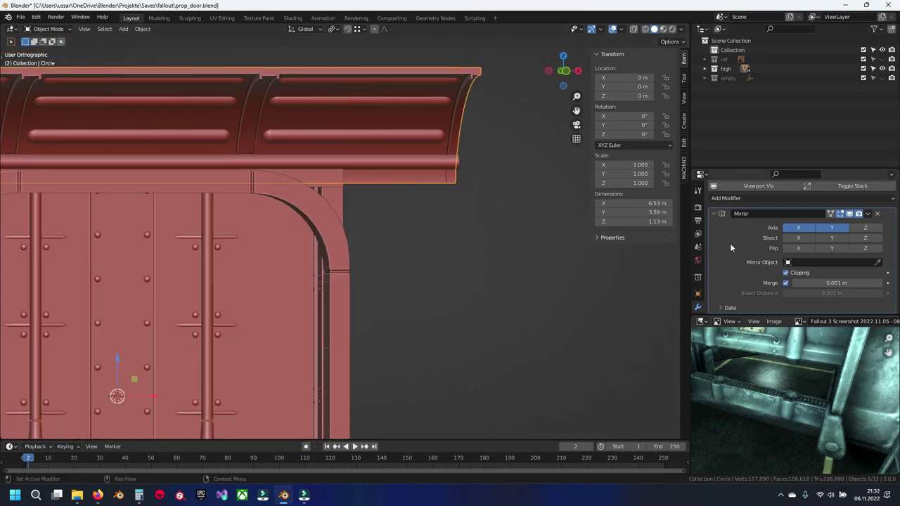
{"action": "mouse_move", "coordinate": [480, 257]}
{"action": "middle_mouse_down"}
{"action": "mouse_move", "coordinate": [439, 190]}
{"action": "mouse_move", "coordinate": [461, 210]}
{"action": "middle_mouse_up"}
{"action": "scroll", "coordinate": [482, 229], "scroll_direction": "up", "scroll_amount": 2}
Add a Bevel modifier to the canopy limited by Weight, with Arc outer miter and Harden Normals.
{"action": "left_click", "coordinate": [766, 199]}
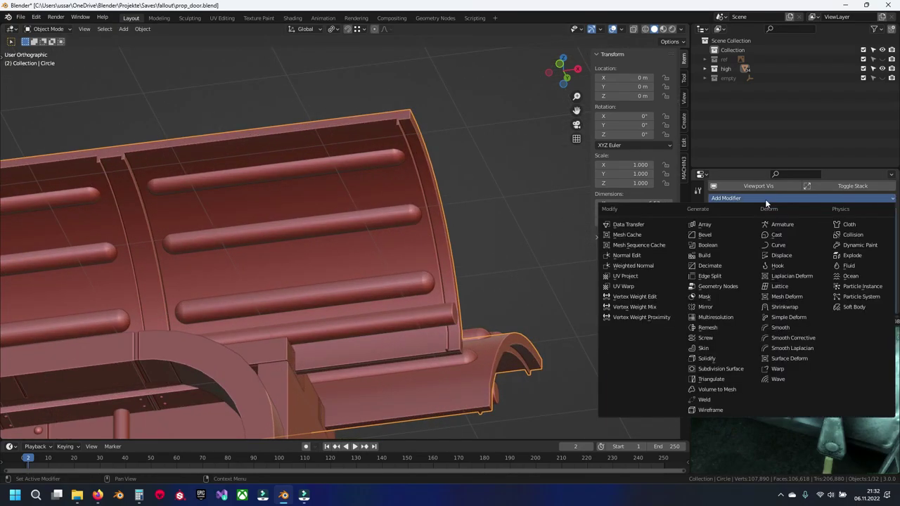
{"action": "middle_click_drag", "start_coordinate": [446, 222], "coordinate": [496, 224], "text": "shift"}
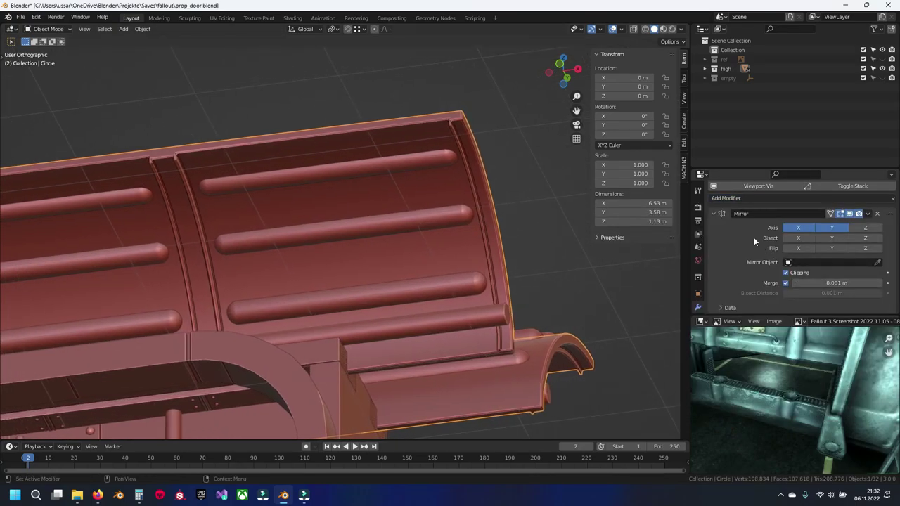
{"action": "scroll", "coordinate": [754, 238], "scroll_direction": "down", "scroll_amount": 5}
{"action": "left_click_drag", "start_coordinate": [832, 241], "coordinate": [823, 241]}
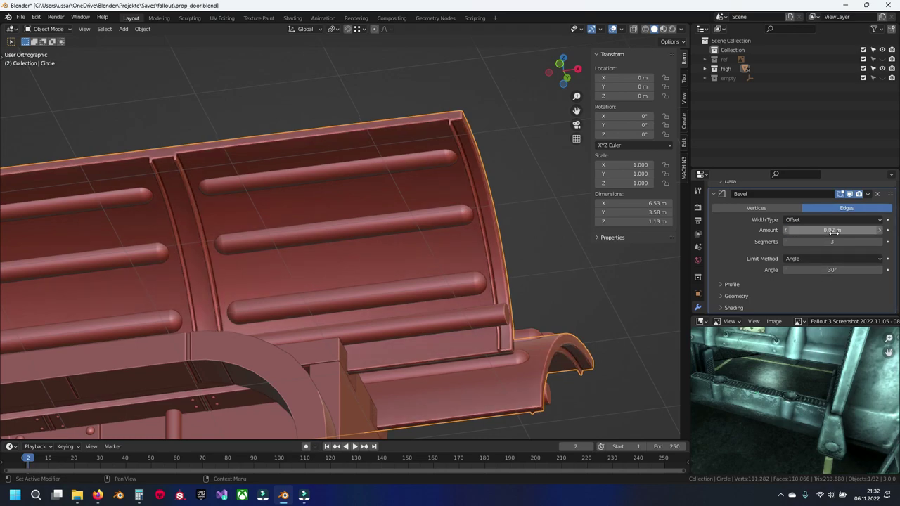
{"action": "left_click", "coordinate": [812, 258]}
{"action": "left_click", "coordinate": [809, 283]}
{"action": "left_click", "coordinate": [732, 296]}
{"action": "scroll", "coordinate": [731, 296], "scroll_direction": "down", "scroll_amount": 3}
{"action": "left_click", "coordinate": [807, 242]}
{"action": "left_click", "coordinate": [793, 273]}
{"action": "left_click", "coordinate": [727, 308]}
{"action": "scroll", "coordinate": [771, 292], "scroll_direction": "down", "scroll_amount": 3}
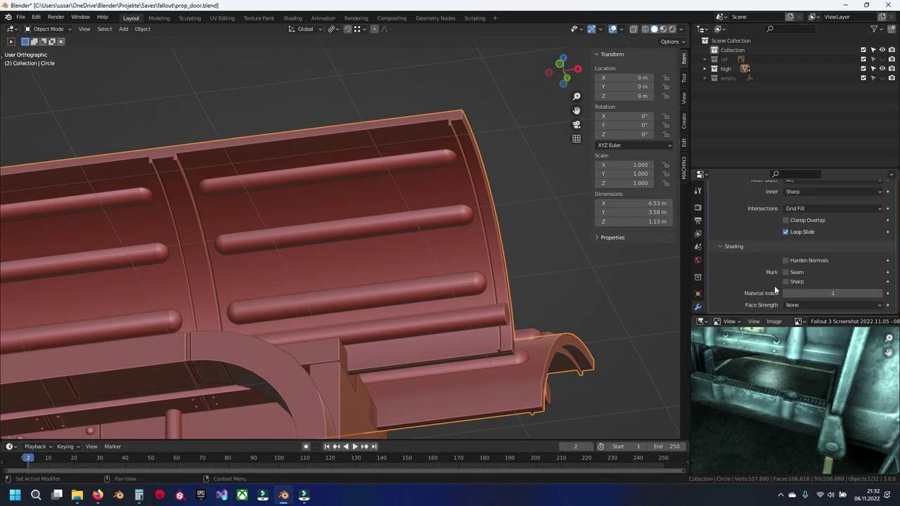
{"action": "left_click", "coordinate": [786, 260]}
Give the canopy's sharp edges a 0.22 bevel weight, then return to Object Mode.
{"action": "key", "text": "Tab"}
{"action": "mouse_move", "coordinate": [263, 270]}
{"action": "middle_mouse_down"}
{"action": "mouse_move", "coordinate": [277, 257]}
{"action": "mouse_move", "coordinate": [299, 256]}
{"action": "middle_mouse_up"}
{"action": "left_click", "coordinate": [134, 29]}
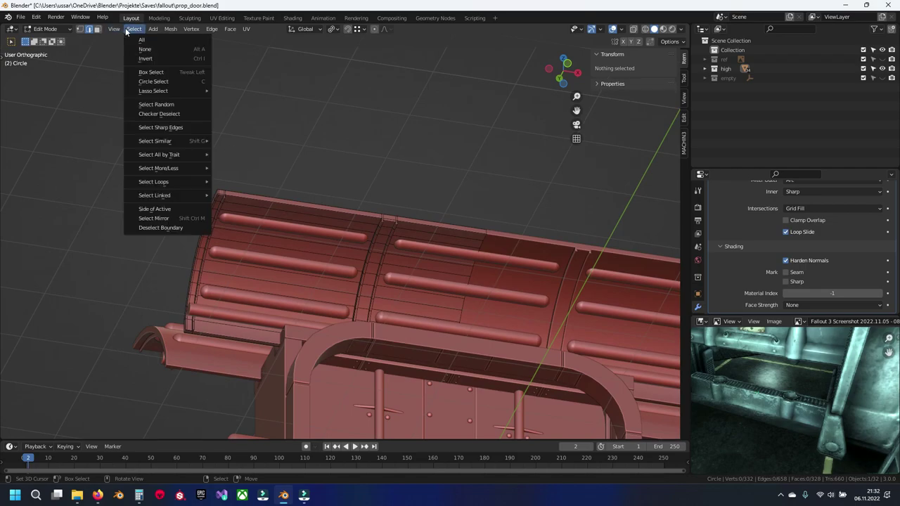
{"action": "left_click", "coordinate": [141, 133]}
{"action": "scroll", "coordinate": [226, 221], "scroll_direction": "up", "scroll_amount": 5}
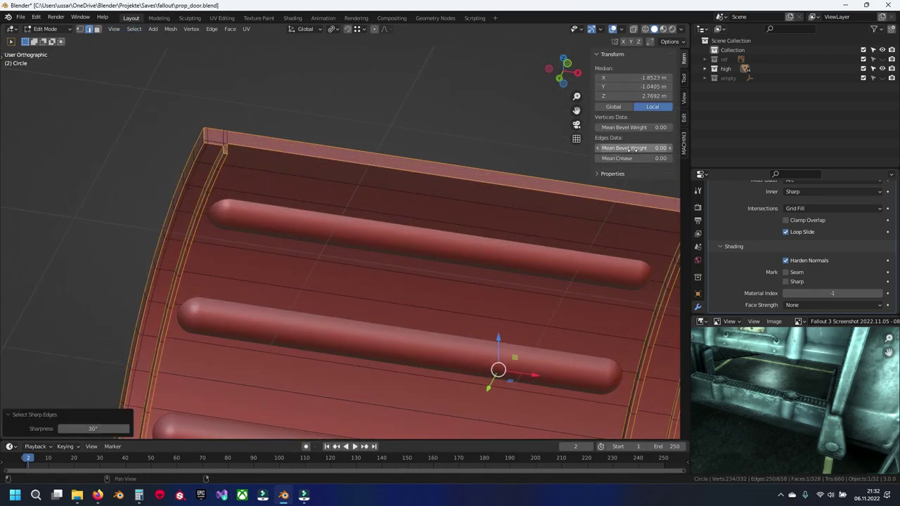
{"action": "type", "text": "22"}
{"action": "key", "text": "Return"}
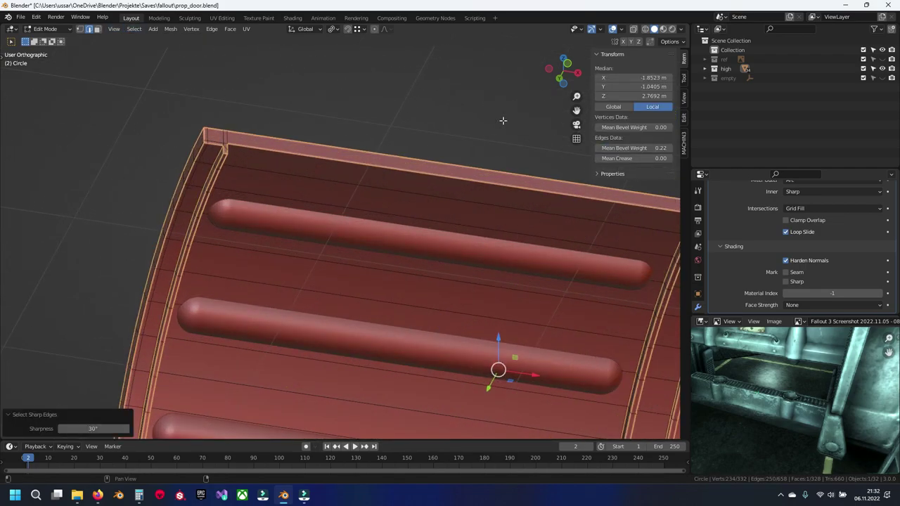
{"action": "scroll", "coordinate": [311, 237], "scroll_direction": "up", "scroll_amount": 2}
{"action": "scroll", "coordinate": [328, 270], "scroll_direction": "up", "scroll_amount": 3}
{"action": "scroll", "coordinate": [322, 207], "scroll_direction": "up", "scroll_amount": 3}
{"action": "scroll", "coordinate": [398, 294], "scroll_direction": "up", "scroll_amount": 2}
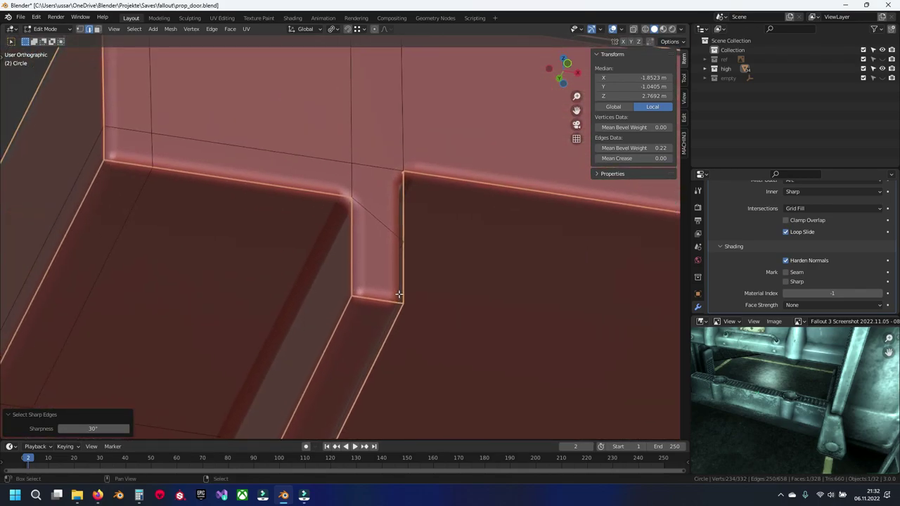
{"action": "key", "text": "Tab"}
{"action": "scroll", "coordinate": [398, 289], "scroll_direction": "down", "scroll_amount": 5}
{"action": "scroll", "coordinate": [332, 233], "scroll_direction": "up", "scroll_amount": 1}
{"action": "scroll", "coordinate": [258, 196], "scroll_direction": "up", "scroll_amount": 2}
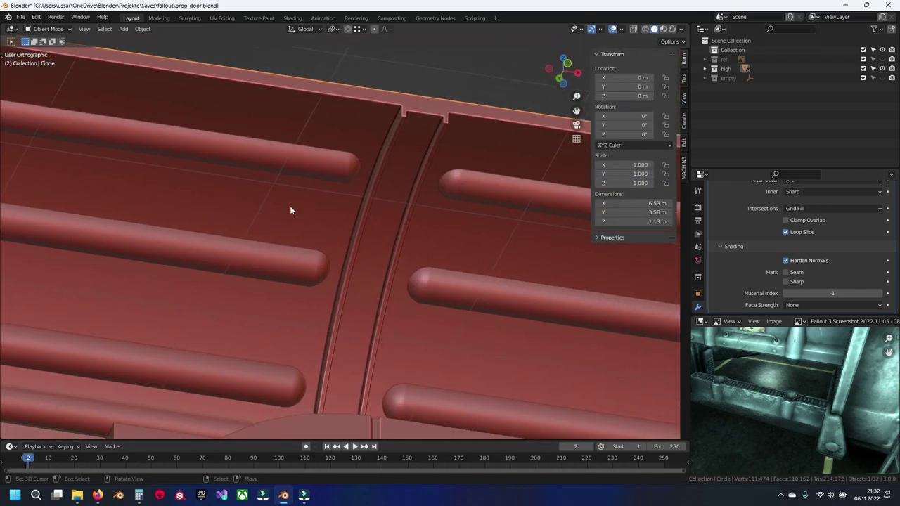
{"action": "scroll", "coordinate": [423, 246], "scroll_direction": "up", "scroll_amount": 2}
{"action": "scroll", "coordinate": [423, 247], "scroll_direction": "down", "scroll_amount": 4}
{"action": "scroll", "coordinate": [281, 147], "scroll_direction": "down", "scroll_amount": 1}
{"action": "scroll", "coordinate": [309, 203], "scroll_direction": "up", "scroll_amount": 1}
{"action": "scroll", "coordinate": [308, 221], "scroll_direction": "up", "scroll_amount": 2}
{"action": "scroll", "coordinate": [308, 221], "scroll_direction": "down", "scroll_amount": 2}
Hide the outer circular shell, then select and hide the rods.
{"action": "key", "text": "h"}
{"action": "scroll", "coordinate": [429, 220], "scroll_direction": "up", "scroll_amount": 2}
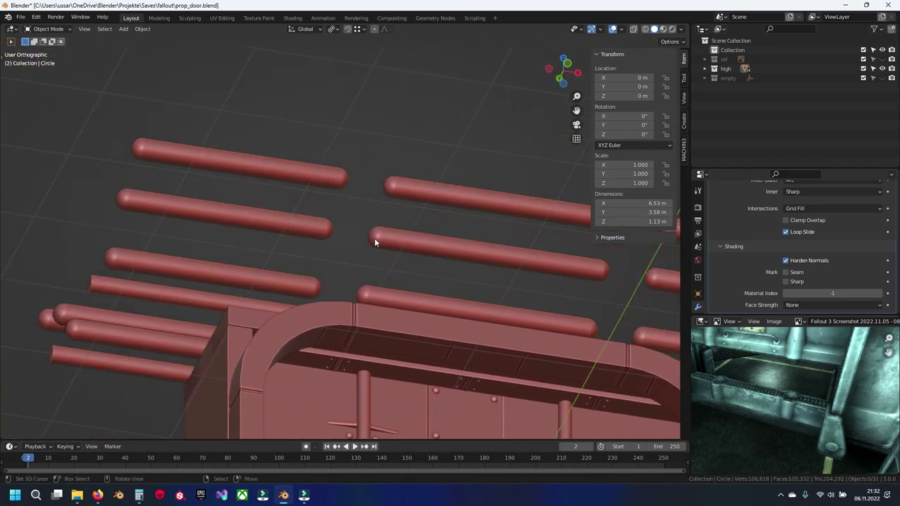
{"action": "left_click", "coordinate": [374, 238]}
{"action": "key", "text": "h"}
{"action": "scroll", "coordinate": [320, 245], "scroll_direction": "up", "scroll_amount": 1}
{"action": "scroll", "coordinate": [320, 245], "scroll_direction": "up", "scroll_amount": 2}
Hide the left rods and the arched door frame to expose the top slab.
{"action": "left_click", "coordinate": [199, 189]}
{"action": "key", "text": "h"}
{"action": "mouse_move", "coordinate": [199, 185]}
{"action": "middle_mouse_down"}
{"action": "mouse_move", "coordinate": [286, 171]}
{"action": "mouse_move", "coordinate": [362, 129]}
{"action": "middle_mouse_up"}
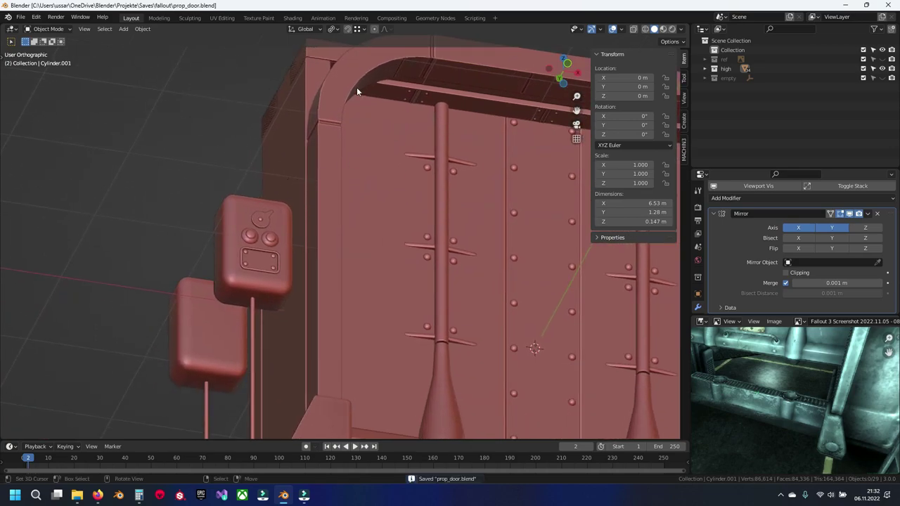
{"action": "left_click", "coordinate": [356, 91]}
{"action": "middle_click_drag", "start_coordinate": [357, 92], "coordinate": [328, 176]}
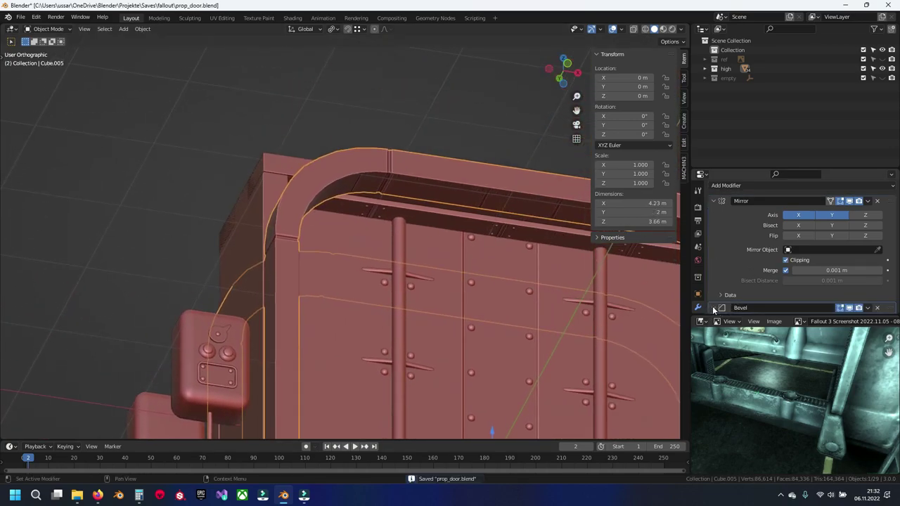
{"action": "left_click", "coordinate": [714, 308]}
{"action": "scroll", "coordinate": [766, 251], "scroll_direction": "down", "scroll_amount": 3}
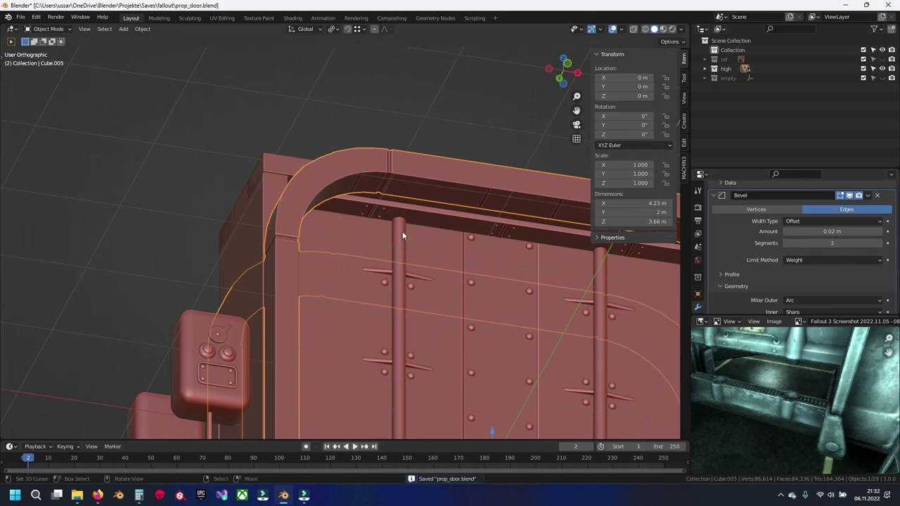
{"action": "key", "text": "h"}
Select the top slab and add a Bevel modifier to it.
{"action": "left_click", "coordinate": [354, 182]}
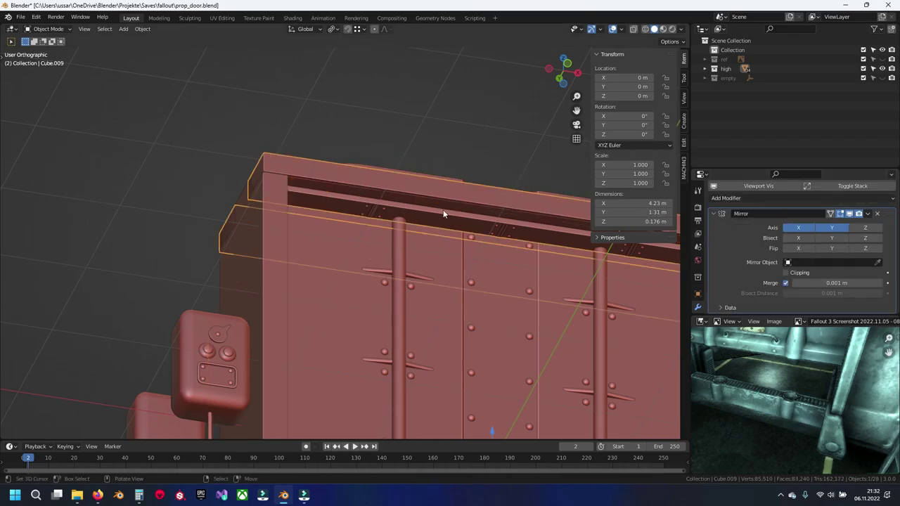
{"action": "middle_click_drag", "start_coordinate": [457, 211], "coordinate": [403, 267]}
{"action": "scroll", "coordinate": [348, 246], "scroll_direction": "up", "scroll_amount": 4}
{"action": "middle_click_drag", "start_coordinate": [348, 246], "coordinate": [392, 255]}
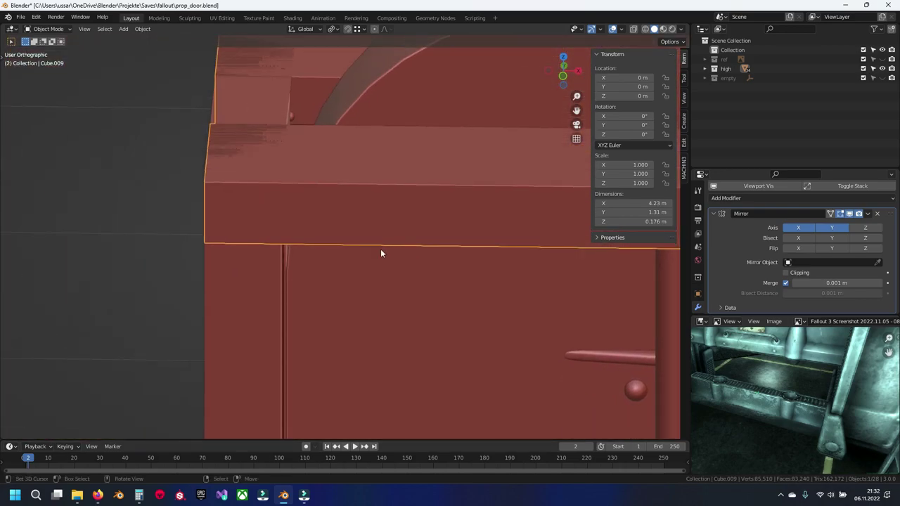
{"action": "scroll", "coordinate": [353, 242], "scroll_direction": "up", "scroll_amount": 3}
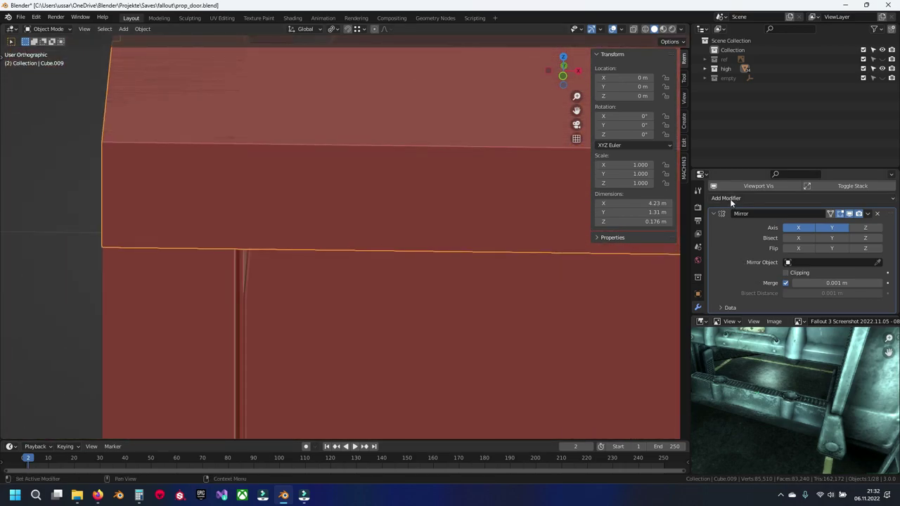
{"action": "left_click", "coordinate": [730, 198]}
{"action": "left_click", "coordinate": [711, 237]}
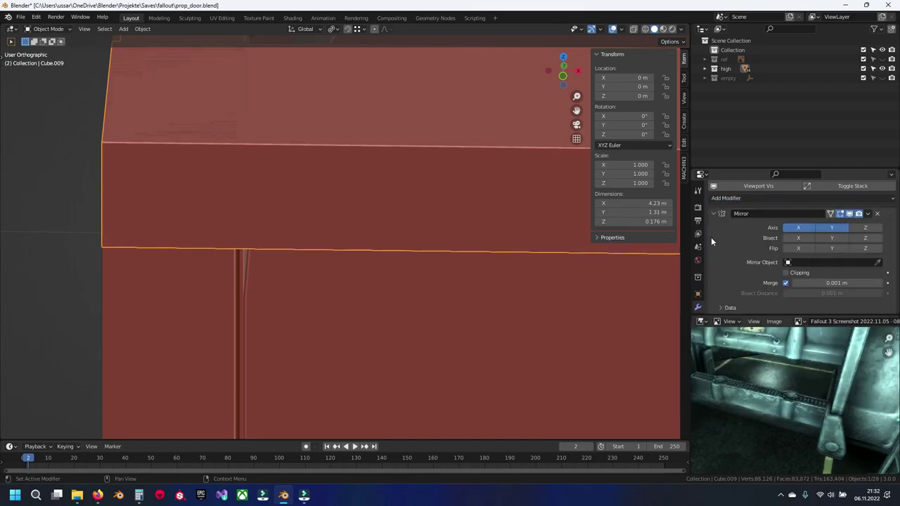
{"action": "scroll", "coordinate": [809, 260], "scroll_direction": "down", "scroll_amount": 2}
{"action": "scroll", "coordinate": [746, 238], "scroll_direction": "down", "scroll_amount": 2}
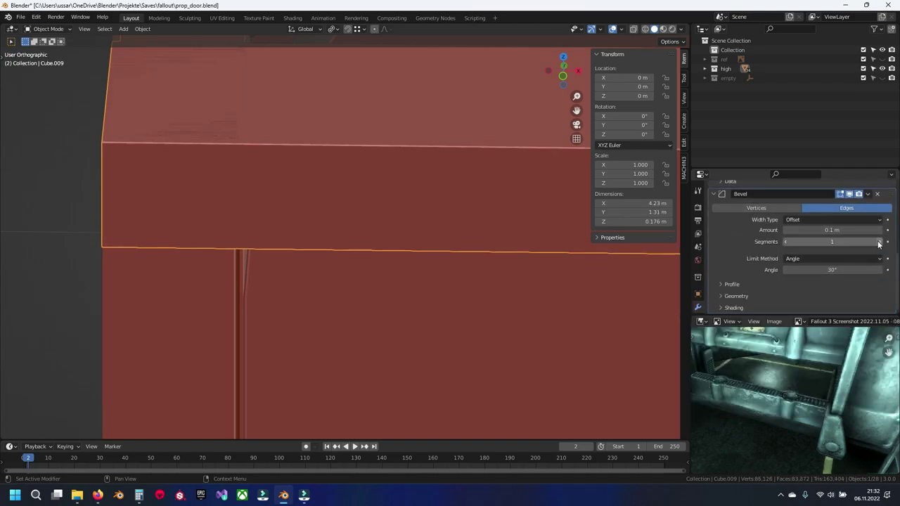
Set the slab's bevel to 3 segments, 0.02 m, Weight limit method and Arc outer miter.
{"action": "left_click", "coordinate": [879, 241]}
{"action": "left_click", "coordinate": [839, 230]}
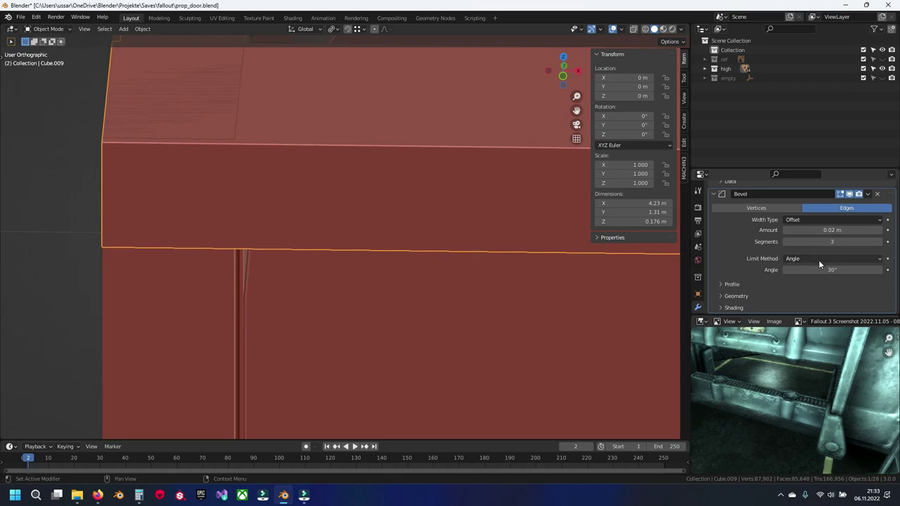
{"action": "left_click", "coordinate": [817, 260]}
{"action": "left_click", "coordinate": [808, 291]}
{"action": "left_click", "coordinate": [728, 296]}
{"action": "scroll", "coordinate": [774, 267], "scroll_direction": "down", "scroll_amount": 2}
{"action": "left_click", "coordinate": [812, 241]}
{"action": "left_click", "coordinate": [798, 280]}
{"action": "scroll", "coordinate": [738, 308], "scroll_direction": "down", "scroll_amount": 2}
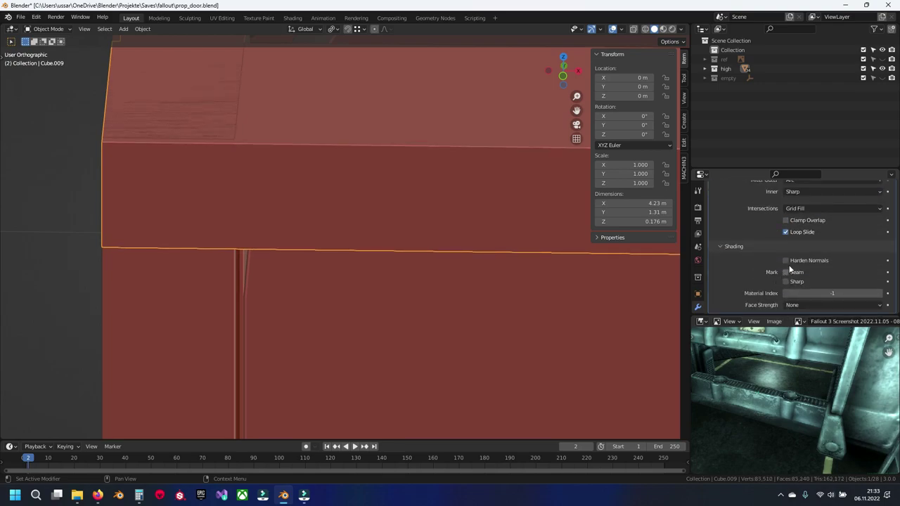
Select all sharp edges of the slab and give them a 0.22 bevel weight.
{"action": "key", "text": "Tab"}
{"action": "key", "text": "alt+a"}
{"action": "left_click", "coordinate": [138, 29]}
{"action": "left_click", "coordinate": [165, 129]}
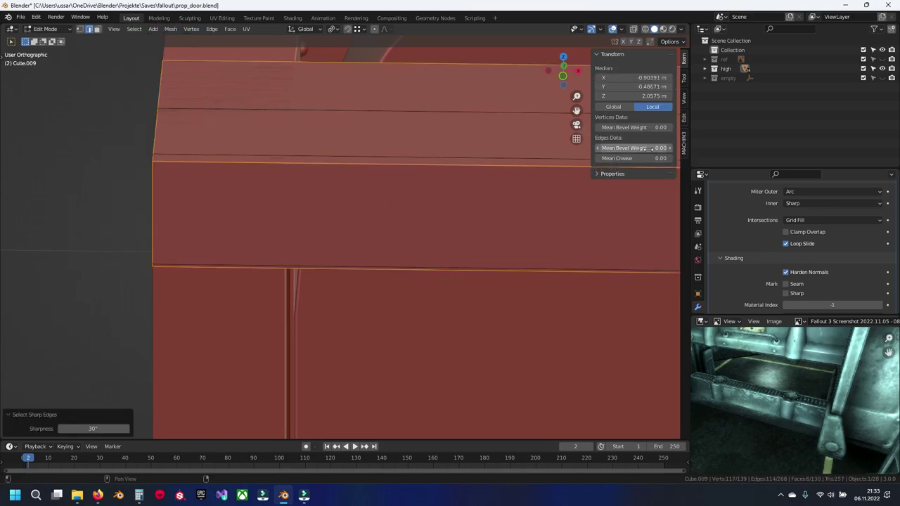
{"action": "key", "text": "Return"}
{"action": "mouse_move", "coordinate": [361, 169]}
{"action": "middle_mouse_down"}
{"action": "mouse_move", "coordinate": [357, 232]}
{"action": "mouse_move", "coordinate": [434, 205]}
{"action": "mouse_move", "coordinate": [384, 239]}
{"action": "middle_mouse_up"}
{"action": "key", "text": "Tab"}
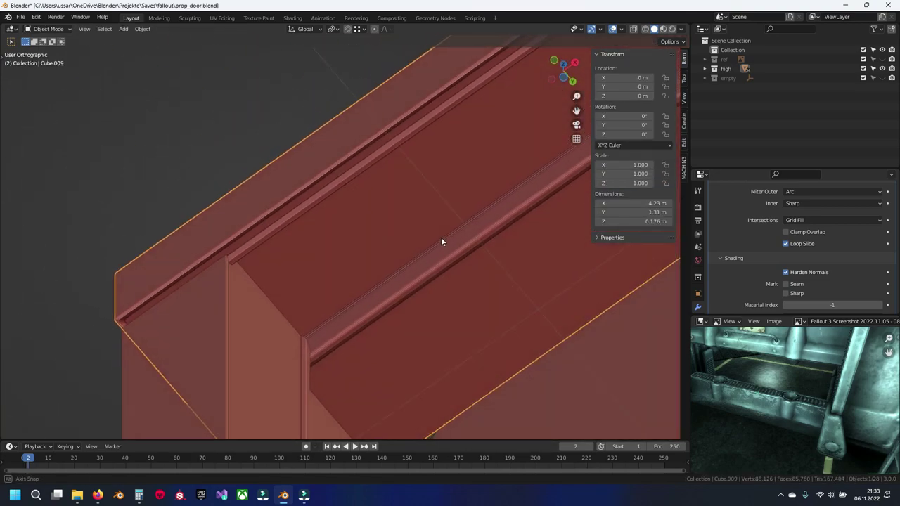
Shade the slab smooth with auto smooth enabled at 30°.
{"action": "scroll", "coordinate": [443, 243], "scroll_direction": "up", "scroll_amount": 3}
{"action": "middle_click_drag", "start_coordinate": [450, 249], "coordinate": [420, 234]}
{"action": "scroll", "coordinate": [424, 235], "scroll_direction": "up", "scroll_amount": 2}
{"action": "key", "text": "q"}
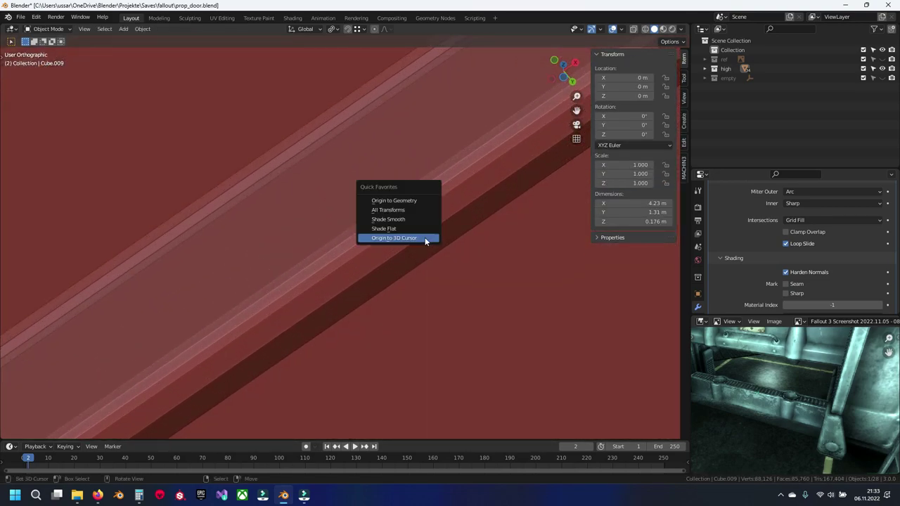
{"action": "key", "text": "q"}
{"action": "left_click", "coordinate": [256, 261]}
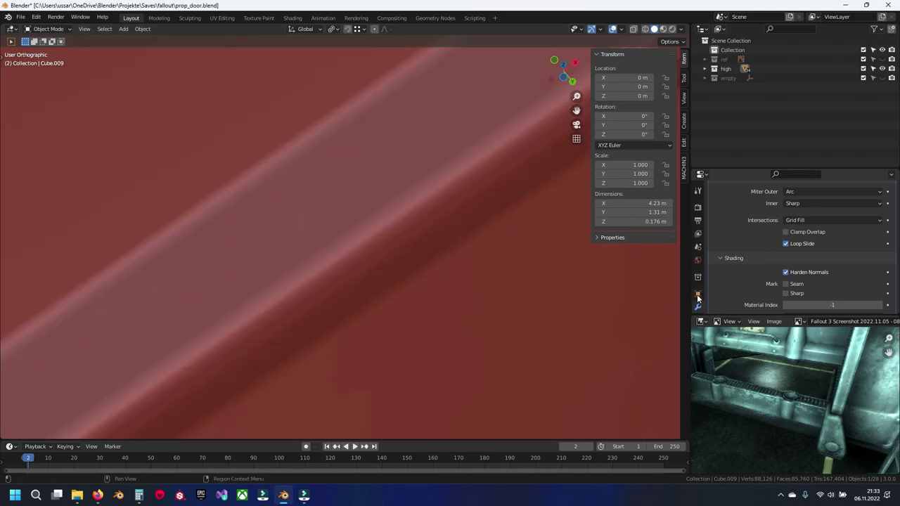
{"action": "left_click", "coordinate": [698, 274]}
{"action": "left_click", "coordinate": [786, 254]}
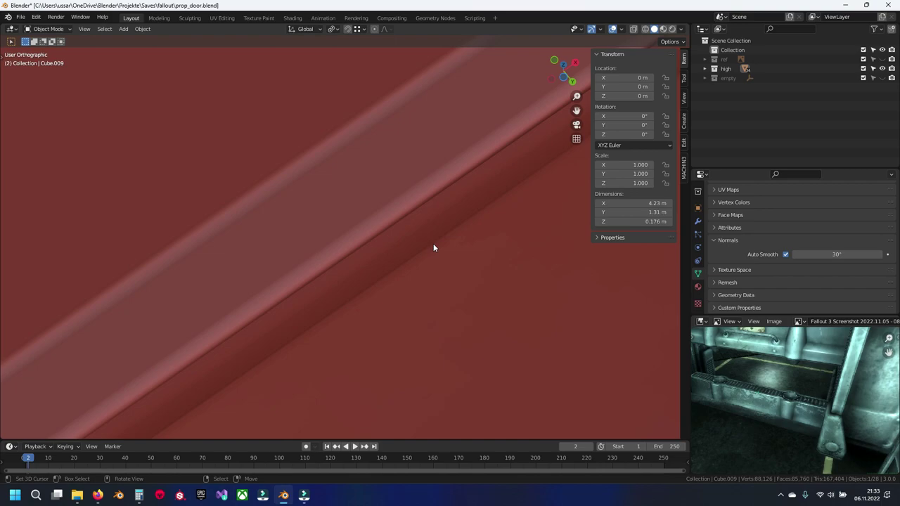
{"action": "scroll", "coordinate": [753, 261], "scroll_direction": "up", "scroll_amount": 5}
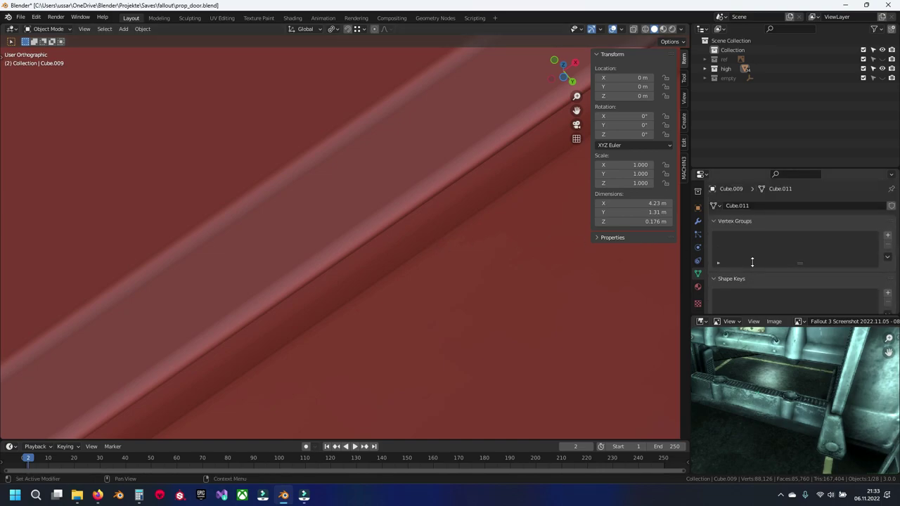
{"action": "left_click", "coordinate": [697, 221]}
Adjust the sharp edges' bevel weight down, settling on 0.05.
{"action": "key", "text": "Tab"}
{"action": "mouse_move", "coordinate": [633, 148]}
{"action": "left_mouse_down"}
{"action": "mouse_move", "coordinate": [605, 148]}
{"action": "mouse_move", "coordinate": [643, 147]}
{"action": "left_mouse_up"}
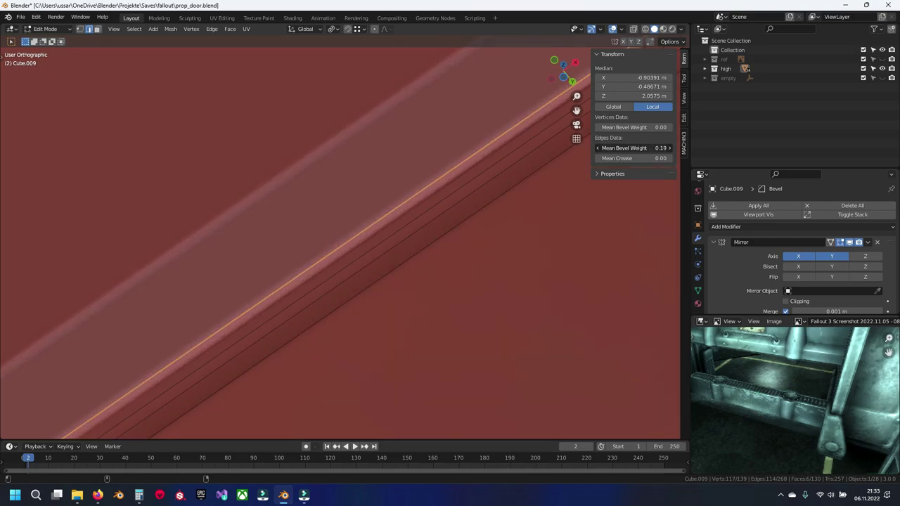
{"action": "scroll", "coordinate": [405, 225], "scroll_direction": "down", "scroll_amount": 4}
{"action": "middle_click_drag", "start_coordinate": [404, 225], "coordinate": [410, 213]}
{"action": "scroll", "coordinate": [410, 213], "scroll_direction": "up", "scroll_amount": 3}
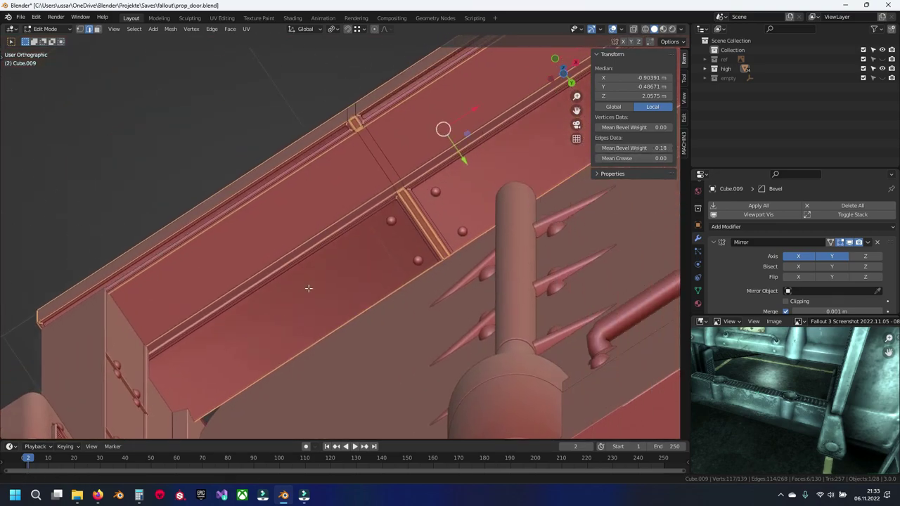
{"action": "scroll", "coordinate": [419, 235], "scroll_direction": "up", "scroll_amount": 3}
{"action": "scroll", "coordinate": [397, 248], "scroll_direction": "up", "scroll_amount": 3}
{"action": "mouse_move", "coordinate": [397, 248]}
{"action": "middle_mouse_down"}
{"action": "mouse_move", "coordinate": [432, 221]}
{"action": "mouse_move", "coordinate": [331, 247]}
{"action": "middle_mouse_up"}
{"action": "left_click_drag", "start_coordinate": [632, 147], "coordinate": [624, 148]}
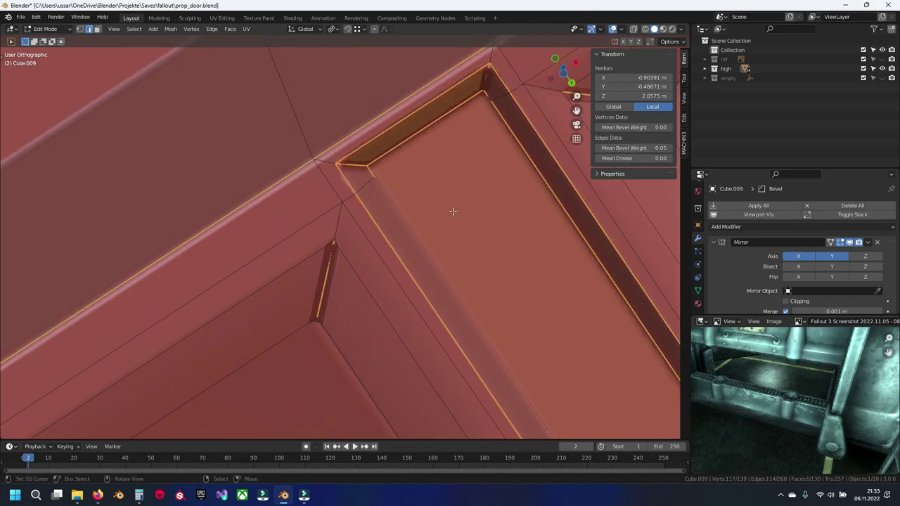
{"action": "scroll", "coordinate": [422, 218], "scroll_direction": "down", "scroll_amount": 3}
{"action": "scroll", "coordinate": [361, 211], "scroll_direction": "down", "scroll_amount": 5}
{"action": "middle_click_drag", "start_coordinate": [381, 234], "coordinate": [429, 243]}
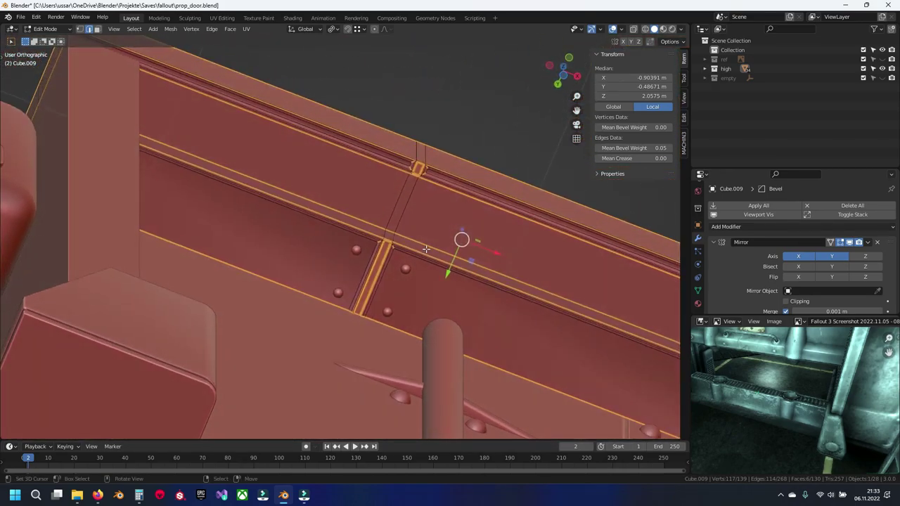
Isolate the slab and select edge loops along its rail.
{"action": "key", "text": "KP_Divide"}
{"action": "scroll", "coordinate": [429, 260], "scroll_direction": "up", "scroll_amount": 2}
{"action": "scroll", "coordinate": [438, 287], "scroll_direction": "up", "scroll_amount": 3}
{"action": "scroll", "coordinate": [437, 287], "scroll_direction": "up", "scroll_amount": 3}
{"action": "mouse_move", "coordinate": [376, 167]}
{"action": "middle_mouse_down"}
{"action": "mouse_move", "coordinate": [467, 147]}
{"action": "mouse_move", "coordinate": [375, 190]}
{"action": "mouse_move", "coordinate": [382, 173]}
{"action": "mouse_move", "coordinate": [364, 235]}
{"action": "mouse_move", "coordinate": [370, 168]}
{"action": "mouse_move", "coordinate": [361, 187]}
{"action": "middle_mouse_up"}
{"action": "left_click", "coordinate": [362, 188], "text": "alt"}
{"action": "mouse_move", "coordinate": [376, 256]}
{"action": "middle_mouse_down"}
{"action": "mouse_move", "coordinate": [366, 247]}
{"action": "mouse_move", "coordinate": [625, 342]}
{"action": "mouse_move", "coordinate": [538, 281]}
{"action": "mouse_move", "coordinate": [542, 311]}
{"action": "mouse_move", "coordinate": [426, 275]}
{"action": "mouse_move", "coordinate": [463, 294]}
{"action": "mouse_move", "coordinate": [445, 272]}
{"action": "mouse_move", "coordinate": [490, 223]}
{"action": "mouse_move", "coordinate": [526, 282]}
{"action": "mouse_move", "coordinate": [348, 228]}
{"action": "middle_mouse_up"}
{"action": "left_click", "coordinate": [394, 232], "text": "alt"}
{"action": "left_click", "coordinate": [426, 275], "text": "alt"}
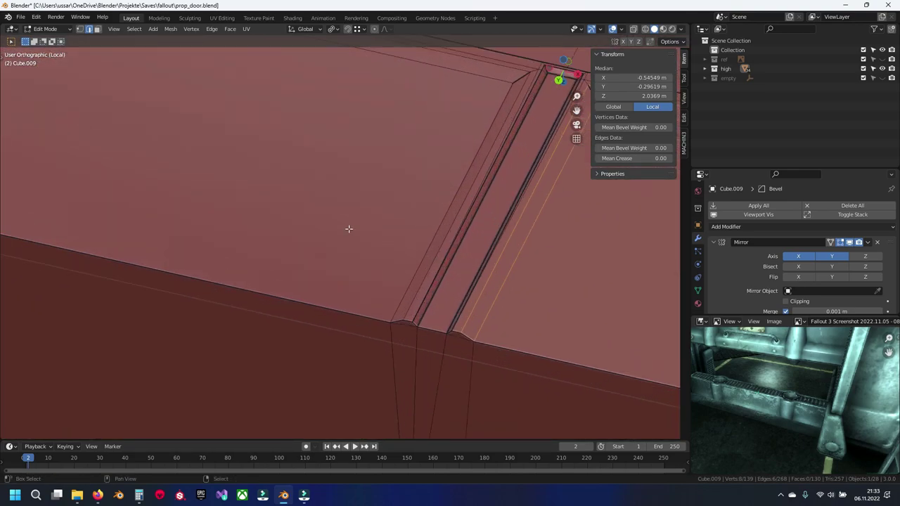
Select edge loops around the beam's box corner and inner bevel.
{"action": "left_click", "coordinate": [449, 146], "text": "alt"}
{"action": "mouse_move", "coordinate": [449, 146]}
{"action": "middle_mouse_down"}
{"action": "mouse_move", "coordinate": [318, 195]}
{"action": "mouse_move", "coordinate": [242, 195]}
{"action": "mouse_move", "coordinate": [305, 239]}
{"action": "middle_mouse_up"}
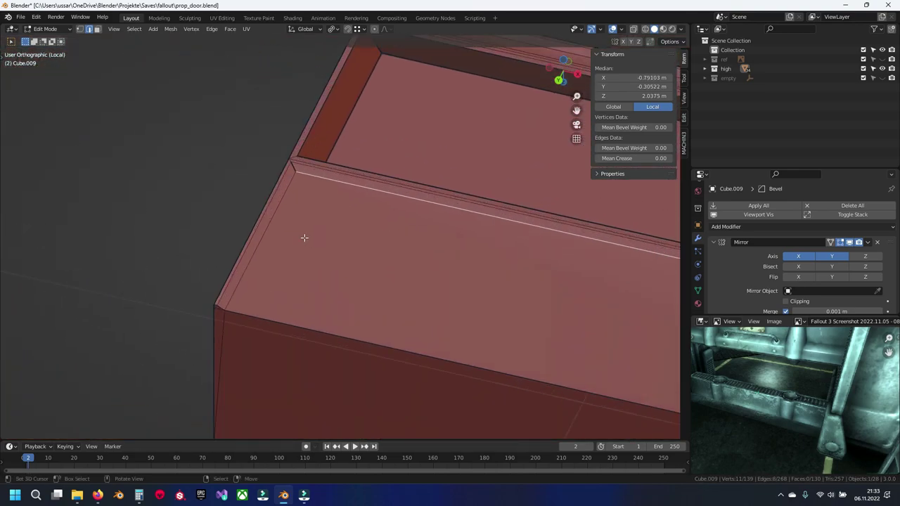
{"action": "key", "text": "Tab"}
{"action": "key", "text": "Tab"}
{"action": "mouse_move", "coordinate": [273, 231]}
{"action": "middle_mouse_down"}
{"action": "mouse_move", "coordinate": [329, 254]}
{"action": "mouse_move", "coordinate": [337, 234]}
{"action": "mouse_move", "coordinate": [366, 255]}
{"action": "mouse_move", "coordinate": [445, 187]}
{"action": "middle_mouse_up"}
{"action": "right_click", "coordinate": [339, 218], "text": "shift"}
{"action": "scroll", "coordinate": [366, 255], "scroll_direction": "up", "scroll_amount": 3}
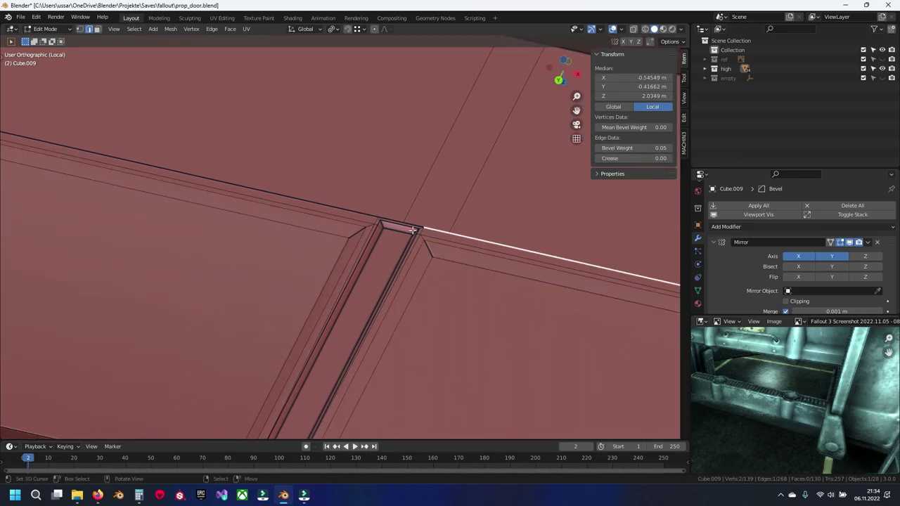
{"action": "left_click", "coordinate": [421, 264], "text": "alt"}
{"action": "scroll", "coordinate": [648, 148], "scroll_direction": "up", "scroll_amount": 1, "text": "ctrl"}
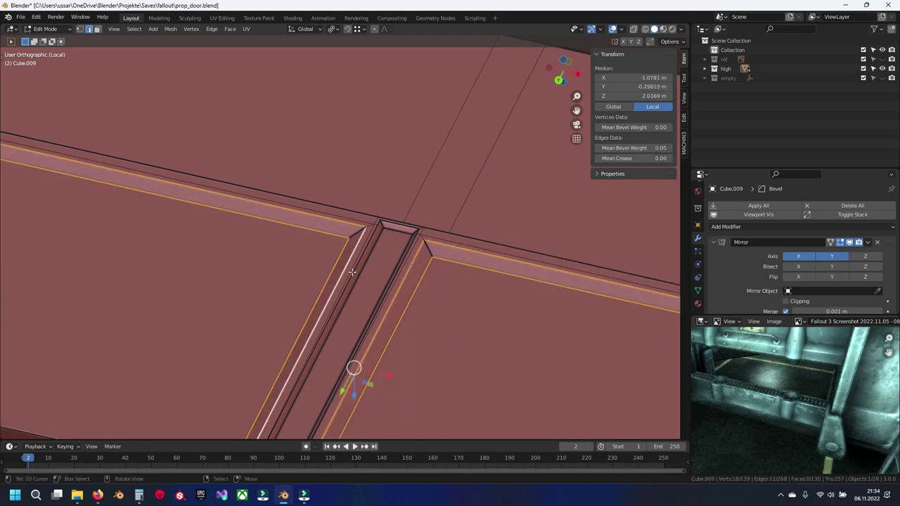
{"action": "scroll", "coordinate": [351, 272], "scroll_direction": "down", "scroll_amount": 5}
{"action": "scroll", "coordinate": [291, 271], "scroll_direction": "up", "scroll_amount": 5}
{"action": "scroll", "coordinate": [275, 177], "scroll_direction": "down", "scroll_amount": 2}
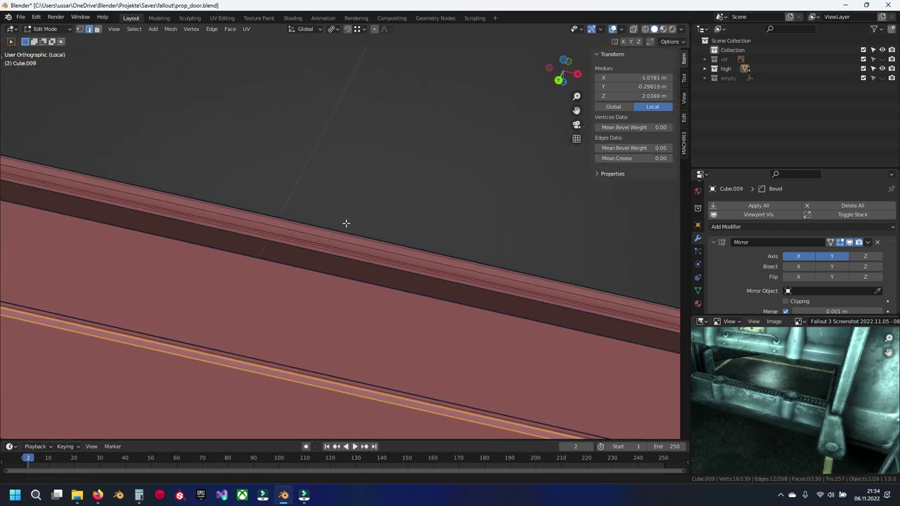
{"action": "scroll", "coordinate": [284, 217], "scroll_direction": "down", "scroll_amount": 3}
{"action": "key", "text": "Tab"}
{"action": "scroll", "coordinate": [295, 244], "scroll_direction": "up", "scroll_amount": 1}
{"action": "scroll", "coordinate": [149, 164], "scroll_direction": "up", "scroll_amount": 2}
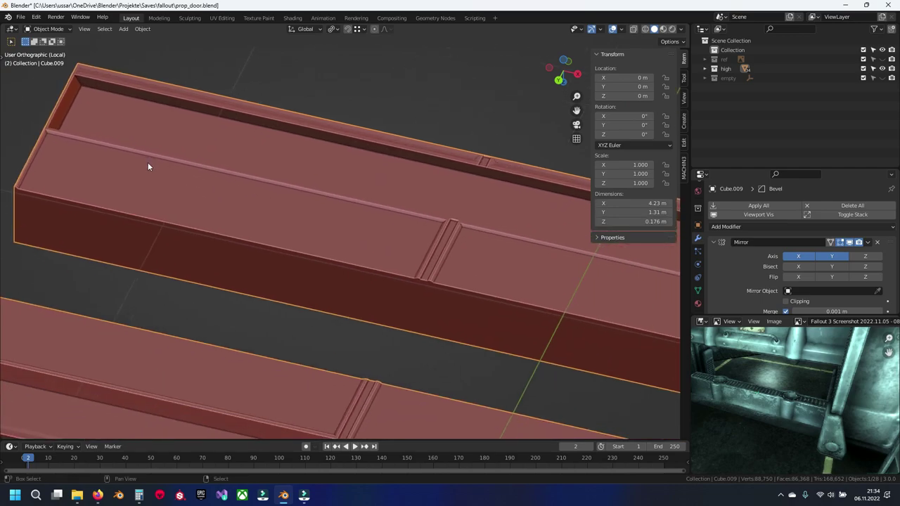
{"action": "middle_click_drag", "start_coordinate": [148, 164], "coordinate": [373, 265]}
Add the top band edges around the recessed handle to the selection.
{"action": "key", "text": "Tab"}
{"action": "scroll", "coordinate": [322, 250], "scroll_direction": "up", "scroll_amount": 1}
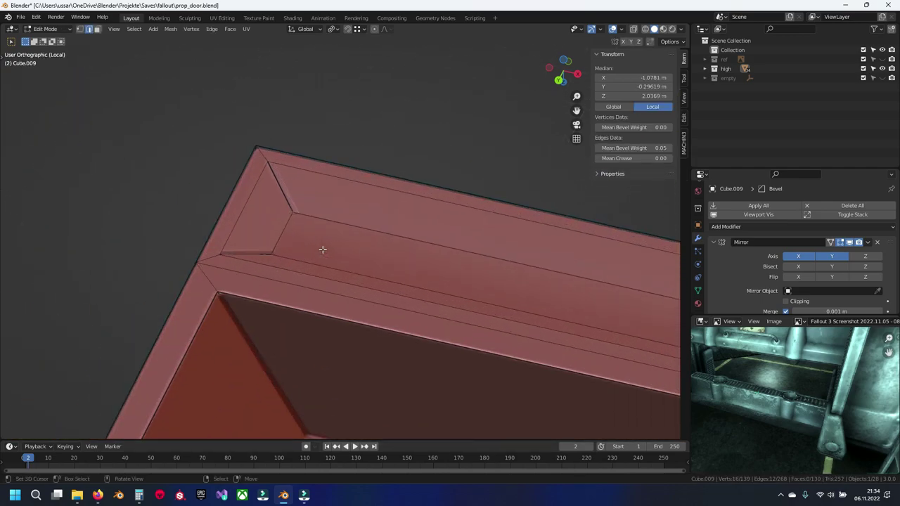
{"action": "scroll", "coordinate": [308, 237], "scroll_direction": "down", "scroll_amount": 2}
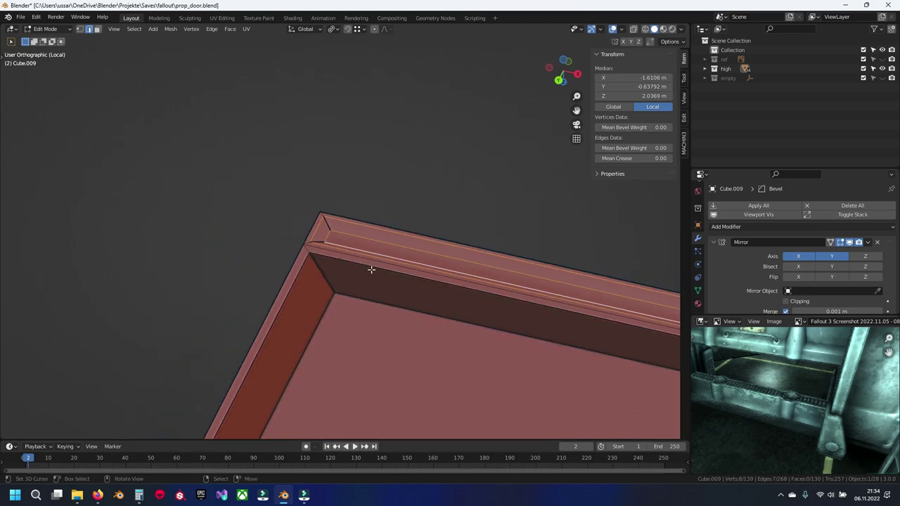
{"action": "scroll", "coordinate": [368, 265], "scroll_direction": "up", "scroll_amount": 2}
{"action": "middle_click_drag", "start_coordinate": [416, 275], "coordinate": [221, 207], "text": "shift"}
{"action": "scroll", "coordinate": [358, 224], "scroll_direction": "up", "scroll_amount": 2}
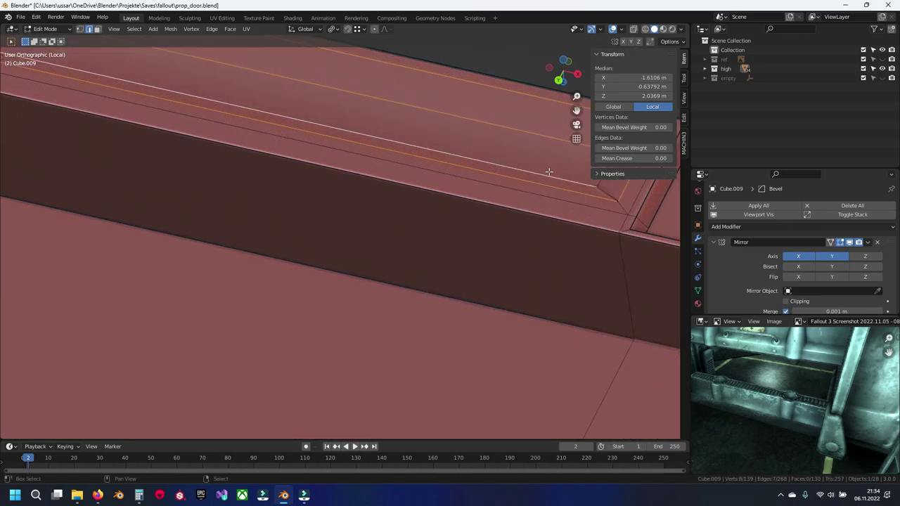
{"action": "middle_click_drag", "start_coordinate": [358, 223], "coordinate": [326, 198], "text": "shift"}
{"action": "left_click", "coordinate": [383, 209], "text": "ctrl"}
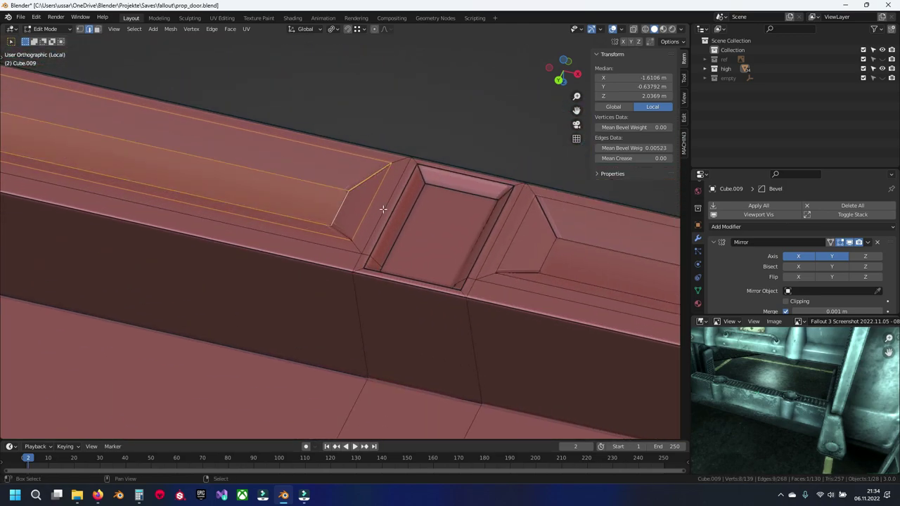
{"action": "middle_click_drag", "start_coordinate": [371, 190], "coordinate": [355, 210]}
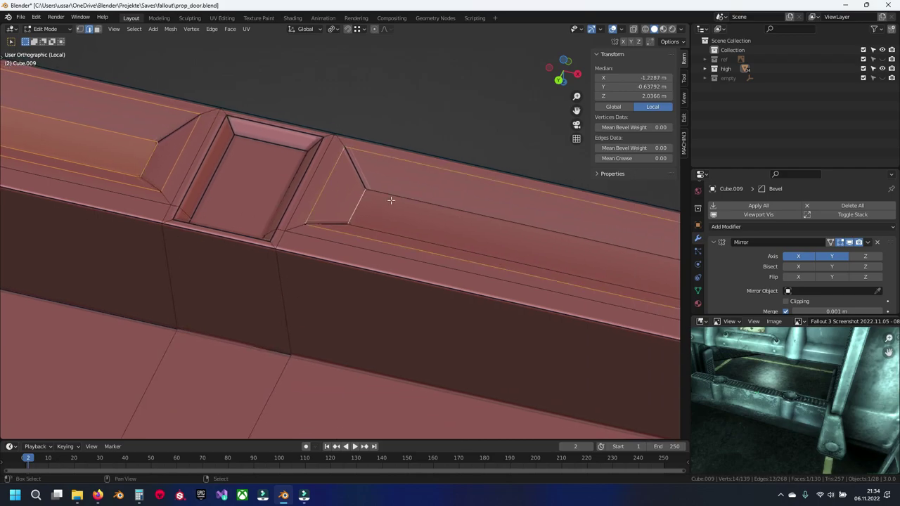
{"action": "scroll", "coordinate": [406, 233], "scroll_direction": "down", "scroll_amount": 5}
{"action": "middle_click_drag", "start_coordinate": [452, 237], "coordinate": [218, 201], "text": "shift"}
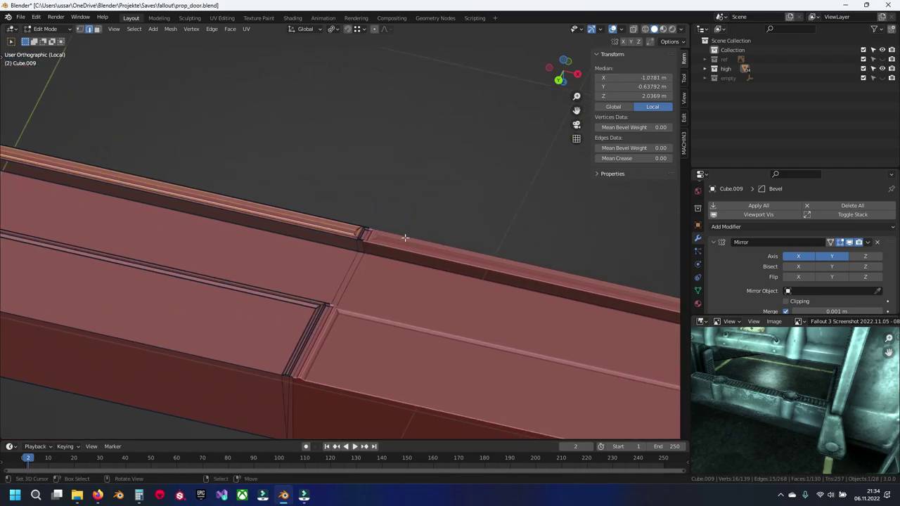
{"action": "scroll", "coordinate": [413, 237], "scroll_direction": "up", "scroll_amount": 5}
{"action": "middle_click_drag", "start_coordinate": [413, 238], "coordinate": [459, 175], "text": "shift"}
Give the selected recess edges a bevel weight of 0.05.
{"action": "key", "text": "ctrl+e"}
{"action": "left_click", "coordinate": [639, 142]}
{"action": "left_click", "coordinate": [376, 211]}
{"action": "scroll", "coordinate": [376, 212], "scroll_direction": "down", "scroll_amount": 3}
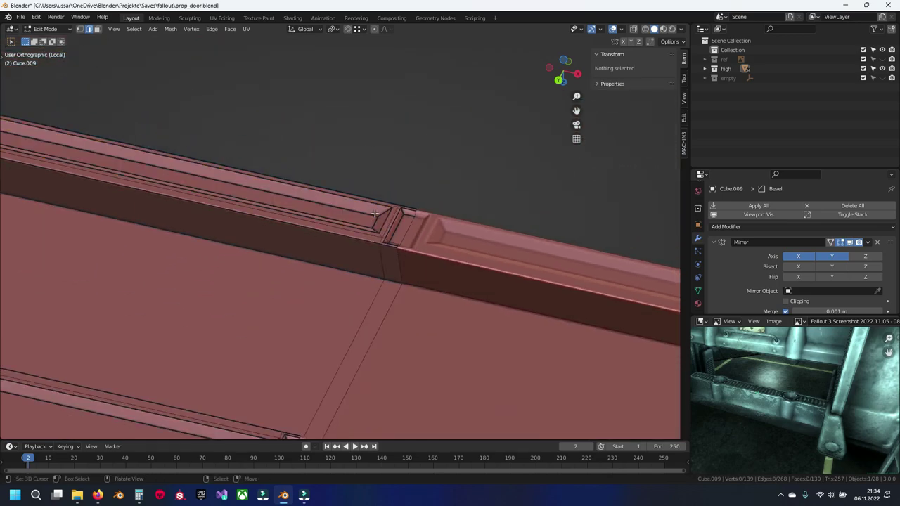
{"action": "key", "text": "Tab"}
Exit local view, save prop_door.blend, and select the door frame pillar.
{"action": "middle_click_drag", "start_coordinate": [352, 211], "coordinate": [483, 239], "text": "shift"}
{"action": "scroll", "coordinate": [484, 239], "scroll_direction": "down", "scroll_amount": 4}
{"action": "mouse_move", "coordinate": [359, 184]}
{"action": "middle_mouse_down"}
{"action": "mouse_move", "coordinate": [398, 156]}
{"action": "mouse_move", "coordinate": [260, 169]}
{"action": "middle_mouse_up"}
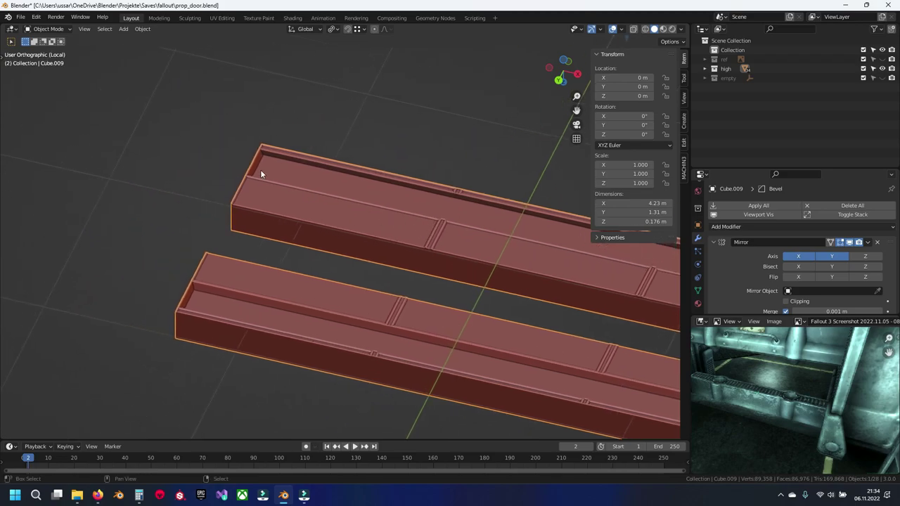
{"action": "scroll", "coordinate": [281, 182], "scroll_direction": "up", "scroll_amount": 1}
{"action": "scroll", "coordinate": [304, 200], "scroll_direction": "up", "scroll_amount": 3}
{"action": "key", "text": "KP_Divide"}
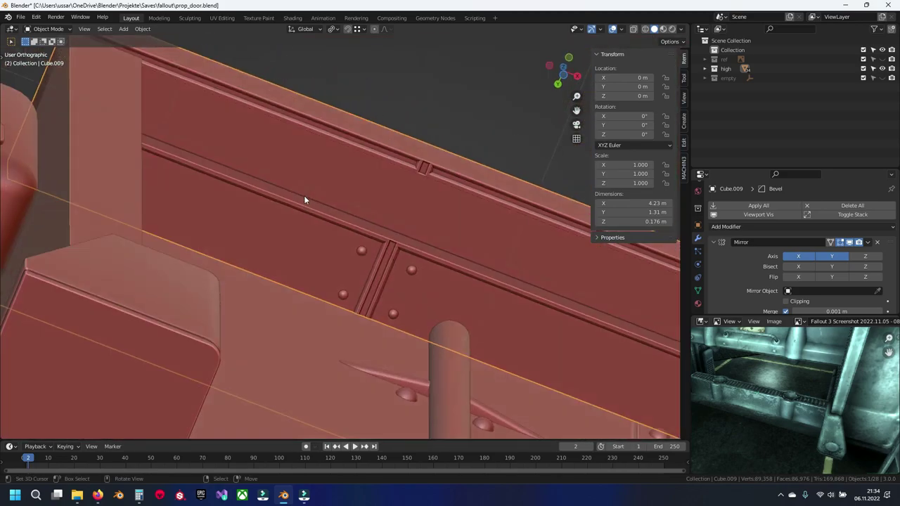
{"action": "mouse_move", "coordinate": [303, 196]}
{"action": "middle_mouse_down"}
{"action": "mouse_move", "coordinate": [292, 195]}
{"action": "mouse_move", "coordinate": [353, 228]}
{"action": "mouse_move", "coordinate": [357, 280]}
{"action": "mouse_move", "coordinate": [360, 267]}
{"action": "mouse_move", "coordinate": [332, 223]}
{"action": "middle_mouse_up"}
{"action": "key", "text": "ctrl+s"}
{"action": "scroll", "coordinate": [349, 247], "scroll_direction": "down", "scroll_amount": 5}
{"action": "scroll", "coordinate": [332, 223], "scroll_direction": "up", "scroll_amount": 4}
{"action": "left_click", "coordinate": [326, 224]}
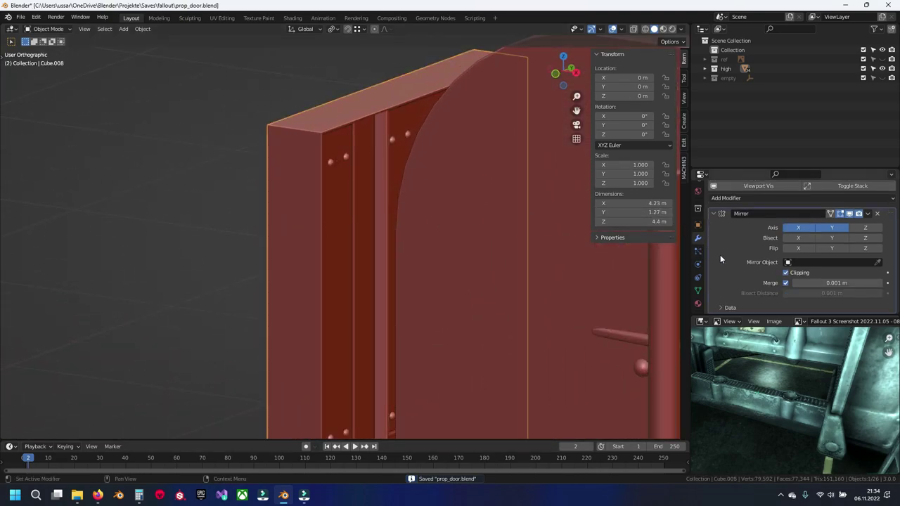
Isolate the pillars, save the file, and add a Bevel modifier to them.
{"action": "key", "text": "KP_Divide"}
{"action": "key", "text": "ctrl+s"}
{"action": "mouse_move", "coordinate": [385, 225]}
{"action": "middle_mouse_down"}
{"action": "mouse_move", "coordinate": [290, 182]}
{"action": "mouse_move", "coordinate": [371, 232]}
{"action": "middle_mouse_up"}
{"action": "scroll", "coordinate": [371, 232], "scroll_direction": "up", "scroll_amount": 2}
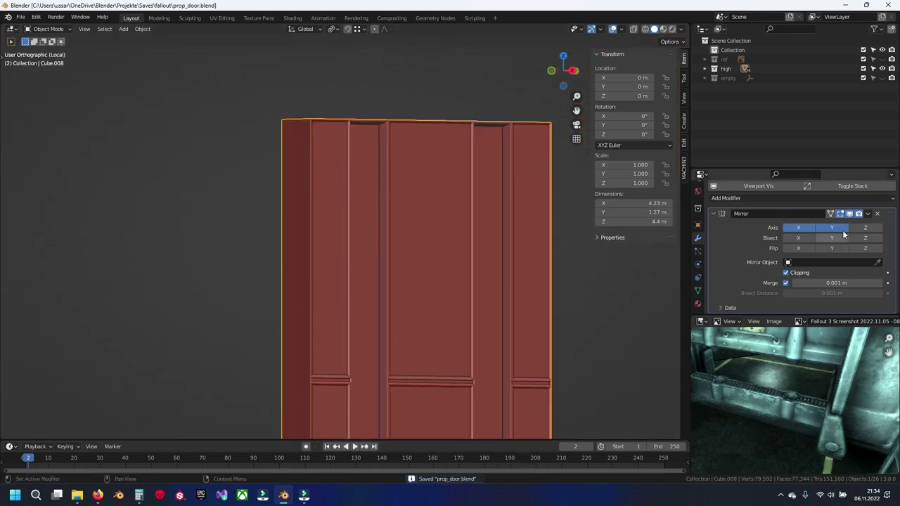
{"action": "left_click", "coordinate": [742, 200]}
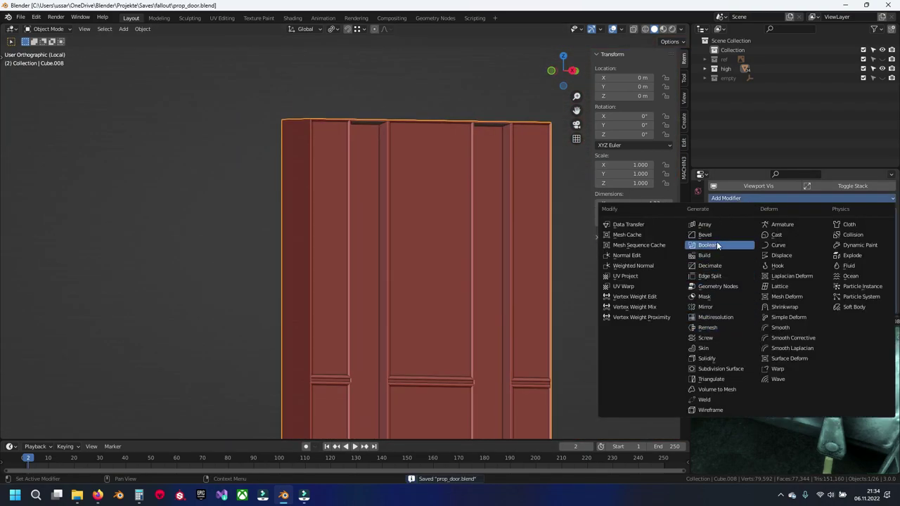
{"action": "left_click", "coordinate": [707, 234]}
{"action": "scroll", "coordinate": [752, 258], "scroll_direction": "down", "scroll_amount": 2}
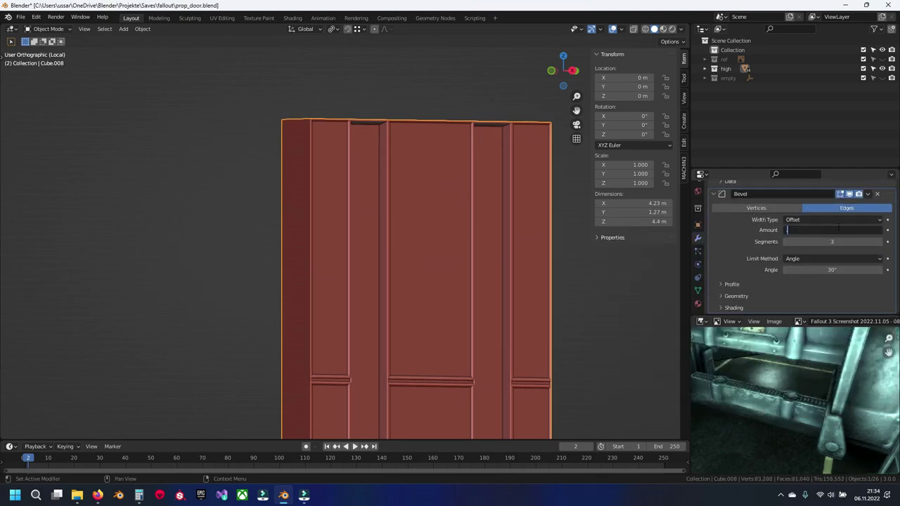
Set the pillar bevel to Weight limit with Arc outer miter and configure its Shading options.
{"action": "left_click", "coordinate": [818, 259]}
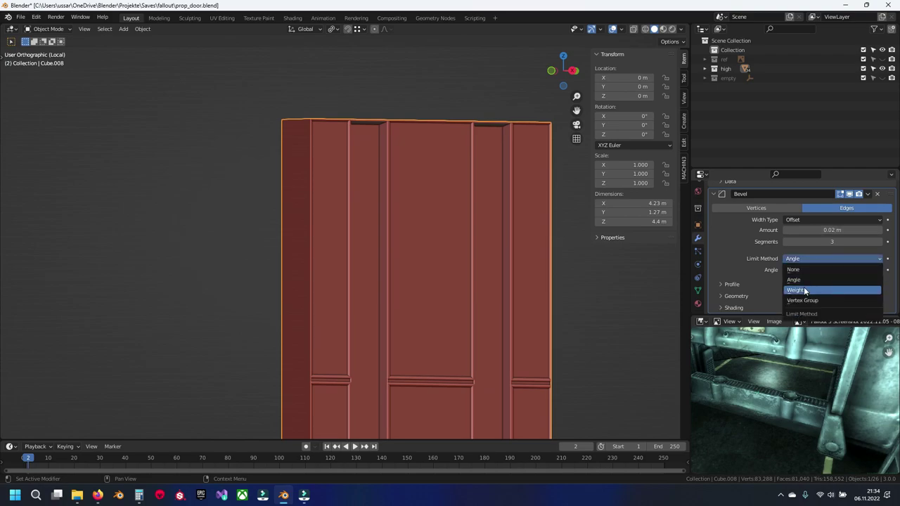
{"action": "left_click", "coordinate": [802, 290]}
{"action": "left_click", "coordinate": [731, 296]}
{"action": "scroll", "coordinate": [745, 281], "scroll_direction": "down", "scroll_amount": 2}
{"action": "left_click", "coordinate": [803, 243]}
{"action": "left_click", "coordinate": [796, 275]}
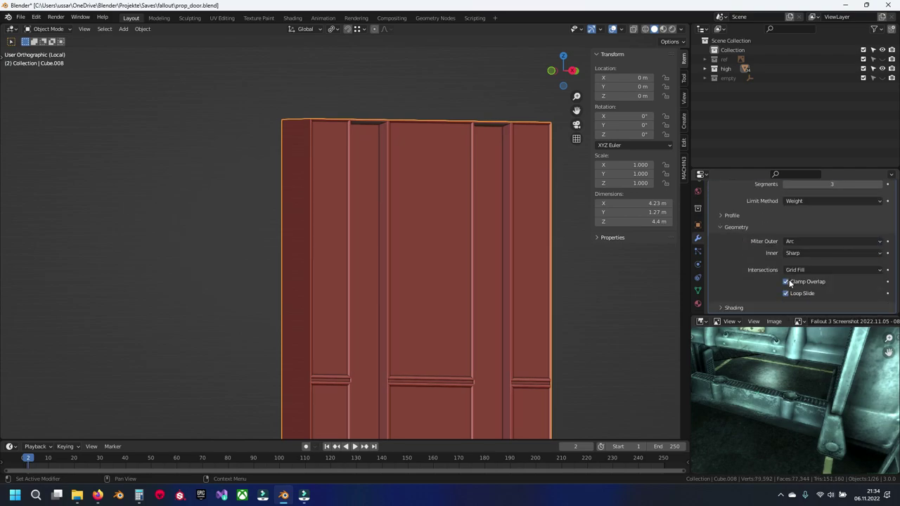
{"action": "left_click", "coordinate": [721, 307]}
{"action": "scroll", "coordinate": [768, 276], "scroll_direction": "down", "scroll_amount": 2}
{"action": "middle_click_drag", "start_coordinate": [405, 183], "coordinate": [433, 218], "text": "shift"}
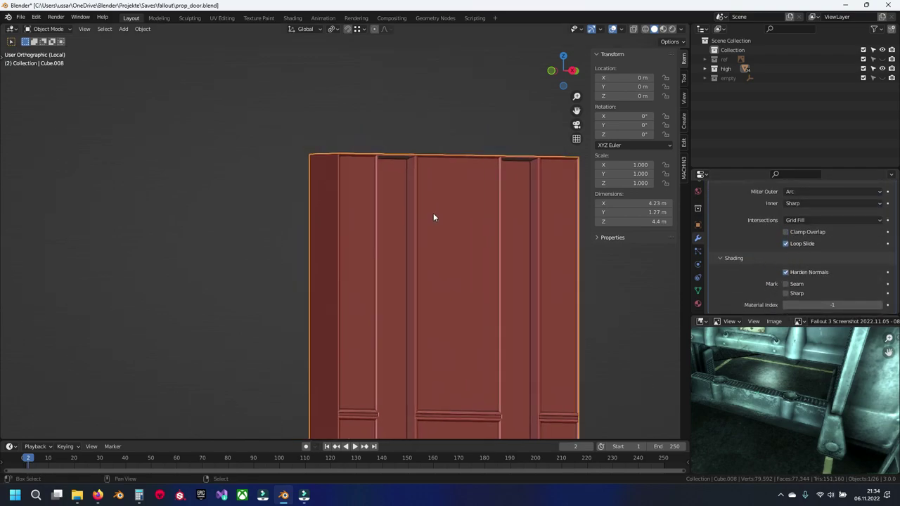
{"action": "key", "text": "Tab"}
{"action": "middle_click_drag", "start_coordinate": [417, 304], "coordinate": [368, 217], "text": "shift"}
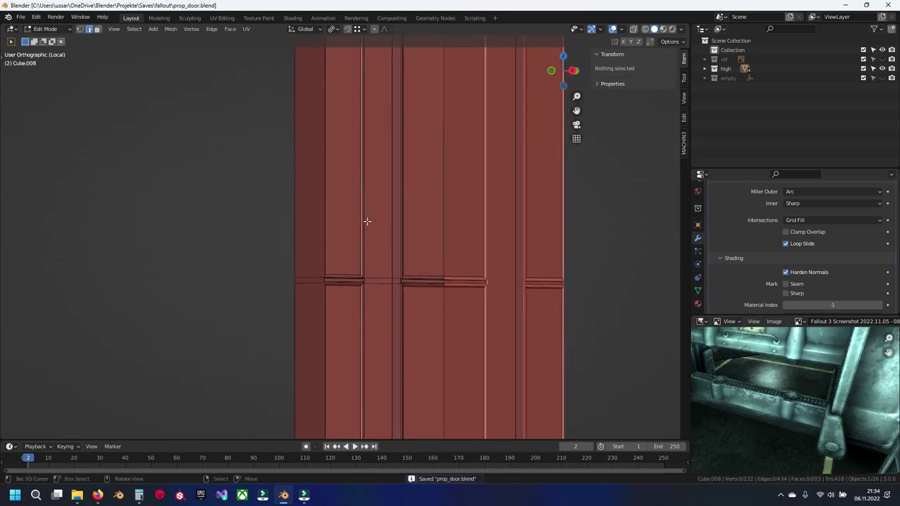
Select all sharp edges of the door mesh with Select Sharp Edges.
{"action": "scroll", "coordinate": [366, 224], "scroll_direction": "up", "scroll_amount": 4}
{"action": "scroll", "coordinate": [442, 138], "scroll_direction": "down", "scroll_amount": 2}
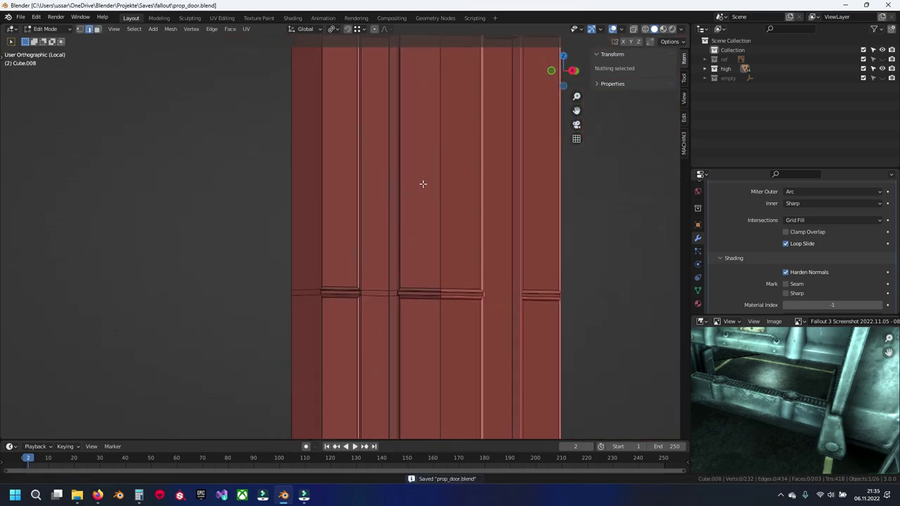
{"action": "scroll", "coordinate": [421, 168], "scroll_direction": "down", "scroll_amount": 2}
{"action": "left_click", "coordinate": [134, 29]}
{"action": "left_click", "coordinate": [183, 140]}
{"action": "scroll", "coordinate": [394, 195], "scroll_direction": "up", "scroll_amount": 2}
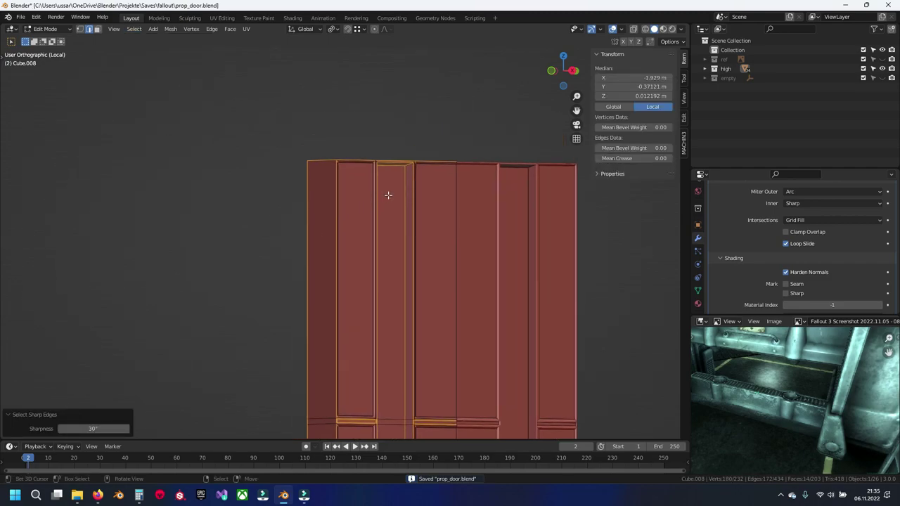
{"action": "scroll", "coordinate": [393, 194], "scroll_direction": "up", "scroll_amount": 2}
{"action": "middle_click_drag", "start_coordinate": [543, 139], "coordinate": [363, 215], "text": "shift"}
{"action": "scroll", "coordinate": [373, 204], "scroll_direction": "up", "scroll_amount": 7}
{"action": "scroll", "coordinate": [392, 185], "scroll_direction": "down", "scroll_amount": 3}
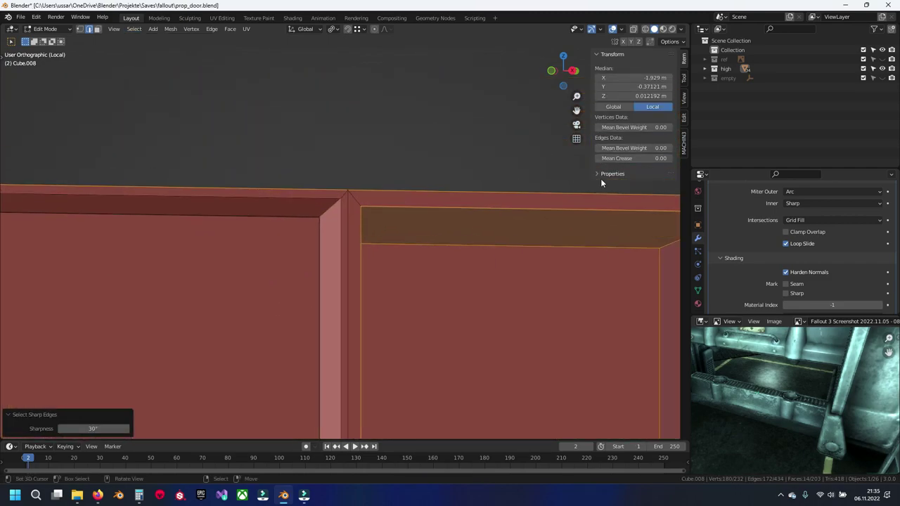
Back in Object Mode, shade the door mesh smooth.
{"action": "key", "text": "Tab"}
{"action": "scroll", "coordinate": [344, 222], "scroll_direction": "down", "scroll_amount": 3}
{"action": "middle_click_drag", "start_coordinate": [345, 221], "coordinate": [283, 237]}
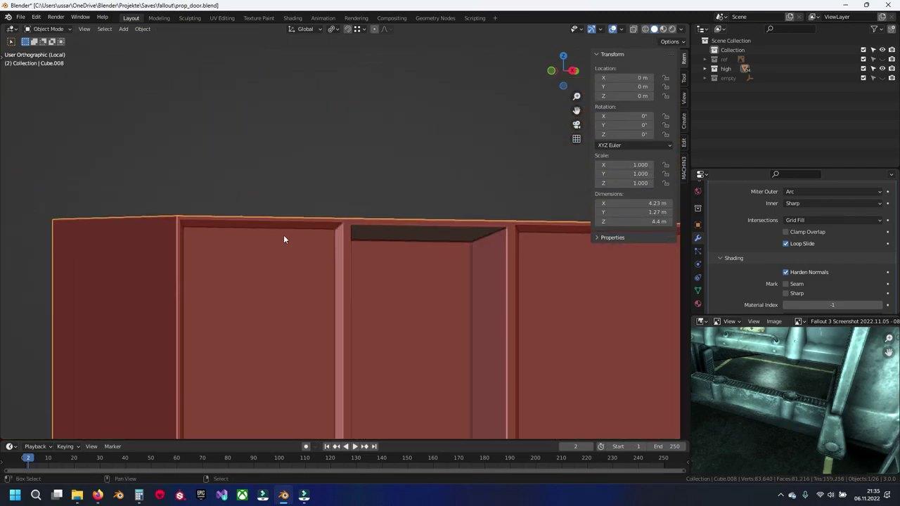
{"action": "scroll", "coordinate": [356, 225], "scroll_direction": "up", "scroll_amount": 3}
{"action": "right_click", "coordinate": [357, 225]}
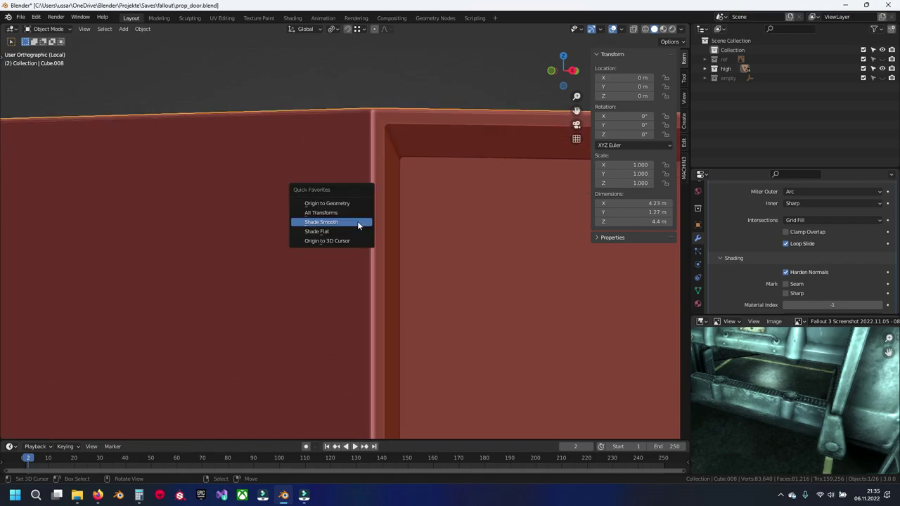
{"action": "left_click", "coordinate": [357, 222]}
Enable Auto Smooth in the door's Object Data properties and return to Edit Mode.
{"action": "left_click", "coordinate": [698, 278]}
{"action": "left_click", "coordinate": [784, 255]}
{"action": "left_click", "coordinate": [698, 221]}
{"action": "scroll", "coordinate": [462, 264], "scroll_direction": "down", "scroll_amount": 3}
{"action": "mouse_move", "coordinate": [457, 257]}
{"action": "middle_mouse_down"}
{"action": "mouse_move", "coordinate": [430, 256]}
{"action": "mouse_move", "coordinate": [532, 258]}
{"action": "mouse_move", "coordinate": [270, 248]}
{"action": "middle_mouse_up"}
{"action": "key", "text": "Tab"}
Select horizontal and vertical edge loops along the door's panel borders and rails.
{"action": "key", "text": "a"}
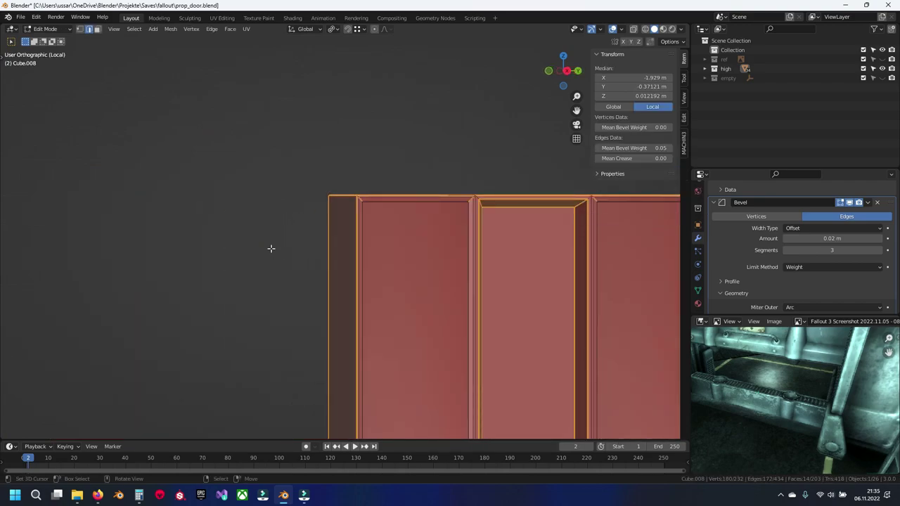
{"action": "scroll", "coordinate": [271, 247], "scroll_direction": "up", "scroll_amount": 3}
{"action": "scroll", "coordinate": [333, 175], "scroll_direction": "up", "scroll_amount": 3}
{"action": "left_click", "coordinate": [215, 138], "text": "alt"}
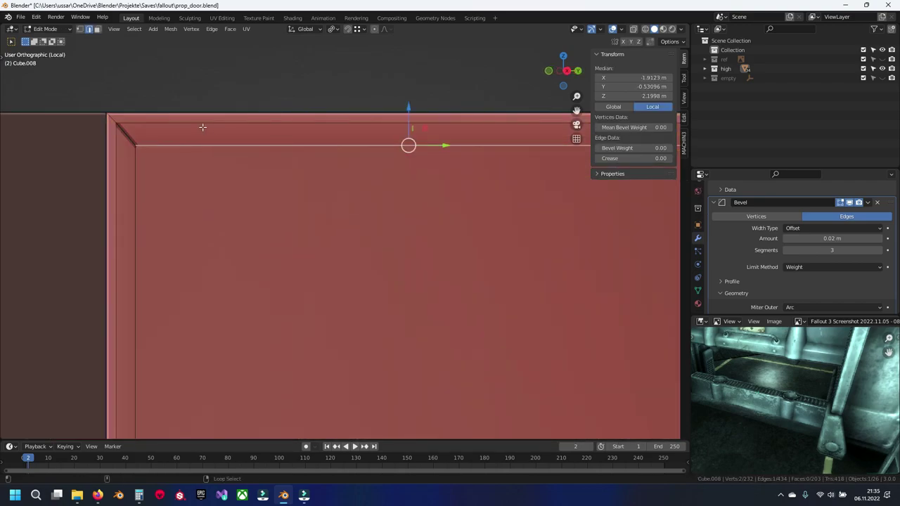
{"action": "scroll", "coordinate": [153, 193], "scroll_direction": "down", "scroll_amount": 3}
{"action": "middle_click_drag", "start_coordinate": [400, 235], "coordinate": [273, 200], "text": "shift"}
{"action": "left_click", "coordinate": [272, 200], "text": "alt"}
{"action": "mouse_move", "coordinate": [281, 322]}
{"action": "middle_mouse_down", "text": "shift"}
{"action": "mouse_move", "coordinate": [333, 50]}
{"action": "mouse_move", "coordinate": [331, 421]}
{"action": "mouse_move", "coordinate": [342, 327]}
{"action": "middle_mouse_up", "text": "shift"}
{"action": "mouse_move", "coordinate": [336, 267]}
{"action": "middle_mouse_down"}
{"action": "mouse_move", "coordinate": [341, 234]}
{"action": "mouse_move", "coordinate": [328, 256]}
{"action": "mouse_move", "coordinate": [401, 245]}
{"action": "mouse_move", "coordinate": [359, 323]}
{"action": "middle_mouse_up"}
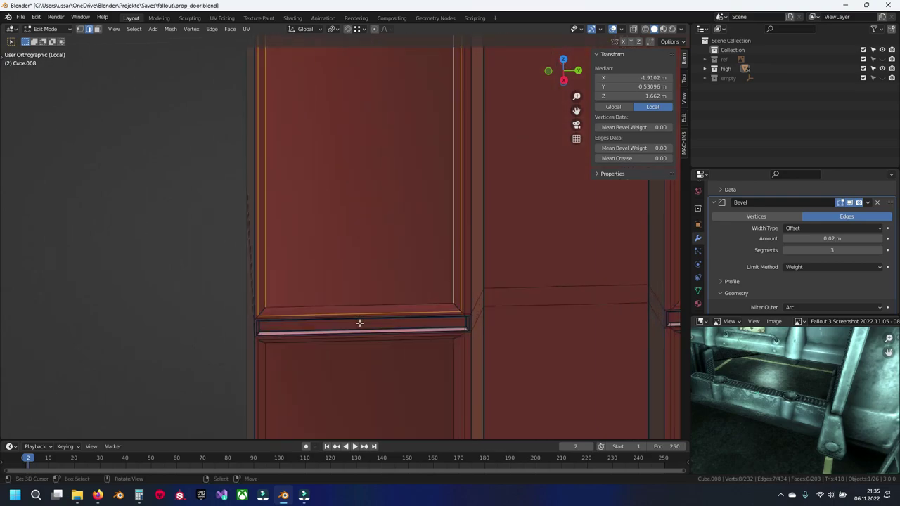
{"action": "scroll", "coordinate": [360, 323], "scroll_direction": "up", "scroll_amount": 4}
{"action": "scroll", "coordinate": [382, 366], "scroll_direction": "down", "scroll_amount": 5}
{"action": "mouse_move", "coordinate": [382, 366]}
{"action": "middle_mouse_down", "text": "shift"}
{"action": "mouse_move", "coordinate": [356, 225]}
{"action": "mouse_move", "coordinate": [386, 185]}
{"action": "middle_mouse_up", "text": "shift"}
{"action": "scroll", "coordinate": [481, 130], "scroll_direction": "up", "scroll_amount": 5}
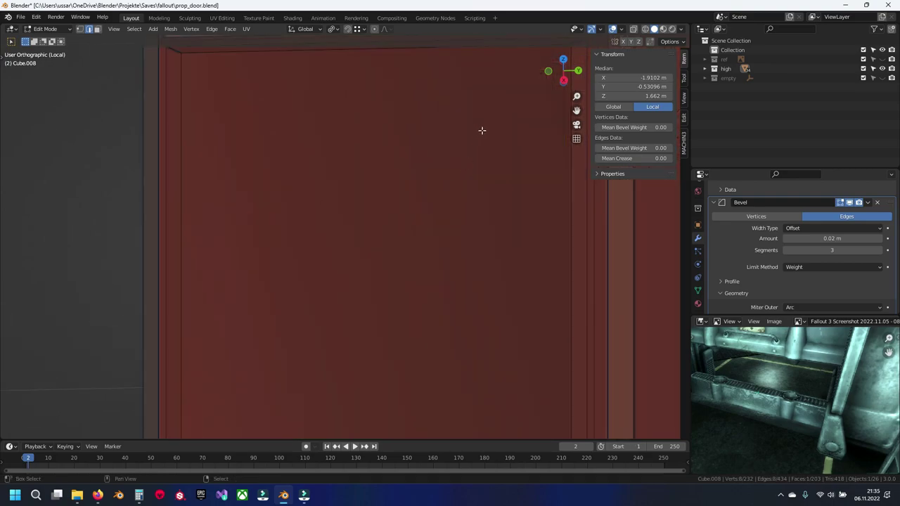
{"action": "scroll", "coordinate": [416, 214], "scroll_direction": "down", "scroll_amount": 3}
{"action": "mouse_move", "coordinate": [347, 204]}
{"action": "middle_mouse_down"}
{"action": "mouse_move", "coordinate": [267, 247]}
{"action": "mouse_move", "coordinate": [331, 195]}
{"action": "mouse_move", "coordinate": [406, 316]}
{"action": "mouse_move", "coordinate": [315, 223]}
{"action": "mouse_move", "coordinate": [263, 267]}
{"action": "middle_mouse_up"}
Give the selected panel and rail edges a bevel weight of 0.05.
{"action": "scroll", "coordinate": [388, 211], "scroll_direction": "up", "scroll_amount": 3}
{"action": "scroll", "coordinate": [393, 232], "scroll_direction": "down", "scroll_amount": 2}
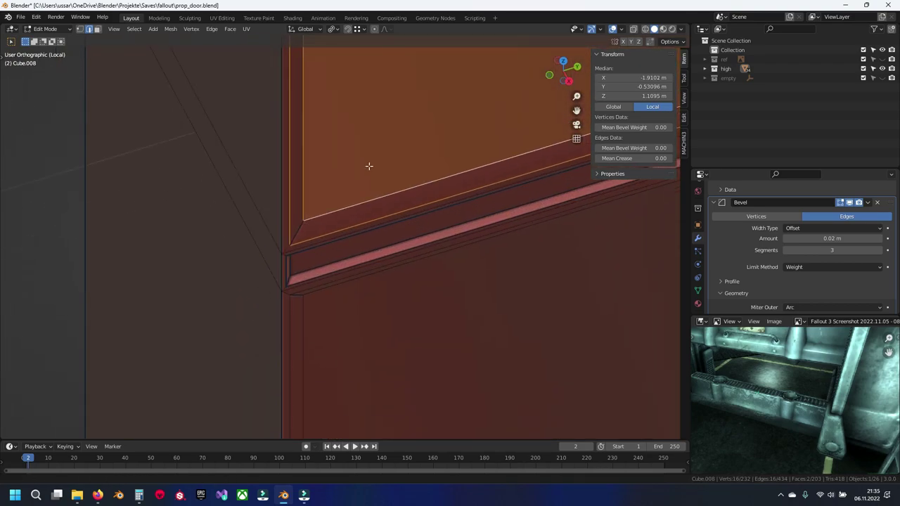
{"action": "scroll", "coordinate": [274, 224], "scroll_direction": "up", "scroll_amount": 2}
{"action": "mouse_move", "coordinate": [306, 173]}
{"action": "middle_mouse_down"}
{"action": "mouse_move", "coordinate": [251, 223]}
{"action": "mouse_move", "coordinate": [281, 175]}
{"action": "mouse_move", "coordinate": [293, 239]}
{"action": "mouse_move", "coordinate": [376, 203]}
{"action": "mouse_move", "coordinate": [358, 175]}
{"action": "mouse_move", "coordinate": [341, 72]}
{"action": "middle_mouse_up"}
{"action": "scroll", "coordinate": [358, 175], "scroll_direction": "up", "scroll_amount": 3}
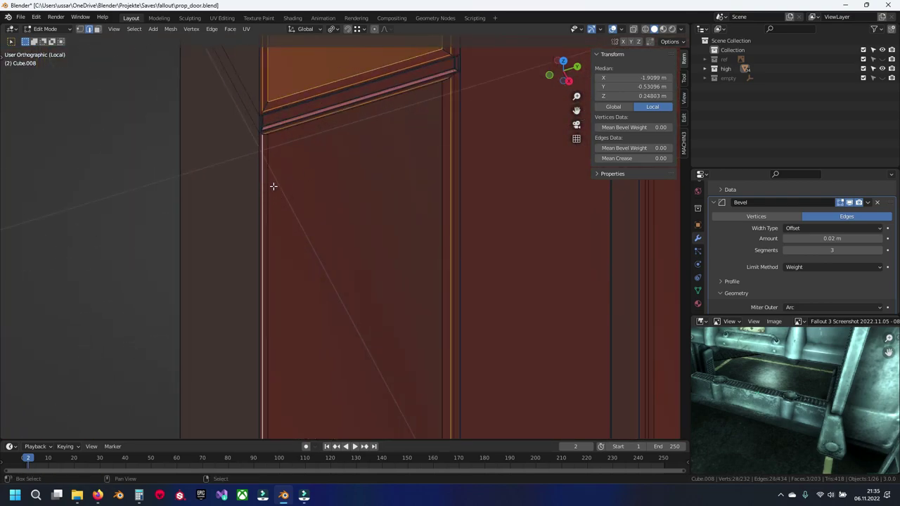
{"action": "mouse_move", "coordinate": [396, 153]}
{"action": "middle_mouse_down"}
{"action": "mouse_move", "coordinate": [396, 195]}
{"action": "mouse_move", "coordinate": [386, 173]}
{"action": "mouse_move", "coordinate": [370, 293]}
{"action": "mouse_move", "coordinate": [375, 239]}
{"action": "middle_mouse_up"}
{"action": "mouse_move", "coordinate": [382, 183]}
{"action": "middle_mouse_down"}
{"action": "mouse_move", "coordinate": [372, 110]}
{"action": "mouse_move", "coordinate": [368, 192]}
{"action": "mouse_move", "coordinate": [420, 358]}
{"action": "mouse_move", "coordinate": [591, 128]}
{"action": "middle_mouse_up"}
{"action": "left_click_drag", "start_coordinate": [635, 147], "coordinate": [644, 148]}
{"action": "mouse_move", "coordinate": [440, 173]}
{"action": "middle_mouse_down"}
{"action": "mouse_move", "coordinate": [363, 147]}
{"action": "mouse_move", "coordinate": [396, 175]}
{"action": "mouse_move", "coordinate": [386, 283]}
{"action": "mouse_move", "coordinate": [375, 94]}
{"action": "mouse_move", "coordinate": [370, 108]}
{"action": "mouse_move", "coordinate": [400, 284]}
{"action": "middle_mouse_up"}
Select a bottom door edge and inspect the bevelled panels, corners and rail.
{"action": "left_click", "coordinate": [356, 252]}
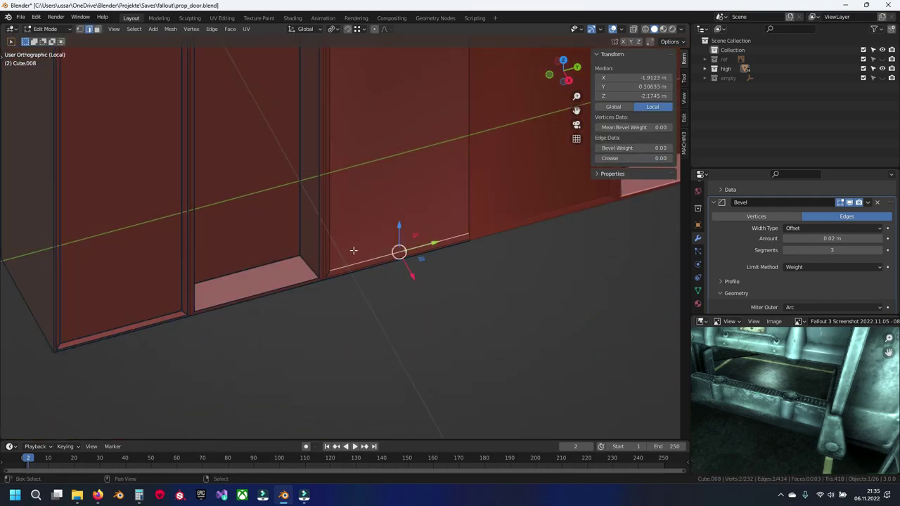
{"action": "scroll", "coordinate": [350, 227], "scroll_direction": "up", "scroll_amount": 3}
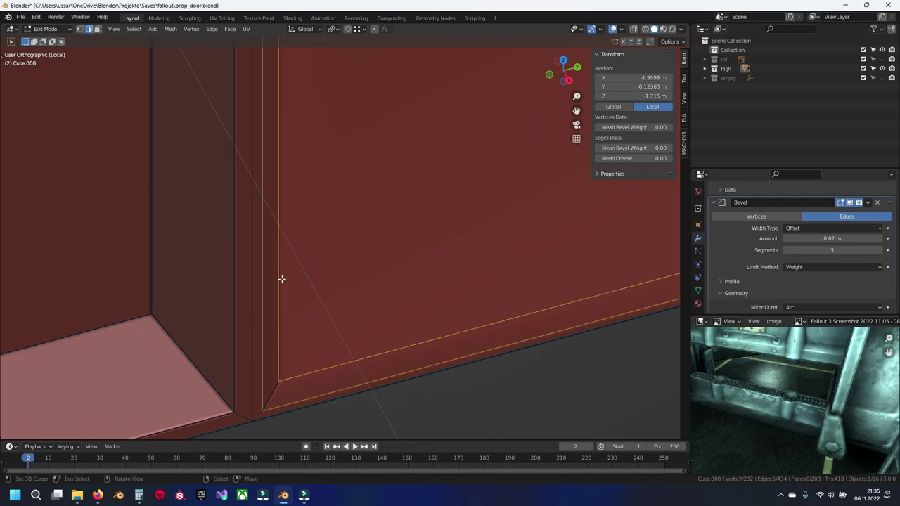
{"action": "scroll", "coordinate": [277, 292], "scroll_direction": "down", "scroll_amount": 5}
{"action": "mouse_move", "coordinate": [307, 86]}
{"action": "middle_mouse_down"}
{"action": "mouse_move", "coordinate": [373, 245]}
{"action": "mouse_move", "coordinate": [374, 171]}
{"action": "middle_mouse_up"}
{"action": "scroll", "coordinate": [399, 182], "scroll_direction": "up", "scroll_amount": 3}
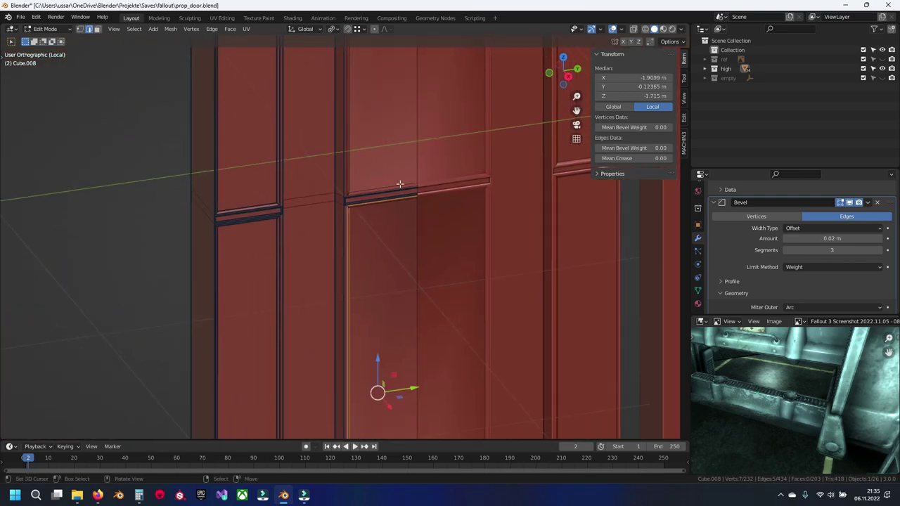
{"action": "scroll", "coordinate": [400, 182], "scroll_direction": "up", "scroll_amount": 3}
{"action": "mouse_move", "coordinate": [345, 246]}
{"action": "middle_mouse_down", "text": "shift"}
{"action": "mouse_move", "coordinate": [311, 296]}
{"action": "mouse_move", "coordinate": [234, 339]}
{"action": "middle_mouse_up", "text": "shift"}
{"action": "scroll", "coordinate": [264, 276], "scroll_direction": "down", "scroll_amount": 4}
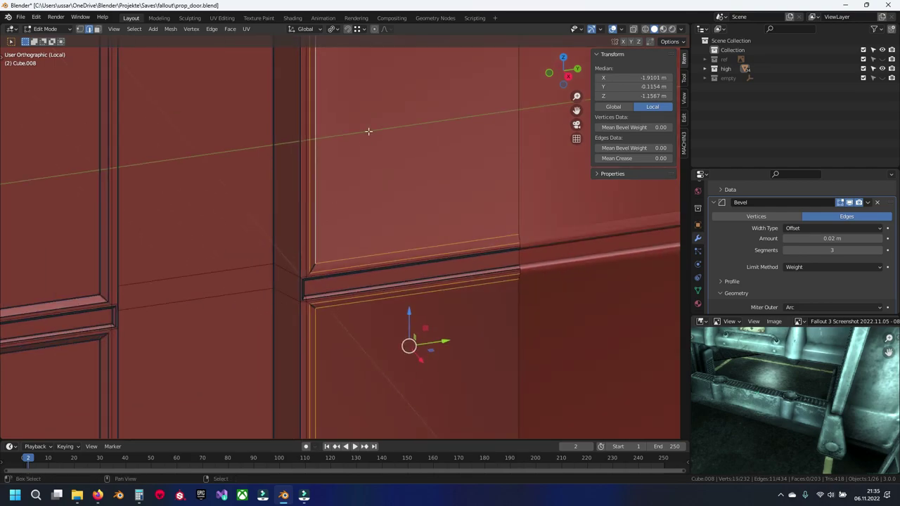
{"action": "middle_click_drag", "start_coordinate": [368, 131], "coordinate": [375, 194], "text": "shift"}
{"action": "scroll", "coordinate": [395, 372], "scroll_direction": "up", "scroll_amount": 2}
{"action": "scroll", "coordinate": [382, 248], "scroll_direction": "up", "scroll_amount": 2}
{"action": "scroll", "coordinate": [382, 248], "scroll_direction": "up", "scroll_amount": 4}
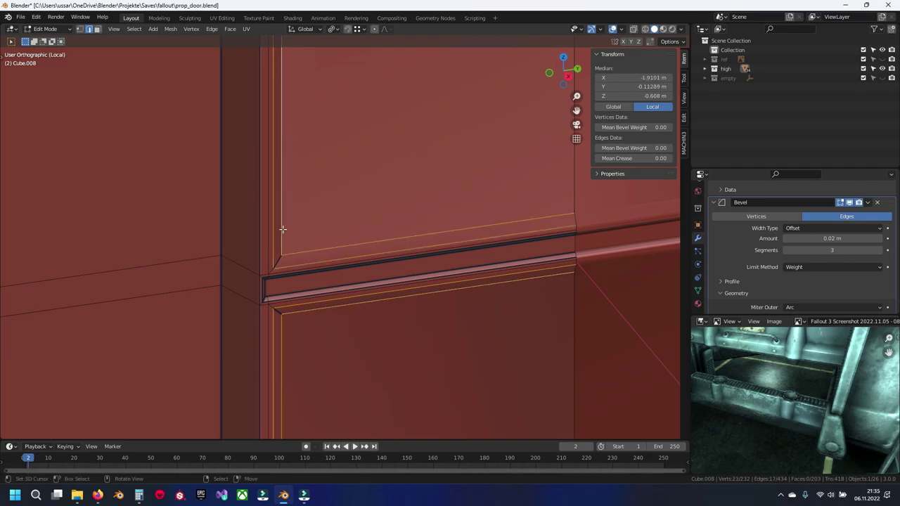
{"action": "scroll", "coordinate": [282, 229], "scroll_direction": "down", "scroll_amount": 3}
{"action": "middle_click_drag", "start_coordinate": [372, 368], "coordinate": [362, 337], "text": "shift"}
{"action": "scroll", "coordinate": [361, 338], "scroll_direction": "up", "scroll_amount": 3}
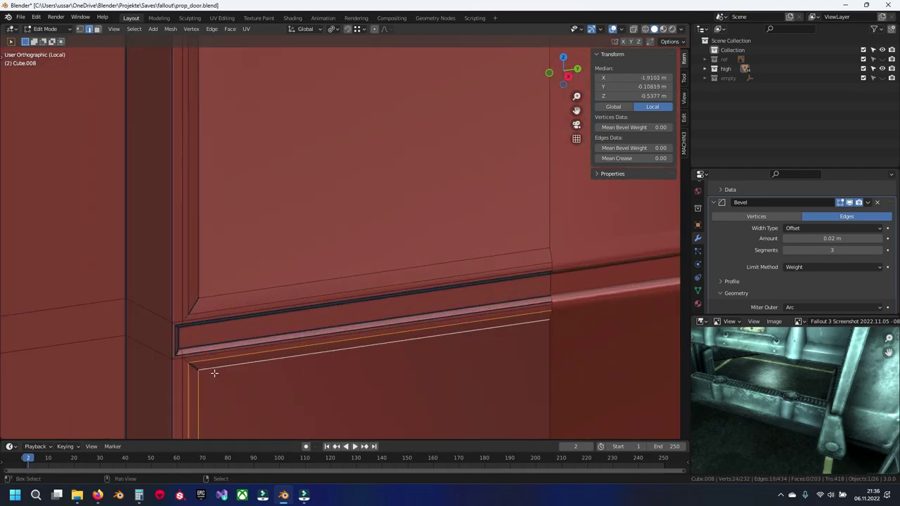
{"action": "scroll", "coordinate": [227, 291], "scroll_direction": "down", "scroll_amount": 3}
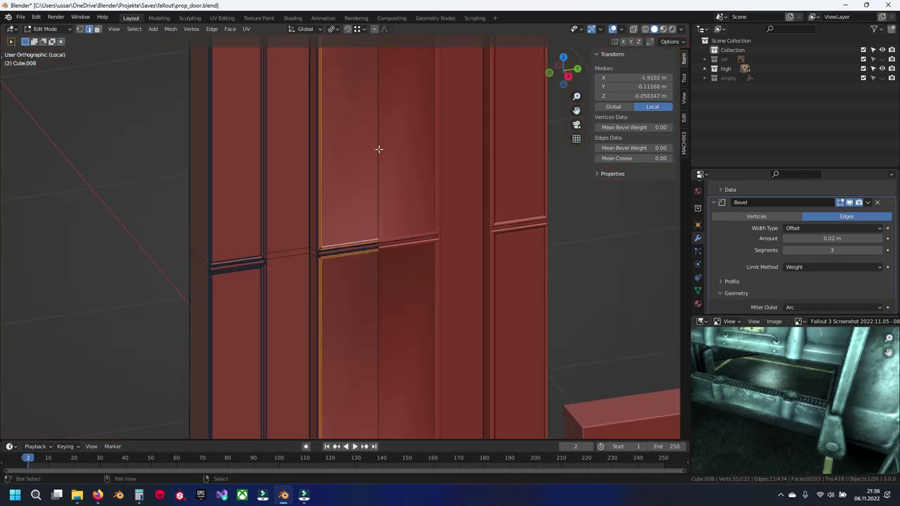
{"action": "middle_click_drag", "start_coordinate": [227, 291], "coordinate": [382, 237], "text": "shift"}
{"action": "scroll", "coordinate": [376, 218], "scroll_direction": "up", "scroll_amount": 3}
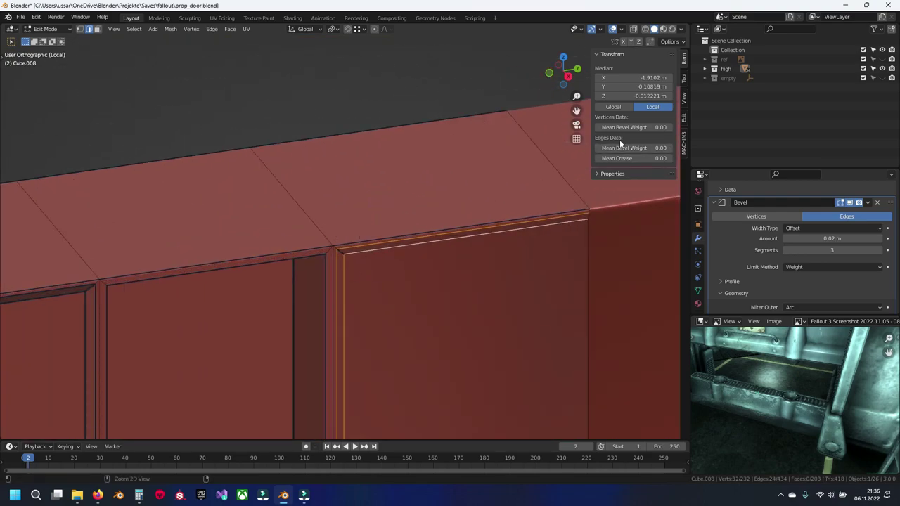
{"action": "scroll", "coordinate": [350, 311], "scroll_direction": "down", "scroll_amount": 3}
{"action": "middle_click_drag", "start_coordinate": [349, 311], "coordinate": [438, 301], "text": "shift"}
Clear the edge selection and return to Object Mode.
{"action": "key", "text": "alt+a"}
{"action": "scroll", "coordinate": [323, 217], "scroll_direction": "up", "scroll_amount": 3}
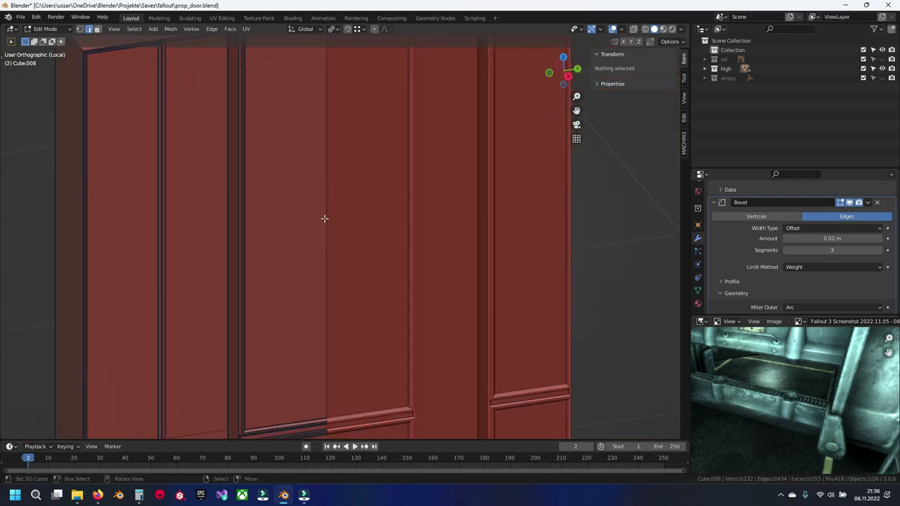
{"action": "key", "text": "Tab"}
{"action": "middle_click_drag", "start_coordinate": [346, 353], "coordinate": [339, 182], "text": "shift"}
{"action": "middle_click_drag", "start_coordinate": [401, 337], "coordinate": [342, 221], "text": "shift"}
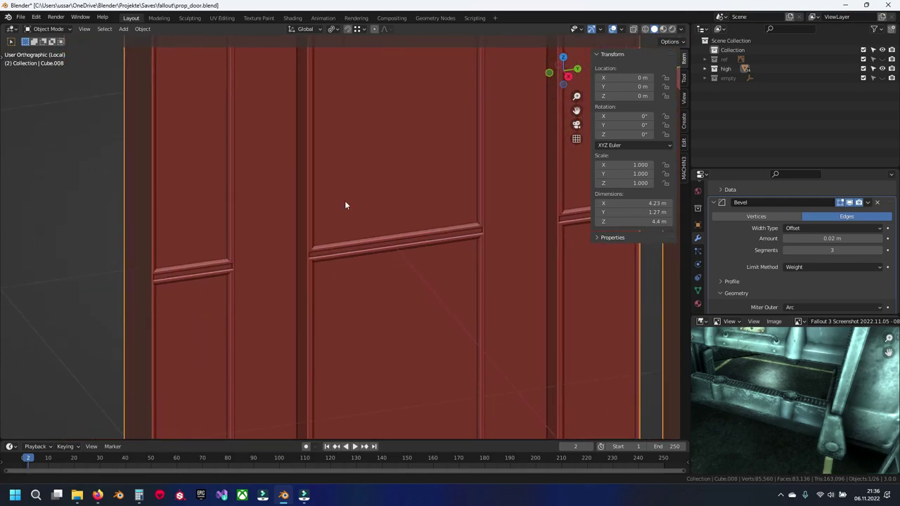
Leave local view and hide the door body Cube.008.
{"action": "key", "text": "KP_Divide"}
{"action": "scroll", "coordinate": [326, 236], "scroll_direction": "up", "scroll_amount": 4}
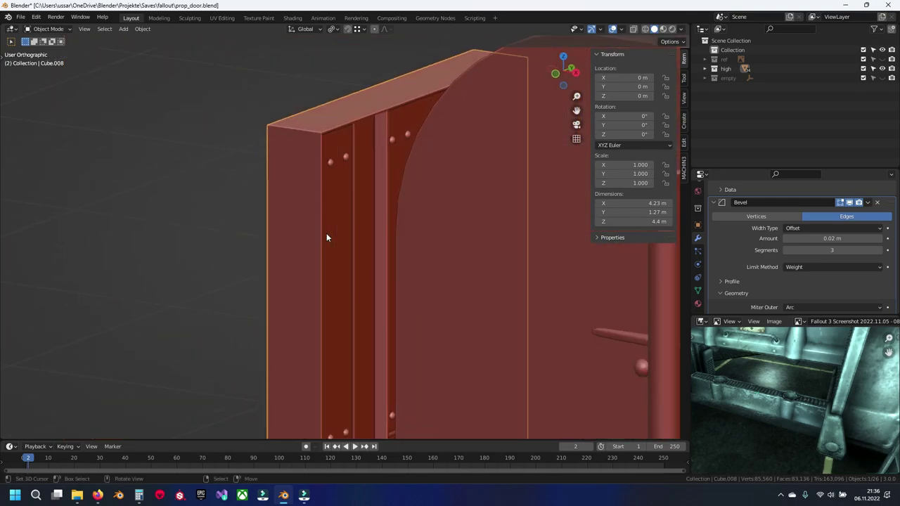
{"action": "key", "text": "h"}
Select and frame the mirrored bolts and boxes, then save the file.
{"action": "left_click", "coordinate": [335, 163]}
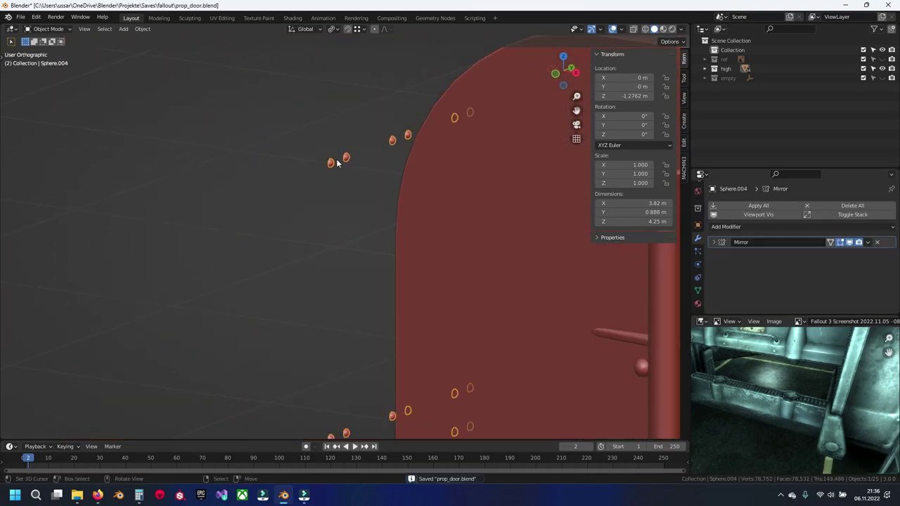
{"action": "key", "text": "KP_Decimal"}
{"action": "left_click", "coordinate": [257, 229]}
{"action": "key", "text": "KP_Decimal"}
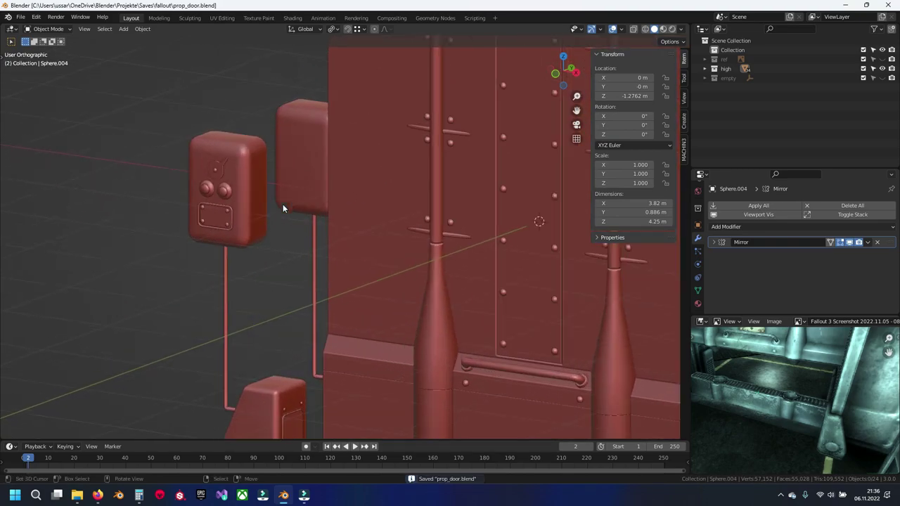
{"action": "scroll", "coordinate": [731, 270], "scroll_direction": "down", "scroll_amount": 1}
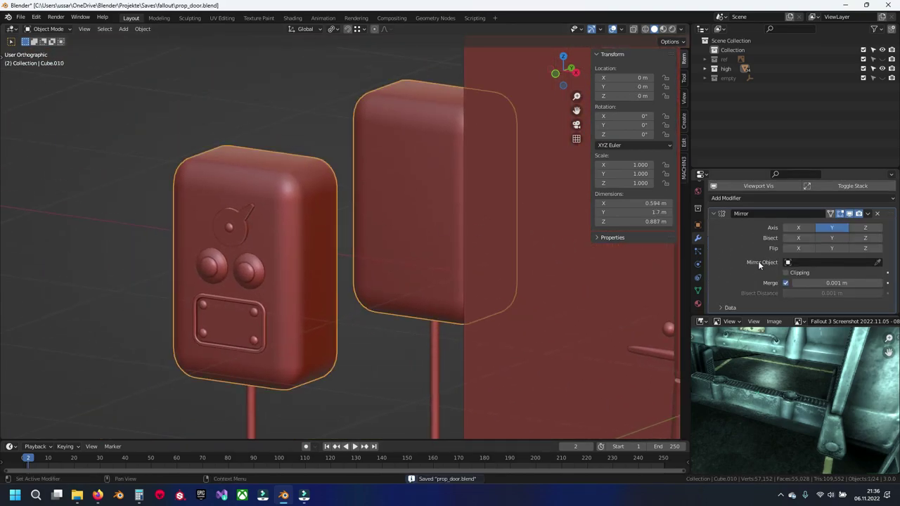
{"action": "mouse_move", "coordinate": [330, 239]}
{"action": "middle_mouse_down"}
{"action": "mouse_move", "coordinate": [220, 243]}
{"action": "mouse_move", "coordinate": [335, 253]}
{"action": "middle_mouse_up"}
{"action": "scroll", "coordinate": [285, 331], "scroll_direction": "up", "scroll_amount": 4}
{"action": "middle_click_drag", "start_coordinate": [285, 331], "coordinate": [331, 268], "text": "shift"}
{"action": "key", "text": "ctrl+s"}
Hide the panel plates and Sphere.008, then open Add Modifier for the dial knobs.
{"action": "left_click", "coordinate": [331, 274]}
{"action": "scroll", "coordinate": [716, 245], "scroll_direction": "down", "scroll_amount": 2}
{"action": "scroll", "coordinate": [745, 247], "scroll_direction": "down", "scroll_amount": 2}
{"action": "key", "text": "h"}
{"action": "left_click", "coordinate": [278, 202]}
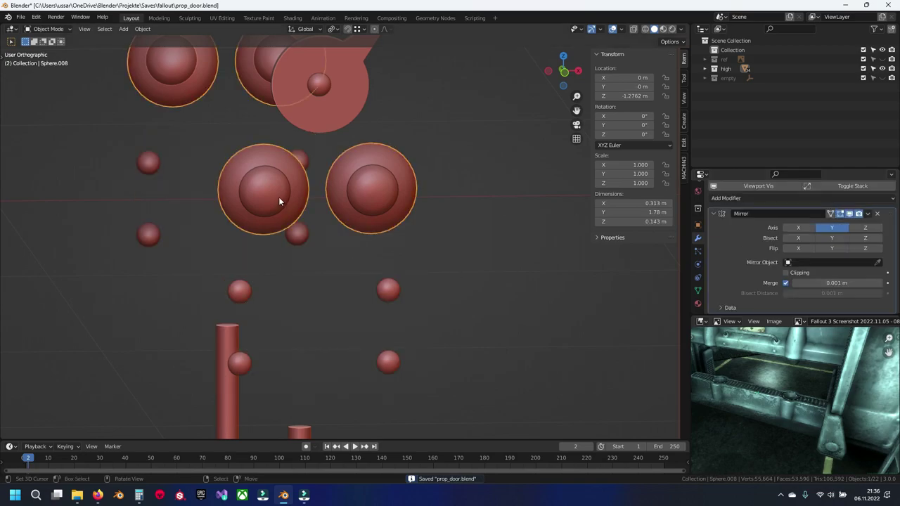
{"action": "key", "text": "h"}
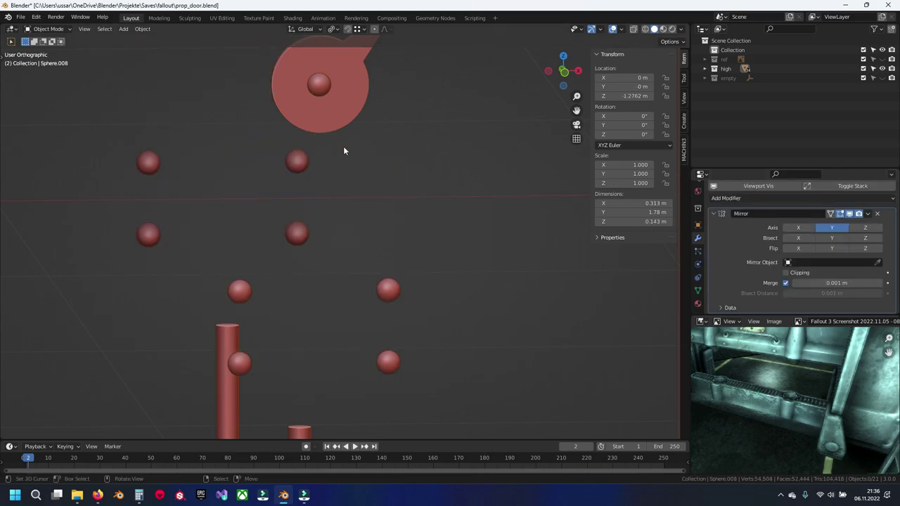
{"action": "middle_click_drag", "start_coordinate": [340, 125], "coordinate": [328, 278], "text": "shift"}
{"action": "left_click", "coordinate": [743, 200]}
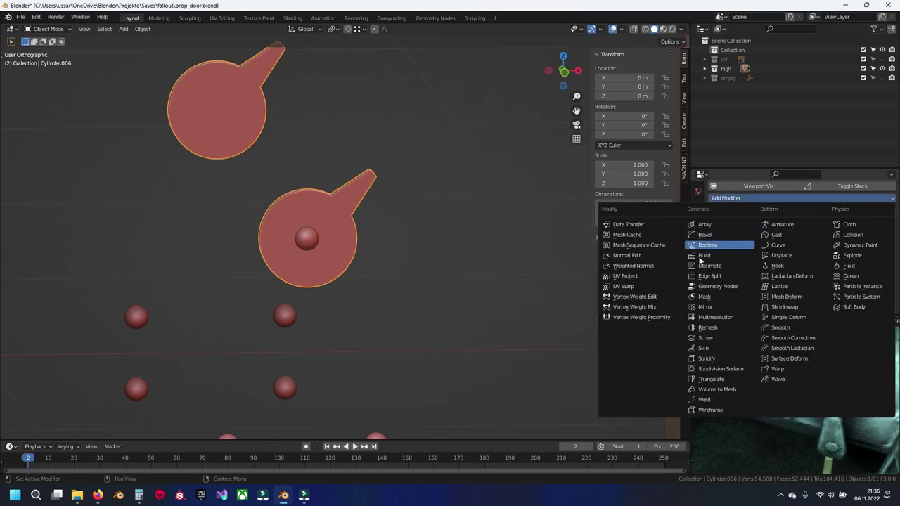
Add a Bevel modifier with 3 segments, Weight limit method and Arc outer miter.
{"action": "left_click", "coordinate": [705, 234]}
{"action": "middle_click_drag", "start_coordinate": [469, 249], "coordinate": [612, 259]}
{"action": "scroll", "coordinate": [764, 227], "scroll_direction": "down", "scroll_amount": 2}
{"action": "left_click", "coordinate": [882, 242]}
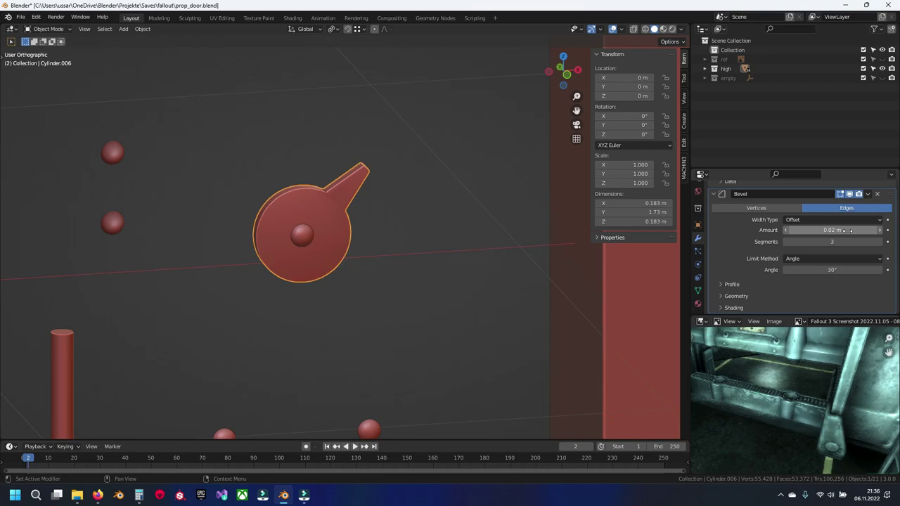
{"action": "left_click", "coordinate": [798, 261]}
{"action": "left_click", "coordinate": [801, 290]}
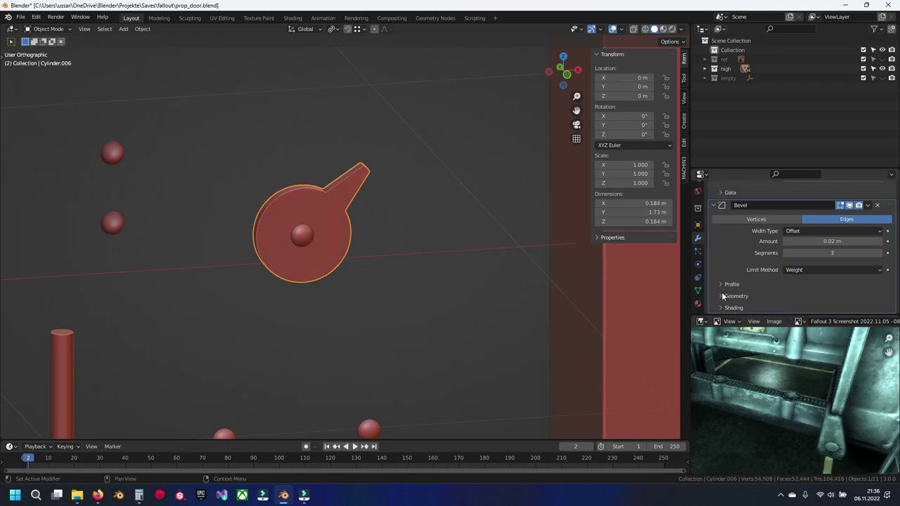
{"action": "left_click", "coordinate": [736, 296]}
{"action": "scroll", "coordinate": [773, 267], "scroll_direction": "down", "scroll_amount": 2}
{"action": "left_click", "coordinate": [802, 241]}
{"action": "left_click", "coordinate": [795, 273]}
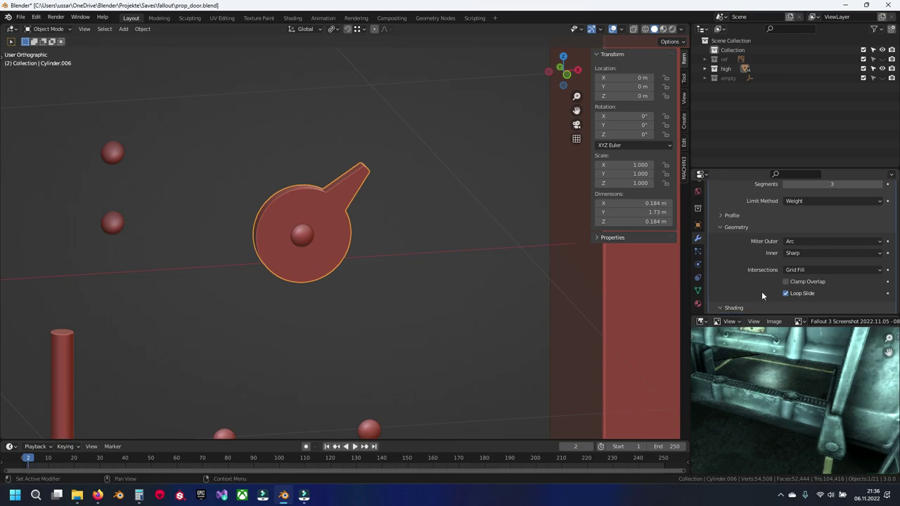
{"action": "scroll", "coordinate": [759, 295], "scroll_direction": "down", "scroll_amount": 2}
{"action": "mouse_move", "coordinate": [492, 254]}
{"action": "middle_mouse_down"}
{"action": "mouse_move", "coordinate": [435, 254]}
{"action": "mouse_move", "coordinate": [339, 211]}
{"action": "middle_mouse_up"}
In Edit Mode, select the dial's sharp edges and frame them.
{"action": "key", "text": "Tab"}
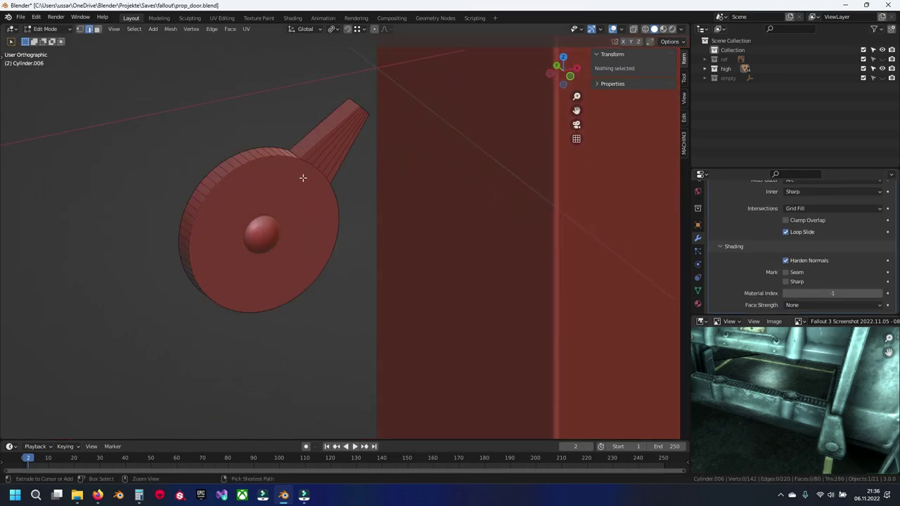
{"action": "left_click", "coordinate": [134, 29]}
{"action": "left_click", "coordinate": [169, 129]}
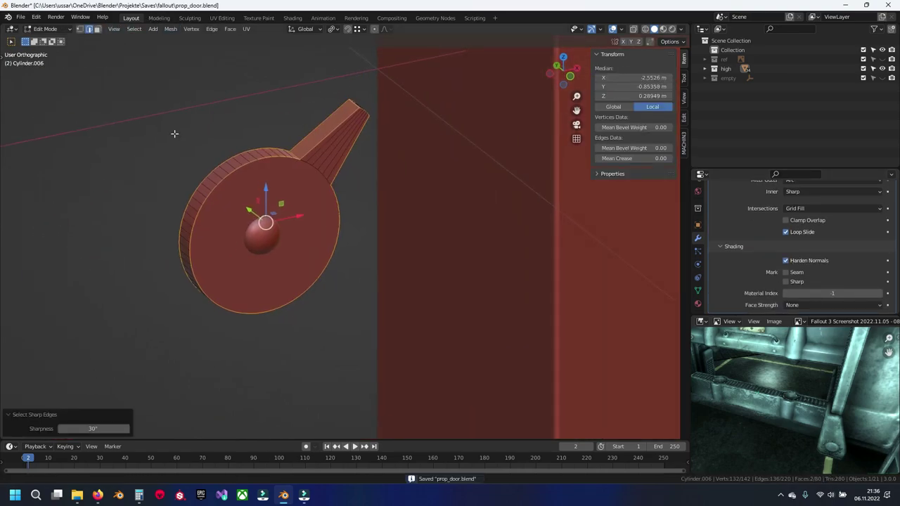
{"action": "key", "text": "KP_Decimal"}
{"action": "scroll", "coordinate": [411, 200], "scroll_direction": "up", "scroll_amount": 2}
{"action": "scroll", "coordinate": [386, 218], "scroll_direction": "up", "scroll_amount": 5}
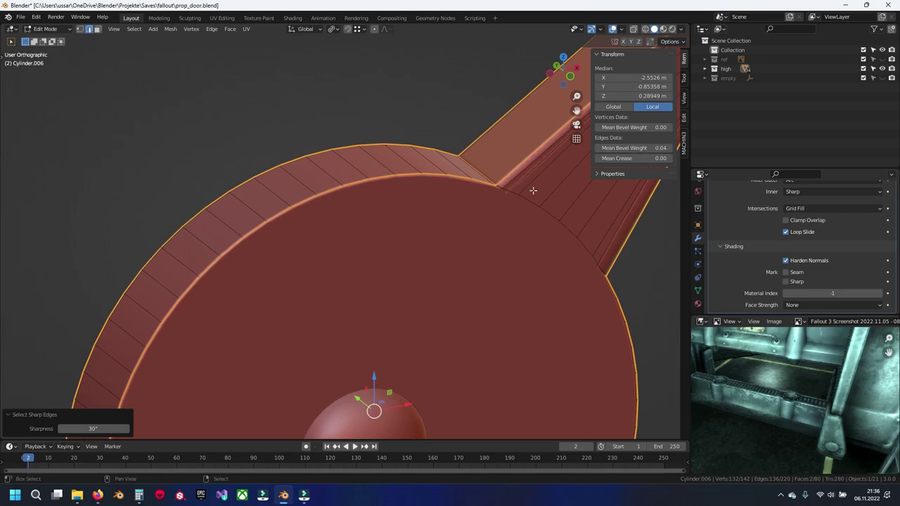
{"action": "middle_click_drag", "start_coordinate": [533, 190], "coordinate": [372, 203]}
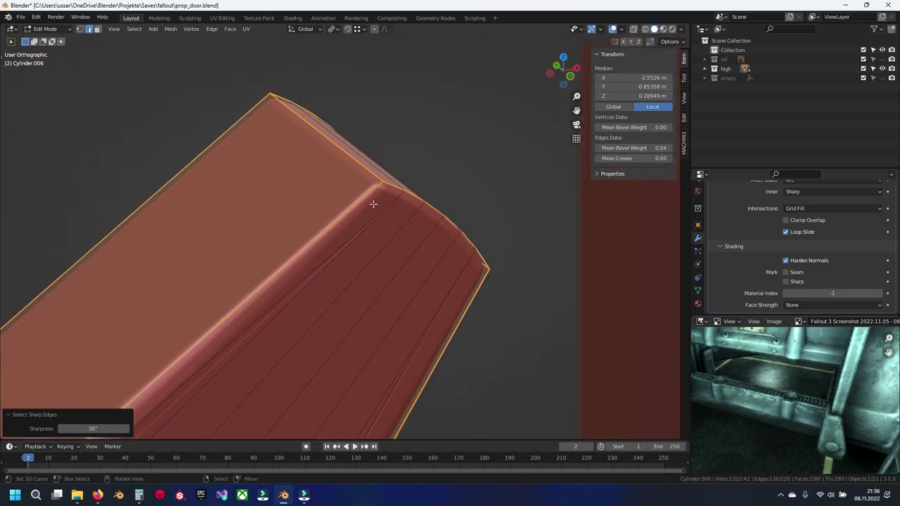
Select the handle's ridge edge, then slide a vertex at the handle base along its edge.
{"action": "key", "text": "alt+a"}
{"action": "middle_click_drag", "start_coordinate": [376, 248], "coordinate": [389, 208]}
{"action": "left_click", "coordinate": [422, 131]}
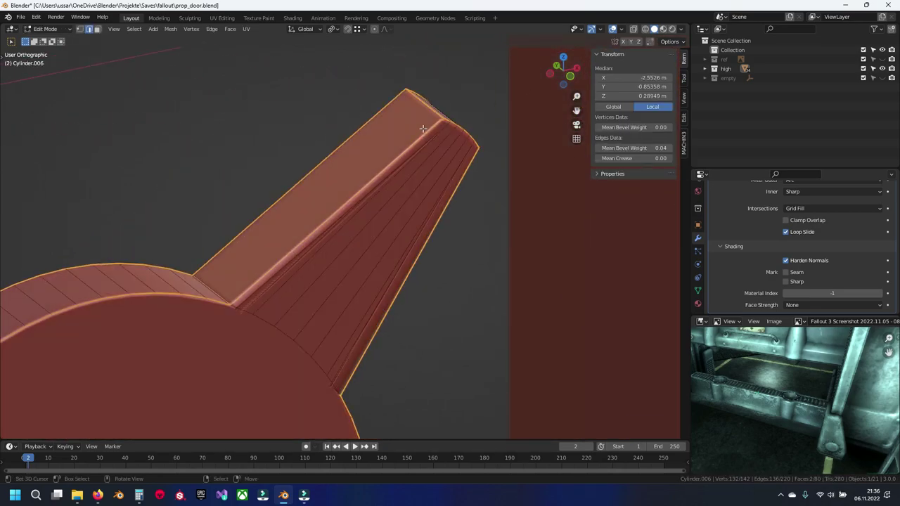
{"action": "mouse_move", "coordinate": [422, 126]}
{"action": "middle_mouse_down"}
{"action": "mouse_move", "coordinate": [431, 118]}
{"action": "mouse_move", "coordinate": [450, 158]}
{"action": "middle_mouse_up"}
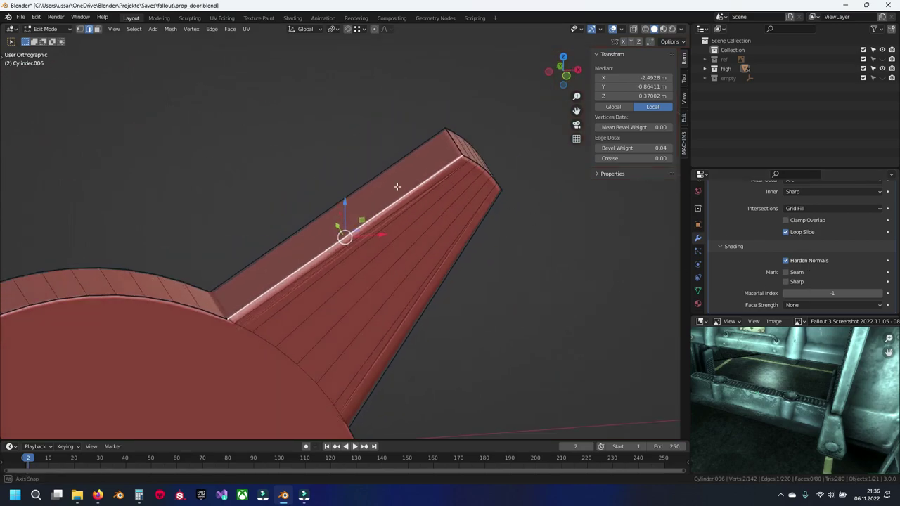
{"action": "middle_click_drag", "start_coordinate": [394, 211], "coordinate": [422, 176]}
{"action": "scroll", "coordinate": [426, 169], "scroll_direction": "up", "scroll_amount": 3}
{"action": "left_click", "coordinate": [196, 352]}
{"action": "key", "text": "shift+v"}
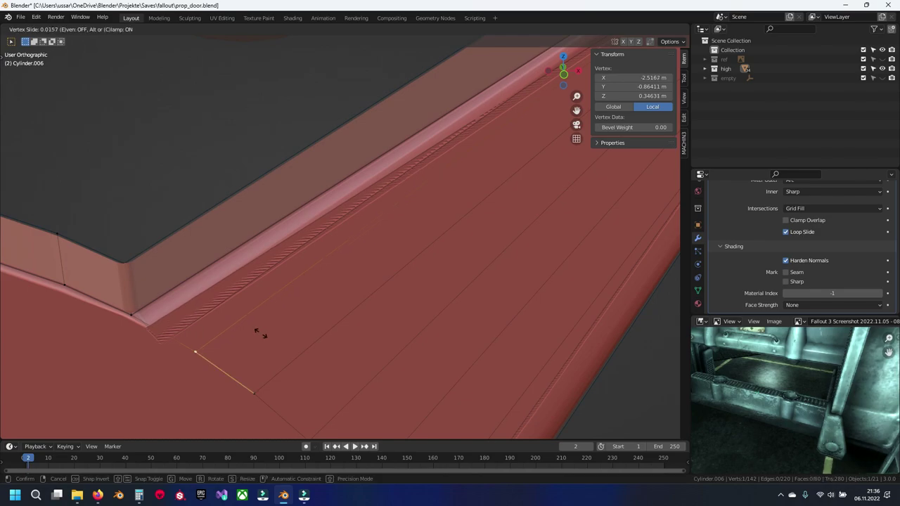
Slide the dial handle's end-corner vertex and a neighbouring vertex along their edges.
{"action": "left_click", "coordinate": [294, 370]}
{"action": "middle_click_drag", "start_coordinate": [294, 370], "coordinate": [464, 223]}
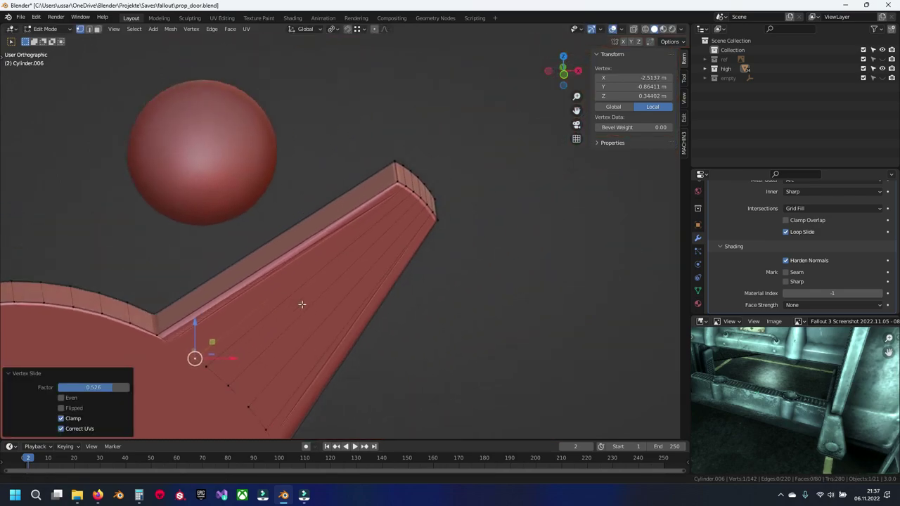
{"action": "key", "text": "g"}
{"action": "key", "text": "g"}
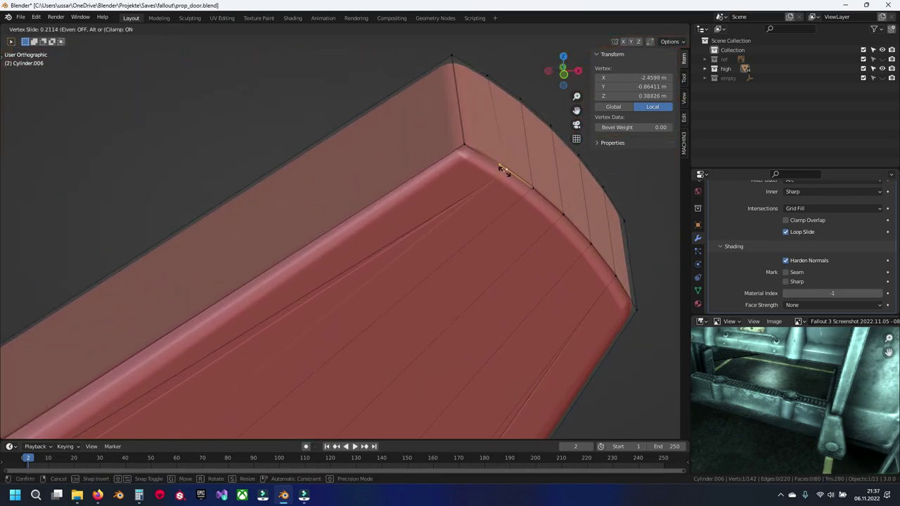
{"action": "left_click", "coordinate": [512, 180]}
{"action": "middle_click_drag", "start_coordinate": [538, 213], "coordinate": [438, 217]}
{"action": "scroll", "coordinate": [394, 197], "scroll_direction": "down", "scroll_amount": 3}
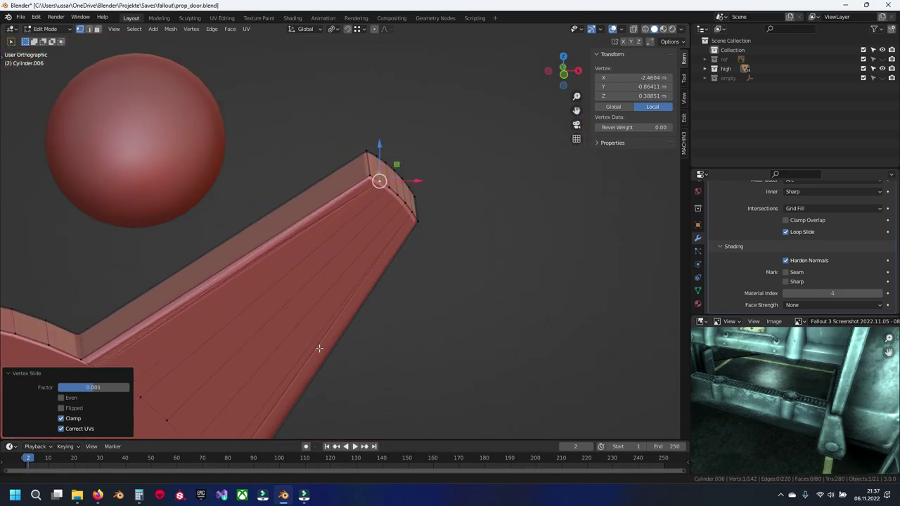
{"action": "scroll", "coordinate": [357, 258], "scroll_direction": "up", "scroll_amount": 5}
{"action": "left_click", "coordinate": [356, 276]}
{"action": "key", "text": "g"}
{"action": "key", "text": "g"}
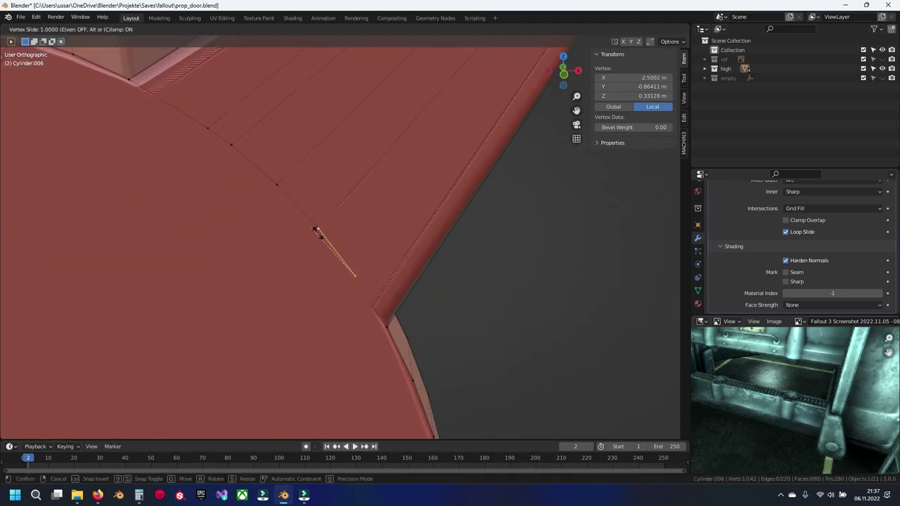
{"action": "left_click", "coordinate": [331, 247]}
Slide three more handle vertices along their edges, adjusting one of them twice.
{"action": "left_click", "coordinate": [318, 228]}
{"action": "key", "text": "g"}
{"action": "key", "text": "g"}
{"action": "left_click", "coordinate": [305, 212]}
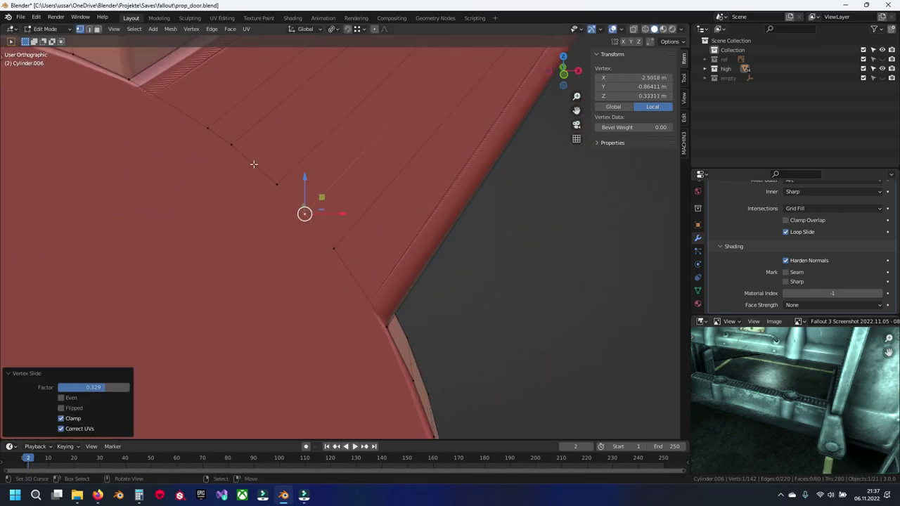
{"action": "left_click", "coordinate": [233, 146]}
{"action": "key", "text": "g"}
{"action": "key", "text": "g"}
{"action": "left_click", "coordinate": [246, 155]}
{"action": "key", "text": "g"}
{"action": "key", "text": "g"}
{"action": "left_click", "coordinate": [236, 151]}
{"action": "left_click", "coordinate": [333, 247]}
{"action": "key", "text": "g"}
{"action": "key", "text": "g"}
{"action": "left_click", "coordinate": [307, 214]}
Slide further handle vertices, pushing one fully to the end of its edge.
{"action": "left_click", "coordinate": [305, 209]}
{"action": "key", "text": "g"}
{"action": "key", "text": "g"}
{"action": "left_click", "coordinate": [292, 199]}
{"action": "left_click", "coordinate": [309, 219]}
{"action": "key", "text": "g"}
{"action": "key", "text": "g"}
{"action": "left_click", "coordinate": [291, 199]}
{"action": "scroll", "coordinate": [336, 175], "scroll_direction": "down", "scroll_amount": 5}
{"action": "scroll", "coordinate": [335, 174], "scroll_direction": "up", "scroll_amount": 3}
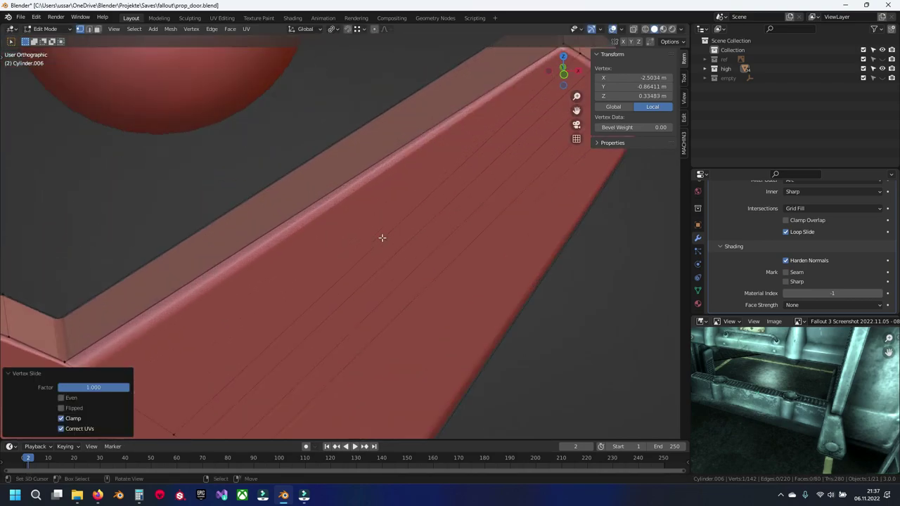
{"action": "scroll", "coordinate": [382, 237], "scroll_direction": "up", "scroll_amount": 3}
{"action": "key", "text": "g"}
{"action": "key", "text": "g"}
{"action": "left_click", "coordinate": [302, 318]}
With the handle pointing up-left, slide the vertices at its joint along their edges.
{"action": "scroll", "coordinate": [368, 239], "scroll_direction": "down", "scroll_amount": 5}
{"action": "mouse_move", "coordinate": [367, 239]}
{"action": "middle_mouse_down"}
{"action": "mouse_move", "coordinate": [486, 237]}
{"action": "mouse_move", "coordinate": [504, 201]}
{"action": "mouse_move", "coordinate": [373, 246]}
{"action": "middle_mouse_up"}
{"action": "scroll", "coordinate": [455, 280], "scroll_direction": "up", "scroll_amount": 5}
{"action": "key", "text": "g"}
{"action": "key", "text": "g"}
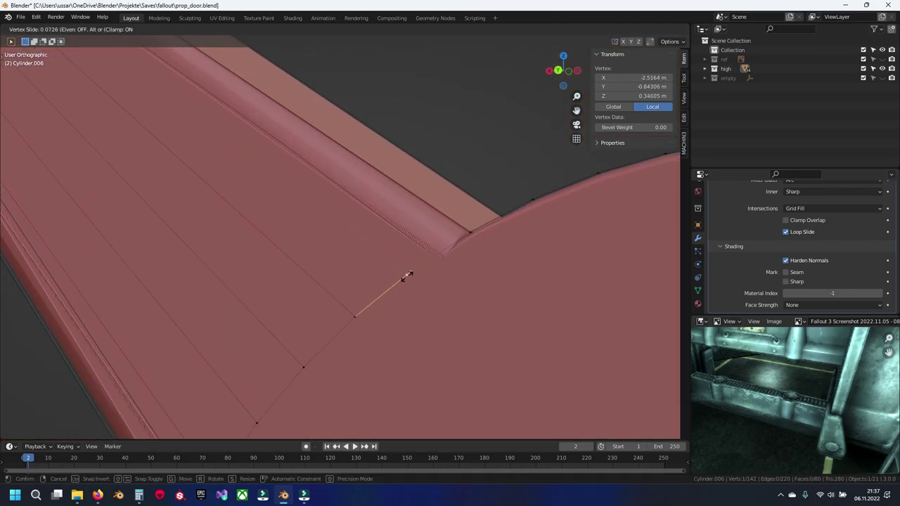
{"action": "left_click", "coordinate": [338, 321]}
{"action": "left_click", "coordinate": [322, 349]}
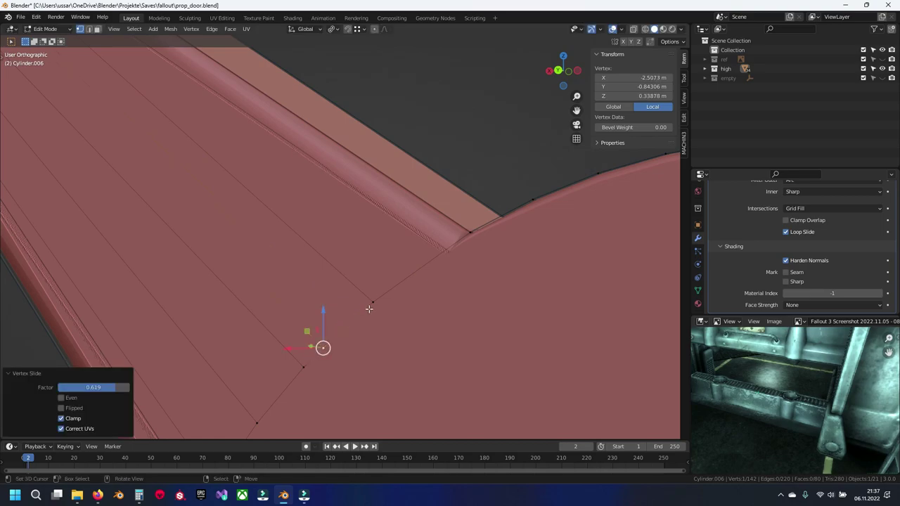
{"action": "key", "text": "g"}
{"action": "key", "text": "g"}
{"action": "left_click", "coordinate": [331, 339]}
Slide the vertices on the handle face and the bevelled edge into place.
{"action": "middle_click_drag", "start_coordinate": [331, 339], "coordinate": [385, 227]}
{"action": "left_click", "coordinate": [347, 264]}
{"action": "key", "text": "g"}
{"action": "key", "text": "g"}
{"action": "left_click", "coordinate": [371, 240]}
{"action": "left_click", "coordinate": [305, 324]}
{"action": "key", "text": "g"}
{"action": "key", "text": "g"}
{"action": "left_click", "coordinate": [366, 240]}
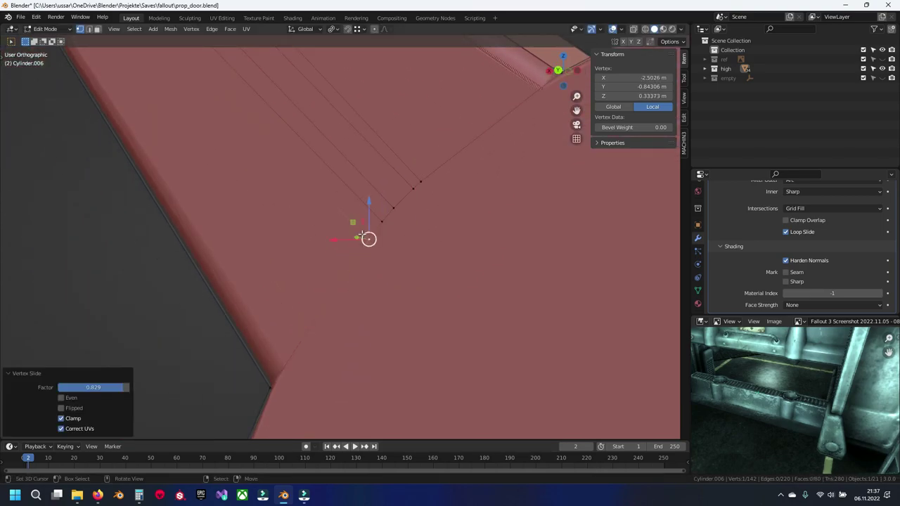
{"action": "scroll", "coordinate": [368, 260], "scroll_direction": "down", "scroll_amount": 5}
{"action": "scroll", "coordinate": [311, 211], "scroll_direction": "up", "scroll_amount": 5}
{"action": "key", "text": "g"}
{"action": "key", "text": "g"}
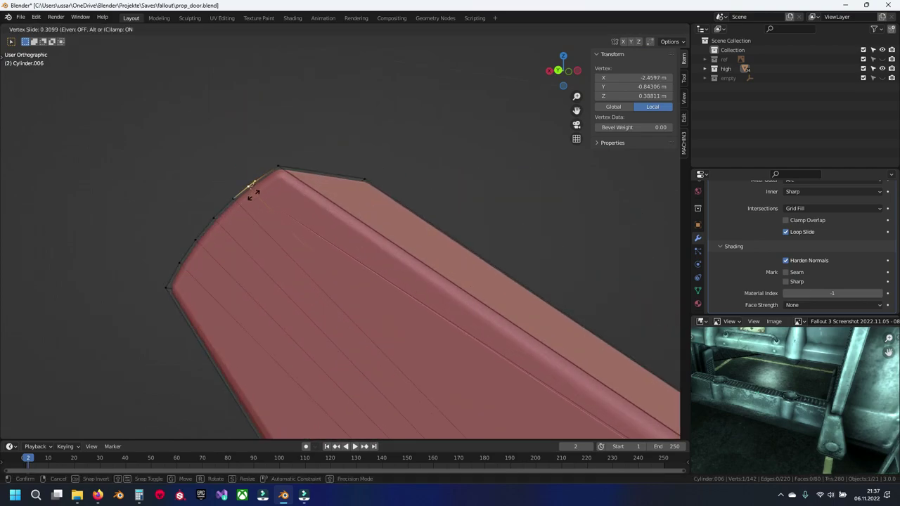
{"action": "left_click", "coordinate": [248, 193]}
Slide a vertex near the bevelled edge and inspect the other side of the handle.
{"action": "scroll", "coordinate": [311, 217], "scroll_direction": "up", "scroll_amount": 3}
{"action": "scroll", "coordinate": [432, 268], "scroll_direction": "up", "scroll_amount": 4}
{"action": "left_click", "coordinate": [476, 273]}
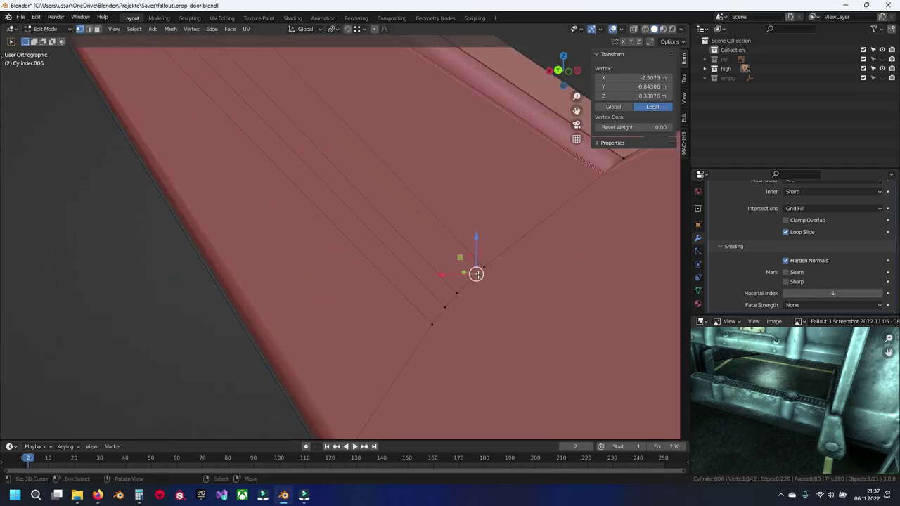
{"action": "key", "text": "g"}
{"action": "key", "text": "g"}
{"action": "left_click", "coordinate": [481, 272]}
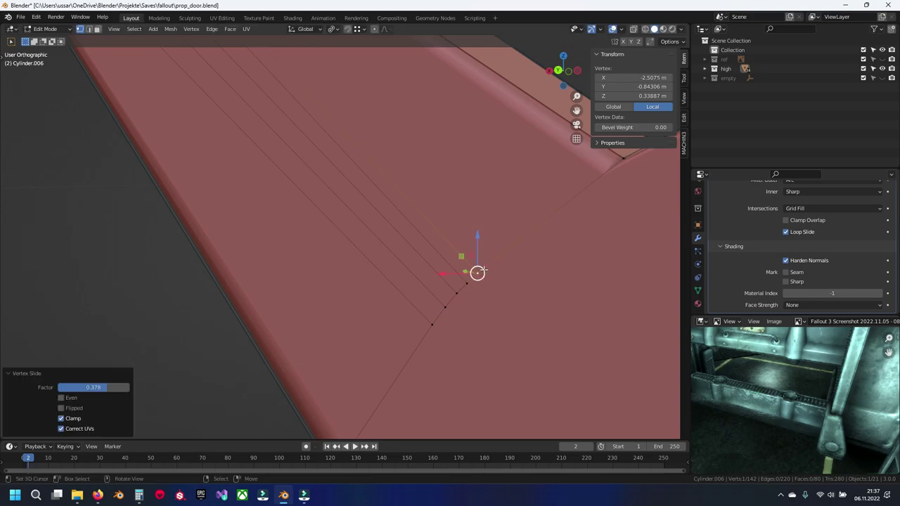
{"action": "scroll", "coordinate": [476, 271], "scroll_direction": "down", "scroll_amount": 5}
{"action": "middle_click_drag", "start_coordinate": [366, 244], "coordinate": [312, 249]}
{"action": "scroll", "coordinate": [311, 249], "scroll_direction": "up", "scroll_amount": 4}
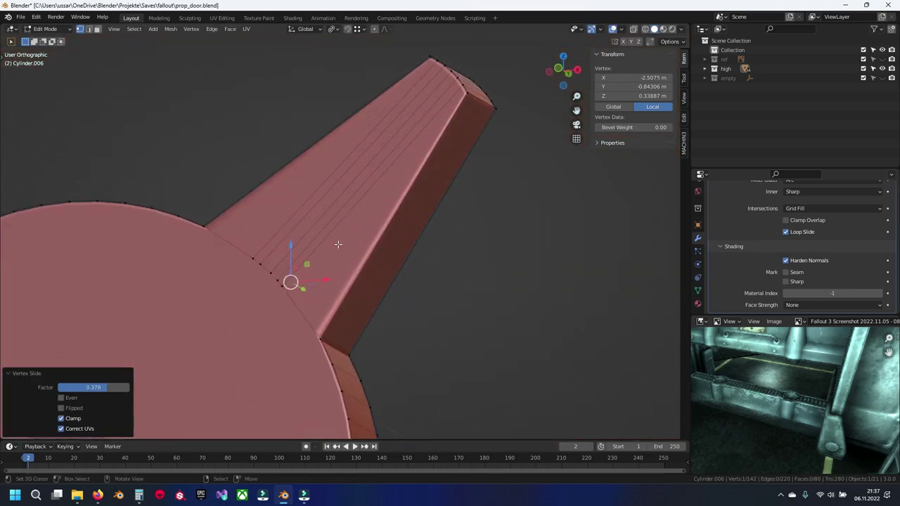
{"action": "scroll", "coordinate": [338, 244], "scroll_direction": "down", "scroll_amount": 3}
{"action": "scroll", "coordinate": [338, 244], "scroll_direction": "down", "scroll_amount": 3}
Return Cylinder.006 to Object Mode and save prop_door.blend.
{"action": "key", "text": "Tab"}
{"action": "key", "text": "ctrl+s"}
{"action": "scroll", "coordinate": [343, 261], "scroll_direction": "down", "scroll_amount": 2}
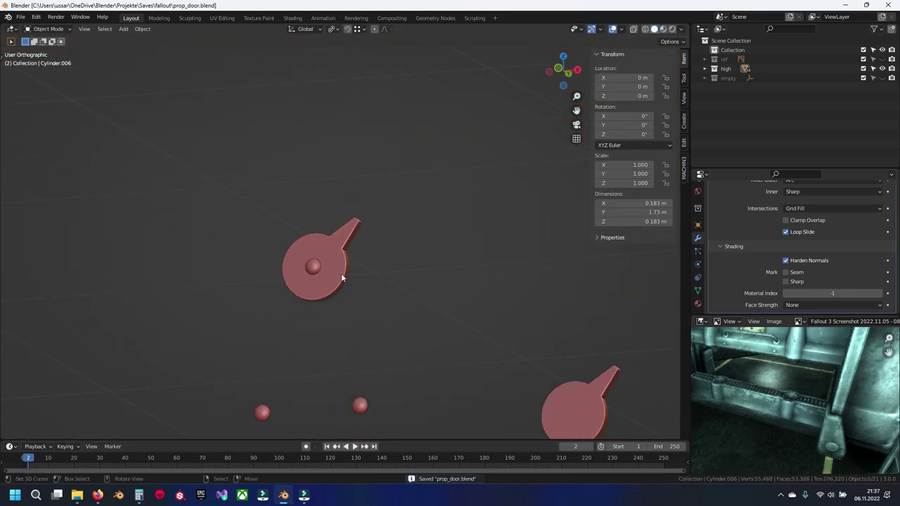
Hide the dial knob and the next inspected part.
{"action": "mouse_move", "coordinate": [439, 313]}
{"action": "middle_mouse_down"}
{"action": "mouse_move", "coordinate": [344, 270]}
{"action": "mouse_move", "coordinate": [325, 241]}
{"action": "middle_mouse_up"}
{"action": "left_click", "coordinate": [322, 242]}
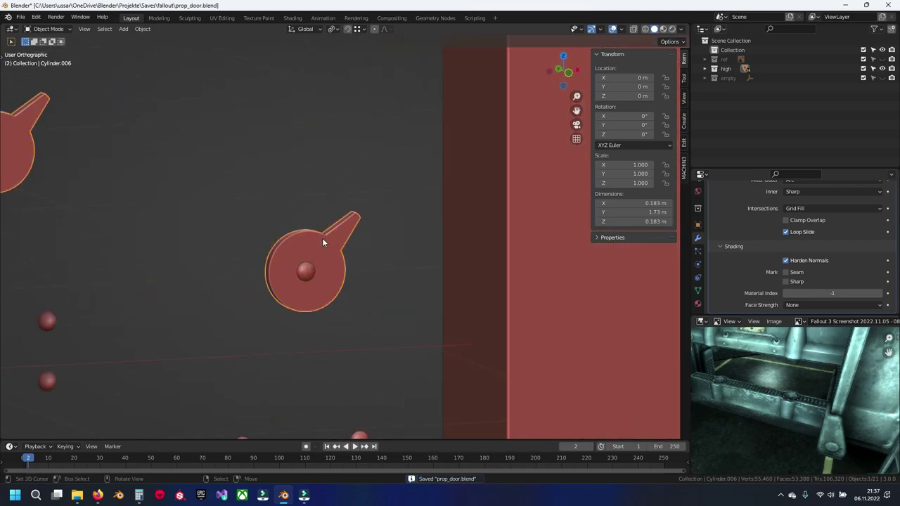
{"action": "key", "text": "h"}
{"action": "left_click", "coordinate": [311, 275]}
{"action": "mouse_move", "coordinate": [310, 275]}
{"action": "middle_mouse_down"}
{"action": "mouse_move", "coordinate": [317, 303]}
{"action": "mouse_move", "coordinate": [379, 227]}
{"action": "middle_mouse_up"}
{"action": "key", "text": "h"}
Save, check the angled blocks' bevel settings, then hide them and the big block.
{"action": "left_click", "coordinate": [379, 244]}
{"action": "key", "text": "ctrl+s"}
{"action": "scroll", "coordinate": [378, 244], "scroll_direction": "up", "scroll_amount": 4}
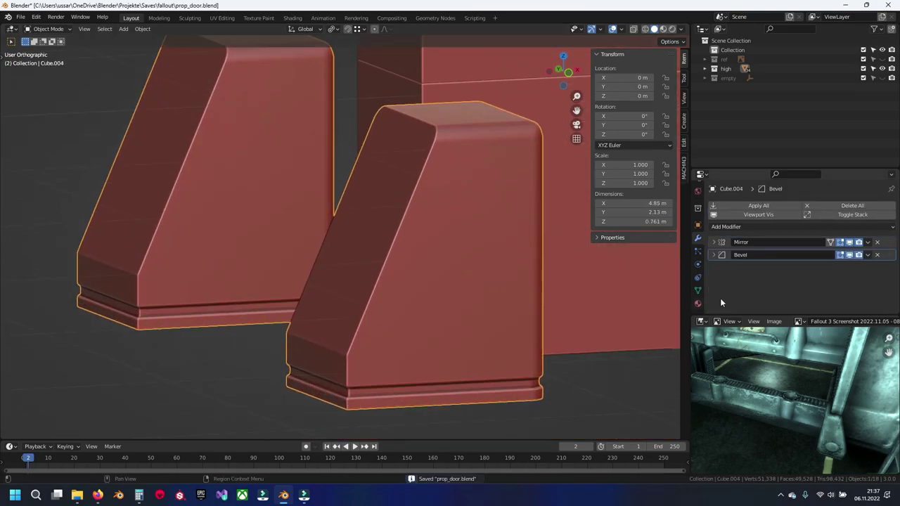
{"action": "left_click", "coordinate": [713, 254]}
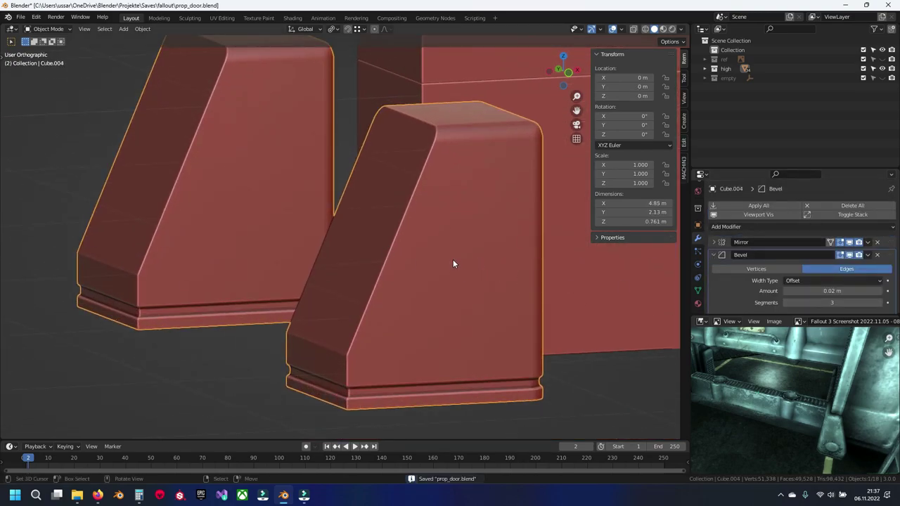
{"action": "key", "text": "h"}
{"action": "mouse_move", "coordinate": [419, 254]}
{"action": "middle_mouse_down"}
{"action": "mouse_move", "coordinate": [389, 278]}
{"action": "mouse_move", "coordinate": [409, 252]}
{"action": "middle_mouse_up"}
{"action": "left_click", "coordinate": [388, 273]}
{"action": "key", "text": "h"}
Hide the slatted door panel, door frame and a sphere, then unhide everything.
{"action": "left_click", "coordinate": [396, 249]}
{"action": "scroll", "coordinate": [391, 244], "scroll_direction": "up", "scroll_amount": 4}
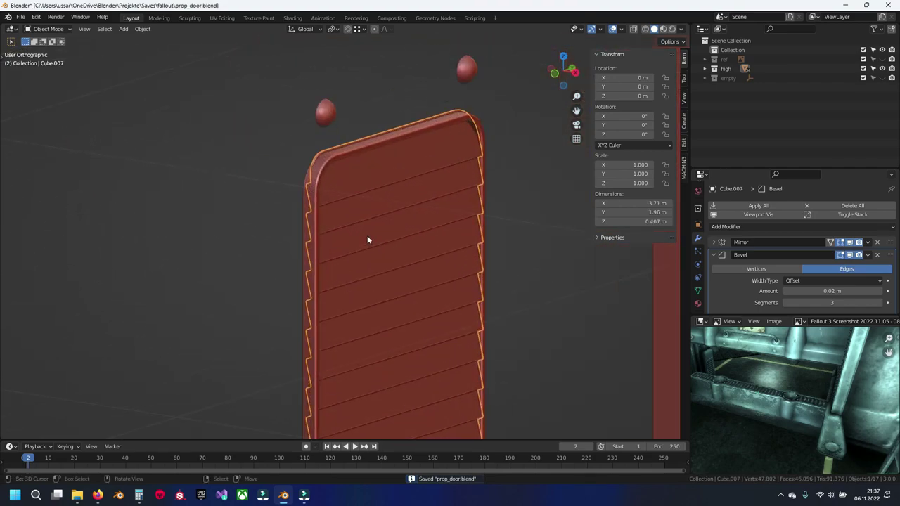
{"action": "key", "text": "h"}
{"action": "left_click", "coordinate": [347, 167]}
{"action": "key", "text": "h"}
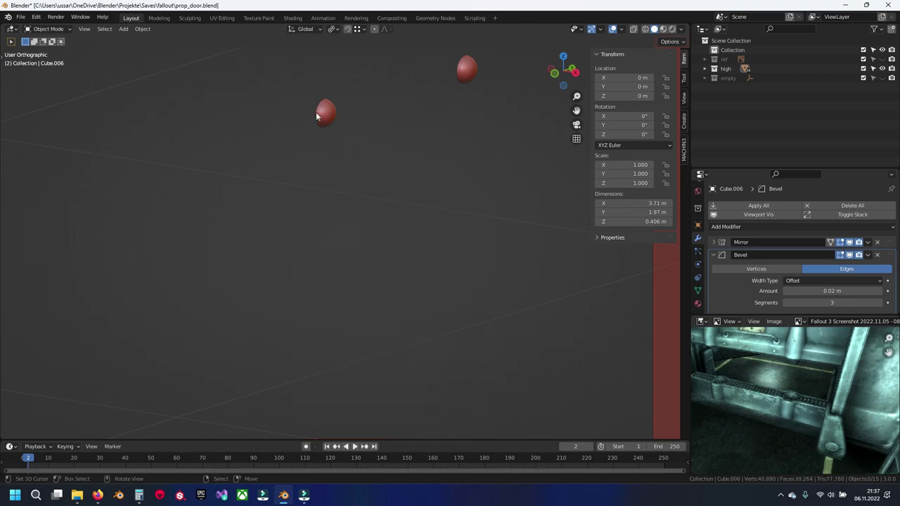
{"action": "left_click", "coordinate": [325, 113]}
{"action": "key", "text": "h"}
{"action": "key", "text": "alt+h"}
Hide the round knob and the ring of small spheres.
{"action": "scroll", "coordinate": [341, 225], "scroll_direction": "down", "scroll_amount": 3}
{"action": "mouse_move", "coordinate": [341, 225]}
{"action": "middle_mouse_down"}
{"action": "mouse_move", "coordinate": [275, 241]}
{"action": "mouse_move", "coordinate": [359, 237]}
{"action": "mouse_move", "coordinate": [327, 249]}
{"action": "middle_mouse_up"}
{"action": "scroll", "coordinate": [396, 239], "scroll_direction": "up", "scroll_amount": 5}
{"action": "scroll", "coordinate": [395, 239], "scroll_direction": "up", "scroll_amount": 4}
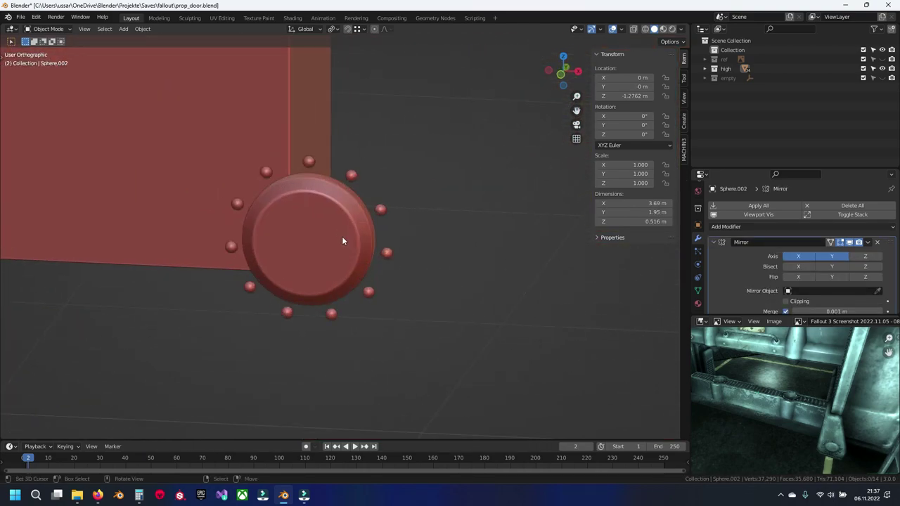
{"action": "left_click", "coordinate": [344, 236]}
{"action": "key", "text": "h"}
{"action": "left_click", "coordinate": [352, 175]}
{"action": "key", "text": "h"}
{"action": "scroll", "coordinate": [324, 182], "scroll_direction": "down", "scroll_amount": 4}
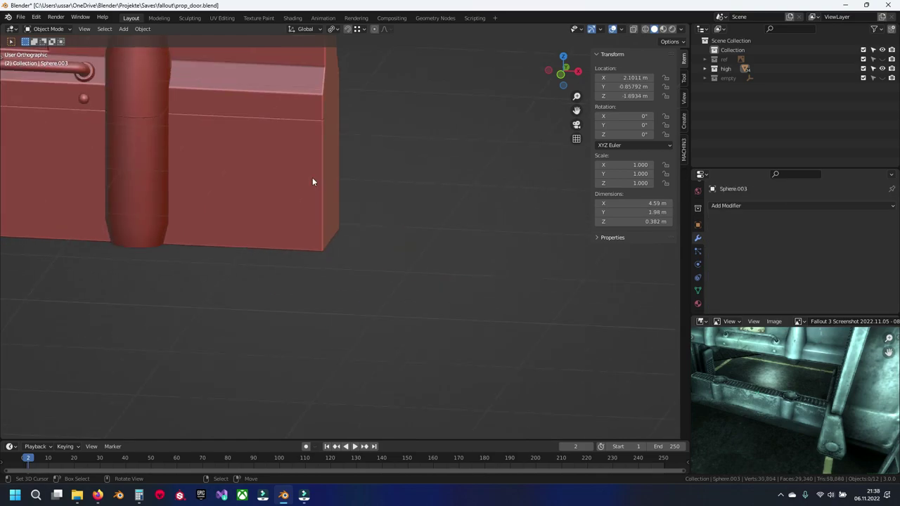
Check the lower box's bevel settings, then hide the lower and upper boxes.
{"action": "left_click", "coordinate": [371, 233]}
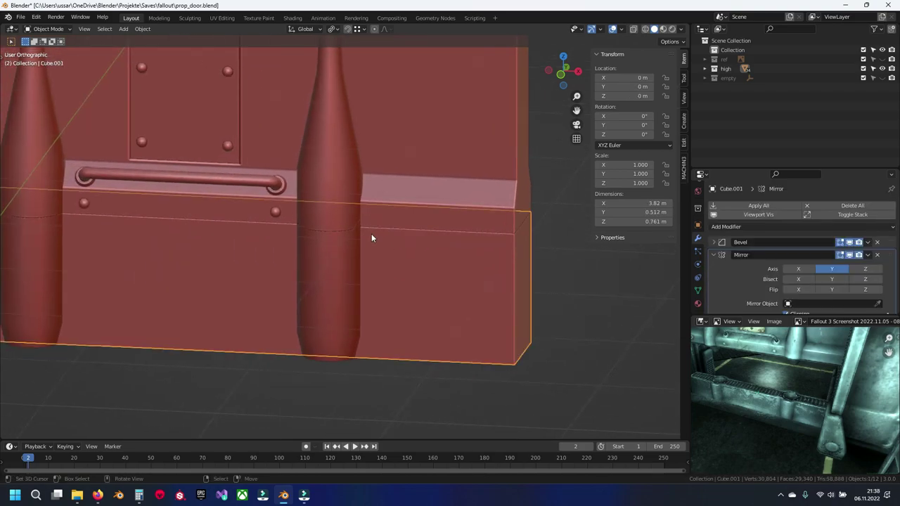
{"action": "left_click", "coordinate": [754, 243]}
{"action": "scroll", "coordinate": [740, 282], "scroll_direction": "down", "scroll_amount": 1}
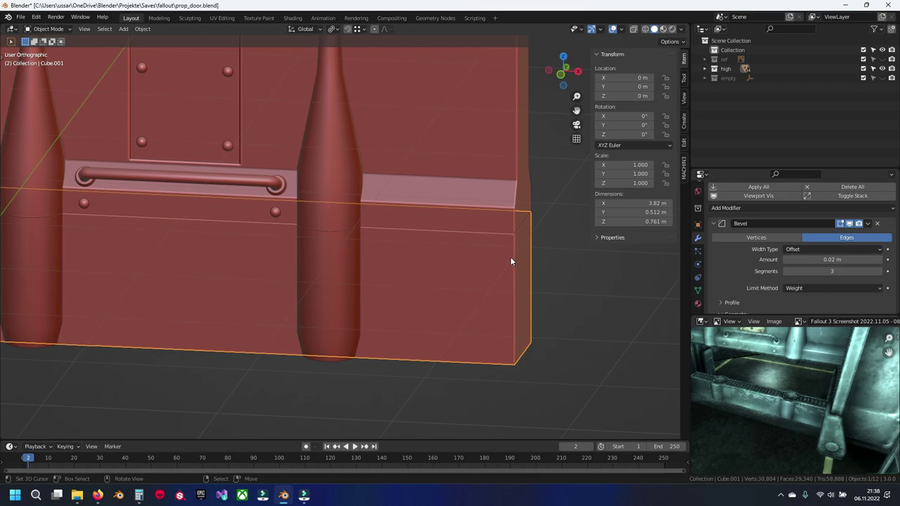
{"action": "key", "text": "h"}
{"action": "left_click", "coordinate": [470, 189]}
{"action": "scroll", "coordinate": [731, 255], "scroll_direction": "down", "scroll_amount": 4}
{"action": "scroll", "coordinate": [731, 255], "scroll_direction": "down", "scroll_amount": 1}
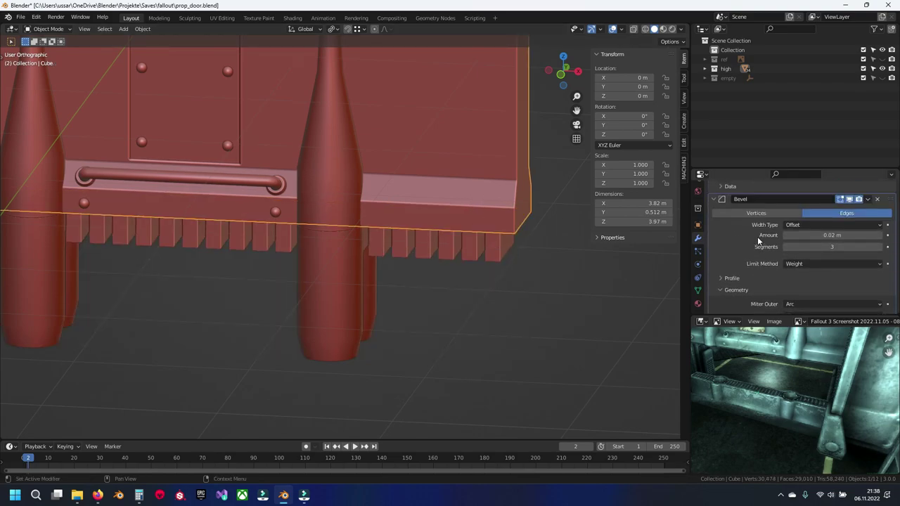
{"action": "key", "text": "h"}
Hide the tall bottle-shaped cylinder and the short cylinder.
{"action": "middle_click_drag", "start_coordinate": [453, 204], "coordinate": [432, 254]}
{"action": "scroll", "coordinate": [485, 307], "scroll_direction": "up", "scroll_amount": 3}
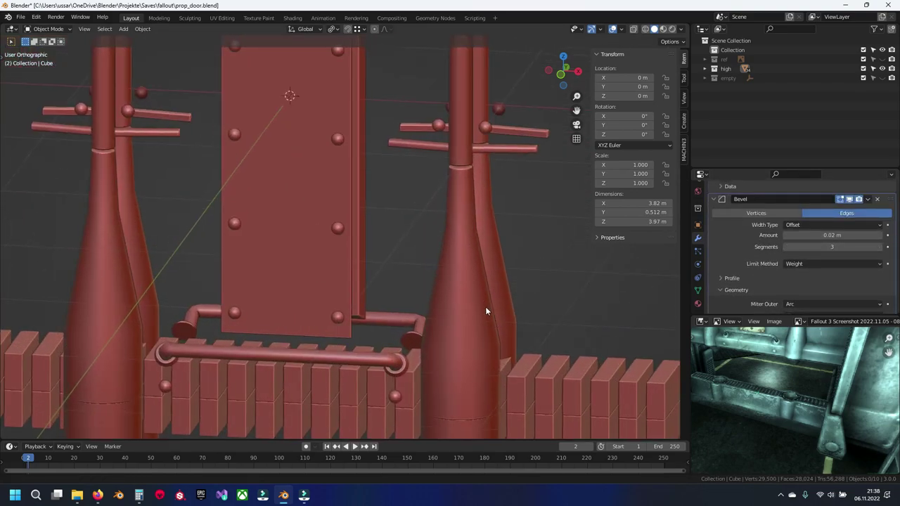
{"action": "middle_click_drag", "start_coordinate": [485, 307], "coordinate": [288, 203]}
{"action": "left_click", "coordinate": [288, 204]}
{"action": "key", "text": "h"}
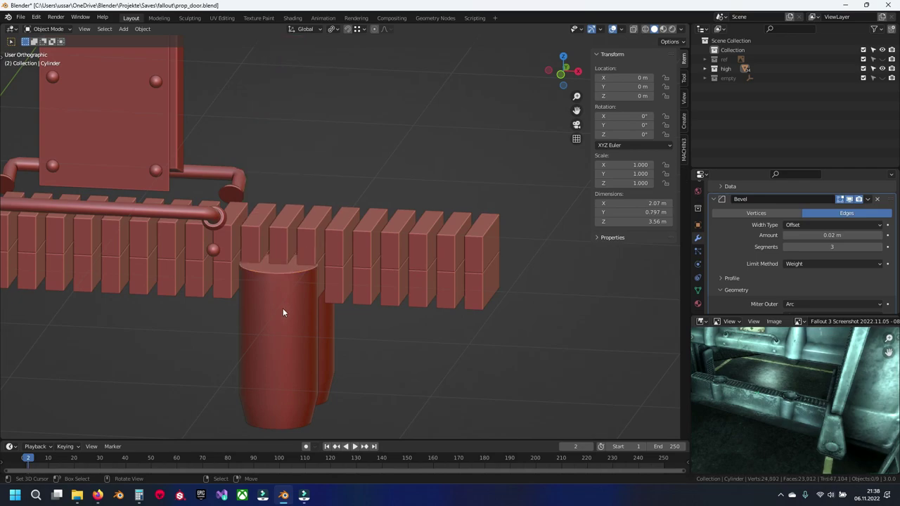
{"action": "left_click", "coordinate": [284, 324]}
{"action": "scroll", "coordinate": [762, 280], "scroll_direction": "up", "scroll_amount": 5}
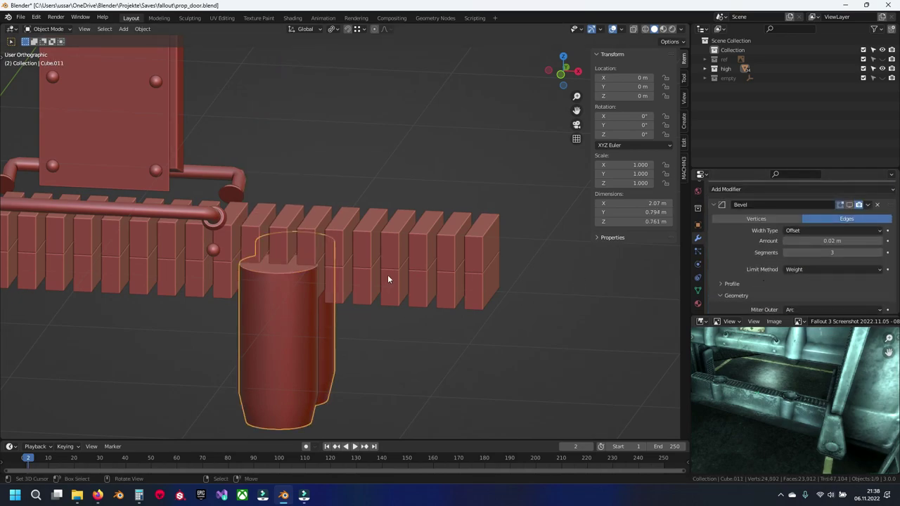
{"action": "key", "text": "h"}
Hide the pipe and the bolt heads.
{"action": "middle_click_drag", "start_coordinate": [339, 278], "coordinate": [261, 267]}
{"action": "scroll", "coordinate": [330, 257], "scroll_direction": "up", "scroll_amount": 2}
{"action": "left_click", "coordinate": [330, 257]}
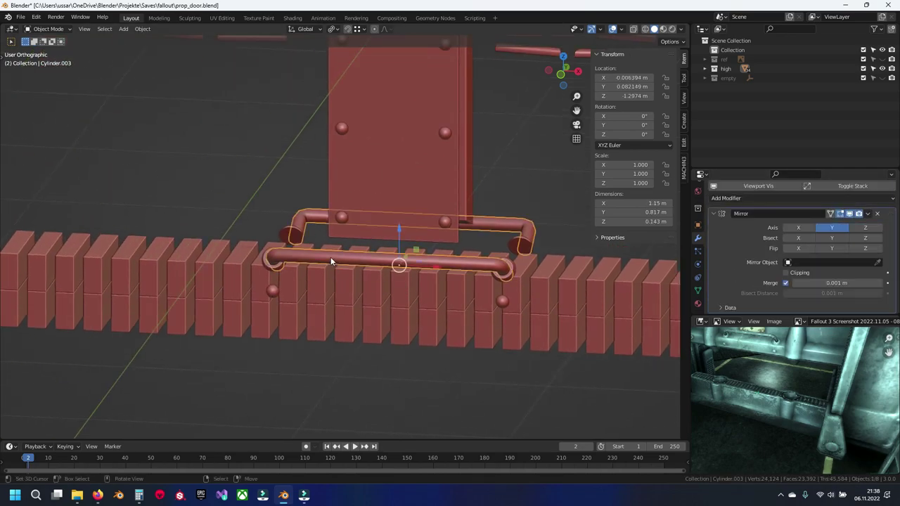
{"action": "key", "text": "h"}
{"action": "left_click", "coordinate": [274, 263]}
{"action": "scroll", "coordinate": [802, 257], "scroll_direction": "down", "scroll_amount": 5}
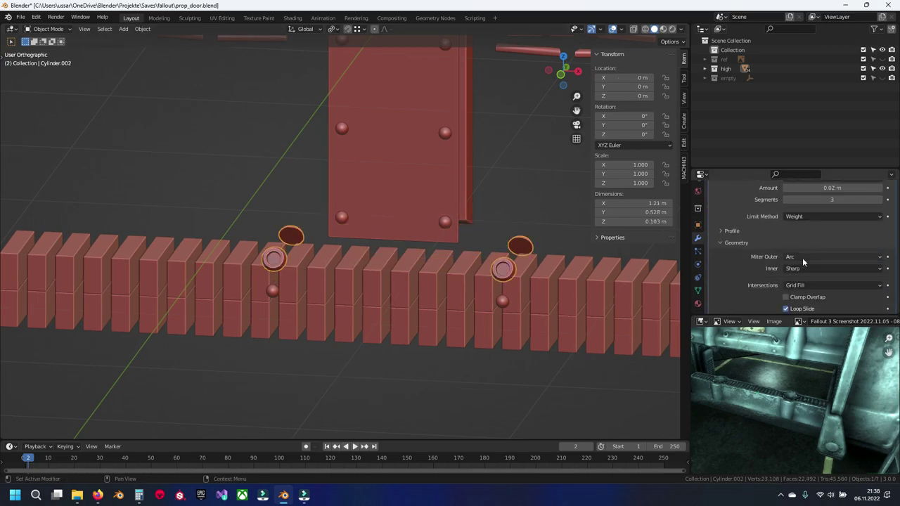
{"action": "scroll", "coordinate": [802, 257], "scroll_direction": "up", "scroll_amount": 2}
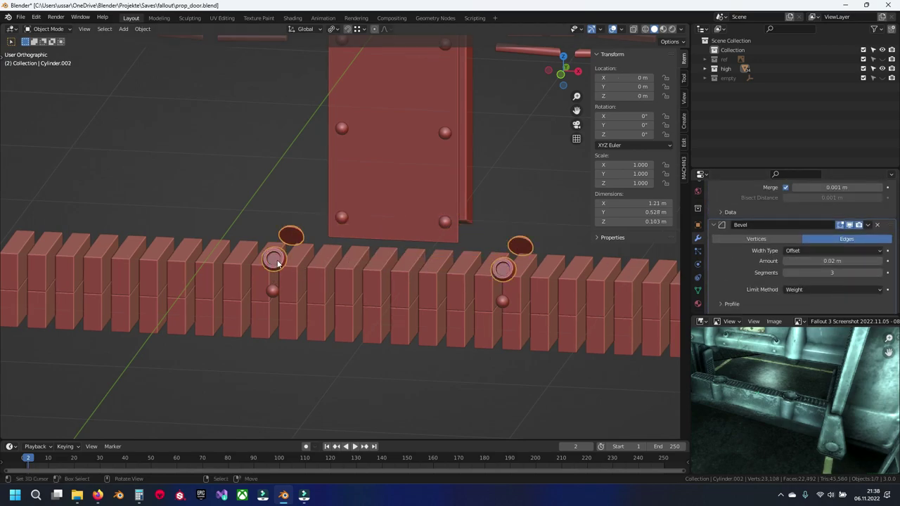
{"action": "key", "text": "h"}
Hide the bolt spheres and the small arrayed bars.
{"action": "left_click", "coordinate": [274, 291]}
{"action": "key", "text": "h"}
{"action": "key", "text": "h"}
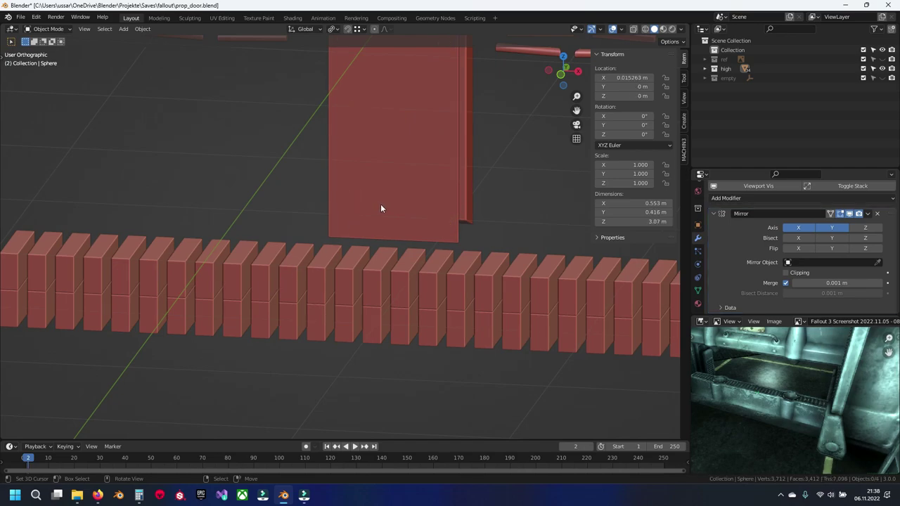
{"action": "left_click", "coordinate": [382, 204]}
{"action": "key", "text": "h"}
{"action": "scroll", "coordinate": [373, 197], "scroll_direction": "down", "scroll_amount": 5}
{"action": "scroll", "coordinate": [316, 225], "scroll_direction": "up", "scroll_amount": 2}
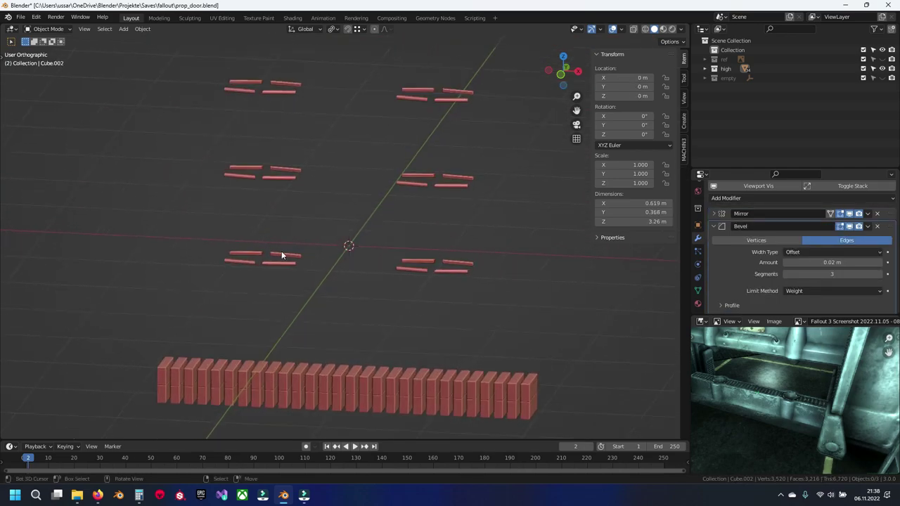
{"action": "left_click", "coordinate": [251, 273]}
{"action": "scroll", "coordinate": [267, 267], "scroll_direction": "up", "scroll_amount": 2}
{"action": "middle_click_drag", "start_coordinate": [297, 261], "coordinate": [462, 248]}
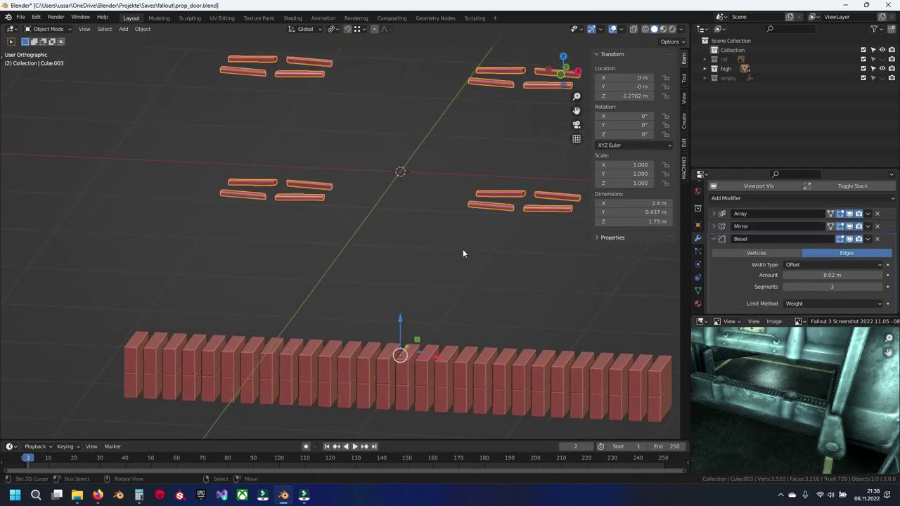
{"action": "key", "text": "h"}
Close the sidebar, save, then select Cube.012's row of tall bars and enter Edit Mode.
{"action": "middle_click_drag", "start_coordinate": [346, 278], "coordinate": [423, 205], "text": "shift"}
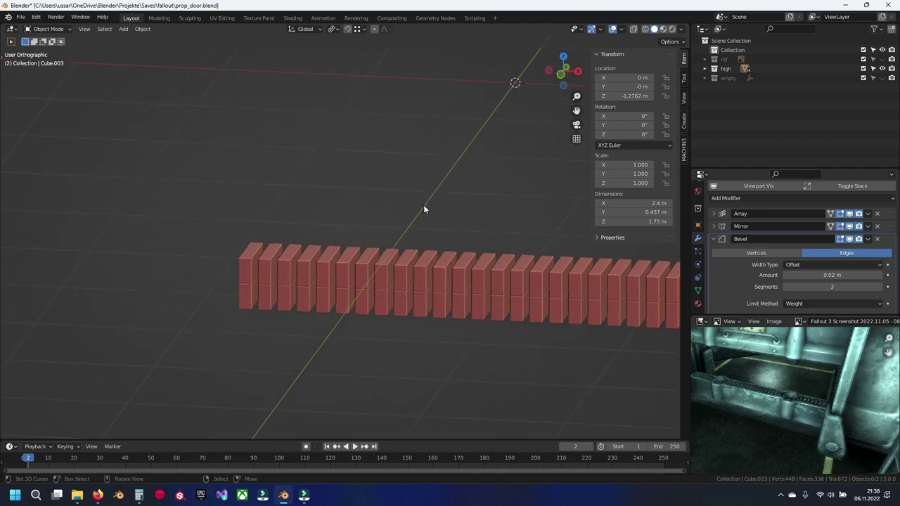
{"action": "key", "text": "n"}
{"action": "key", "text": "ctrl+s"}
{"action": "mouse_move", "coordinate": [316, 264]}
{"action": "middle_mouse_down"}
{"action": "mouse_move", "coordinate": [337, 237]}
{"action": "mouse_move", "coordinate": [375, 249]}
{"action": "middle_mouse_up"}
{"action": "scroll", "coordinate": [377, 247], "scroll_direction": "up", "scroll_amount": 5}
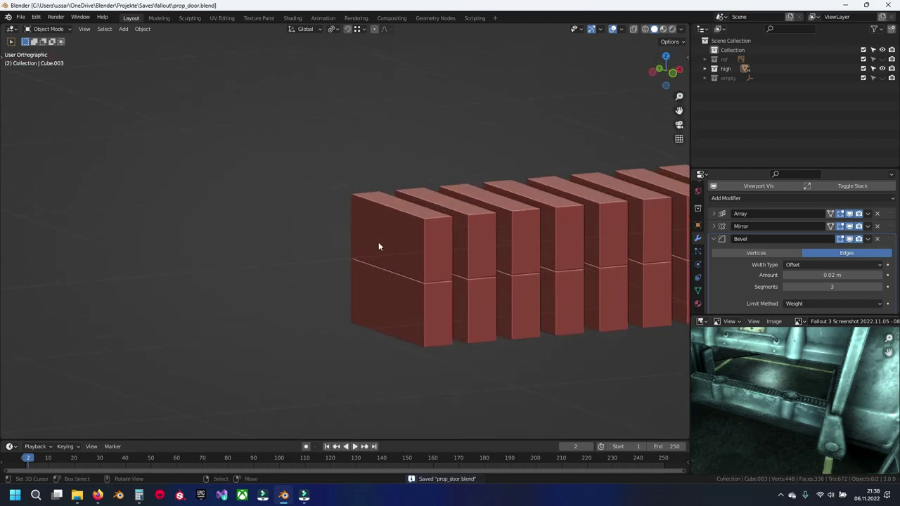
{"action": "left_click", "coordinate": [380, 245]}
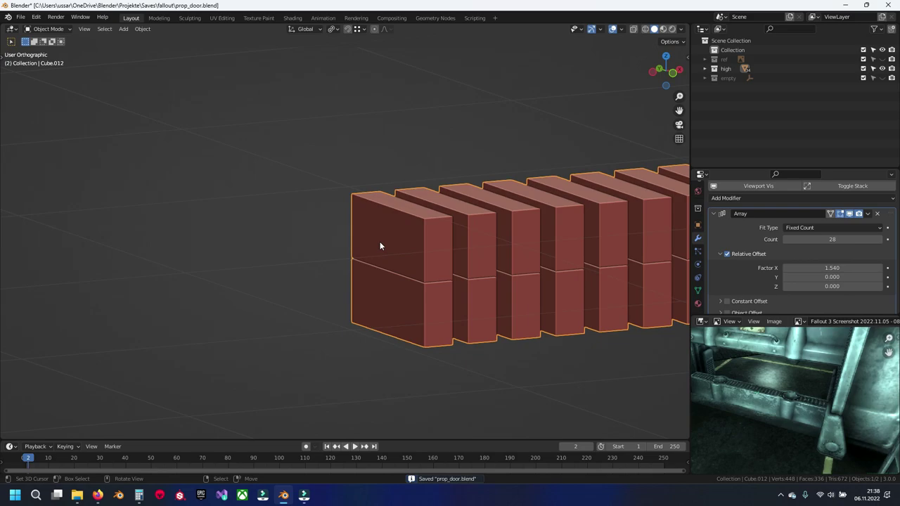
{"action": "middle_click_drag", "start_coordinate": [449, 213], "coordinate": [411, 237]}
{"action": "scroll", "coordinate": [415, 237], "scroll_direction": "up", "scroll_amount": 3}
{"action": "key", "text": "Tab"}
In edge select mode, select all sharp edges of the bar.
{"action": "key", "text": "alt+a"}
{"action": "key", "text": "2"}
{"action": "left_click", "coordinate": [134, 29]}
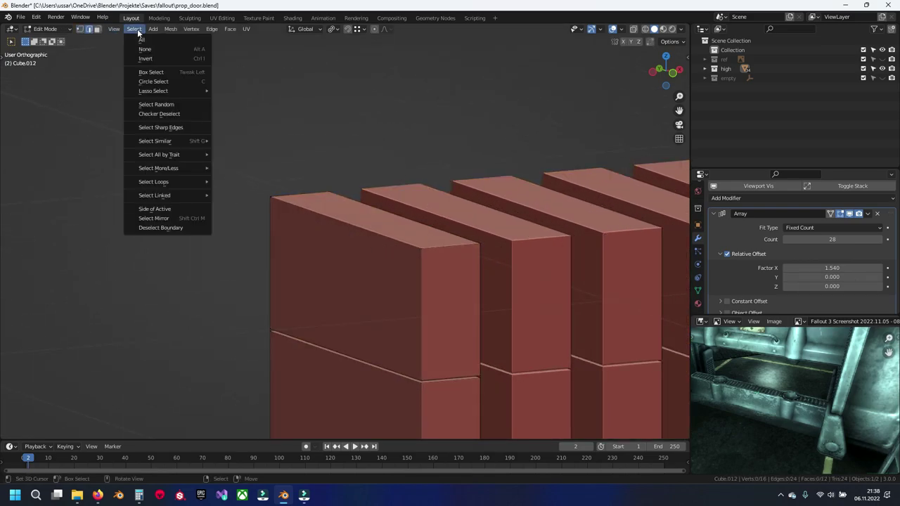
{"action": "left_click", "coordinate": [175, 153]}
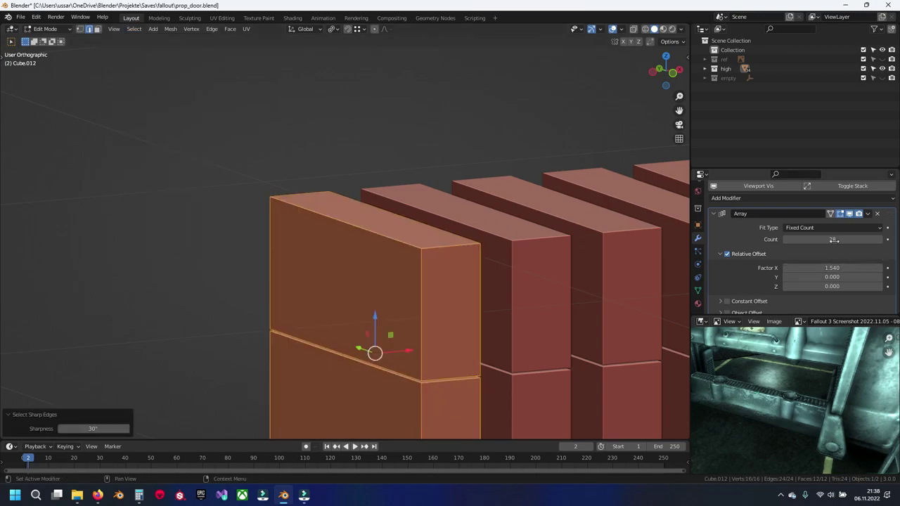
Add a Bevel modifier to the bars with 3 segments and a 0.02 m amount.
{"action": "left_click", "coordinate": [718, 214]}
{"action": "left_click", "coordinate": [732, 206]}
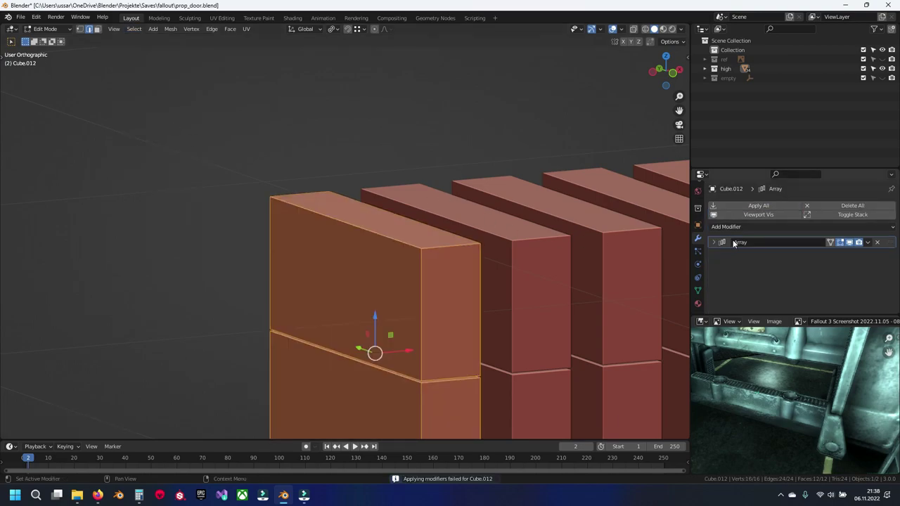
{"action": "left_click", "coordinate": [742, 228]}
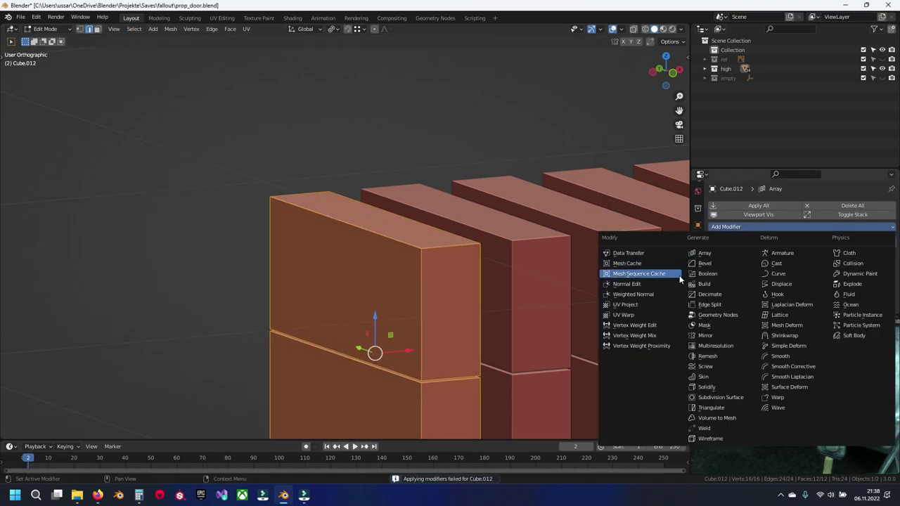
{"action": "left_click", "coordinate": [716, 264]}
{"action": "scroll", "coordinate": [733, 273], "scroll_direction": "down", "scroll_amount": 2}
{"action": "left_click", "coordinate": [832, 246]}
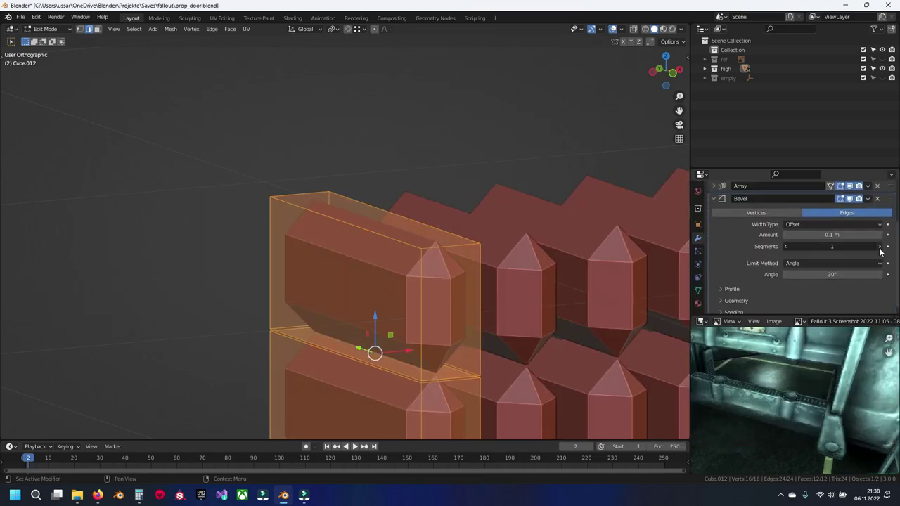
{"action": "type", "text": "3"}
{"action": "key", "text": "Return"}
{"action": "left_click", "coordinate": [855, 236]}
{"action": "key", "text": "Return"}
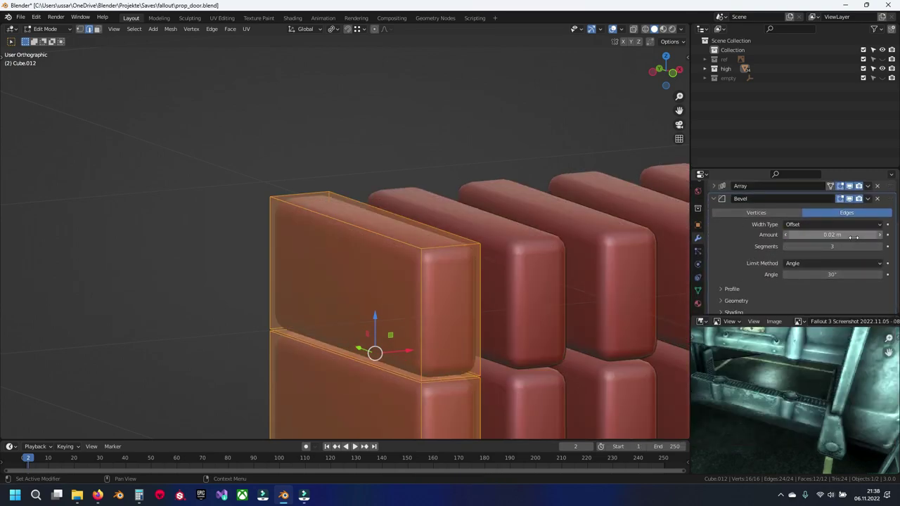
Limit the bevel to Weight, set the outer miter to Arc, and enable Harden Normals.
{"action": "left_click", "coordinate": [824, 264]}
{"action": "left_click", "coordinate": [806, 296]}
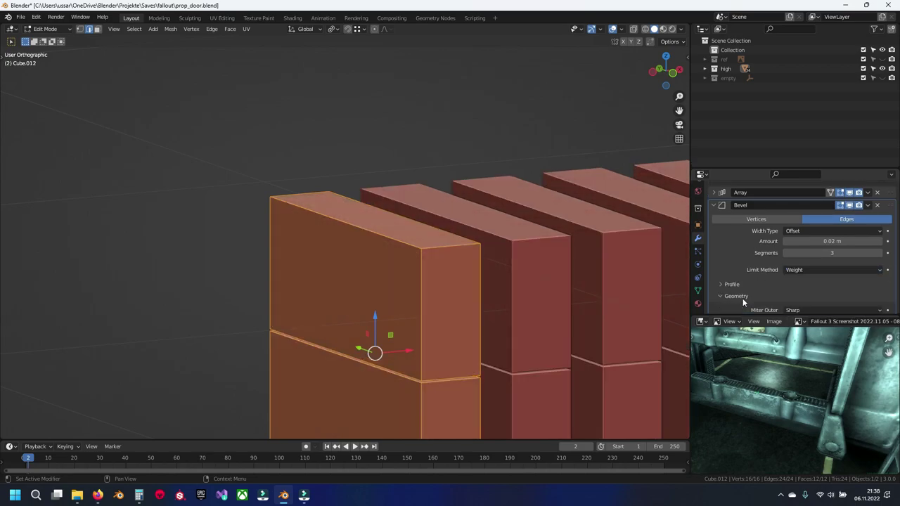
{"action": "scroll", "coordinate": [800, 308], "scroll_direction": "down", "scroll_amount": 2}
{"action": "left_click", "coordinate": [814, 268]}
{"action": "left_click", "coordinate": [814, 253]}
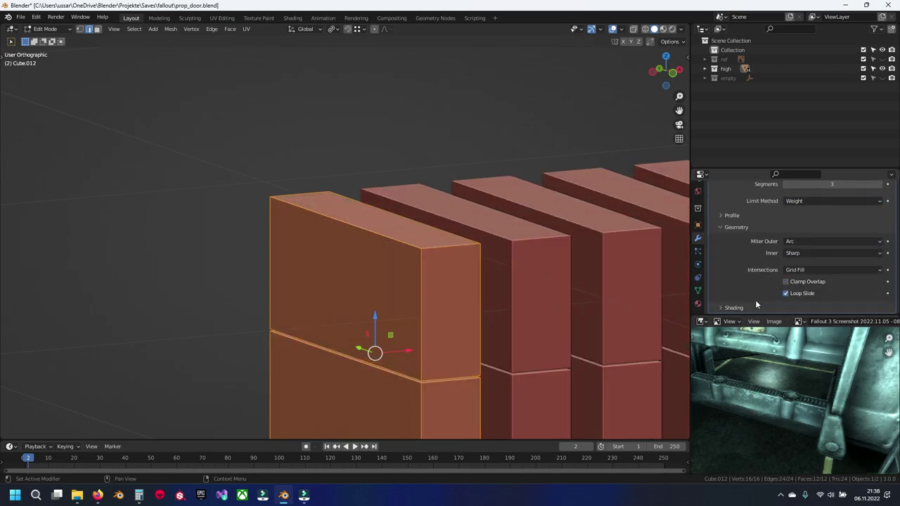
{"action": "scroll", "coordinate": [759, 301], "scroll_direction": "down", "scroll_amount": 3}
{"action": "left_click", "coordinate": [786, 260]}
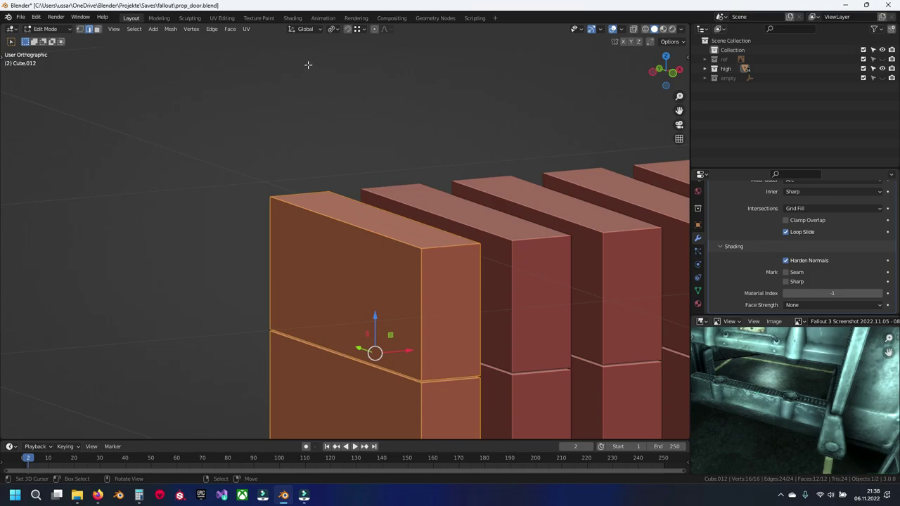
Give the selected edges a mean bevel weight of 0.2, then return to Object Mode.
{"action": "key", "text": "n"}
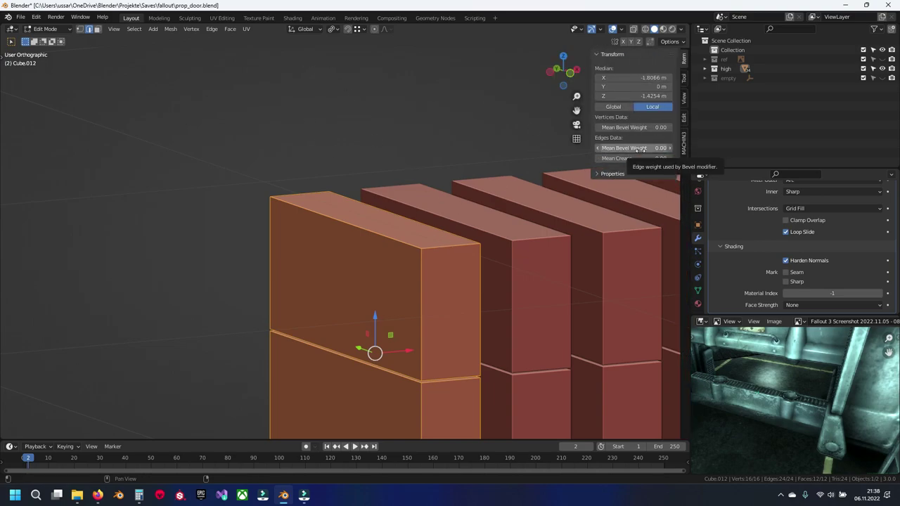
{"action": "key", "text": "KP_Decimal"}
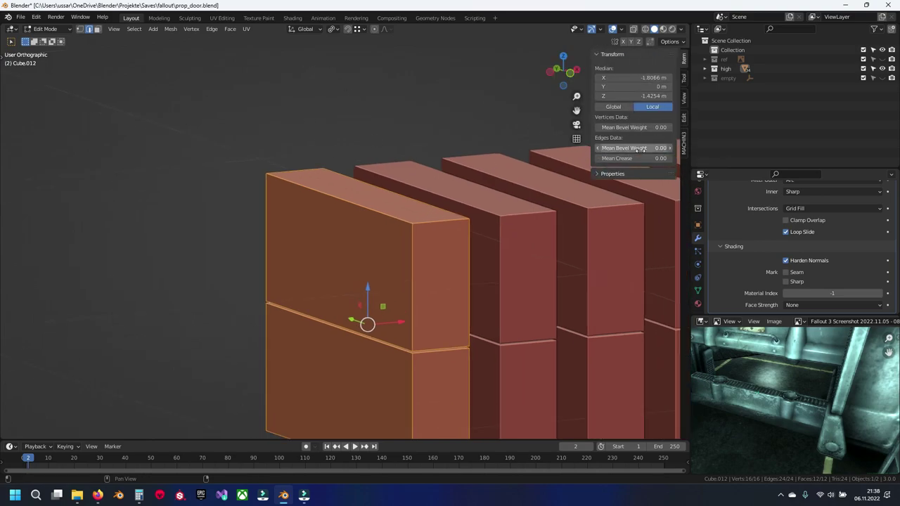
{"action": "left_click", "coordinate": [641, 149]}
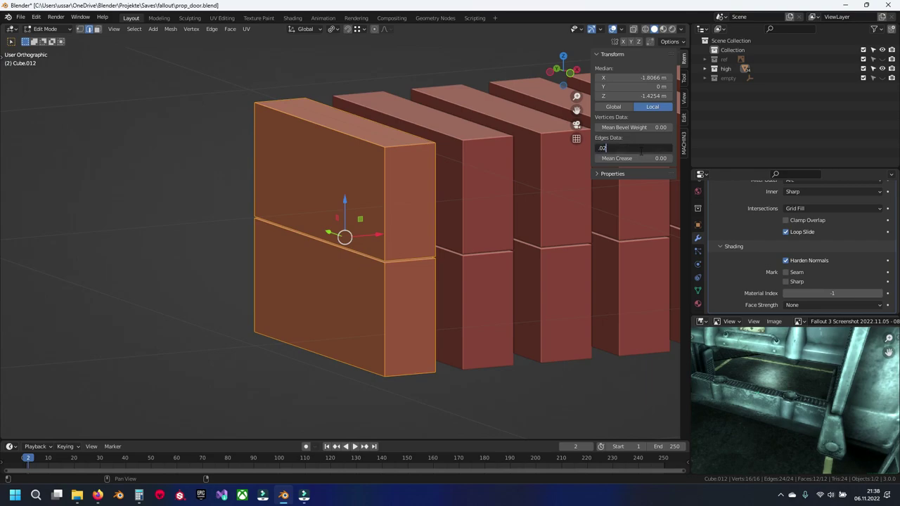
{"action": "type", "text": "0.2"}
{"action": "key", "text": "Return"}
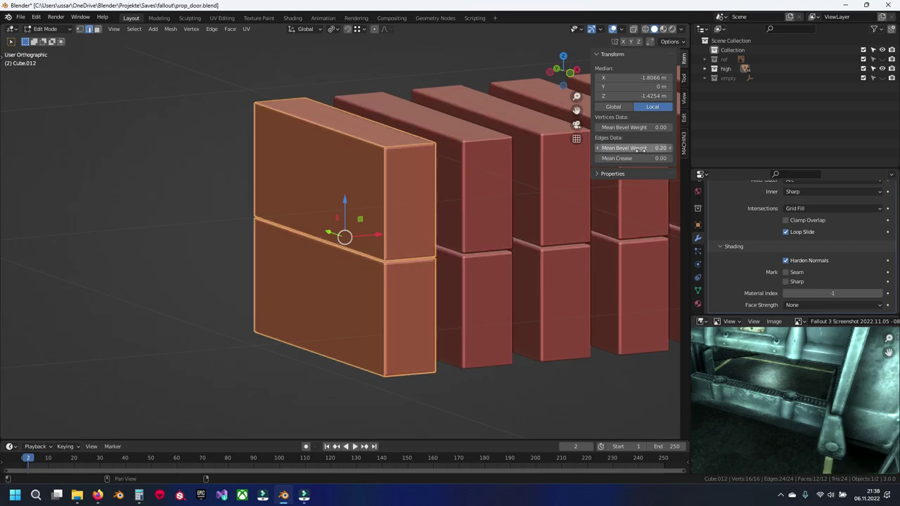
{"action": "middle_click_drag", "start_coordinate": [492, 211], "coordinate": [387, 208]}
{"action": "key", "text": "Tab"}
{"action": "scroll", "coordinate": [386, 211], "scroll_direction": "down", "scroll_amount": 3}
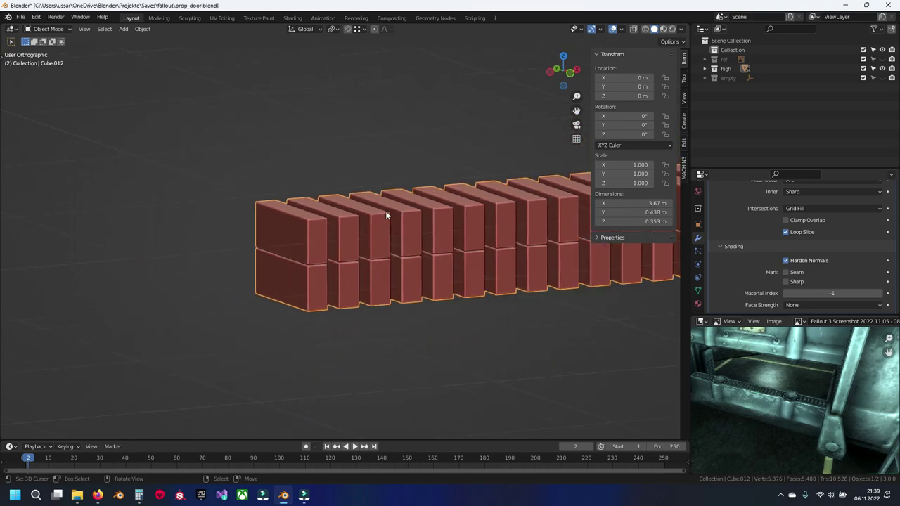
{"action": "scroll", "coordinate": [385, 211], "scroll_direction": "down", "scroll_amount": 3}
Hide the sidebar, unhide all hidden door geometry, and save the file.
{"action": "key", "text": "n"}
{"action": "scroll", "coordinate": [413, 214], "scroll_direction": "down", "scroll_amount": 3}
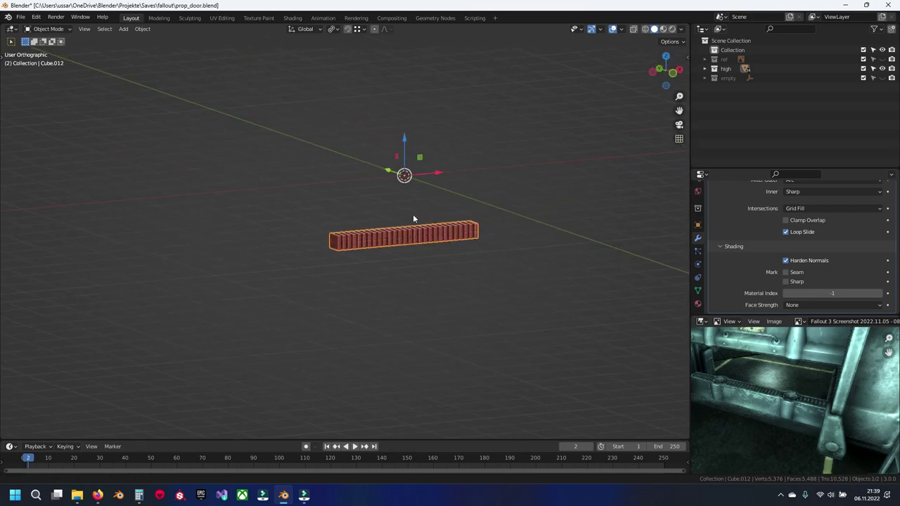
{"action": "key", "text": "alt+h"}
{"action": "key", "text": "ctrl+s"}
Duplicate all door objects in place into a new collection named 'low'.
{"action": "mouse_move", "coordinate": [427, 217]}
{"action": "middle_mouse_down"}
{"action": "mouse_move", "coordinate": [389, 253]}
{"action": "mouse_move", "coordinate": [415, 259]}
{"action": "mouse_move", "coordinate": [405, 268]}
{"action": "middle_mouse_up"}
{"action": "left_click", "coordinate": [415, 258]}
{"action": "key", "text": "shift+d"}
{"action": "key", "text": "Escape"}
{"action": "key", "text": "m"}
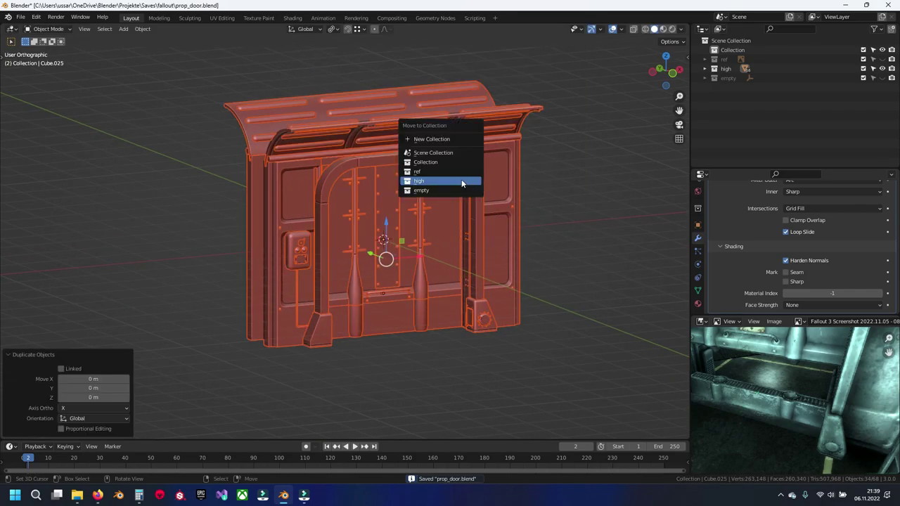
{"action": "left_click", "coordinate": [444, 140]}
{"action": "type", "text": "low"}
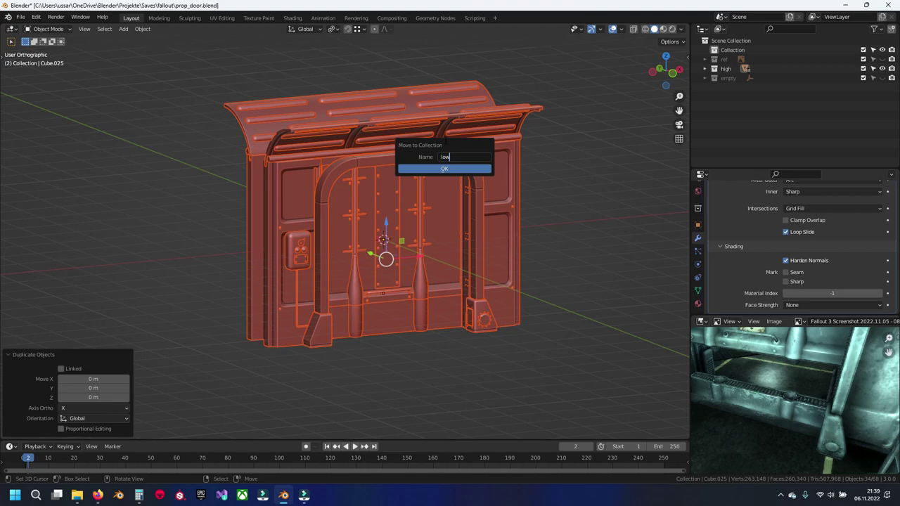
{"action": "key", "text": "Return"}
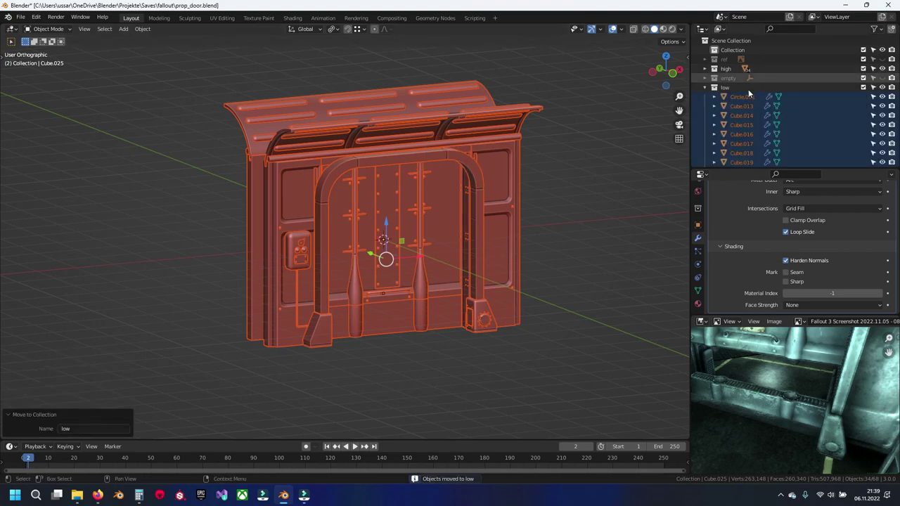
Collapse the low collection, deselect everything, and save the file.
{"action": "left_click", "coordinate": [705, 87]}
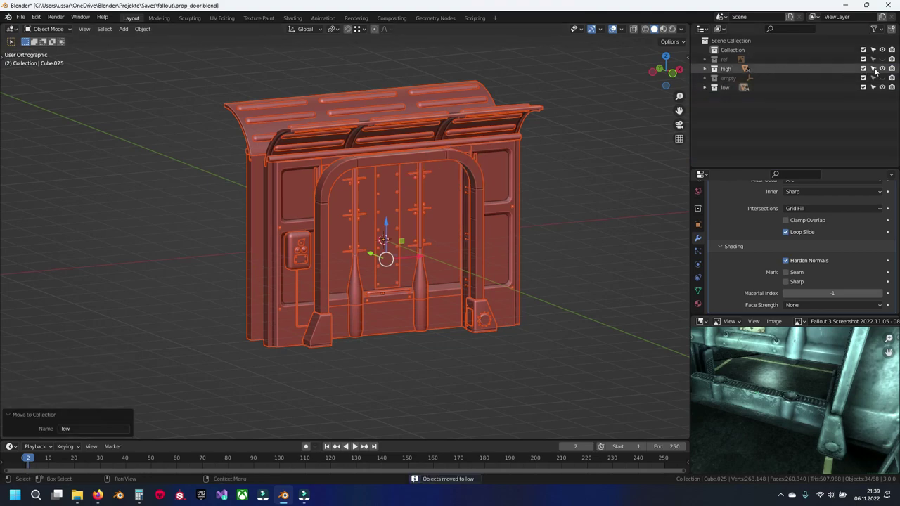
{"action": "key", "text": "alt+a"}
{"action": "key", "text": "ctrl+s"}
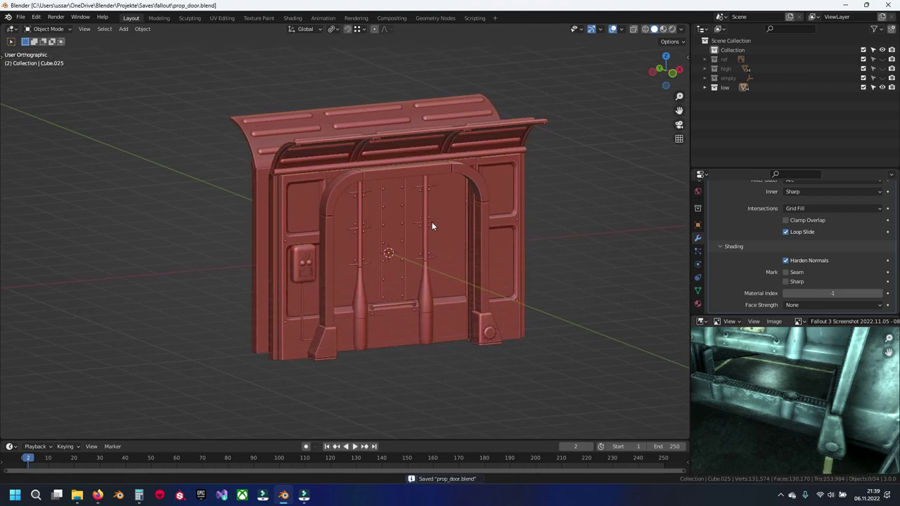
Hide the arch piece and the box on the left wall panel.
{"action": "scroll", "coordinate": [432, 221], "scroll_direction": "up", "scroll_amount": 4}
{"action": "left_click", "coordinate": [316, 254]}
{"action": "key", "text": "KP_Decimal"}
{"action": "scroll", "coordinate": [758, 257], "scroll_direction": "up", "scroll_amount": 5}
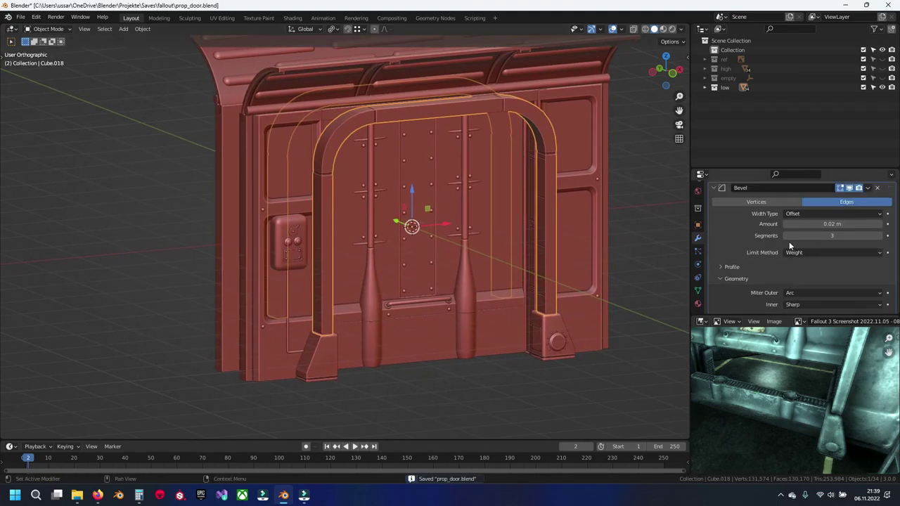
{"action": "key", "text": "h"}
{"action": "left_click", "coordinate": [295, 239]}
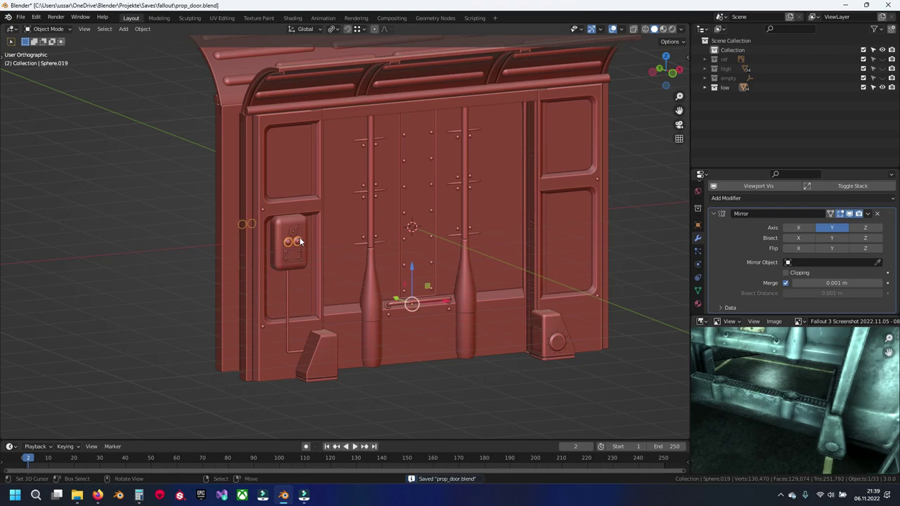
{"action": "left_click", "coordinate": [286, 237]}
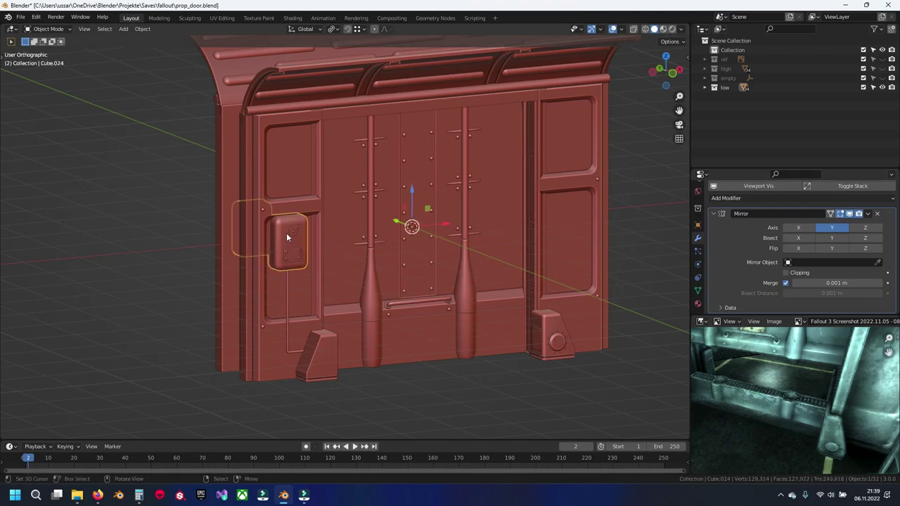
{"action": "key", "text": "h"}
Check the left panel's screws, ring, rectangle and pipe, then hide the two base blocks.
{"action": "left_click", "coordinate": [288, 258]}
{"action": "left_click", "coordinate": [294, 235]}
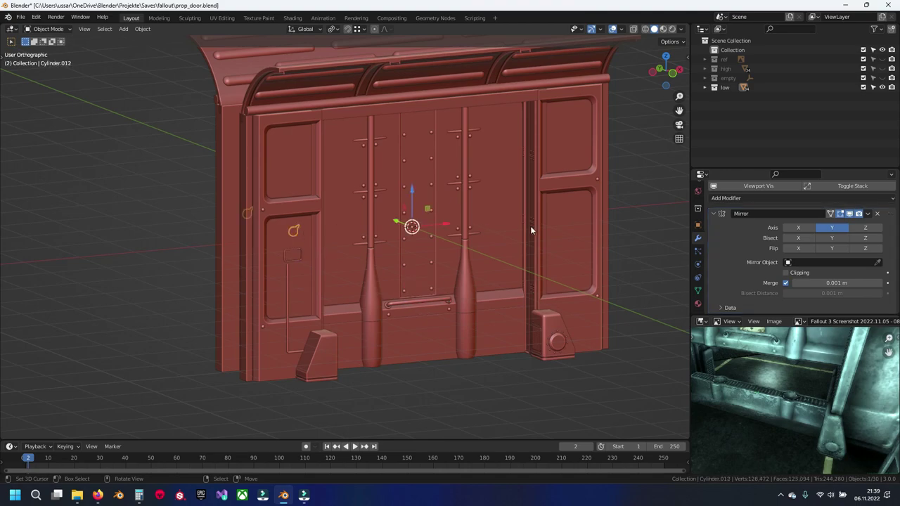
{"action": "scroll", "coordinate": [757, 244], "scroll_direction": "down", "scroll_amount": 4}
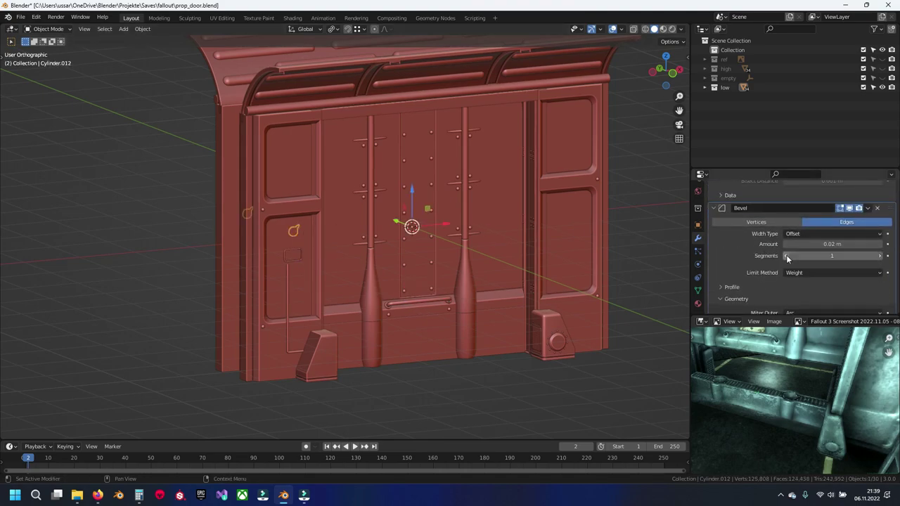
{"action": "left_click", "coordinate": [293, 255]}
{"action": "scroll", "coordinate": [797, 251], "scroll_direction": "down", "scroll_amount": 2}
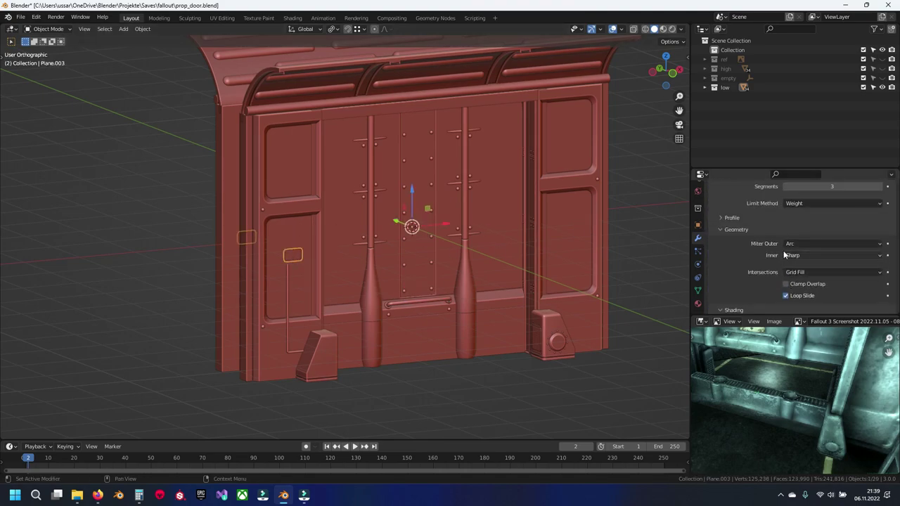
{"action": "scroll", "coordinate": [749, 241], "scroll_direction": "up", "scroll_amount": 6}
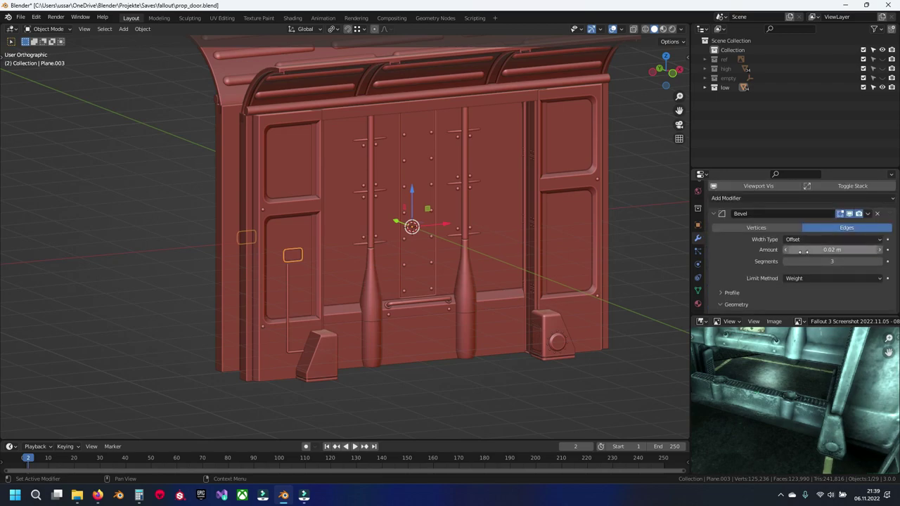
{"action": "left_click", "coordinate": [286, 292]}
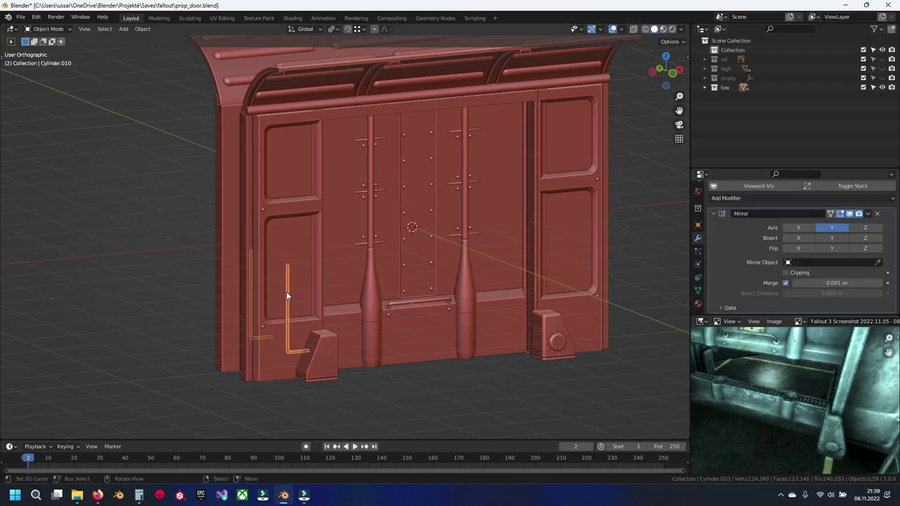
{"action": "left_click", "coordinate": [316, 348]}
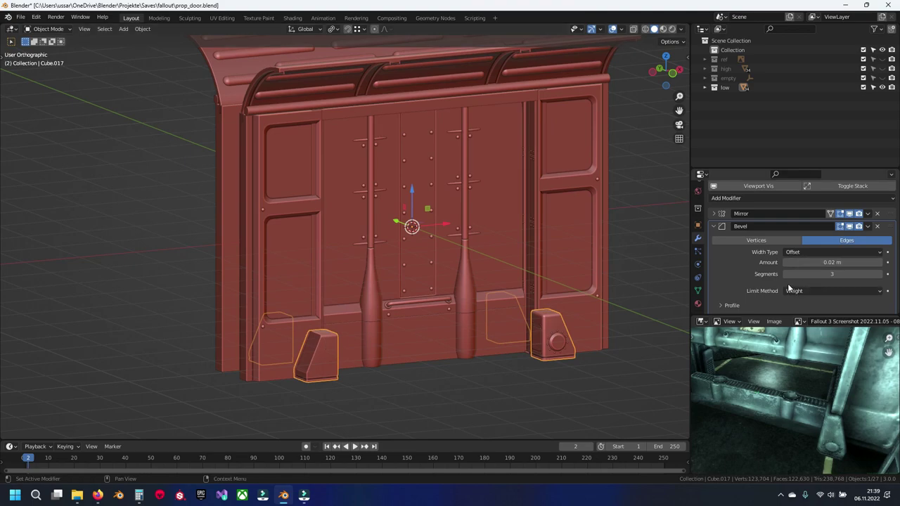
{"action": "key", "text": "h"}
Reduce the round knobs' bevel segments to 1 and hide them.
{"action": "left_click", "coordinate": [557, 340]}
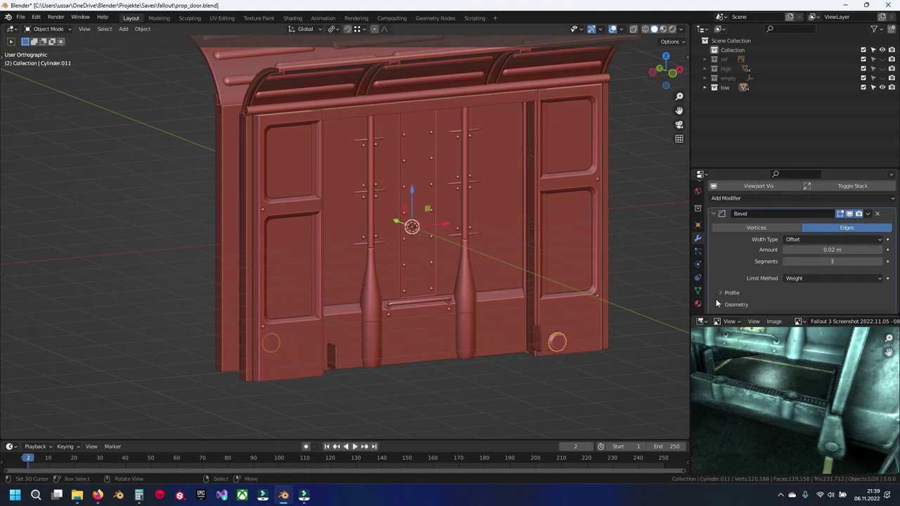
{"action": "double_click", "coordinate": [783, 260]}
{"action": "key", "text": "h"}
Check the studs and horizontal bars, then set the vertical pillars' bevel segments to 1.
{"action": "left_click", "coordinate": [558, 341]}
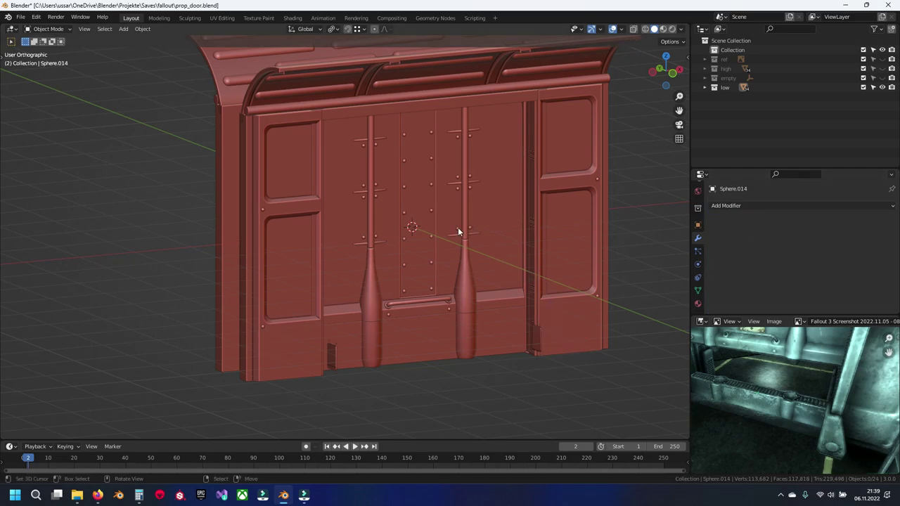
{"action": "left_click", "coordinate": [426, 247]}
{"action": "left_click", "coordinate": [402, 238]}
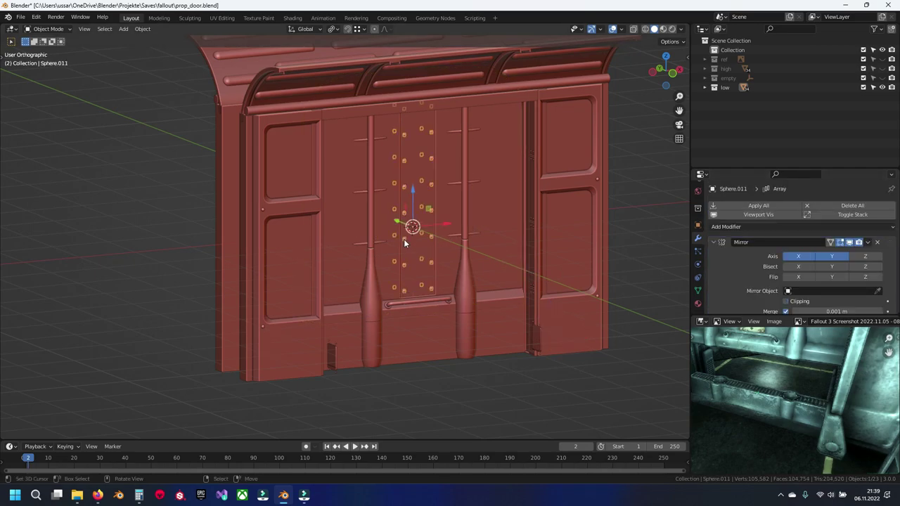
{"action": "scroll", "coordinate": [403, 239], "scroll_direction": "up", "scroll_amount": 3}
{"action": "scroll", "coordinate": [396, 251], "scroll_direction": "up", "scroll_amount": 2}
{"action": "left_click", "coordinate": [388, 255]}
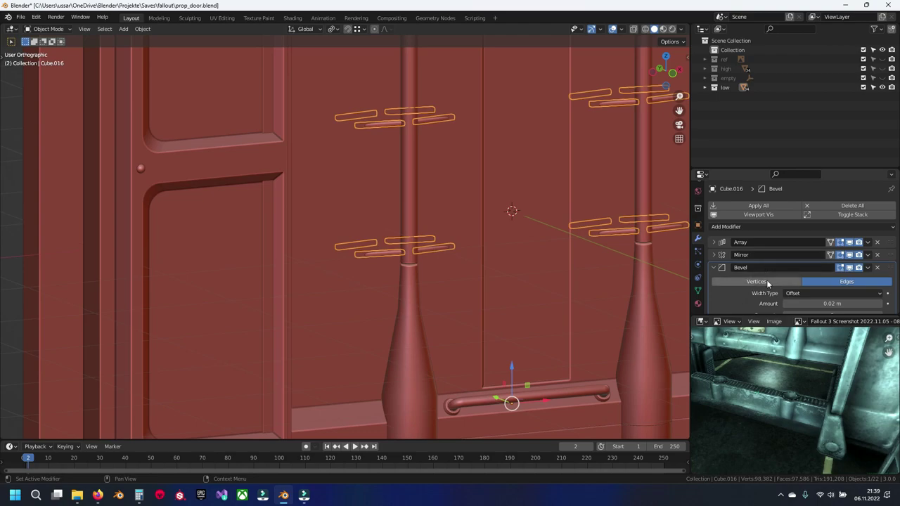
{"action": "scroll", "coordinate": [757, 282], "scroll_direction": "down", "scroll_amount": 2}
{"action": "left_click", "coordinate": [415, 297]}
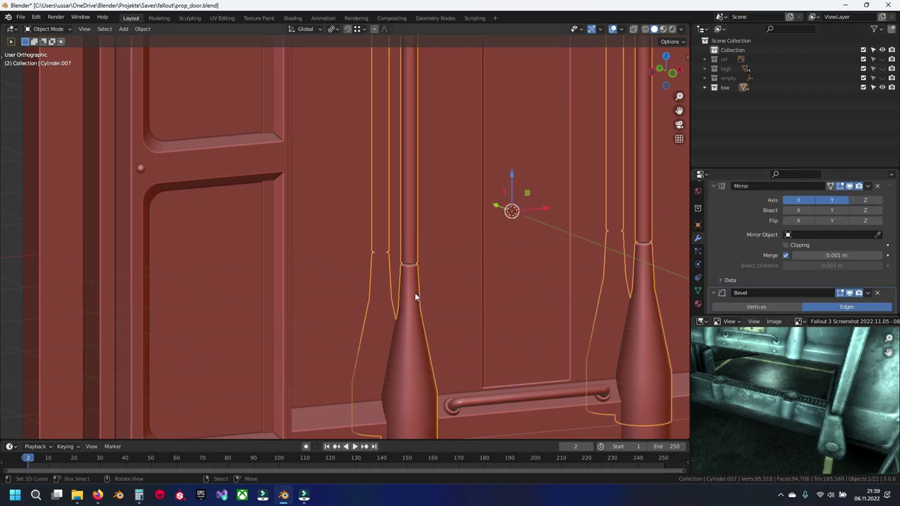
{"action": "scroll", "coordinate": [791, 260], "scroll_direction": "down", "scroll_amount": 1}
{"action": "scroll", "coordinate": [776, 274], "scroll_direction": "down", "scroll_amount": 2}
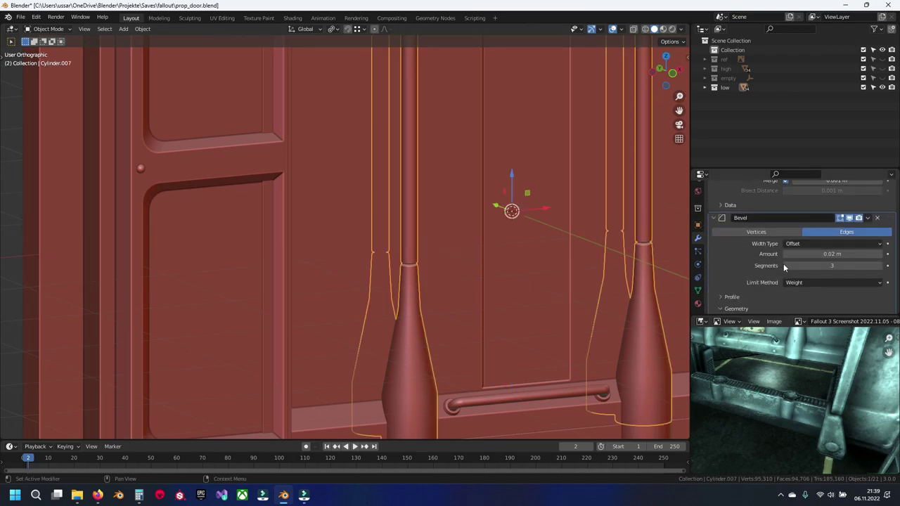
{"action": "scroll", "coordinate": [783, 266], "scroll_direction": "down", "scroll_amount": 1}
{"action": "left_click", "coordinate": [783, 248]}
{"action": "left_click", "coordinate": [783, 248]}
Hide the grab bar, set its ring mounts to 1 bevel segment, then hide them.
{"action": "middle_click_drag", "start_coordinate": [433, 297], "coordinate": [481, 269]}
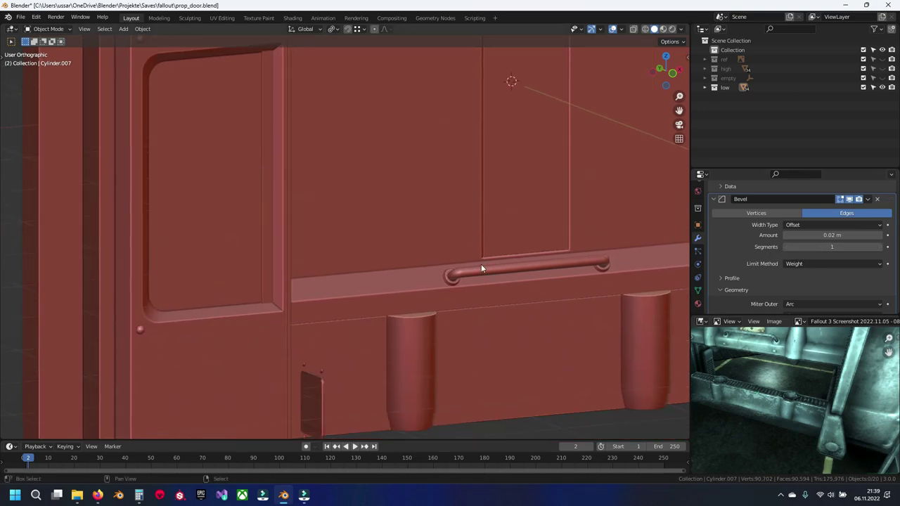
{"action": "left_click", "coordinate": [482, 277]}
{"action": "key", "text": "h"}
{"action": "left_click", "coordinate": [452, 278]}
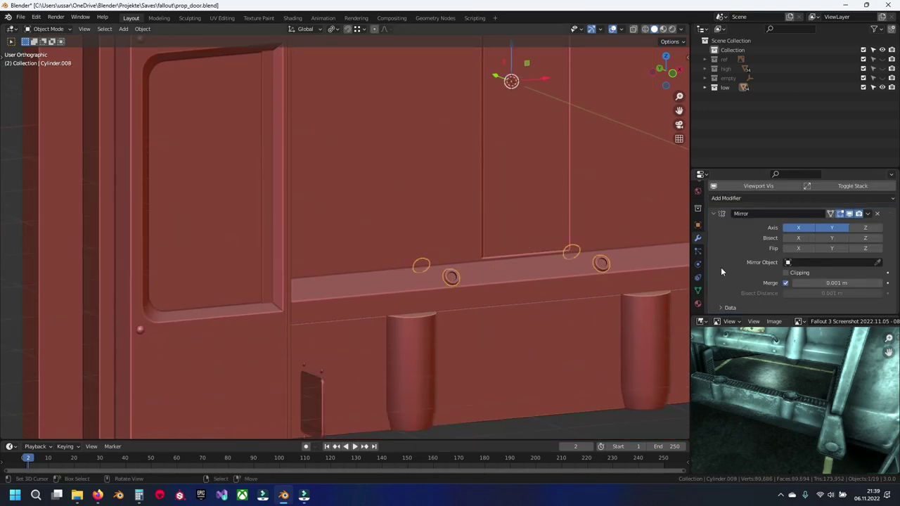
{"action": "scroll", "coordinate": [794, 281], "scroll_direction": "up", "scroll_amount": 3}
{"action": "left_click", "coordinate": [788, 236]}
{"action": "type", "text": "1"}
{"action": "key", "text": "Return"}
{"action": "key", "text": "h"}
Hide the lower cylindrical blocks, side panels, vent markers and vent grill.
{"action": "scroll", "coordinate": [400, 355], "scroll_direction": "down", "scroll_amount": 2}
{"action": "left_click", "coordinate": [445, 265]}
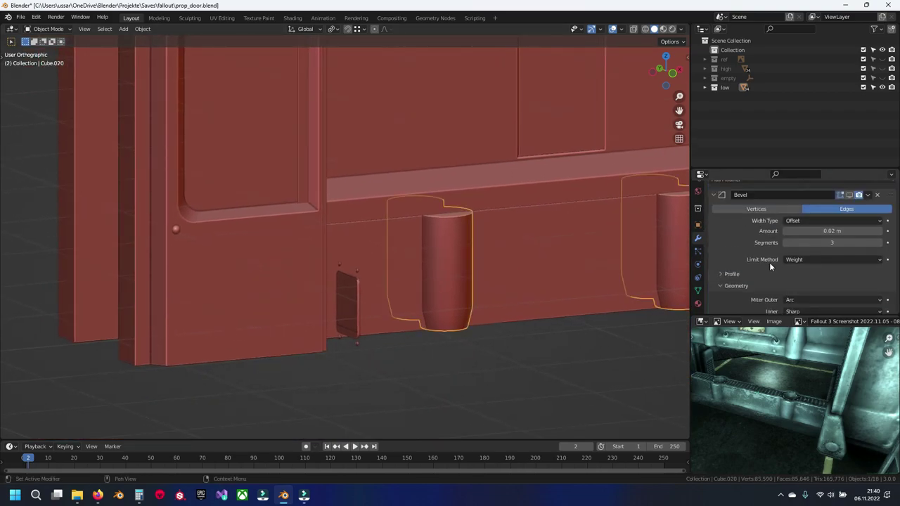
{"action": "key", "text": "h"}
{"action": "left_click", "coordinate": [356, 297]}
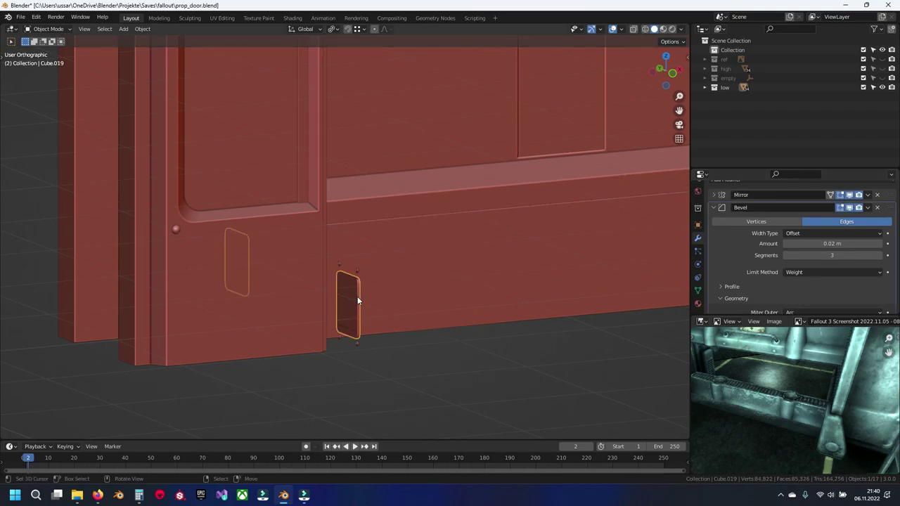
{"action": "key", "text": "h"}
{"action": "left_click", "coordinate": [355, 273]}
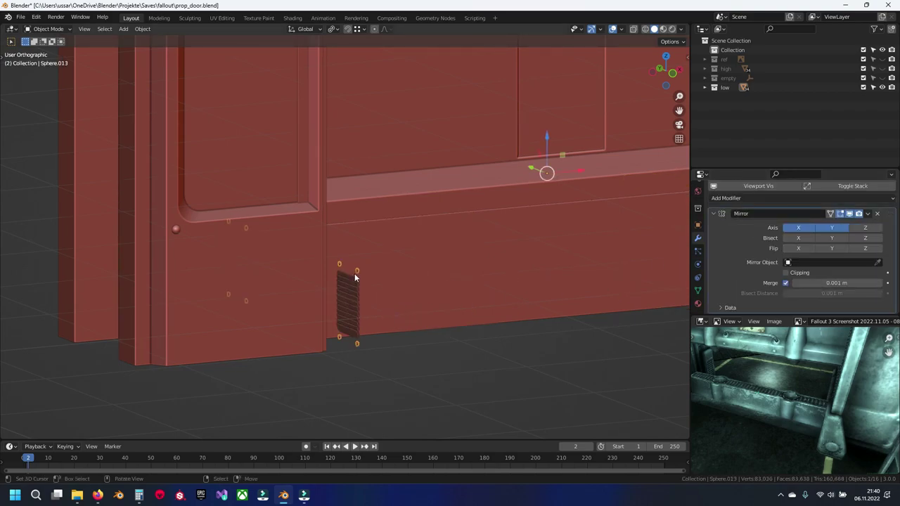
{"action": "key", "text": "h"}
{"action": "left_click", "coordinate": [358, 300]}
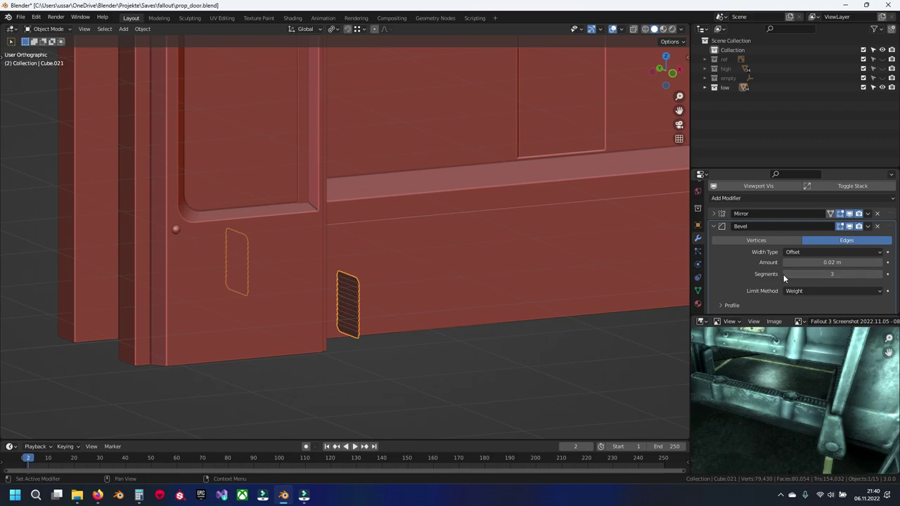
{"action": "key", "text": "h"}
Hide the lower door panel and the large panel behind it.
{"action": "left_click", "coordinate": [458, 280]}
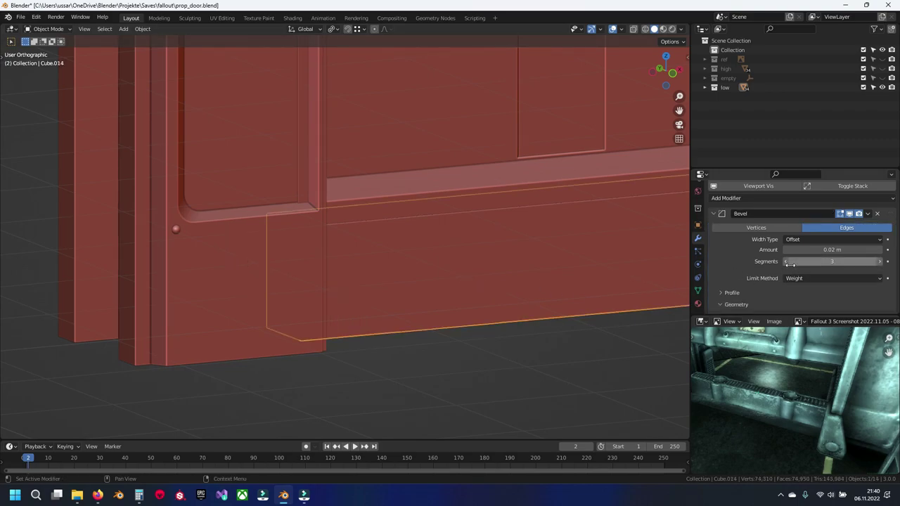
{"action": "key", "text": "h"}
{"action": "left_click", "coordinate": [445, 188]}
{"action": "scroll", "coordinate": [791, 270], "scroll_direction": "down", "scroll_amount": 1}
{"action": "scroll", "coordinate": [780, 265], "scroll_direction": "down", "scroll_amount": 2}
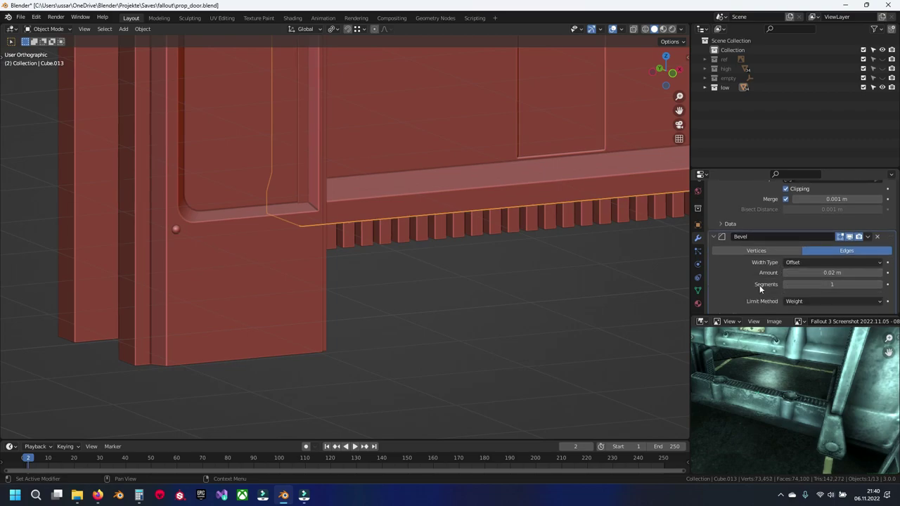
{"action": "key", "text": "h"}
Hide the door piece, upper-right panel, tall left panel and row of grill bricks.
{"action": "left_click", "coordinate": [312, 246]}
{"action": "scroll", "coordinate": [774, 260], "scroll_direction": "up", "scroll_amount": 3}
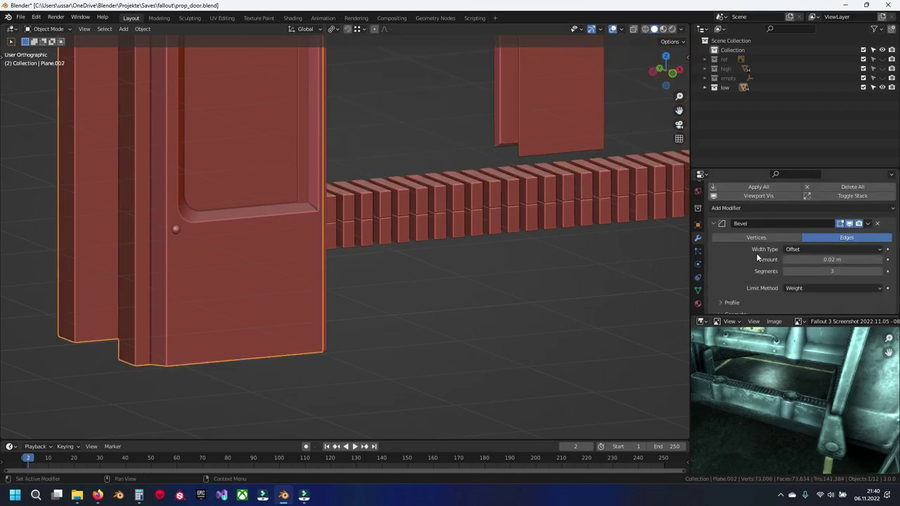
{"action": "key", "text": "h"}
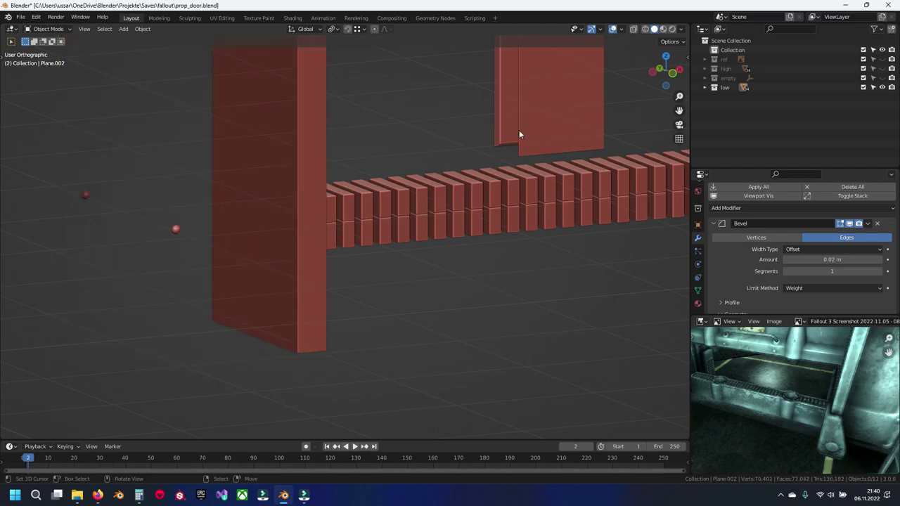
{"action": "left_click", "coordinate": [512, 134]}
{"action": "key", "text": "h"}
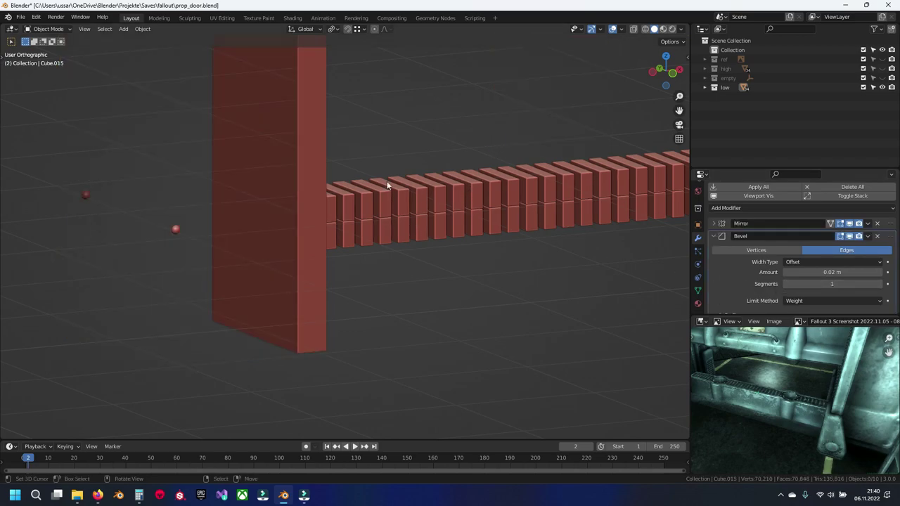
{"action": "left_click", "coordinate": [406, 187]}
{"action": "scroll", "coordinate": [785, 277], "scroll_direction": "down", "scroll_amount": 3}
{"action": "scroll", "coordinate": [785, 277], "scroll_direction": "down", "scroll_amount": 2}
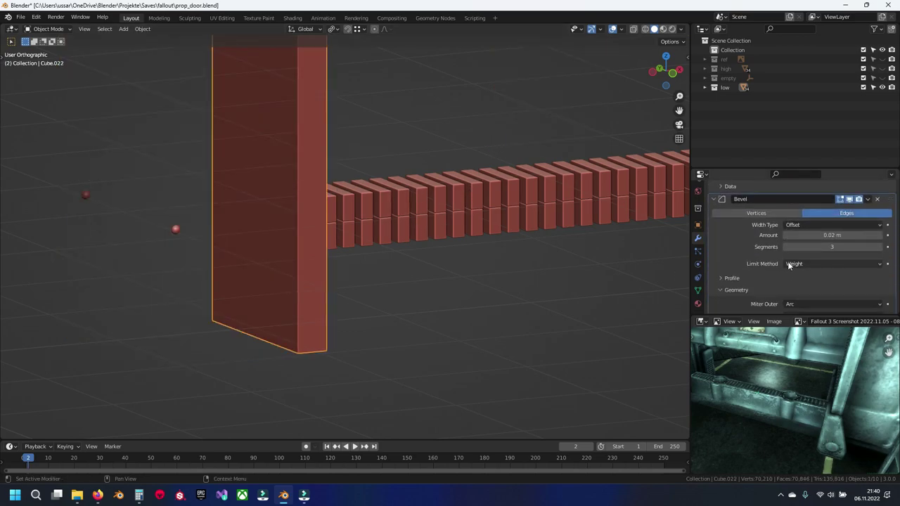
{"action": "key", "text": "h"}
{"action": "left_click", "coordinate": [440, 206]}
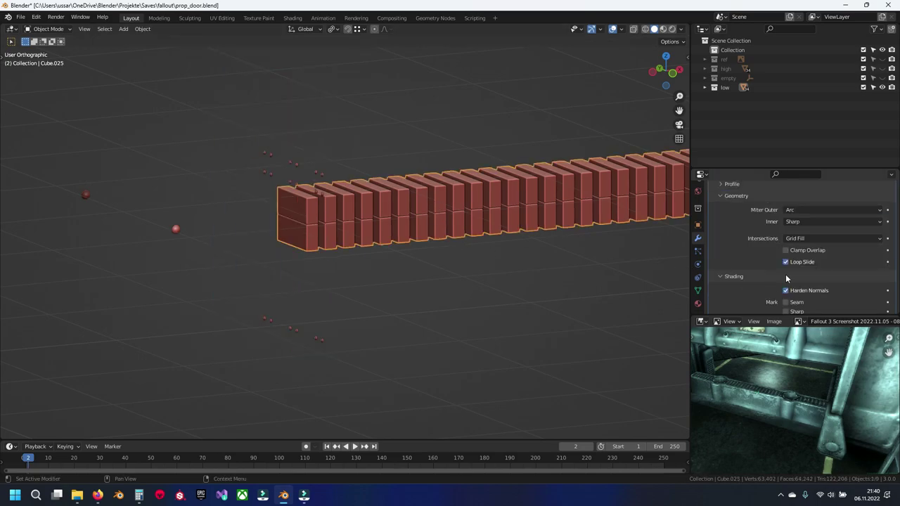
{"action": "scroll", "coordinate": [785, 275], "scroll_direction": "up", "scroll_amount": 5}
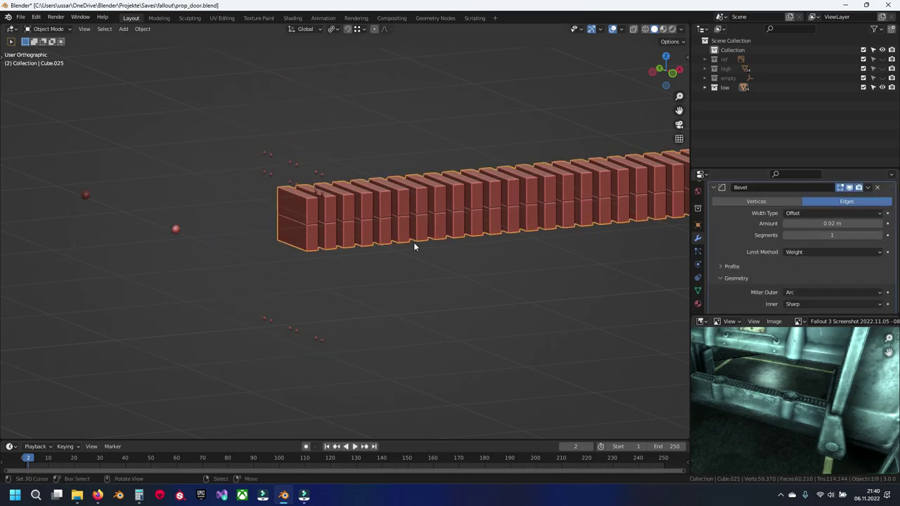
{"action": "key", "text": "h"}
Move to the curved top section and hide its bottom plank and the rod above it.
{"action": "left_click", "coordinate": [319, 195]}
{"action": "left_click", "coordinate": [177, 232]}
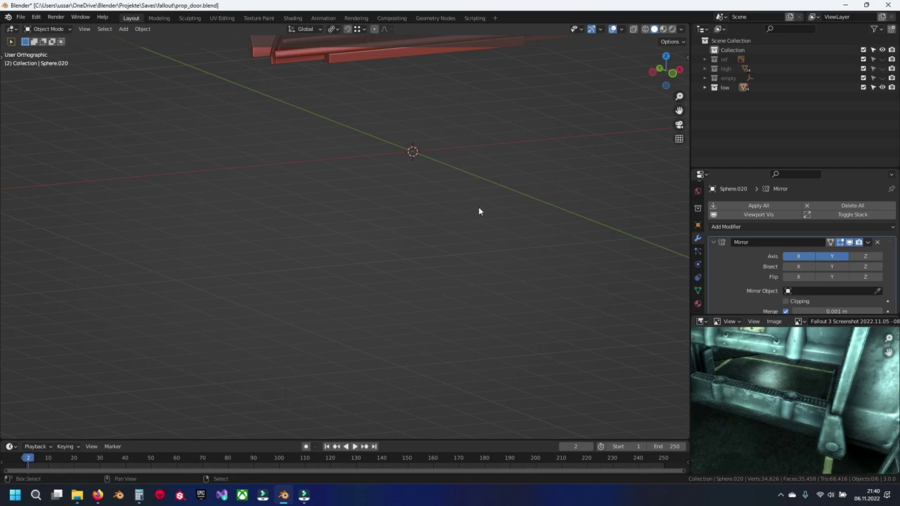
{"action": "middle_click_drag", "start_coordinate": [479, 206], "coordinate": [383, 203]}
{"action": "scroll", "coordinate": [422, 257], "scroll_direction": "up", "scroll_amount": 5}
{"action": "left_click", "coordinate": [488, 291]}
{"action": "middle_click_drag", "start_coordinate": [488, 291], "coordinate": [691, 260]}
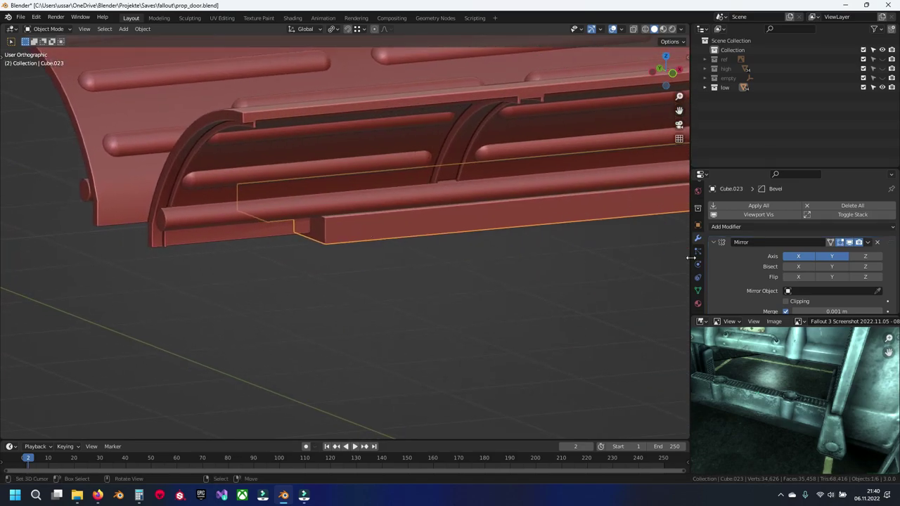
{"action": "scroll", "coordinate": [773, 281], "scroll_direction": "down", "scroll_amount": 4}
{"action": "scroll", "coordinate": [809, 288], "scroll_direction": "down", "scroll_amount": 1}
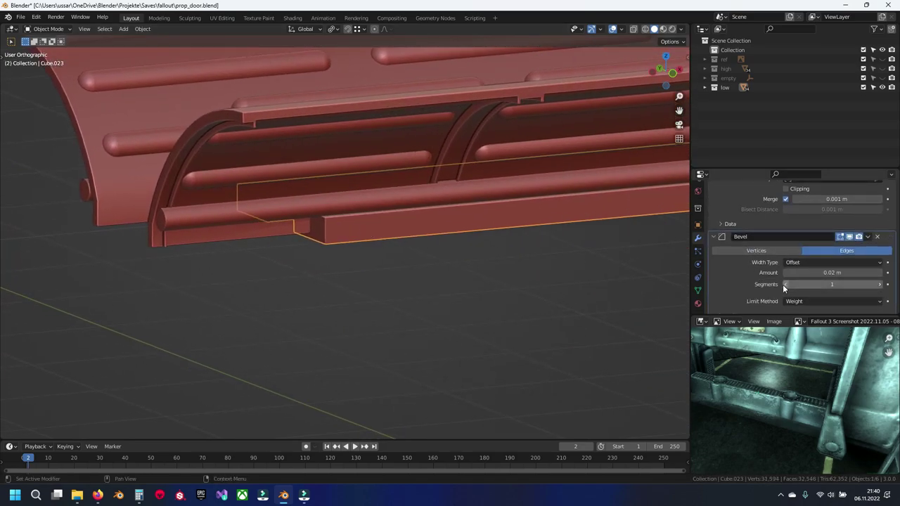
{"action": "key", "text": "h"}
{"action": "left_click", "coordinate": [307, 211]}
{"action": "key", "text": "h"}
Hide the curved top panel and the remaining rivet spheres.
{"action": "left_click", "coordinate": [270, 234]}
{"action": "scroll", "coordinate": [766, 282], "scroll_direction": "down", "scroll_amount": 2}
{"action": "scroll", "coordinate": [793, 279], "scroll_direction": "down", "scroll_amount": 3}
{"action": "scroll", "coordinate": [793, 277], "scroll_direction": "down", "scroll_amount": 2}
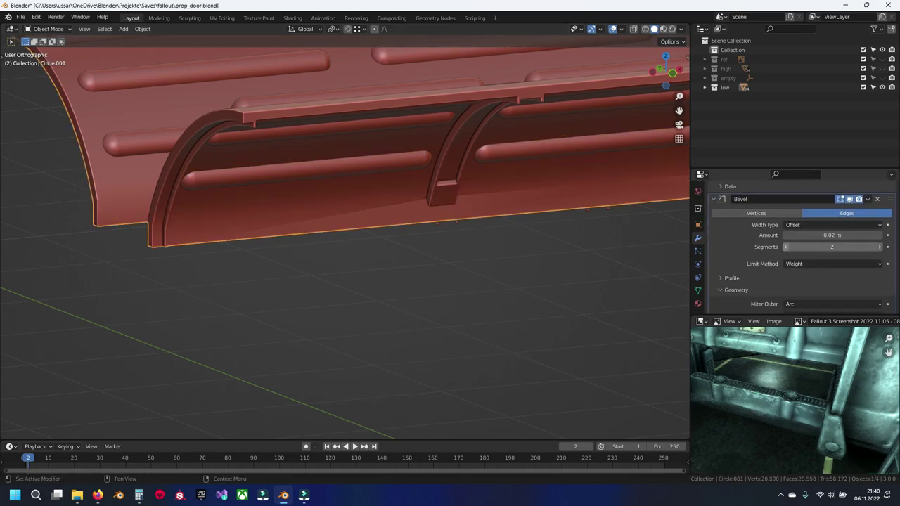
{"action": "key", "text": "h"}
{"action": "left_click", "coordinate": [376, 163]}
{"action": "key", "text": "h"}
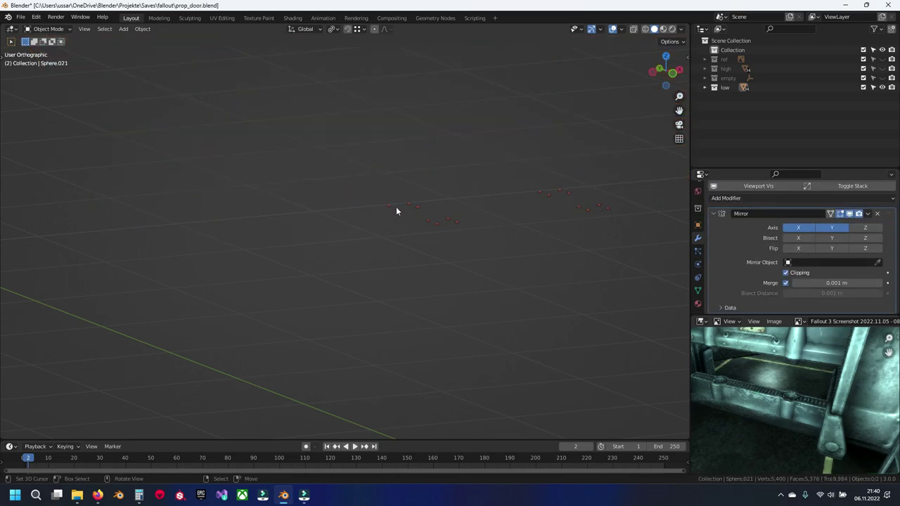
Unhide all door parts and save prop_door.blend.
{"action": "mouse_move", "coordinate": [396, 211]}
{"action": "middle_mouse_down"}
{"action": "mouse_move", "coordinate": [421, 237]}
{"action": "mouse_move", "coordinate": [406, 216]}
{"action": "middle_mouse_up"}
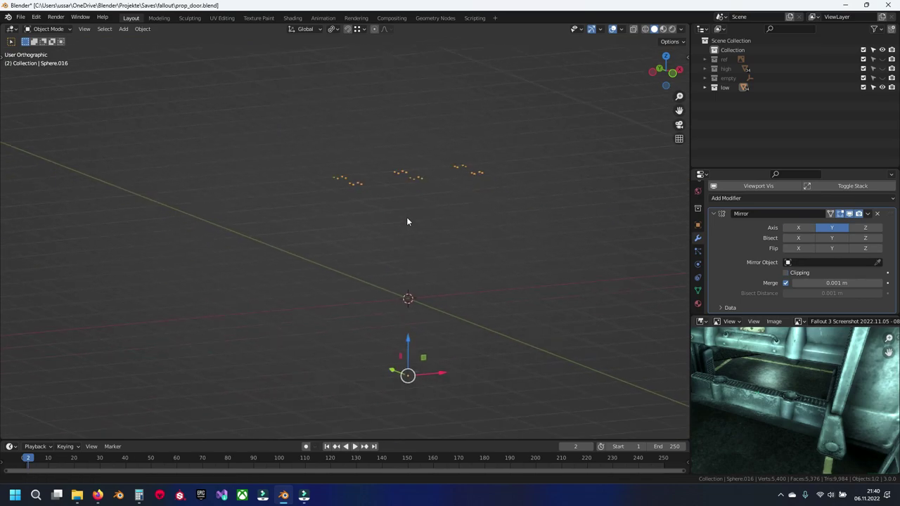
{"action": "key", "text": "alt+h"}
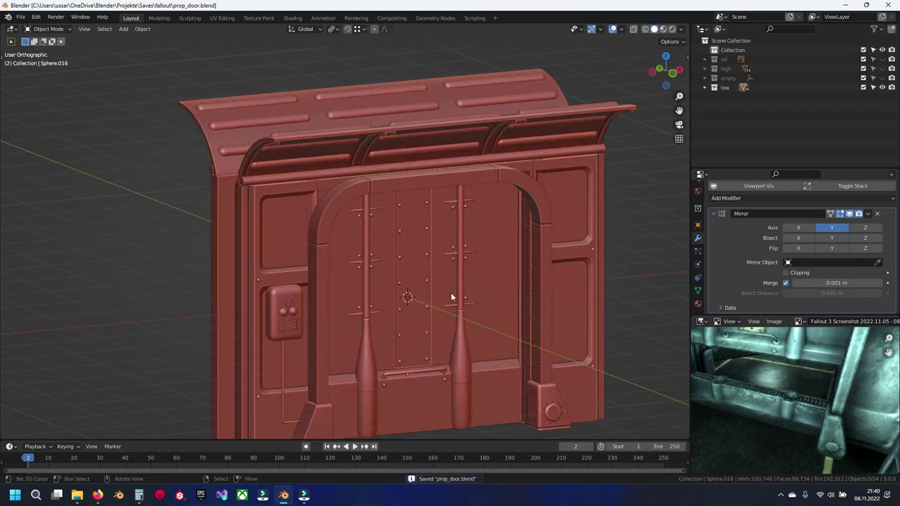
{"action": "mouse_move", "coordinate": [450, 293]}
{"action": "middle_mouse_down"}
{"action": "mouse_move", "coordinate": [485, 198]}
{"action": "mouse_move", "coordinate": [488, 281]}
{"action": "mouse_move", "coordinate": [488, 263]}
{"action": "mouse_move", "coordinate": [466, 260]}
{"action": "mouse_move", "coordinate": [457, 230]}
{"action": "mouse_move", "coordinate": [640, 149]}
{"action": "middle_mouse_up"}
{"action": "key", "text": "ctrl+s"}
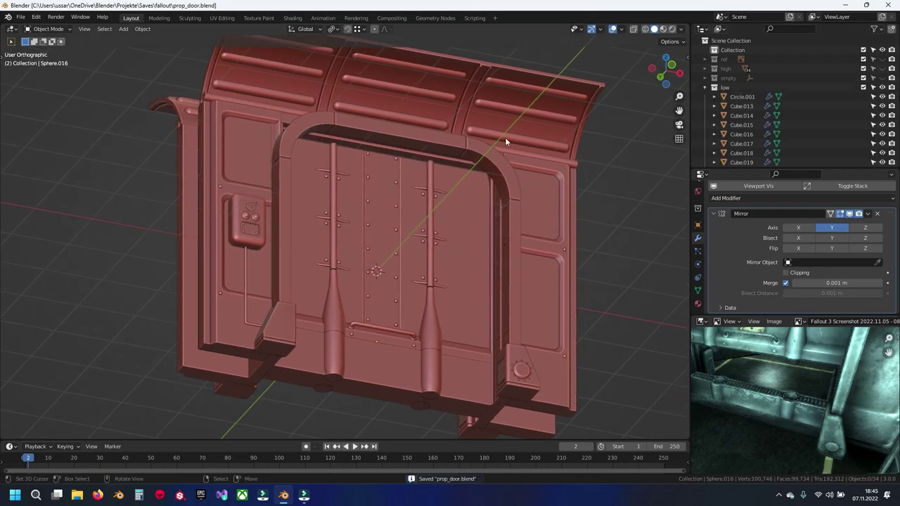
Select the bracket Cube.017, isolate it in local view and enter Edit Mode with nothing selected.
{"action": "mouse_move", "coordinate": [376, 236]}
{"action": "middle_mouse_down"}
{"action": "mouse_move", "coordinate": [478, 164]}
{"action": "mouse_move", "coordinate": [438, 230]}
{"action": "middle_mouse_up"}
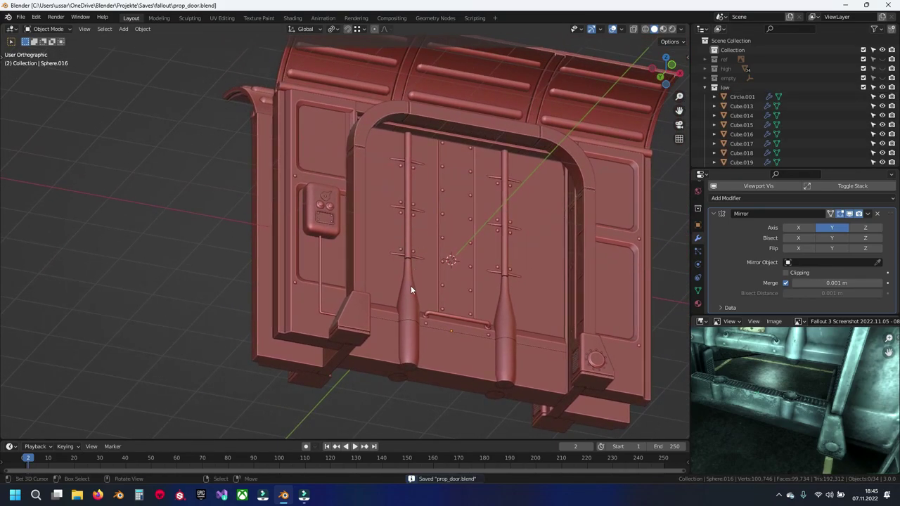
{"action": "left_click", "coordinate": [354, 327]}
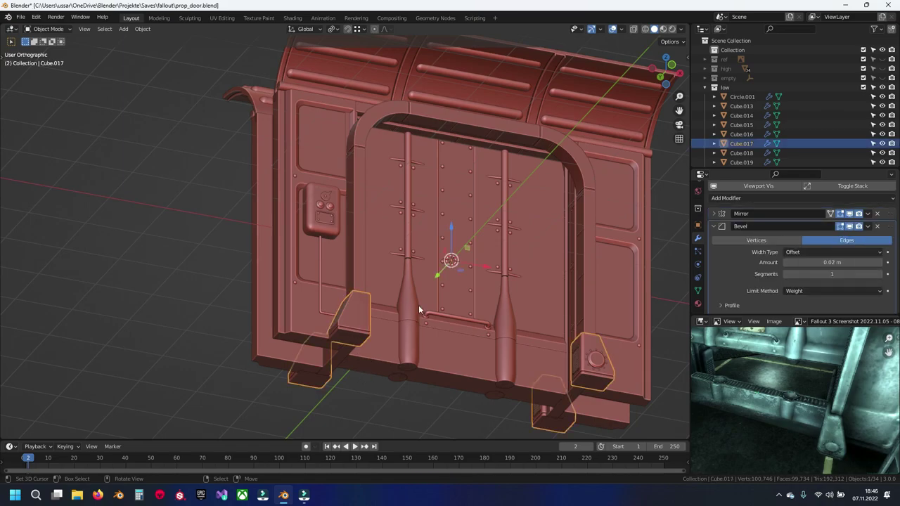
{"action": "key", "text": "KP_Divide"}
{"action": "mouse_move", "coordinate": [418, 305]}
{"action": "middle_mouse_down"}
{"action": "mouse_move", "coordinate": [152, 249]}
{"action": "mouse_move", "coordinate": [164, 245]}
{"action": "middle_mouse_up"}
{"action": "key", "text": "Tab"}
{"action": "key", "text": "KP_Decimal"}
Dissolve the edge loop along the recessed panel's top edge.
{"action": "scroll", "coordinate": [366, 246], "scroll_direction": "up", "scroll_amount": 4}
{"action": "key", "text": "alt+a"}
{"action": "scroll", "coordinate": [334, 241], "scroll_direction": "up", "scroll_amount": 3}
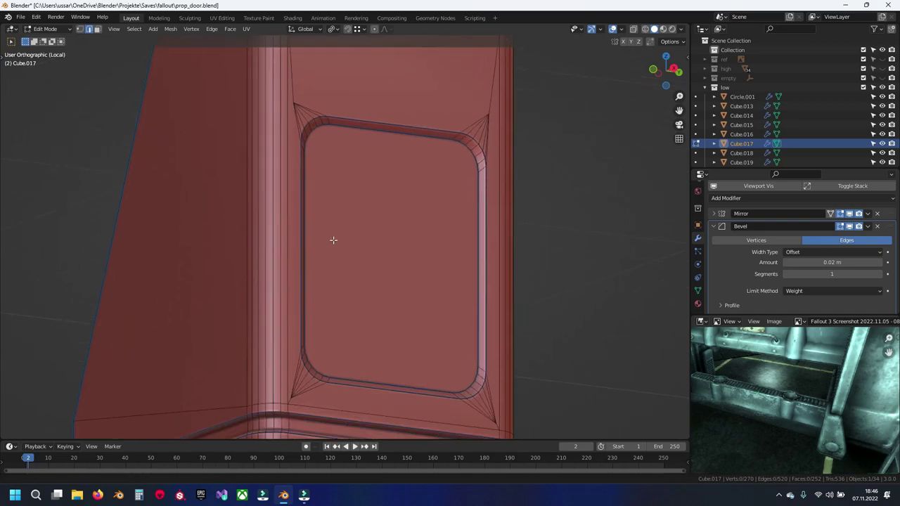
{"action": "scroll", "coordinate": [348, 243], "scroll_direction": "up", "scroll_amount": 2}
{"action": "middle_click", "coordinate": [356, 156], "text": "alt"}
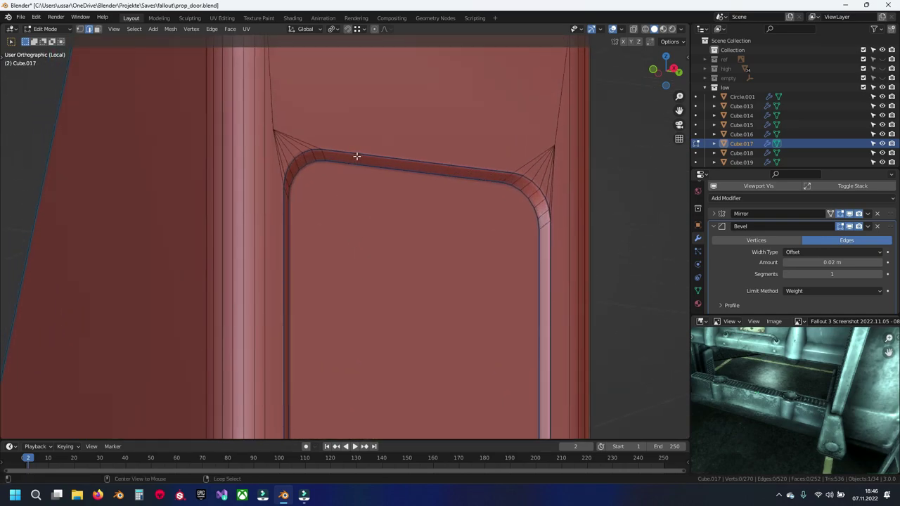
{"action": "left_click", "coordinate": [355, 170], "text": "alt"}
{"action": "key", "text": "x"}
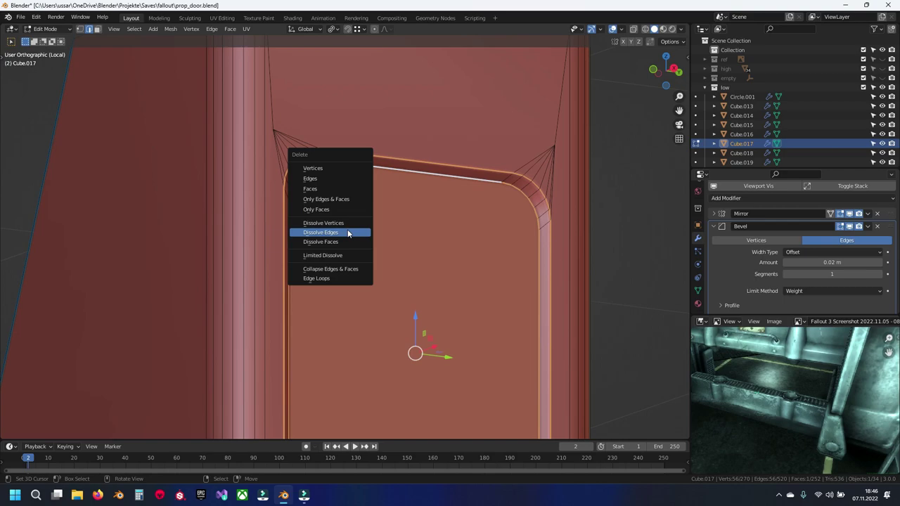
{"action": "left_click", "coordinate": [347, 233]}
Dissolve the bevel edge loops around the bracket's top and bottom corners.
{"action": "scroll", "coordinate": [338, 249], "scroll_direction": "down", "scroll_amount": 5}
{"action": "middle_click_drag", "start_coordinate": [338, 249], "coordinate": [362, 340]}
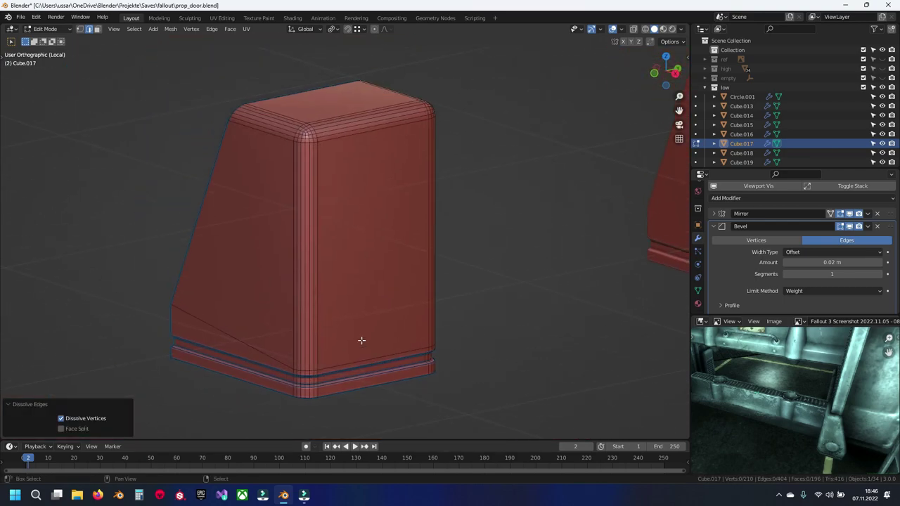
{"action": "scroll", "coordinate": [362, 341], "scroll_direction": "up", "scroll_amount": 5}
{"action": "middle_click_drag", "start_coordinate": [269, 150], "coordinate": [313, 205], "text": "shift"}
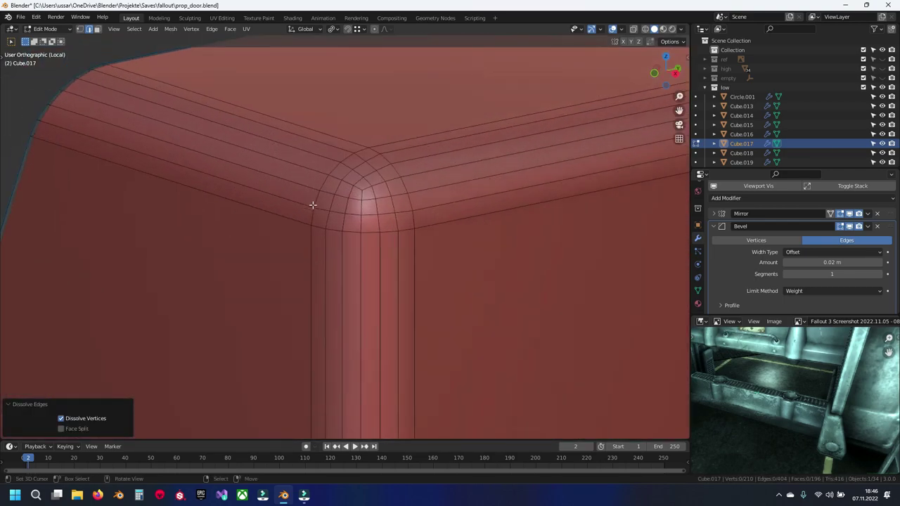
{"action": "left_click", "coordinate": [327, 262], "text": "alt"}
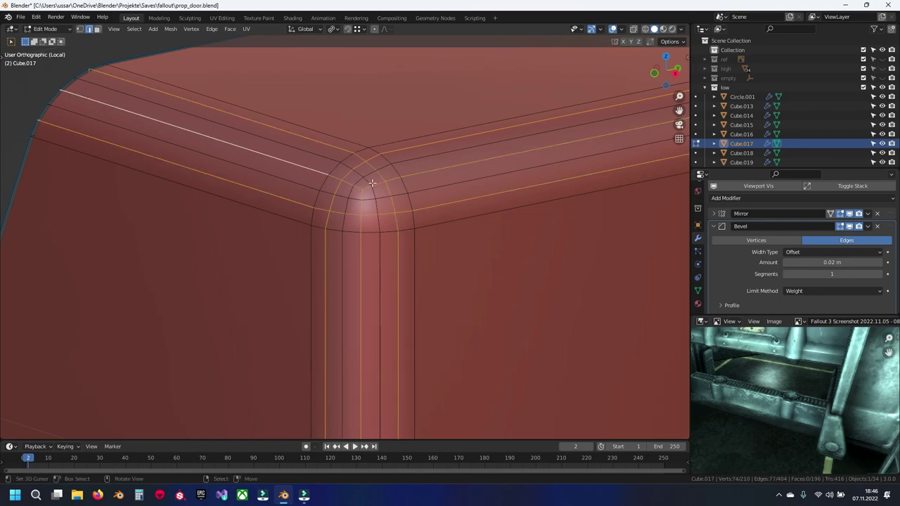
{"action": "scroll", "coordinate": [369, 170], "scroll_direction": "down", "scroll_amount": 4}
{"action": "middle_click_drag", "start_coordinate": [380, 394], "coordinate": [380, 197], "text": "shift"}
{"action": "scroll", "coordinate": [380, 245], "scroll_direction": "up", "scroll_amount": 4}
{"action": "key", "text": "x"}
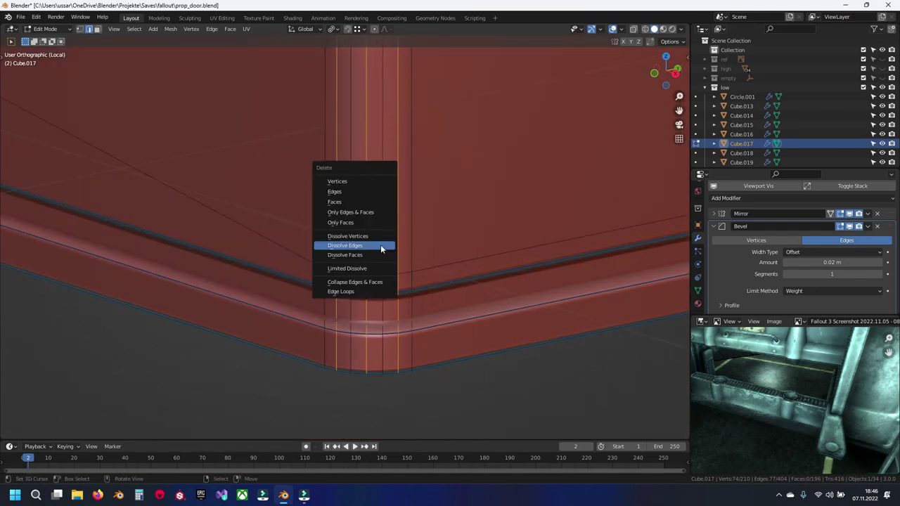
{"action": "left_click", "coordinate": [381, 244]}
Check the simplified bracket in Object Mode, then return to Edit Mode at its corner.
{"action": "scroll", "coordinate": [422, 261], "scroll_direction": "down", "scroll_amount": 3}
{"action": "key", "text": "Tab"}
{"action": "mouse_move", "coordinate": [422, 261]}
{"action": "middle_mouse_down"}
{"action": "mouse_move", "coordinate": [378, 251]}
{"action": "mouse_move", "coordinate": [418, 246]}
{"action": "middle_mouse_up"}
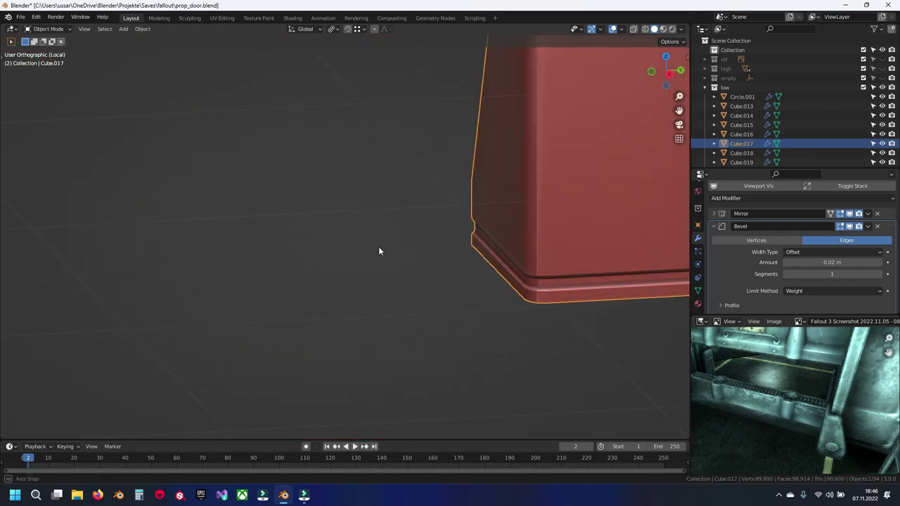
{"action": "key", "text": "Tab"}
{"action": "middle_click_drag", "start_coordinate": [328, 241], "coordinate": [231, 141]}
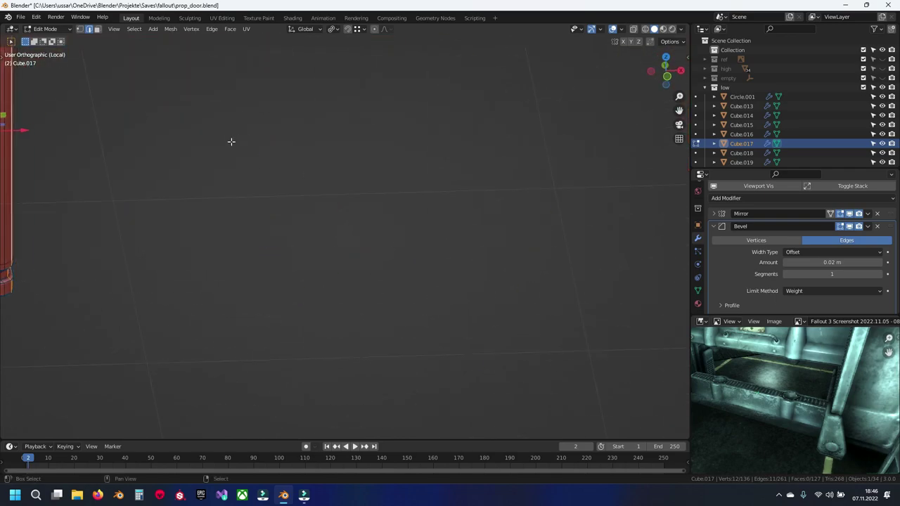
Try moving the selected edge along X and then Y, cancelling both moves.
{"action": "scroll", "coordinate": [302, 256], "scroll_direction": "up", "scroll_amount": 2}
{"action": "scroll", "coordinate": [369, 258], "scroll_direction": "up", "scroll_amount": 2}
{"action": "scroll", "coordinate": [276, 261], "scroll_direction": "up", "scroll_amount": 2}
{"action": "middle_click_drag", "start_coordinate": [276, 261], "coordinate": [114, 217], "text": "shift"}
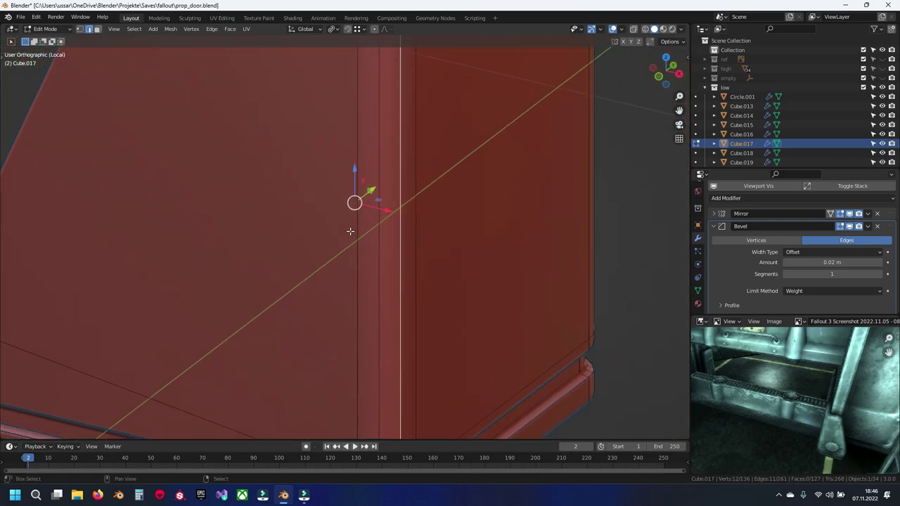
{"action": "key", "text": "g"}
{"action": "key", "text": "x"}
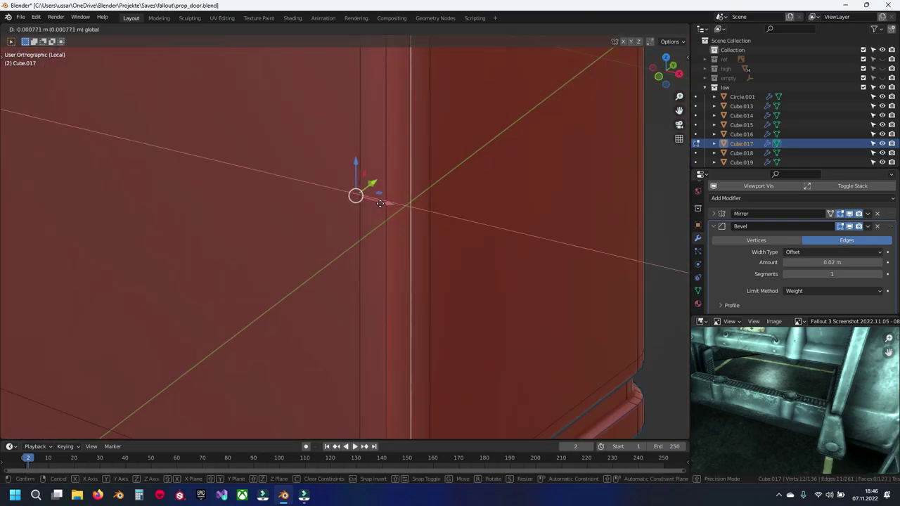
{"action": "right_click", "coordinate": [380, 204]}
{"action": "scroll", "coordinate": [389, 225], "scroll_direction": "down", "scroll_amount": 4}
{"action": "scroll", "coordinate": [367, 227], "scroll_direction": "up", "scroll_amount": 4}
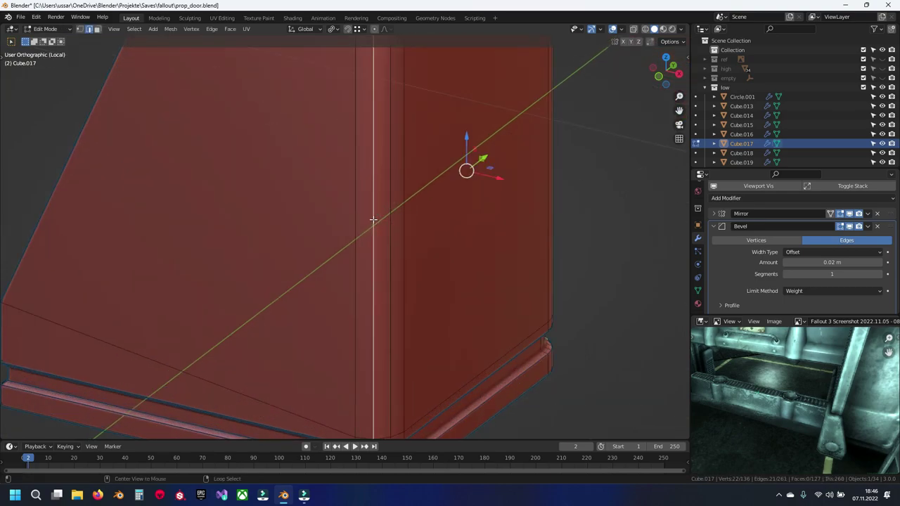
{"action": "key", "text": "g"}
{"action": "key", "text": "y"}
{"action": "right_click", "coordinate": [490, 155]}
Dissolve the edge loop at the rounded corner from the edge context menu.
{"action": "mouse_move", "coordinate": [490, 155]}
{"action": "middle_mouse_down"}
{"action": "mouse_move", "coordinate": [441, 220]}
{"action": "mouse_move", "coordinate": [561, 226]}
{"action": "middle_mouse_up"}
{"action": "scroll", "coordinate": [418, 206], "scroll_direction": "down", "scroll_amount": 3}
{"action": "scroll", "coordinate": [561, 226], "scroll_direction": "up", "scroll_amount": 4}
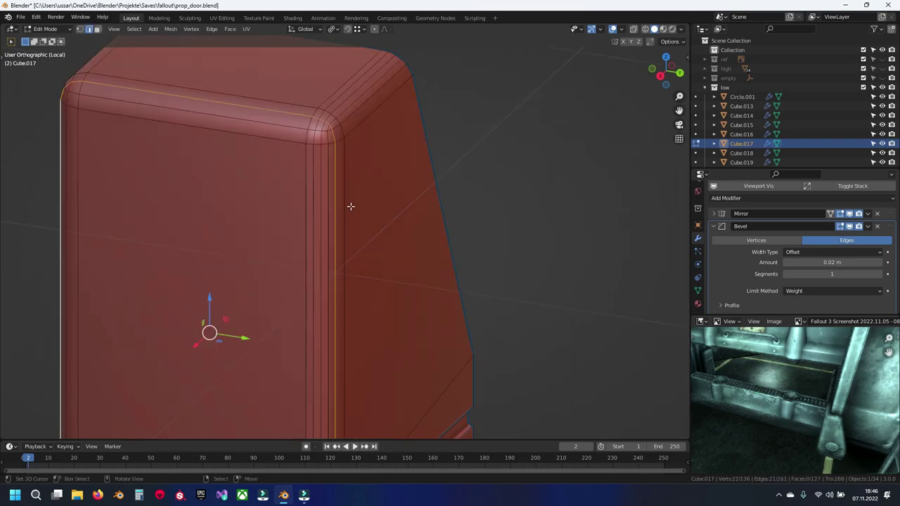
{"action": "scroll", "coordinate": [314, 181], "scroll_direction": "up", "scroll_amount": 3}
{"action": "middle_click_drag", "start_coordinate": [315, 180], "coordinate": [346, 252]}
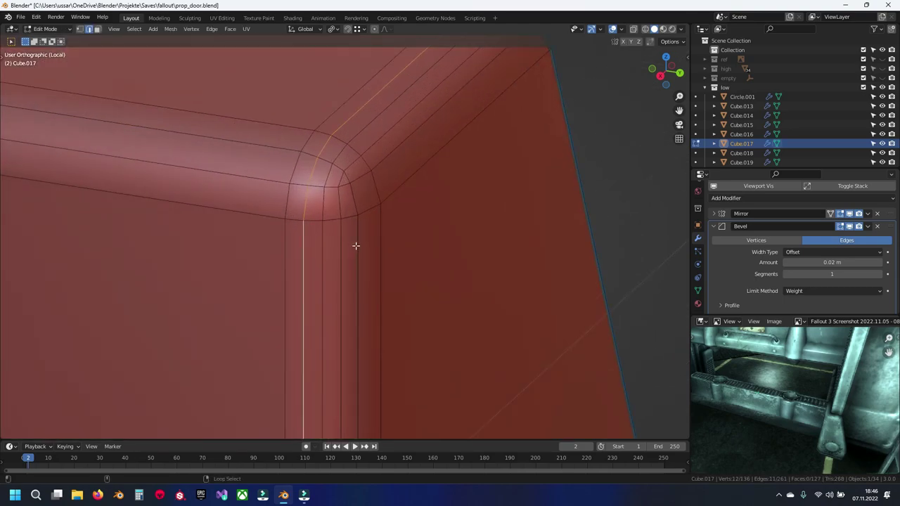
{"action": "right_click", "coordinate": [341, 247]}
{"action": "left_click", "coordinate": [345, 245]}
{"action": "scroll", "coordinate": [342, 247], "scroll_direction": "down", "scroll_amount": 5}
Compare the block in Object Mode and confirm the edge's position.
{"action": "key", "text": "Tab"}
{"action": "scroll", "coordinate": [375, 230], "scroll_direction": "up", "scroll_amount": 2}
{"action": "scroll", "coordinate": [355, 287], "scroll_direction": "up", "scroll_amount": 3}
{"action": "key", "text": "Tab"}
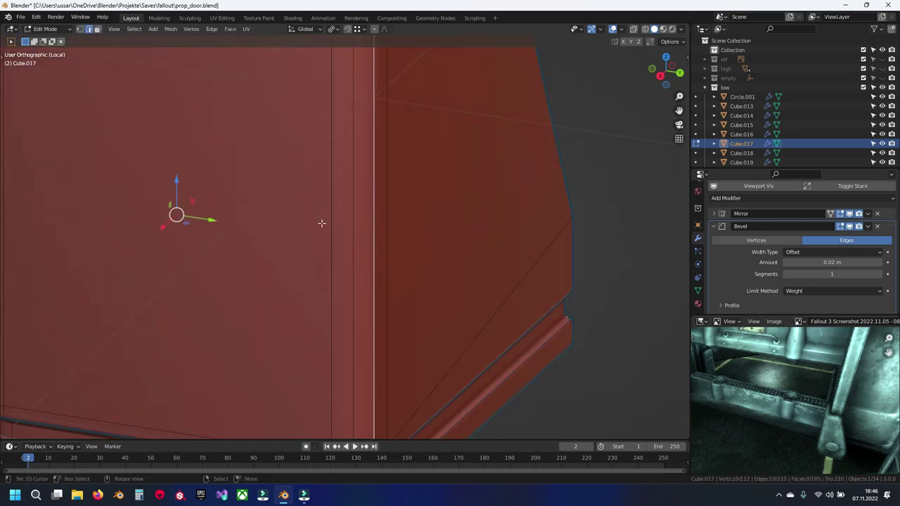
{"action": "left_click", "coordinate": [200, 218]}
{"action": "key", "text": "Tab"}
{"action": "scroll", "coordinate": [425, 252], "scroll_direction": "down", "scroll_amount": 3}
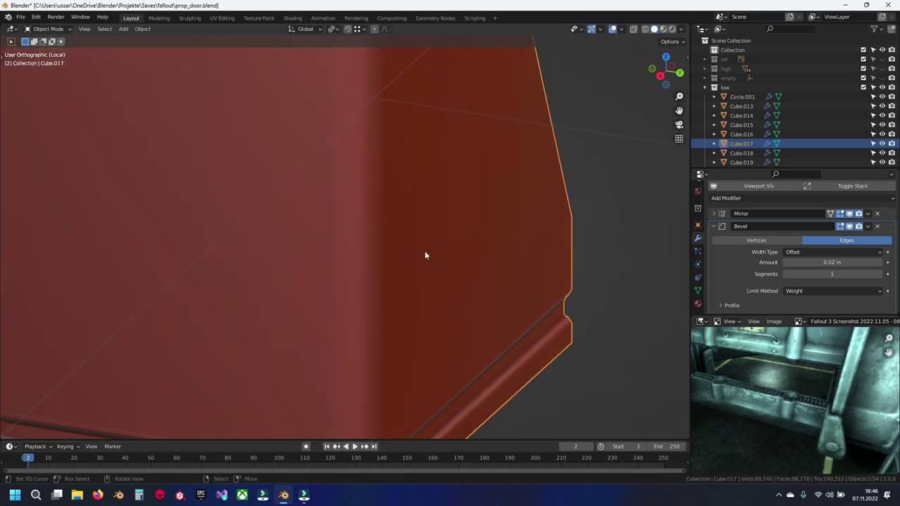
{"action": "scroll", "coordinate": [424, 251], "scroll_direction": "down", "scroll_amount": 4}
{"action": "mouse_move", "coordinate": [397, 235]}
{"action": "middle_mouse_down"}
{"action": "mouse_move", "coordinate": [296, 248]}
{"action": "mouse_move", "coordinate": [260, 219]}
{"action": "mouse_move", "coordinate": [355, 174]}
{"action": "mouse_move", "coordinate": [360, 224]}
{"action": "middle_mouse_up"}
{"action": "scroll", "coordinate": [366, 235], "scroll_direction": "up", "scroll_amount": 5}
Dissolve two more edge loops around the block's base and corner.
{"action": "key", "text": "Tab"}
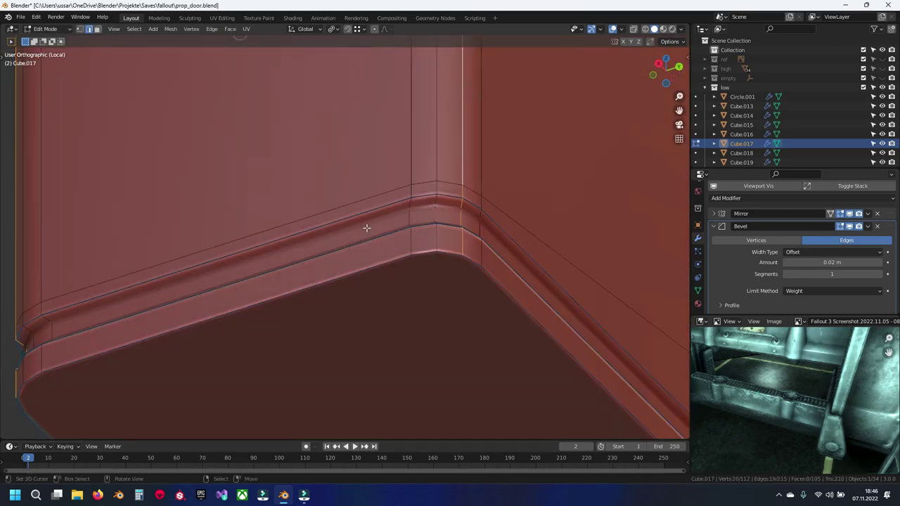
{"action": "mouse_move", "coordinate": [352, 231]}
{"action": "middle_mouse_down"}
{"action": "mouse_move", "coordinate": [357, 267]}
{"action": "mouse_move", "coordinate": [438, 277]}
{"action": "mouse_move", "coordinate": [445, 259]}
{"action": "mouse_move", "coordinate": [385, 320]}
{"action": "middle_mouse_up"}
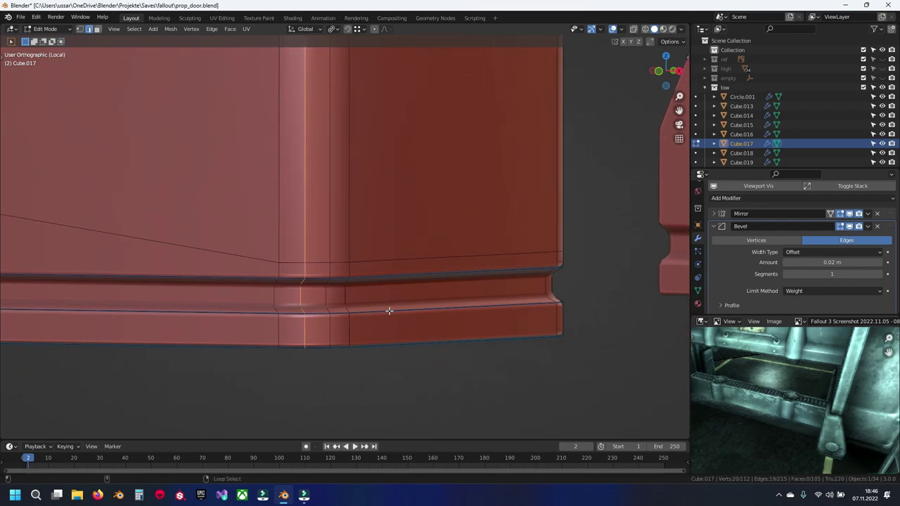
{"action": "mouse_move", "coordinate": [378, 275]}
{"action": "middle_mouse_down"}
{"action": "mouse_move", "coordinate": [215, 291]}
{"action": "mouse_move", "coordinate": [368, 280]}
{"action": "mouse_move", "coordinate": [335, 287]}
{"action": "middle_mouse_up"}
{"action": "key", "text": "x"}
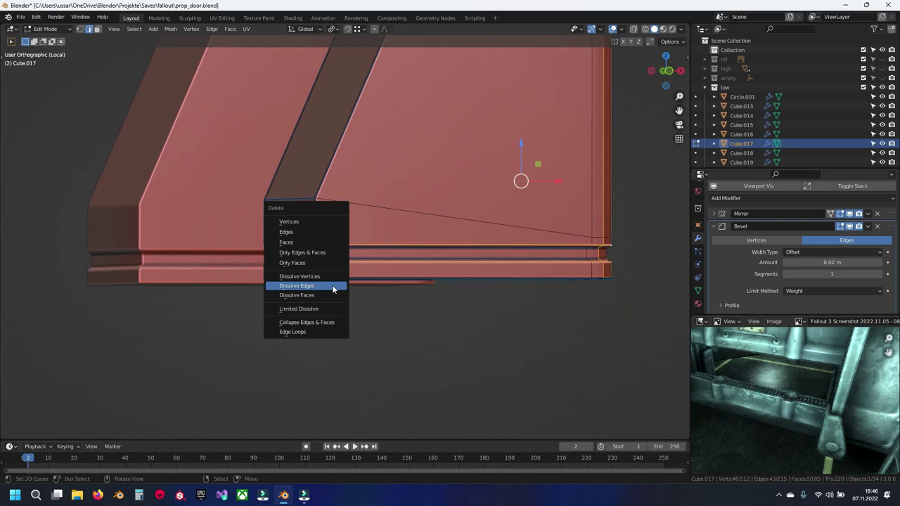
{"action": "left_click", "coordinate": [336, 287]}
{"action": "mouse_move", "coordinate": [436, 287]}
{"action": "middle_mouse_down"}
{"action": "mouse_move", "coordinate": [378, 281]}
{"action": "mouse_move", "coordinate": [388, 283]}
{"action": "mouse_move", "coordinate": [394, 263]}
{"action": "mouse_move", "coordinate": [405, 282]}
{"action": "mouse_move", "coordinate": [412, 275]}
{"action": "mouse_move", "coordinate": [358, 287]}
{"action": "mouse_move", "coordinate": [408, 217]}
{"action": "middle_mouse_up"}
{"action": "scroll", "coordinate": [387, 284], "scroll_direction": "up", "scroll_amount": 3}
{"action": "key", "text": "x"}
{"action": "left_click", "coordinate": [412, 255]}
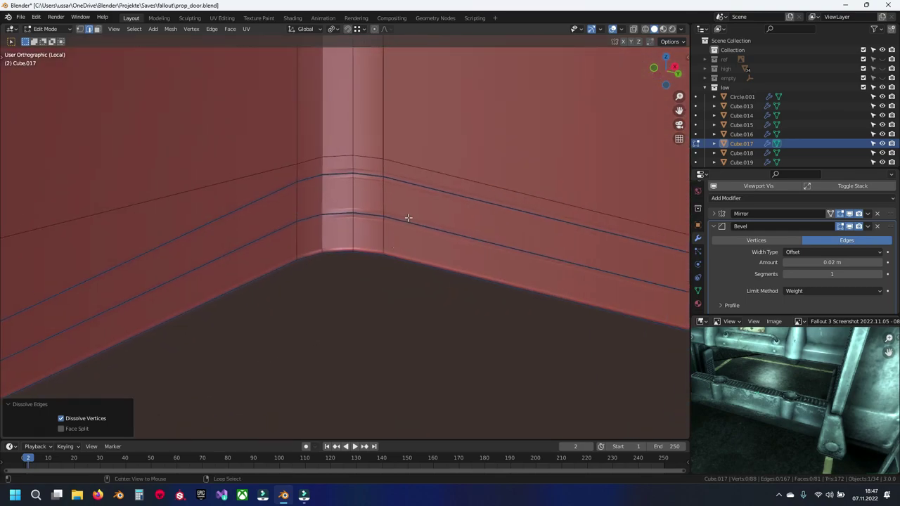
Select the horizontal loops running along the wall base.
{"action": "left_click", "coordinate": [408, 217]}
{"action": "key", "text": "shift+g"}
{"action": "left_click", "coordinate": [408, 175]}
Dissolve the selected horizontal base loops.
{"action": "key", "text": "n"}
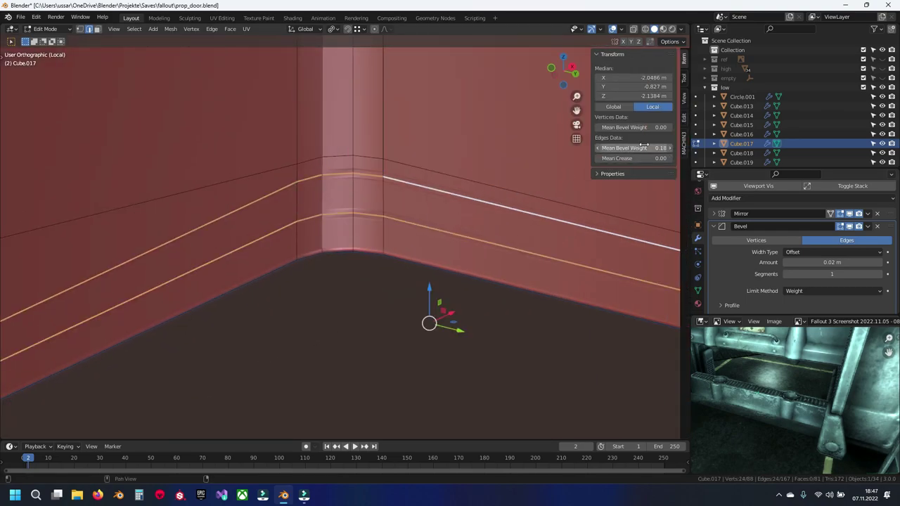
{"action": "scroll", "coordinate": [378, 241], "scroll_direction": "down", "scroll_amount": 3}
{"action": "key", "text": "x"}
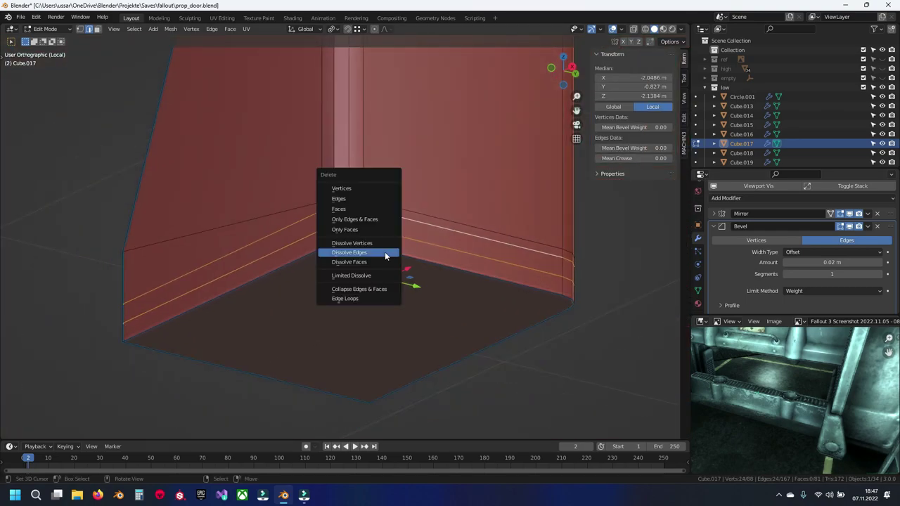
{"action": "left_click", "coordinate": [384, 252]}
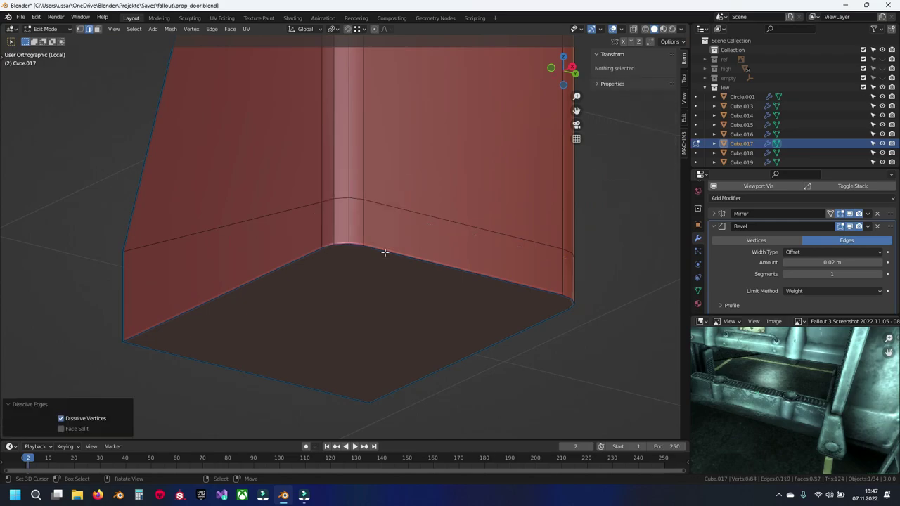
Select the remaining wall loop and the vertical corner loop, leaving both unmoved.
{"action": "left_click", "coordinate": [380, 204], "text": "alt"}
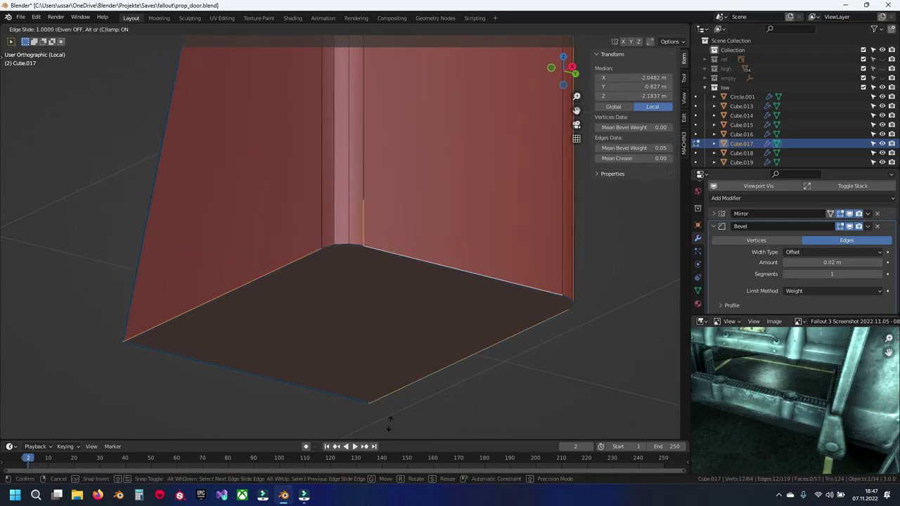
{"action": "right_click", "coordinate": [389, 421]}
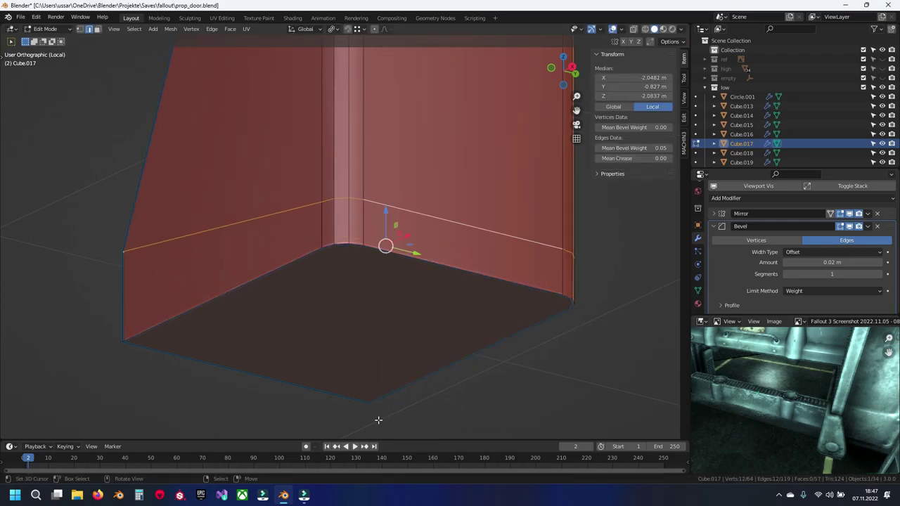
{"action": "mouse_move", "coordinate": [188, 275]}
{"action": "middle_mouse_down"}
{"action": "mouse_move", "coordinate": [217, 267]}
{"action": "mouse_move", "coordinate": [273, 219]}
{"action": "middle_mouse_up"}
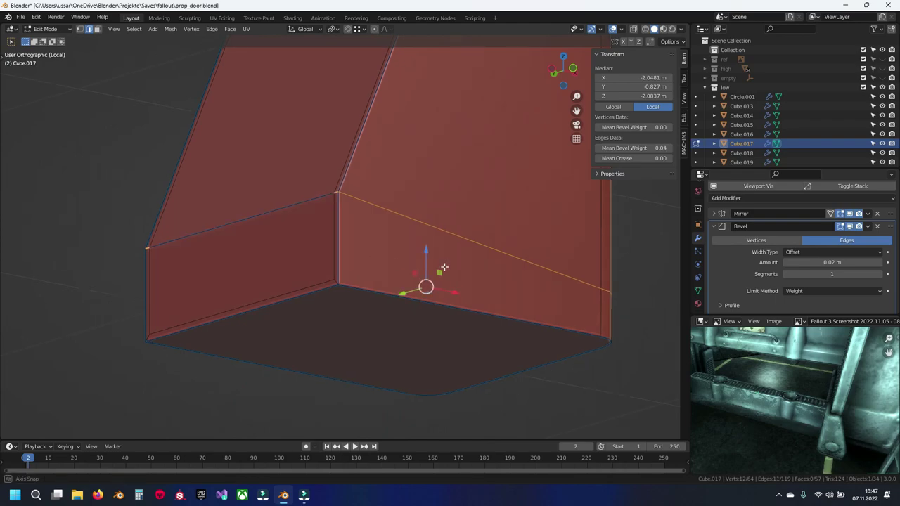
{"action": "middle_click_drag", "start_coordinate": [444, 268], "coordinate": [448, 269]}
{"action": "middle_click_drag", "start_coordinate": [533, 319], "coordinate": [395, 328]}
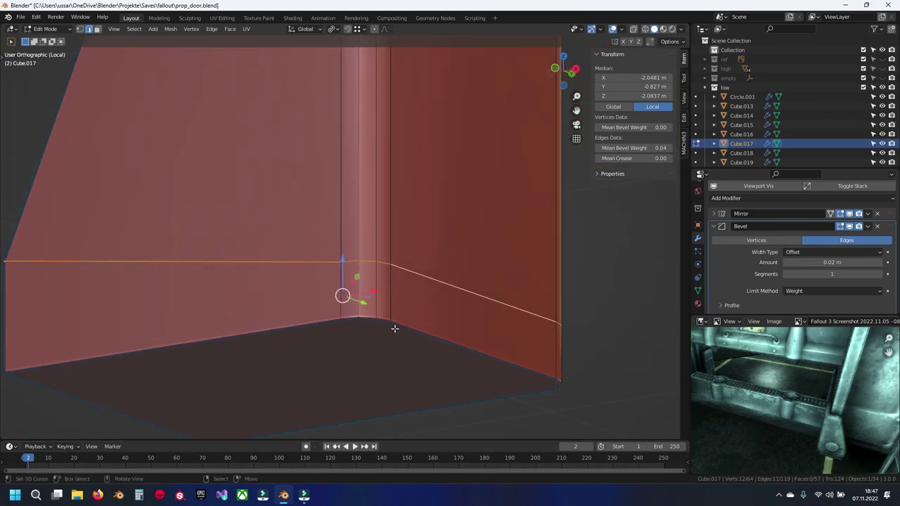
{"action": "key", "text": "alt+a"}
{"action": "key", "text": "a"}
{"action": "key", "text": "alt+a"}
{"action": "left_click", "coordinate": [352, 221], "text": "alt"}
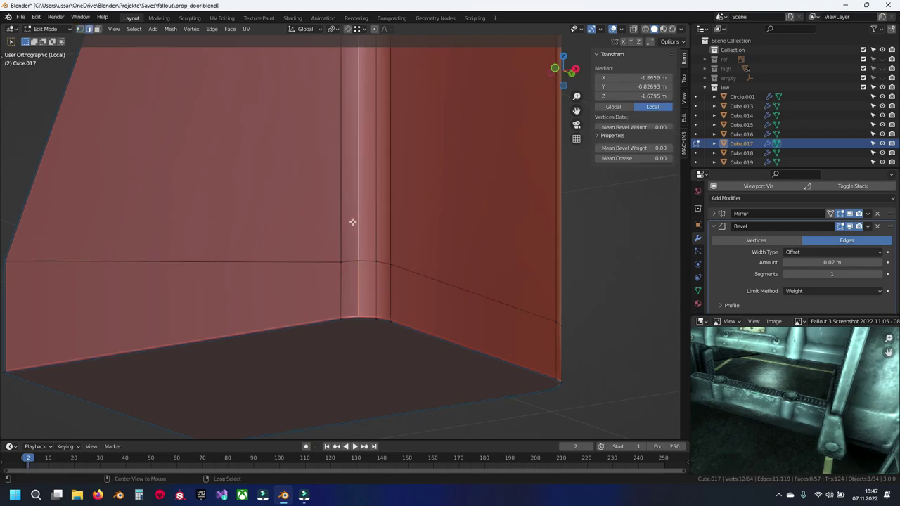
{"action": "left_click", "coordinate": [397, 228]}
Inspect the block in Object Mode and try a Y-axis scale, cancelling it.
{"action": "key", "text": "Tab"}
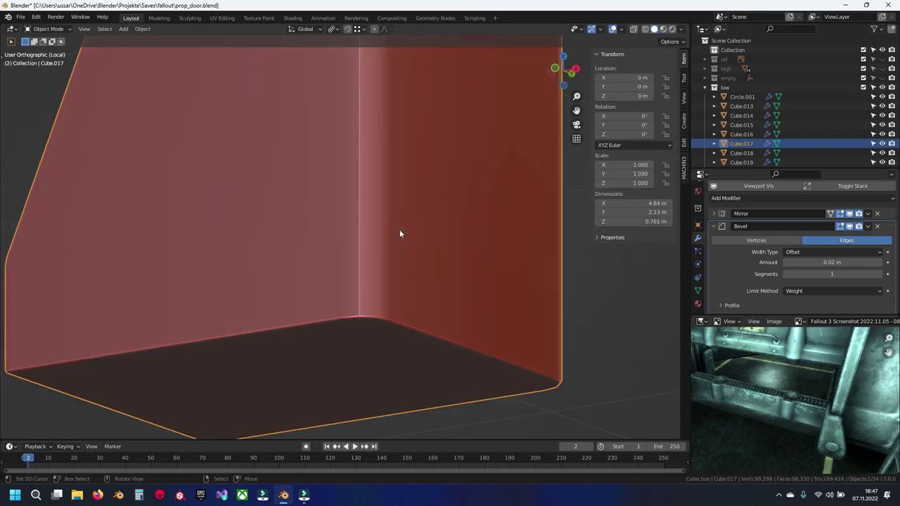
{"action": "key", "text": "KP_Decimal"}
{"action": "key", "text": "Tab"}
{"action": "key", "text": "KP_Decimal"}
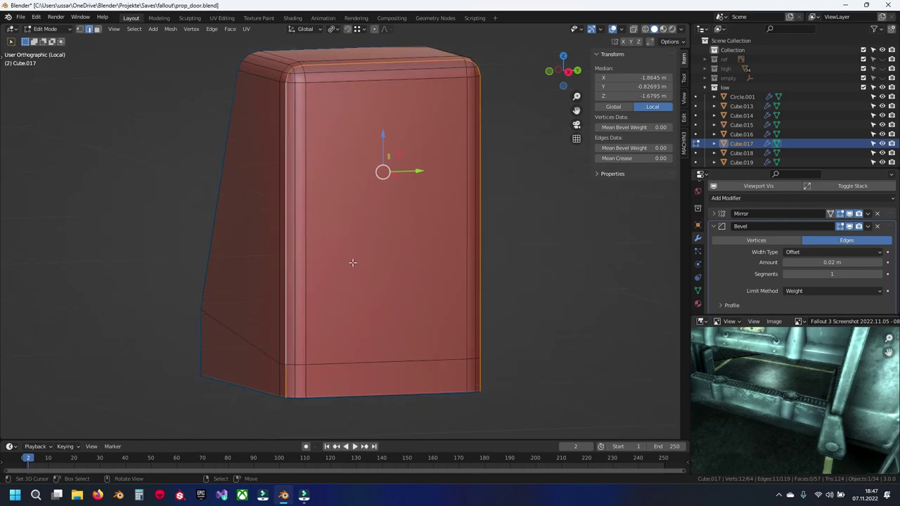
{"action": "key", "text": "Tab"}
{"action": "key", "text": "Tab"}
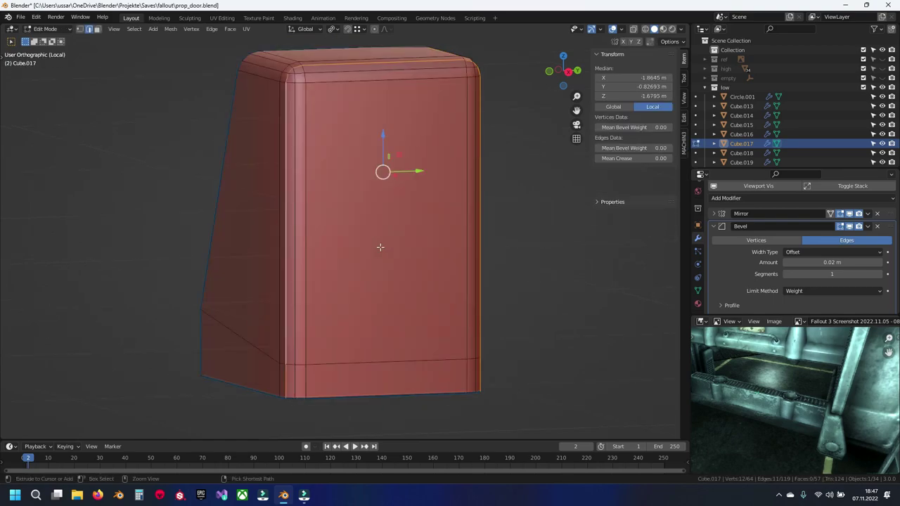
{"action": "key", "text": "KP_Decimal"}
{"action": "key", "text": "s"}
{"action": "key", "text": "y"}
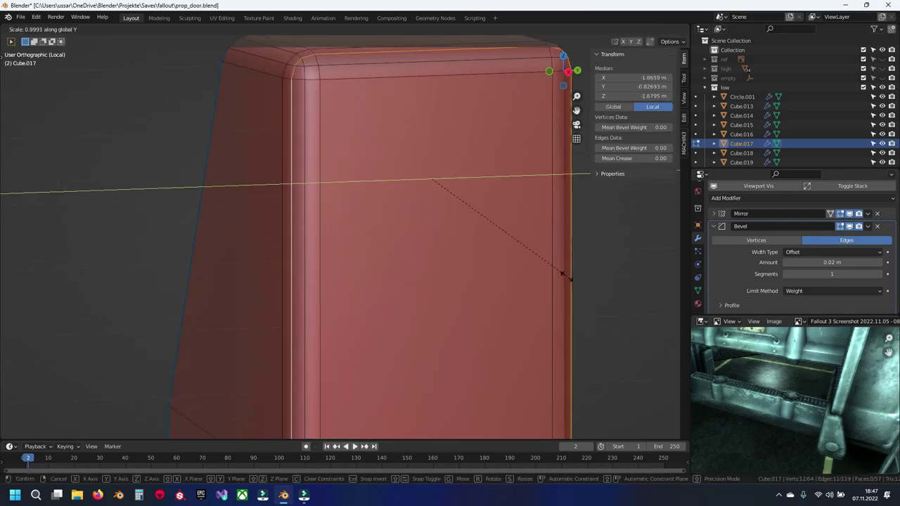
{"action": "key", "text": "Escape"}
{"action": "key", "text": "Tab"}
{"action": "mouse_move", "coordinate": [357, 381]}
{"action": "middle_mouse_down"}
{"action": "mouse_move", "coordinate": [501, 258]}
{"action": "mouse_move", "coordinate": [396, 261]}
{"action": "mouse_move", "coordinate": [446, 278]}
{"action": "middle_mouse_up"}
Select the loop over the rounded top edge and check the block's final shape.
{"action": "key", "text": "Tab"}
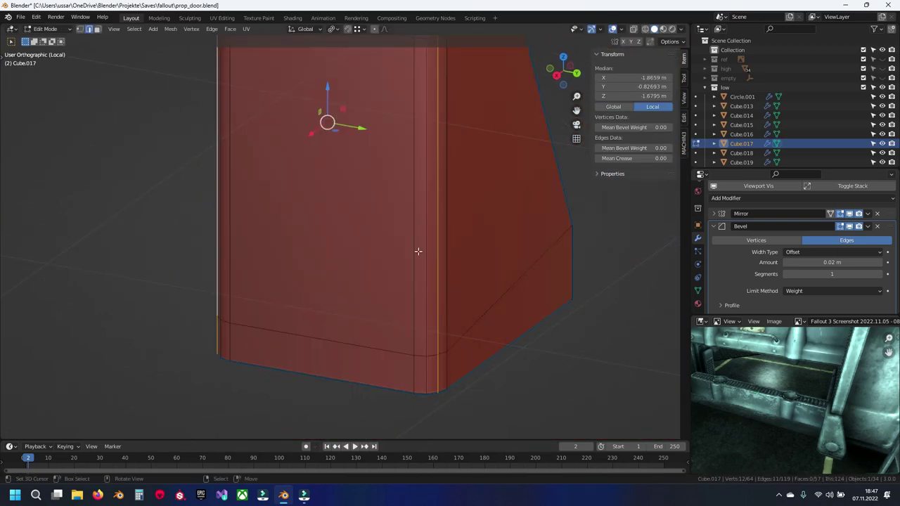
{"action": "middle_click_drag", "start_coordinate": [424, 250], "coordinate": [424, 251]}
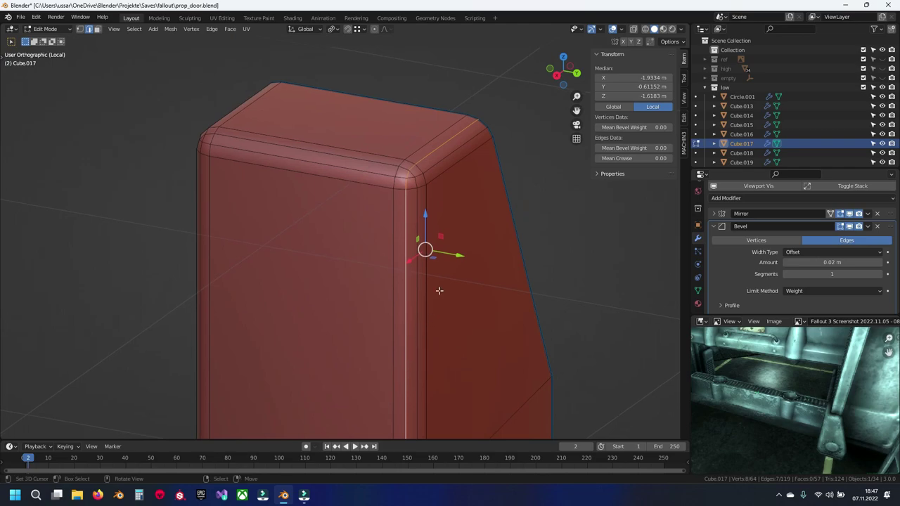
{"action": "left_click", "coordinate": [440, 295], "text": "alt"}
{"action": "mouse_move", "coordinate": [446, 301]}
{"action": "middle_mouse_down"}
{"action": "mouse_move", "coordinate": [450, 289]}
{"action": "mouse_move", "coordinate": [358, 306]}
{"action": "mouse_move", "coordinate": [438, 307]}
{"action": "mouse_move", "coordinate": [295, 291]}
{"action": "middle_mouse_up"}
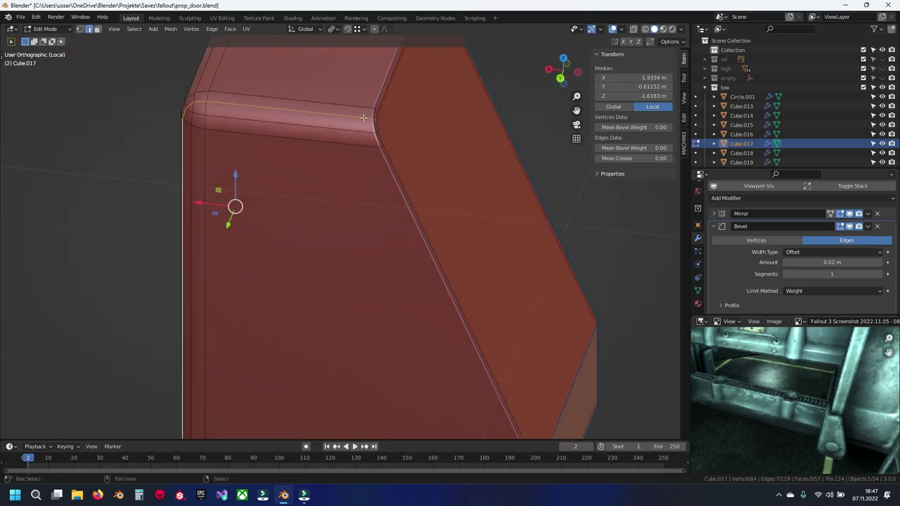
{"action": "mouse_move", "coordinate": [192, 234]}
{"action": "middle_mouse_down", "text": "shift"}
{"action": "mouse_move", "coordinate": [265, 246]}
{"action": "mouse_move", "coordinate": [344, 212]}
{"action": "middle_mouse_up", "text": "shift"}
{"action": "left_click_drag", "start_coordinate": [318, 211], "coordinate": [323, 213]}
{"action": "key", "text": "Tab"}
{"action": "scroll", "coordinate": [325, 214], "scroll_direction": "down", "scroll_amount": 4}
{"action": "mouse_move", "coordinate": [370, 208]}
{"action": "middle_mouse_down"}
{"action": "mouse_move", "coordinate": [413, 129]}
{"action": "mouse_move", "coordinate": [354, 176]}
{"action": "middle_mouse_up"}
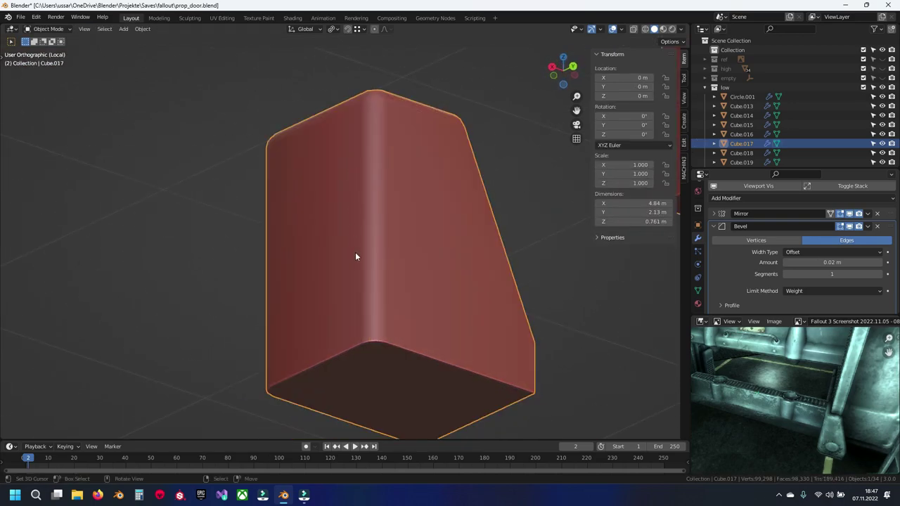
{"action": "scroll", "coordinate": [355, 256], "scroll_direction": "down", "scroll_amount": 3}
{"action": "mouse_move", "coordinate": [336, 251]}
{"action": "middle_mouse_down"}
{"action": "mouse_move", "coordinate": [458, 267]}
{"action": "mouse_move", "coordinate": [420, 328]}
{"action": "mouse_move", "coordinate": [488, 209]}
{"action": "mouse_move", "coordinate": [416, 315]}
{"action": "middle_mouse_up"}
{"action": "key", "text": "Tab"}
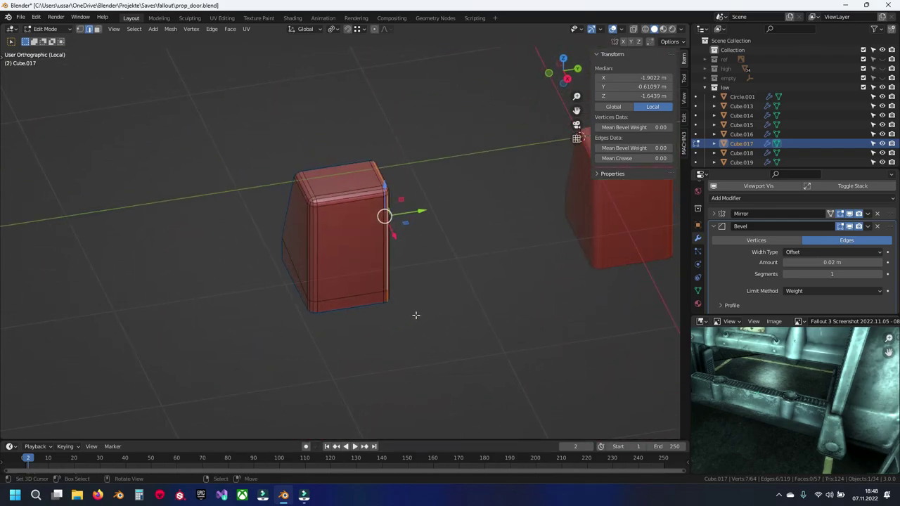
{"action": "key", "text": "Tab"}
Exit local view to show the whole door and select the arch frame Cube.018.
{"action": "key", "text": "KP_Divide"}
{"action": "mouse_move", "coordinate": [409, 313]}
{"action": "middle_mouse_down"}
{"action": "mouse_move", "coordinate": [393, 276]}
{"action": "mouse_move", "coordinate": [370, 310]}
{"action": "middle_mouse_up"}
{"action": "scroll", "coordinate": [359, 289], "scroll_direction": "up", "scroll_amount": 2}
{"action": "left_click", "coordinate": [339, 263]}
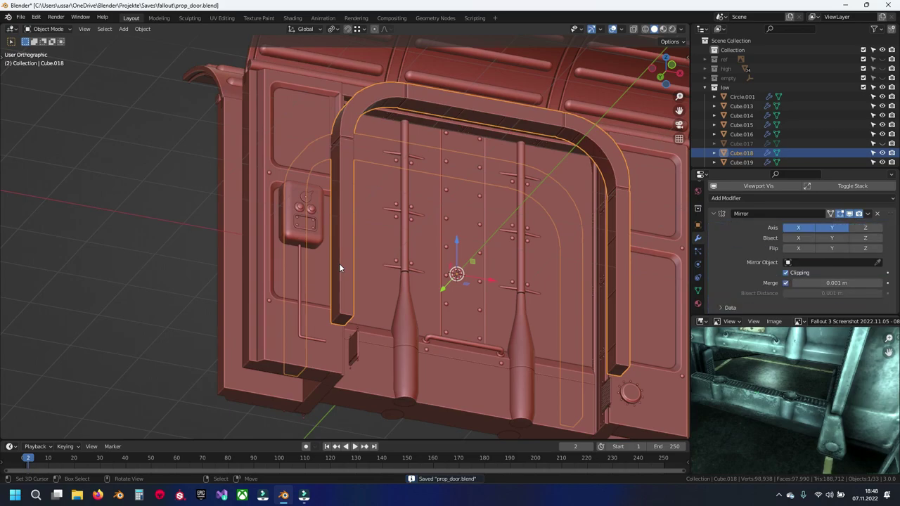
Isolate the low arch frame Cube.018 in Edit Mode and dissolve an extra loop on its rounded corner.
{"action": "key", "text": "KP_Divide"}
{"action": "key", "text": "Tab"}
{"action": "mouse_move", "coordinate": [337, 261]}
{"action": "middle_mouse_down"}
{"action": "mouse_move", "coordinate": [267, 147]}
{"action": "mouse_move", "coordinate": [358, 234]}
{"action": "mouse_move", "coordinate": [342, 206]}
{"action": "middle_mouse_up"}
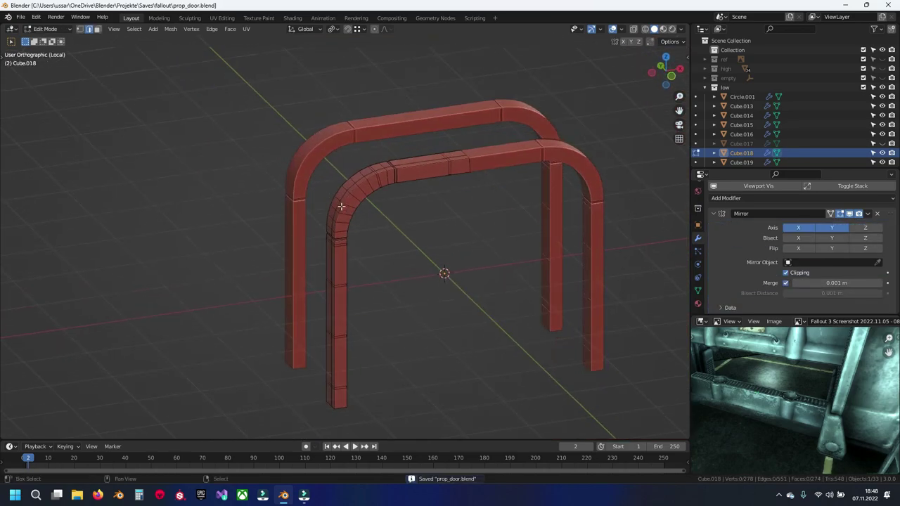
{"action": "scroll", "coordinate": [341, 206], "scroll_direction": "up", "scroll_amount": 3}
{"action": "scroll", "coordinate": [373, 261], "scroll_direction": "up", "scroll_amount": 2}
{"action": "mouse_move", "coordinate": [364, 251]}
{"action": "middle_mouse_down"}
{"action": "mouse_move", "coordinate": [438, 225]}
{"action": "mouse_move", "coordinate": [376, 277]}
{"action": "mouse_move", "coordinate": [368, 237]}
{"action": "mouse_move", "coordinate": [407, 179]}
{"action": "mouse_move", "coordinate": [230, 237]}
{"action": "middle_mouse_up"}
{"action": "left_click", "coordinate": [437, 225], "text": "alt"}
{"action": "key", "text": "x"}
{"action": "left_click", "coordinate": [438, 225]}
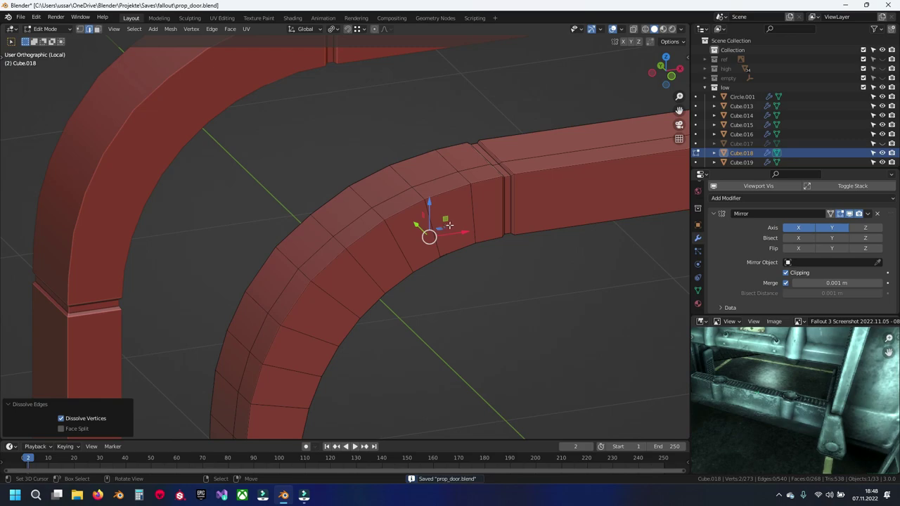
Dissolve the groove's upper edge loop on the arch frame.
{"action": "scroll", "coordinate": [449, 225], "scroll_direction": "down", "scroll_amount": 3}
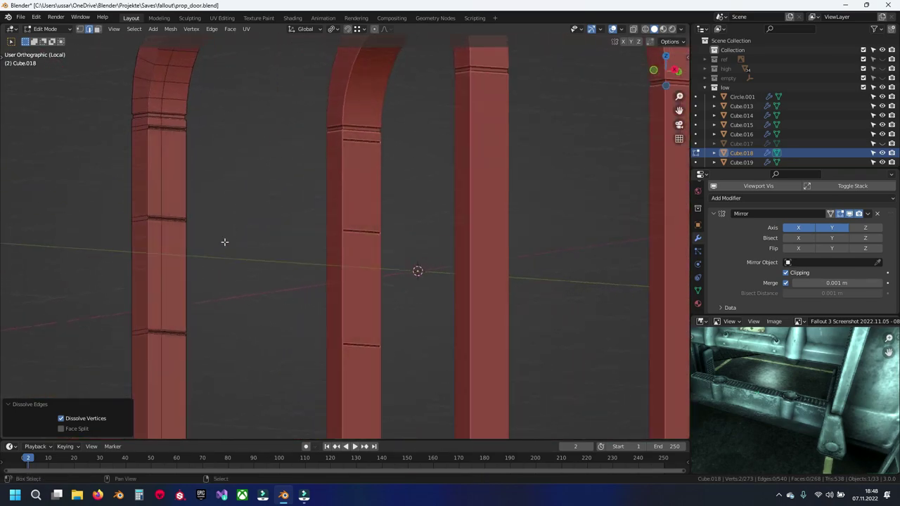
{"action": "scroll", "coordinate": [372, 253], "scroll_direction": "up", "scroll_amount": 3}
{"action": "scroll", "coordinate": [361, 90], "scroll_direction": "up", "scroll_amount": 3}
{"action": "scroll", "coordinate": [370, 213], "scroll_direction": "up", "scroll_amount": 2}
{"action": "scroll", "coordinate": [343, 213], "scroll_direction": "up", "scroll_amount": 2}
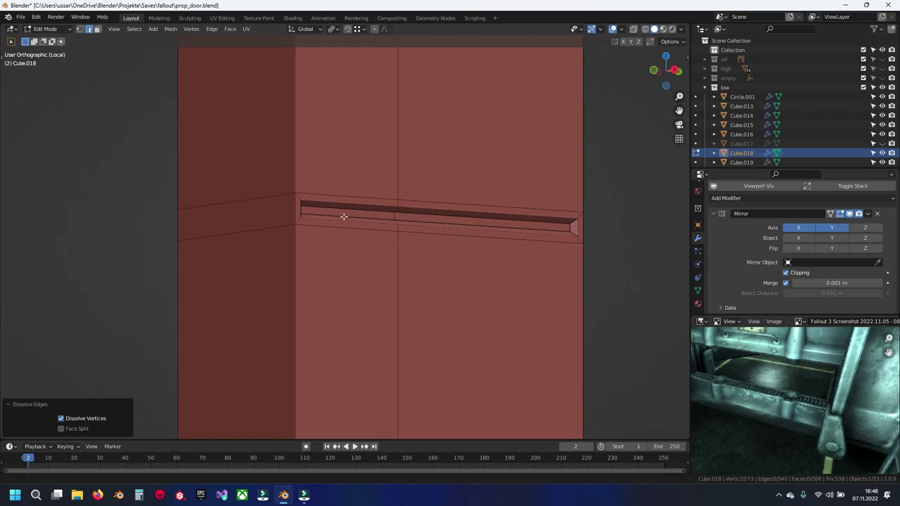
{"action": "scroll", "coordinate": [341, 221], "scroll_direction": "up", "scroll_amount": 2}
{"action": "left_click", "coordinate": [296, 161], "text": "alt"}
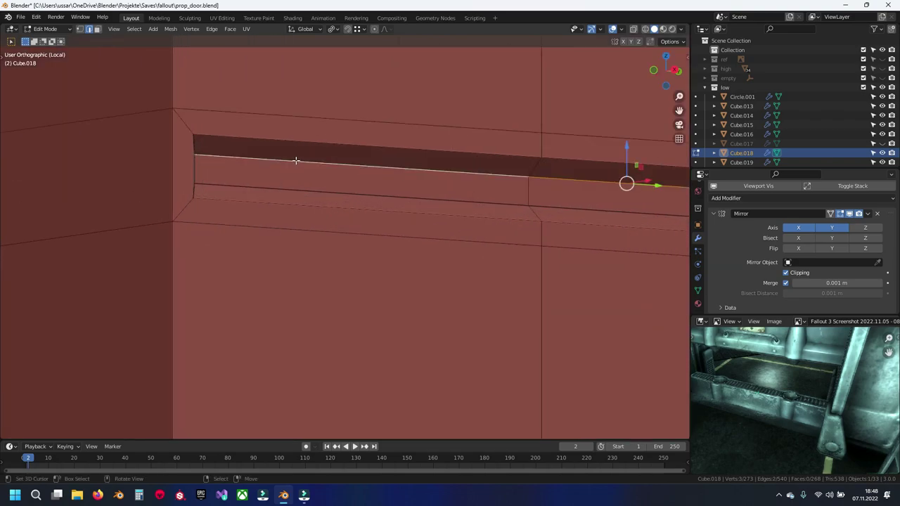
{"action": "middle_click_drag", "start_coordinate": [296, 161], "coordinate": [371, 232], "text": "shift"}
{"action": "key", "text": "3"}
{"action": "left_click", "coordinate": [371, 240]}
{"action": "key", "text": "x"}
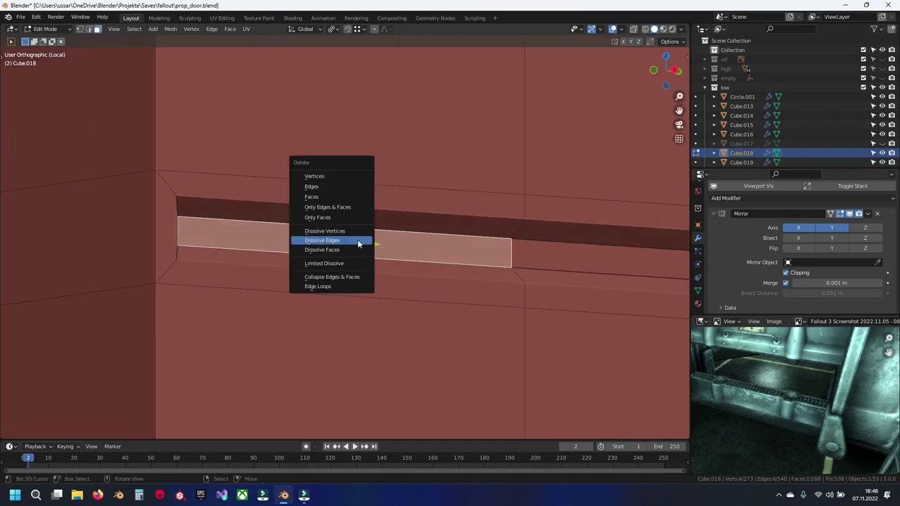
{"action": "left_click", "coordinate": [357, 240]}
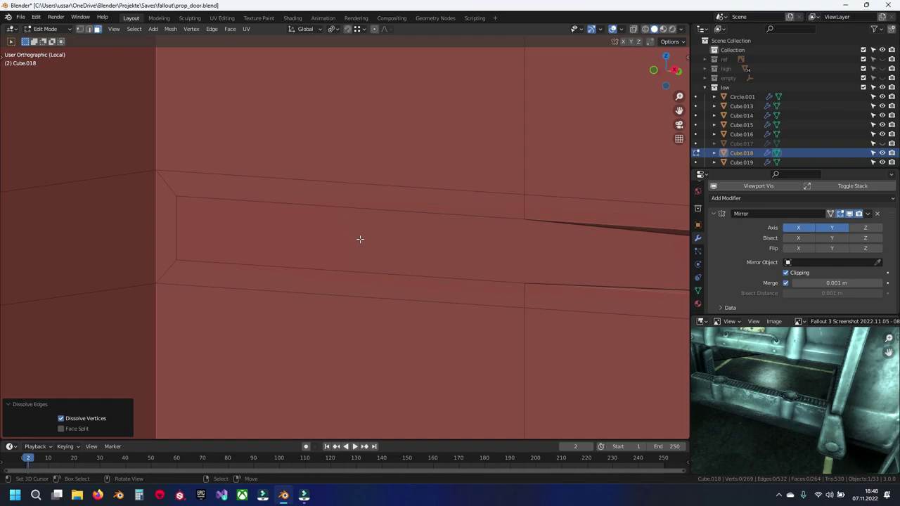
Dissolve the edges of the groove face strip, then undo that dissolve.
{"action": "mouse_move", "coordinate": [360, 239]}
{"action": "middle_mouse_down"}
{"action": "mouse_move", "coordinate": [564, 239]}
{"action": "mouse_move", "coordinate": [509, 245]}
{"action": "mouse_move", "coordinate": [533, 246]}
{"action": "middle_mouse_up"}
{"action": "left_click", "coordinate": [509, 245], "text": "alt"}
{"action": "key", "text": "x"}
{"action": "left_click", "coordinate": [510, 244]}
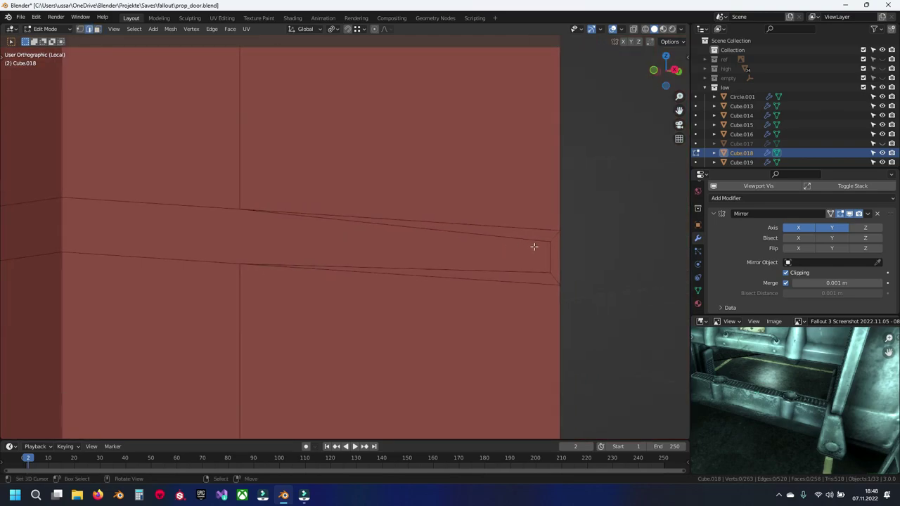
{"action": "key", "text": "x"}
{"action": "left_click", "coordinate": [533, 243]}
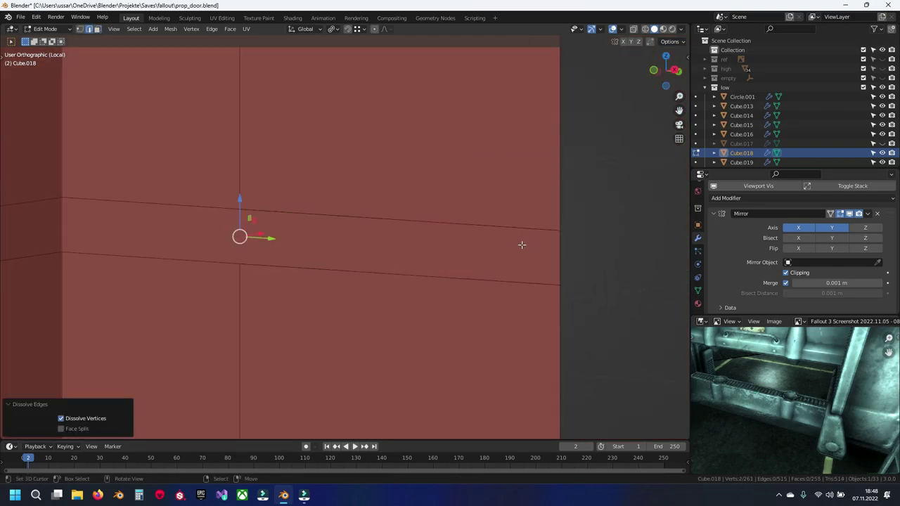
{"action": "key", "text": "ctrl+z"}
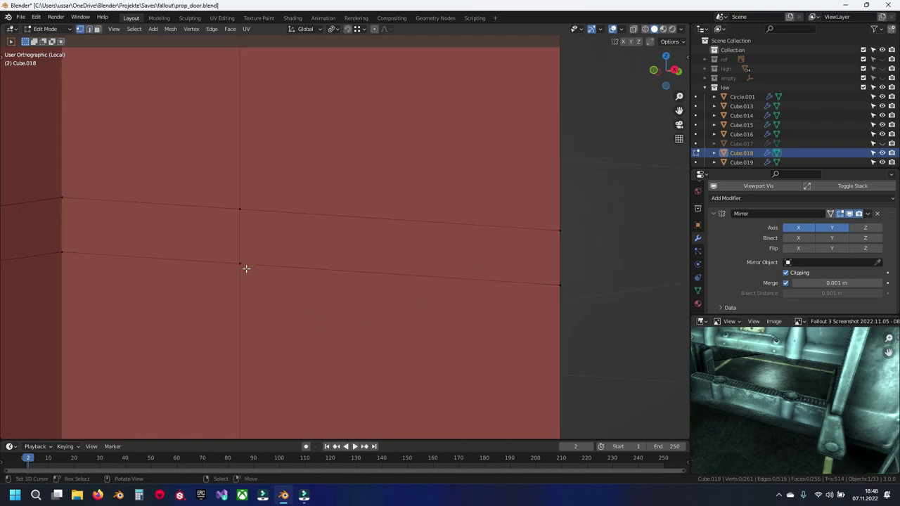
Dissolve the edges along the post's vertical seam.
{"action": "middle_click_drag", "start_coordinate": [246, 268], "coordinate": [272, 255]}
{"action": "key", "text": "x"}
{"action": "left_click", "coordinate": [263, 216]}
{"action": "scroll", "coordinate": [307, 146], "scroll_direction": "down", "scroll_amount": 3}
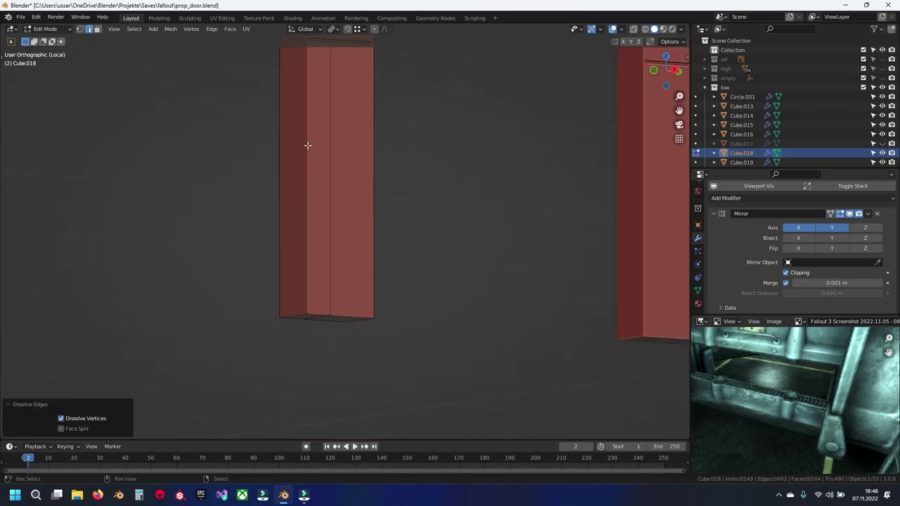
Dissolve the slot strip edges and inner slot face strip on the other post.
{"action": "middle_click_drag", "start_coordinate": [308, 147], "coordinate": [377, 220]}
{"action": "scroll", "coordinate": [377, 242], "scroll_direction": "up", "scroll_amount": 3}
{"action": "scroll", "coordinate": [377, 242], "scroll_direction": "up", "scroll_amount": 2}
{"action": "scroll", "coordinate": [321, 272], "scroll_direction": "up", "scroll_amount": 2}
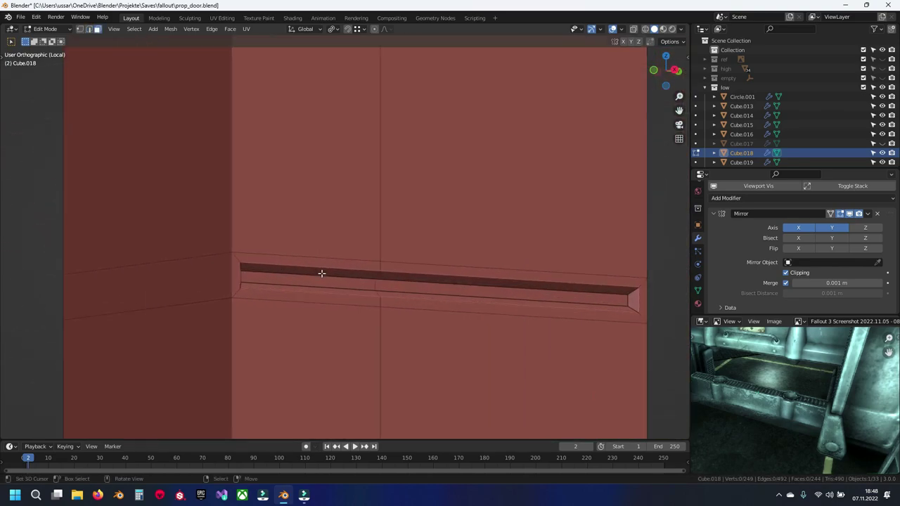
{"action": "left_click", "coordinate": [397, 280], "text": "alt"}
{"action": "key", "text": "x"}
{"action": "left_click", "coordinate": [402, 282]}
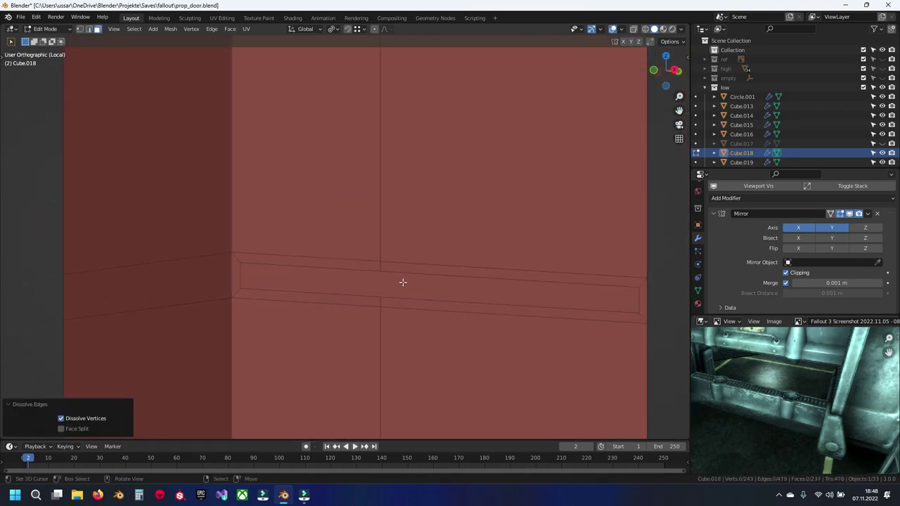
{"action": "left_click", "coordinate": [341, 272], "text": "alt"}
{"action": "key", "text": "x"}
{"action": "left_click", "coordinate": [336, 291]}
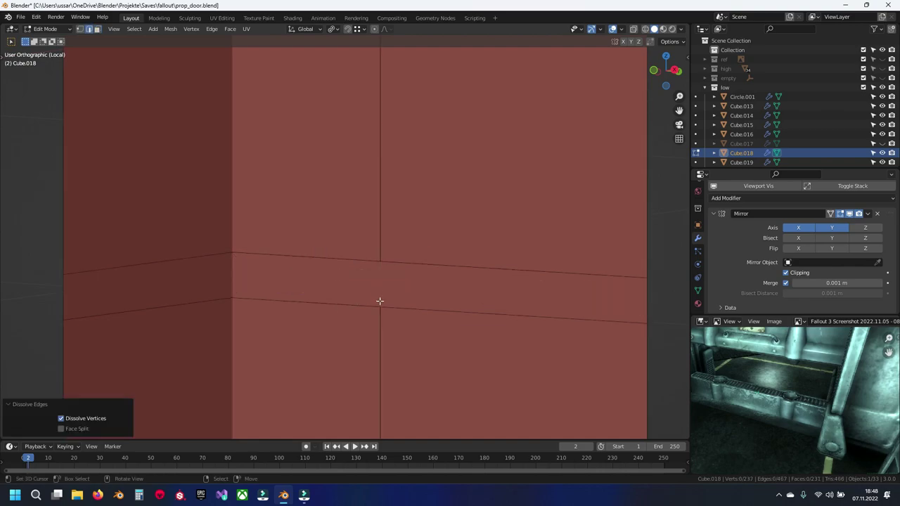
Dissolve the pillar's horizontal edge loop, redoing it after an undo.
{"action": "left_click", "coordinate": [380, 301], "text": "alt"}
{"action": "key", "text": "x"}
{"action": "left_click", "coordinate": [382, 266]}
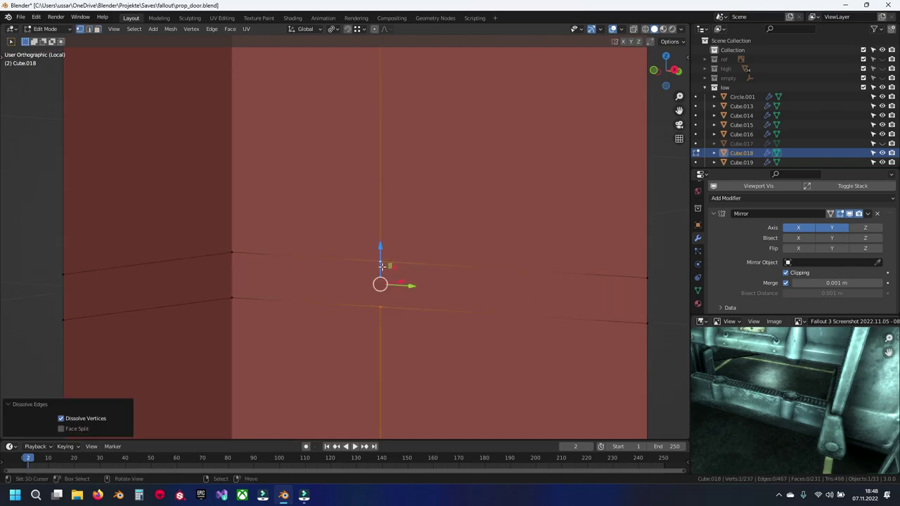
{"action": "left_click", "coordinate": [352, 305], "text": "alt"}
{"action": "key", "text": "x"}
{"action": "left_click", "coordinate": [332, 249]}
{"action": "key", "text": "ctrl+z"}
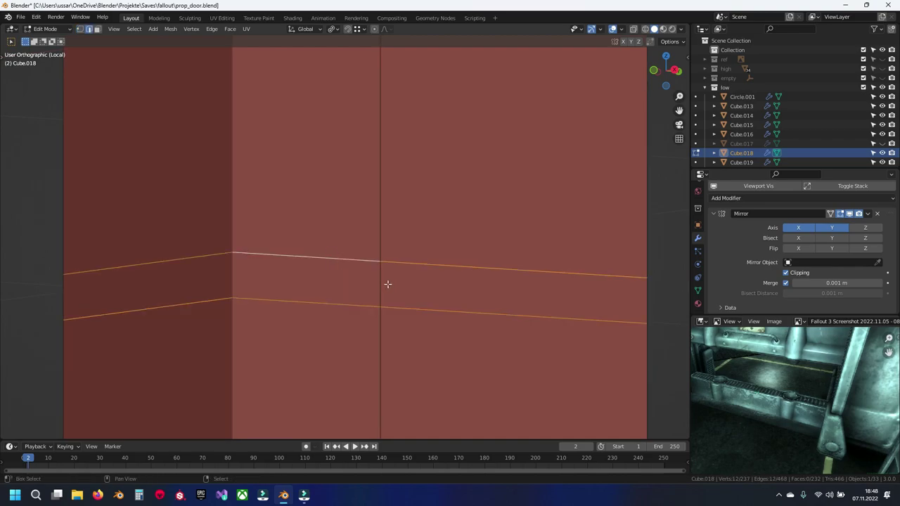
{"action": "key", "text": "x"}
{"action": "left_click", "coordinate": [388, 284]}
Select an edge loop around the groove and frame the pillar and arch top.
{"action": "scroll", "coordinate": [368, 159], "scroll_direction": "down", "scroll_amount": 5}
{"action": "scroll", "coordinate": [351, 295], "scroll_direction": "up", "scroll_amount": 3}
{"action": "scroll", "coordinate": [362, 234], "scroll_direction": "up", "scroll_amount": 4}
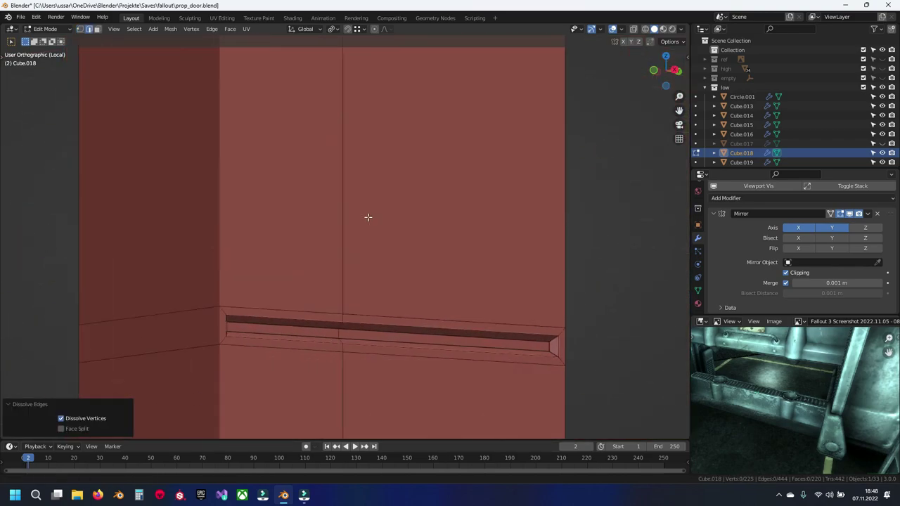
{"action": "scroll", "coordinate": [361, 234], "scroll_direction": "up", "scroll_amount": 2}
{"action": "left_click", "coordinate": [337, 283], "text": "alt"}
{"action": "scroll", "coordinate": [337, 283], "scroll_direction": "down", "scroll_amount": 5}
{"action": "middle_click_drag", "start_coordinate": [358, 422], "coordinate": [340, 294], "text": "shift"}
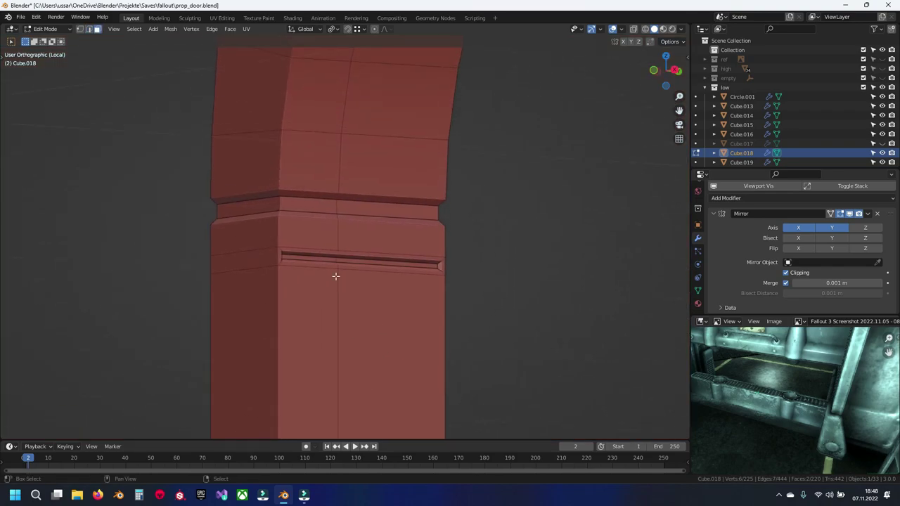
{"action": "scroll", "coordinate": [339, 294], "scroll_direction": "up", "scroll_amount": 5}
{"action": "scroll", "coordinate": [343, 291], "scroll_direction": "down", "scroll_amount": 5}
{"action": "middle_click_drag", "start_coordinate": [366, 190], "coordinate": [365, 344]}
{"action": "scroll", "coordinate": [365, 190], "scroll_direction": "up", "scroll_amount": 5}
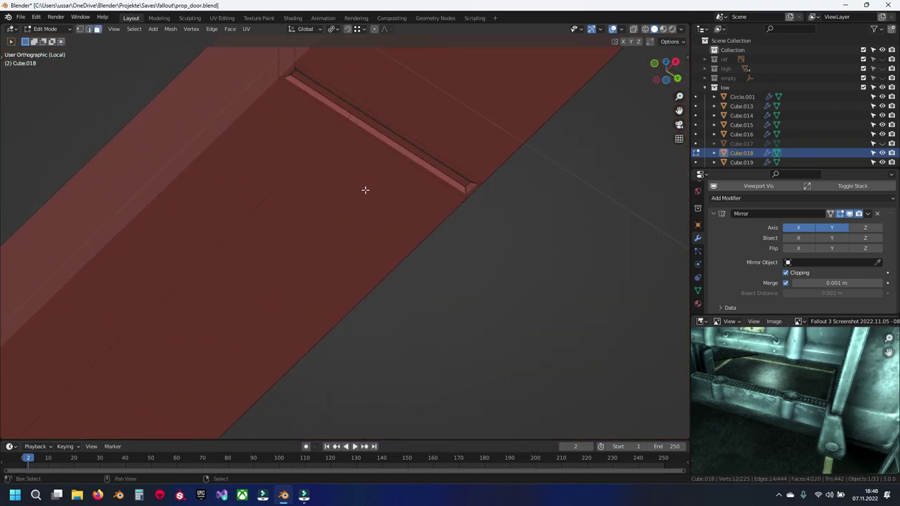
Dissolve the selected groove geometry, a groove edge and the groove strip loop.
{"action": "key", "text": "x"}
{"action": "left_click", "coordinate": [320, 93]}
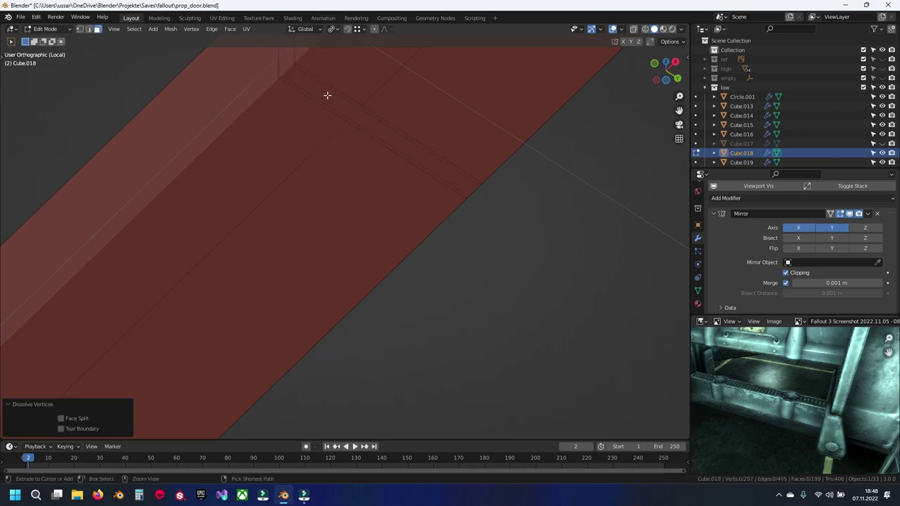
{"action": "left_click", "coordinate": [328, 105]}
{"action": "key", "text": "x"}
{"action": "left_click", "coordinate": [327, 106]}
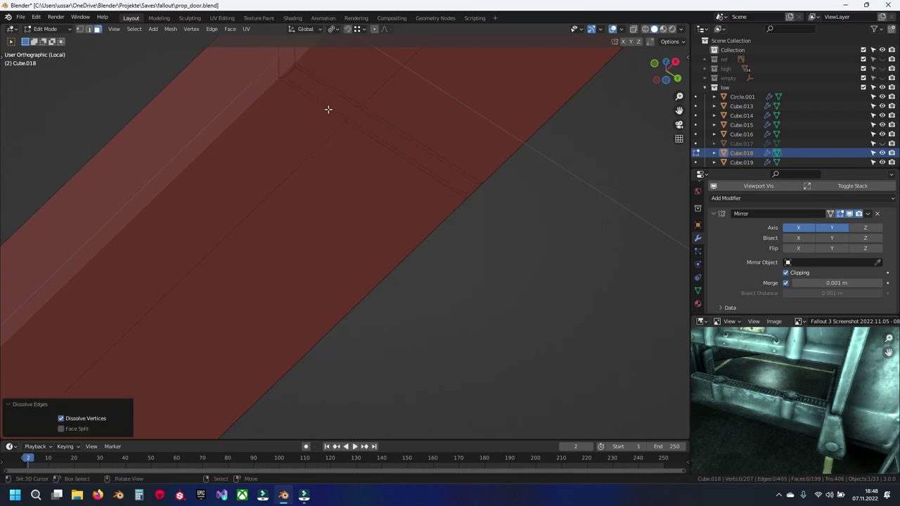
{"action": "scroll", "coordinate": [345, 228], "scroll_direction": "up", "scroll_amount": 3}
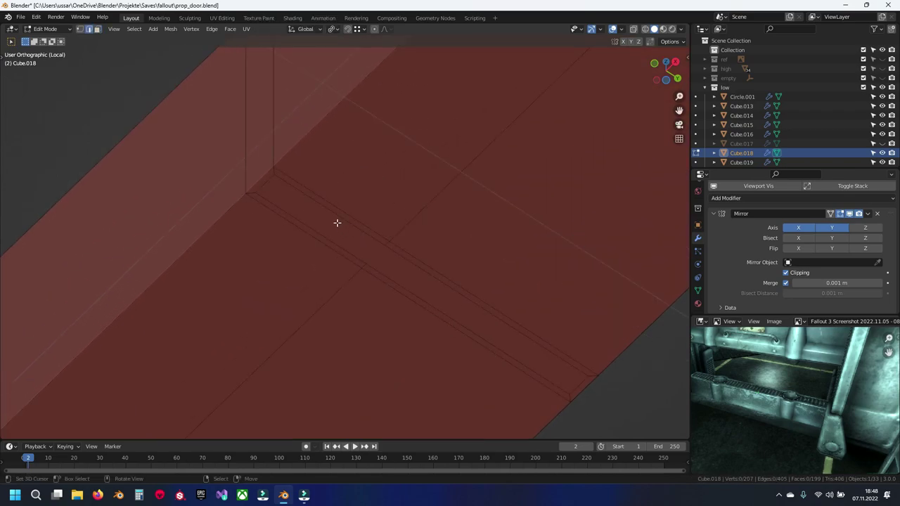
{"action": "left_click", "coordinate": [336, 222], "text": "alt"}
{"action": "key", "text": "x"}
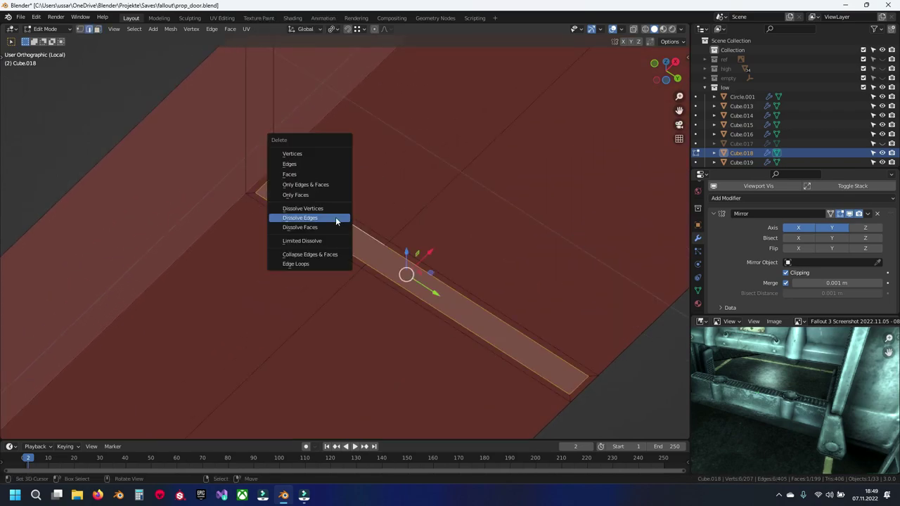
{"action": "left_click", "coordinate": [340, 218]}
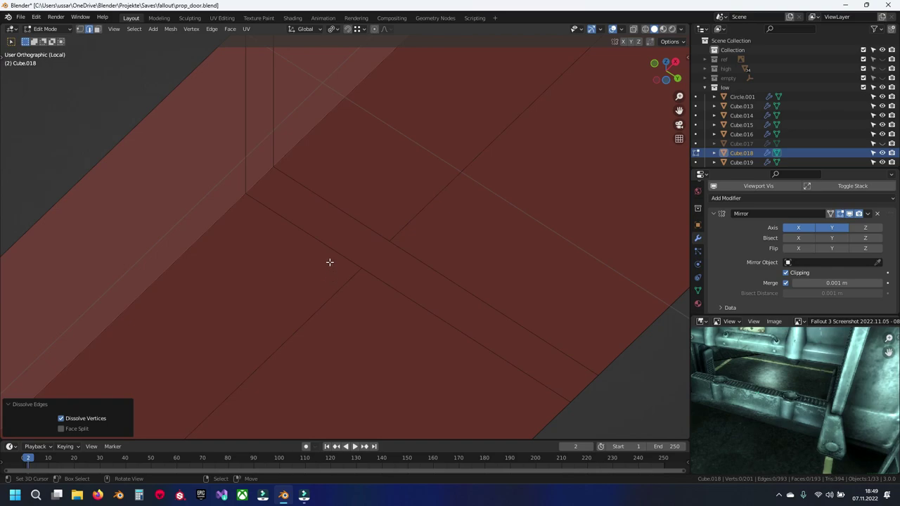
Dissolve the long diagonal edge loop using a vertex-pair selection.
{"action": "left_click", "coordinate": [330, 261], "text": "alt"}
{"action": "key", "text": "1"}
{"action": "left_click", "coordinate": [388, 239], "text": "alt"}
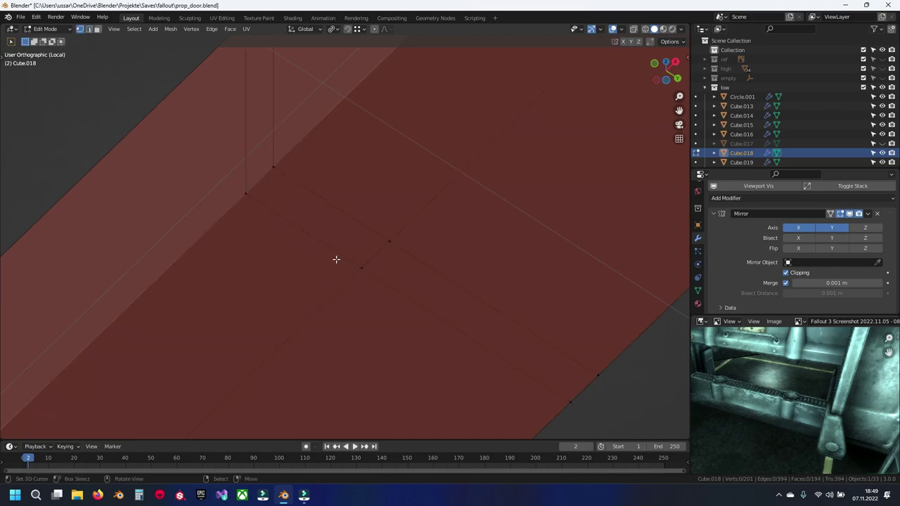
{"action": "key", "text": "x"}
{"action": "left_click", "coordinate": [352, 211]}
Dissolve a face strip on the pillar and place the 3D cursor at a vertex.
{"action": "scroll", "coordinate": [350, 221], "scroll_direction": "down", "scroll_amount": 4}
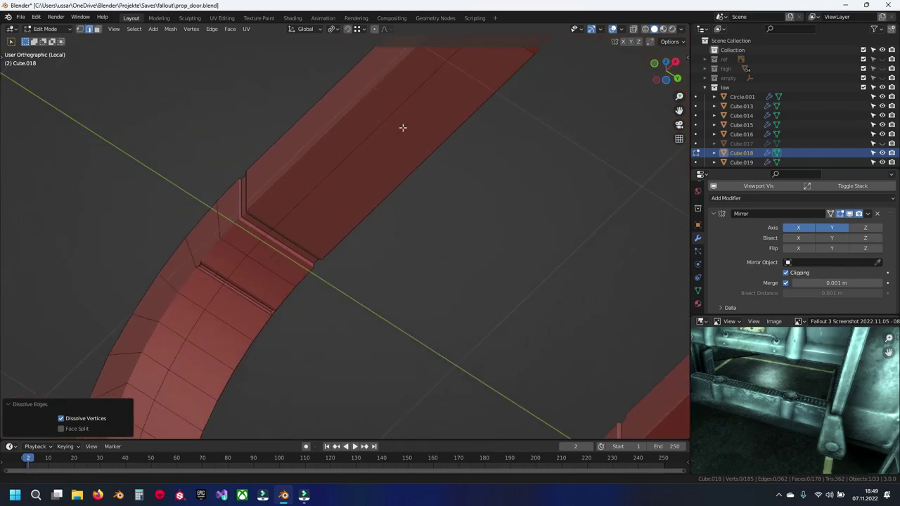
{"action": "scroll", "coordinate": [368, 175], "scroll_direction": "down", "scroll_amount": 2}
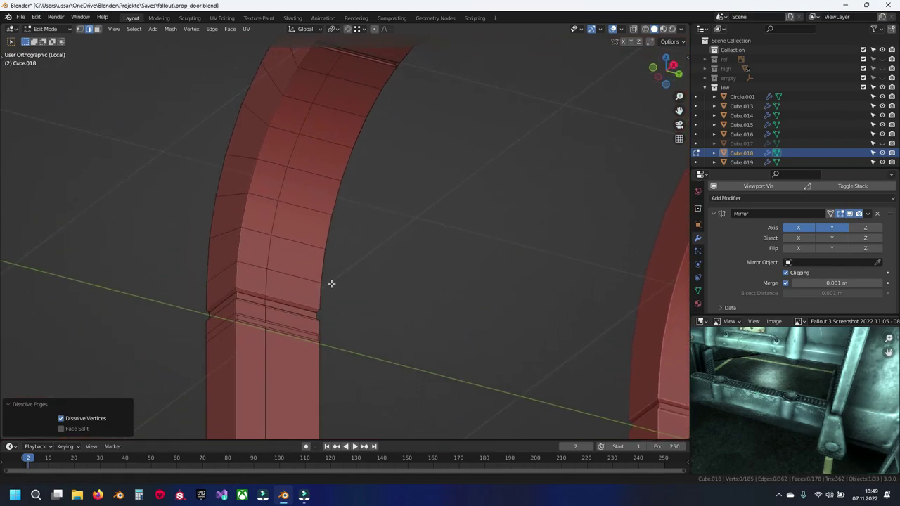
{"action": "middle_click_drag", "start_coordinate": [331, 284], "coordinate": [368, 277]}
{"action": "mouse_move", "coordinate": [348, 197]}
{"action": "middle_mouse_down"}
{"action": "mouse_move", "coordinate": [356, 253]}
{"action": "mouse_move", "coordinate": [388, 285]}
{"action": "mouse_move", "coordinate": [277, 263]}
{"action": "middle_mouse_up"}
{"action": "scroll", "coordinate": [356, 253], "scroll_direction": "up", "scroll_amount": 5}
{"action": "left_click", "coordinate": [277, 263], "text": "alt"}
{"action": "key", "text": "x"}
{"action": "left_click", "coordinate": [277, 263]}
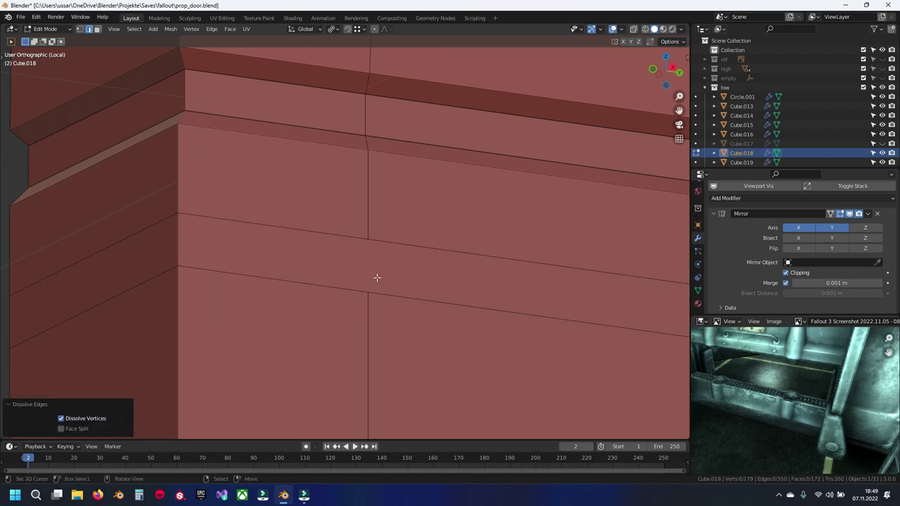
{"action": "right_click", "coordinate": [377, 277], "text": "shift"}
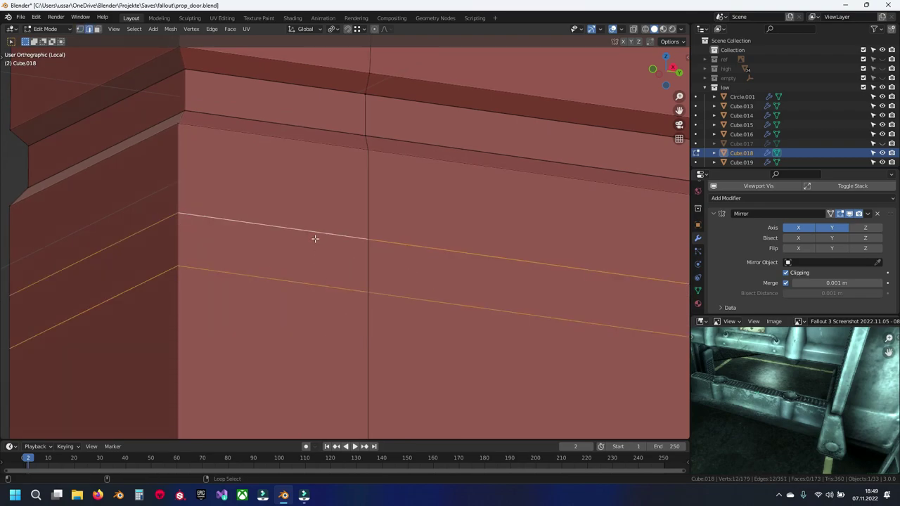
Remove the pillar's upper horizontal face strip and dissolve its edge loop.
{"action": "scroll", "coordinate": [315, 239], "scroll_direction": "down", "scroll_amount": 3}
{"action": "mouse_move", "coordinate": [321, 257]}
{"action": "middle_mouse_down"}
{"action": "mouse_move", "coordinate": [372, 221]}
{"action": "mouse_move", "coordinate": [326, 165]}
{"action": "middle_mouse_up"}
{"action": "scroll", "coordinate": [360, 223], "scroll_direction": "up", "scroll_amount": 2}
{"action": "left_click", "coordinate": [326, 165], "text": "alt"}
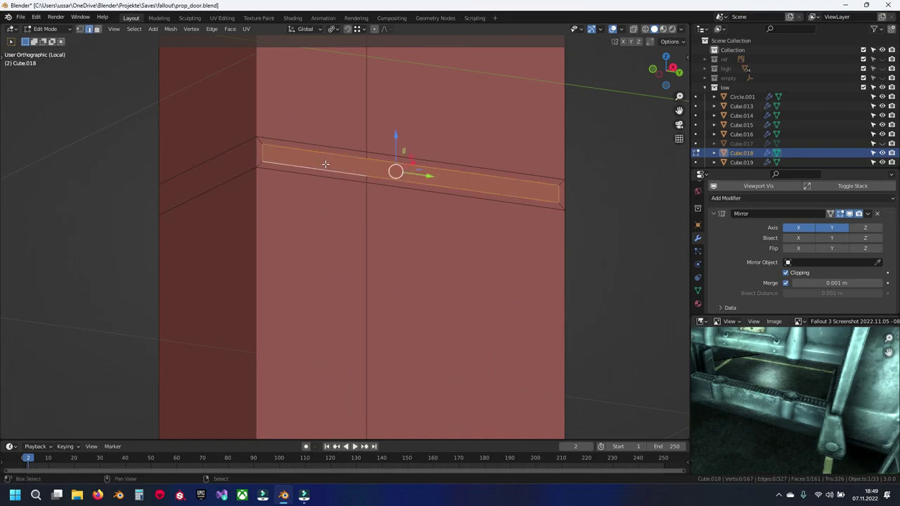
{"action": "key", "text": "x"}
{"action": "left_click", "coordinate": [330, 151]}
{"action": "scroll", "coordinate": [406, 205], "scroll_direction": "up", "scroll_amount": 2}
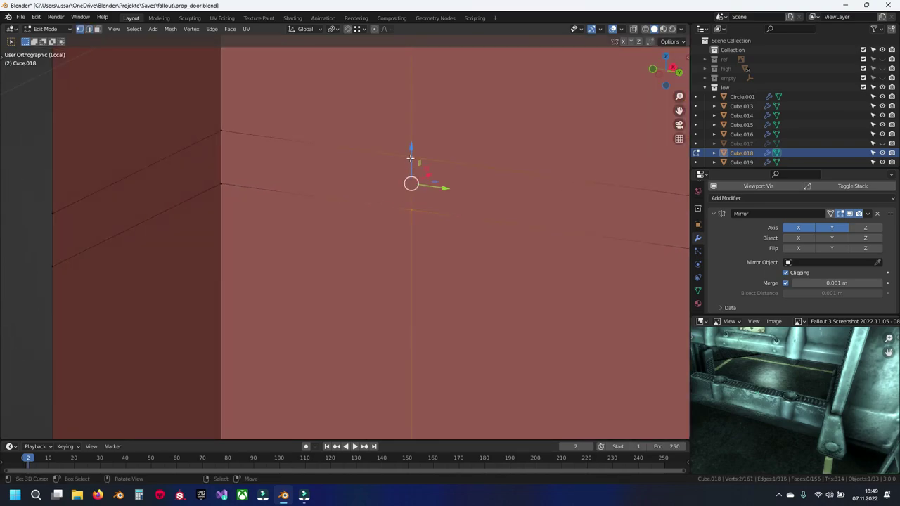
{"action": "key", "text": "x"}
{"action": "left_click", "coordinate": [347, 144]}
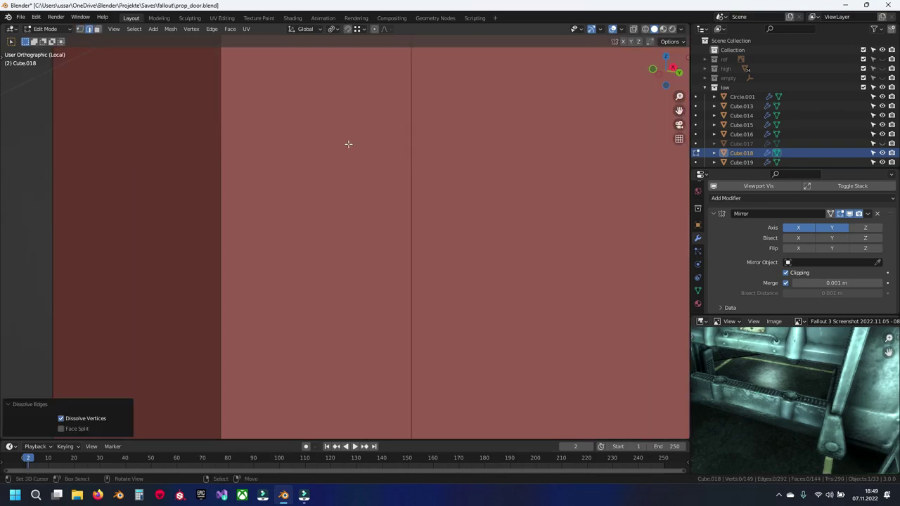
Dissolve two edge loops across the arch top.
{"action": "scroll", "coordinate": [347, 145], "scroll_direction": "down", "scroll_amount": 4}
{"action": "mouse_move", "coordinate": [390, 246]}
{"action": "middle_mouse_down"}
{"action": "mouse_move", "coordinate": [383, 166]}
{"action": "mouse_move", "coordinate": [394, 132]}
{"action": "middle_mouse_up"}
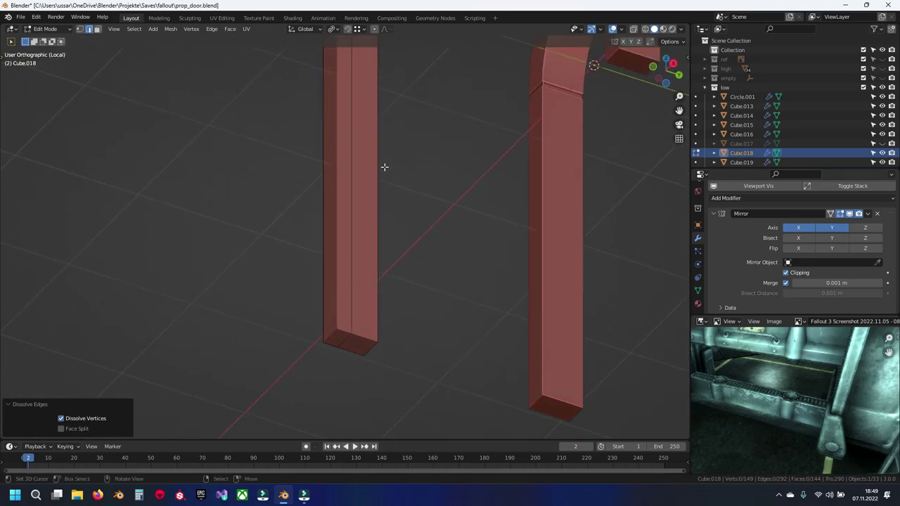
{"action": "scroll", "coordinate": [367, 195], "scroll_direction": "up", "scroll_amount": 3}
{"action": "left_click", "coordinate": [374, 119], "text": "alt"}
{"action": "scroll", "coordinate": [382, 137], "scroll_direction": "down", "scroll_amount": 3}
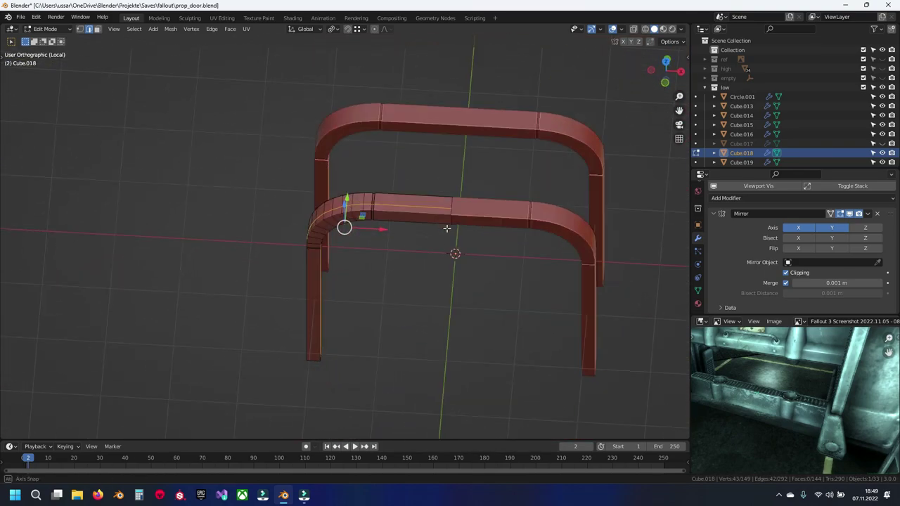
{"action": "key", "text": "x"}
{"action": "left_click", "coordinate": [394, 132]}
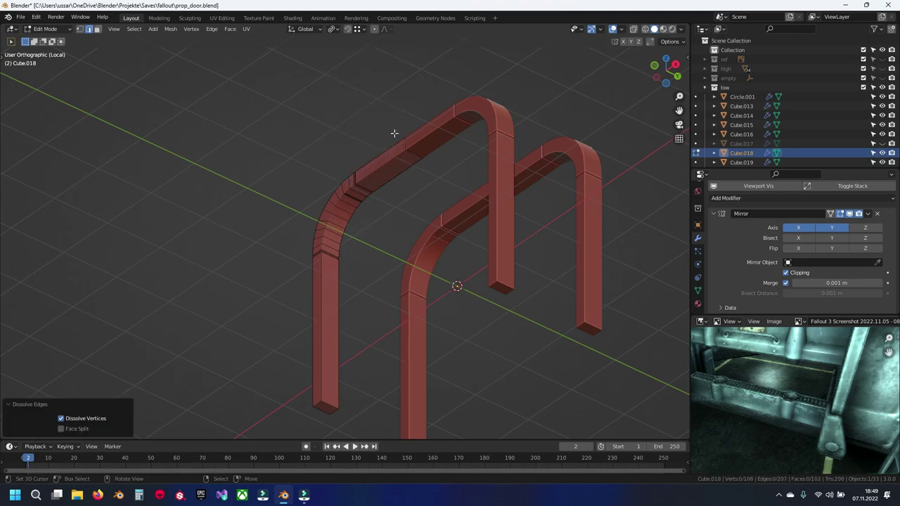
{"action": "scroll", "coordinate": [393, 133], "scroll_direction": "up", "scroll_amount": 3}
{"action": "scroll", "coordinate": [380, 169], "scroll_direction": "up", "scroll_amount": 2}
{"action": "scroll", "coordinate": [408, 183], "scroll_direction": "up", "scroll_amount": 2}
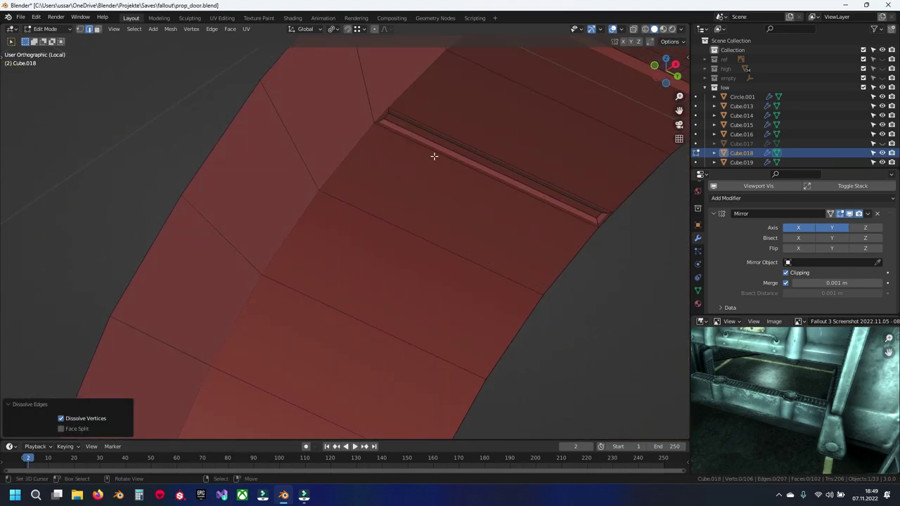
{"action": "left_click", "coordinate": [434, 156], "text": "alt"}
{"action": "key", "text": "x"}
{"action": "left_click", "coordinate": [438, 137]}
Dissolve the remaining strip edge loops, bringing the arch down to 93 faces.
{"action": "middle_click_drag", "start_coordinate": [401, 177], "coordinate": [306, 245], "text": "shift"}
{"action": "scroll", "coordinate": [332, 197], "scroll_direction": "up", "scroll_amount": 3}
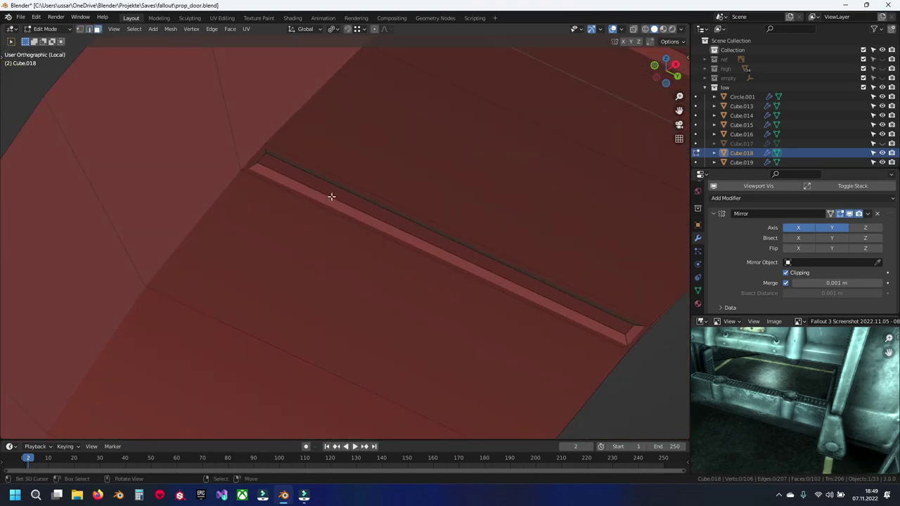
{"action": "left_click", "coordinate": [331, 197], "text": "alt"}
{"action": "key", "text": "x"}
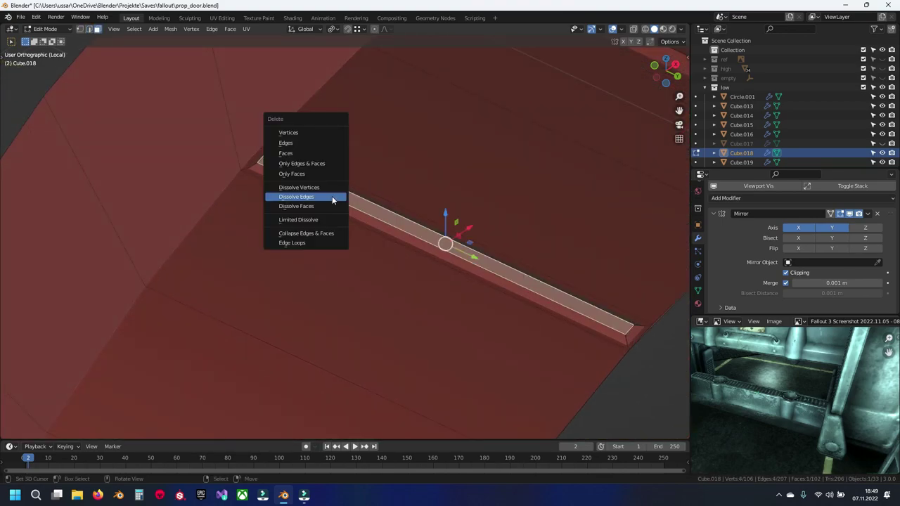
{"action": "left_click", "coordinate": [334, 195]}
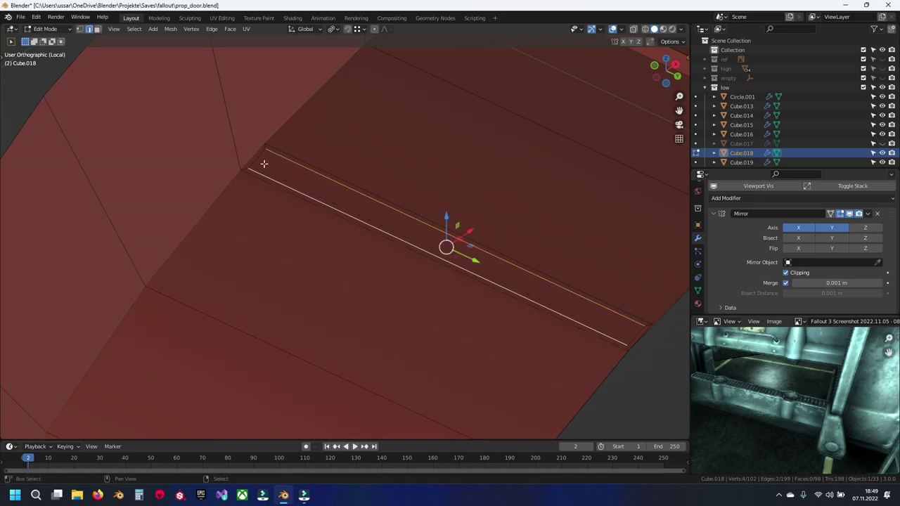
{"action": "key", "text": "x"}
{"action": "left_click", "coordinate": [628, 332]}
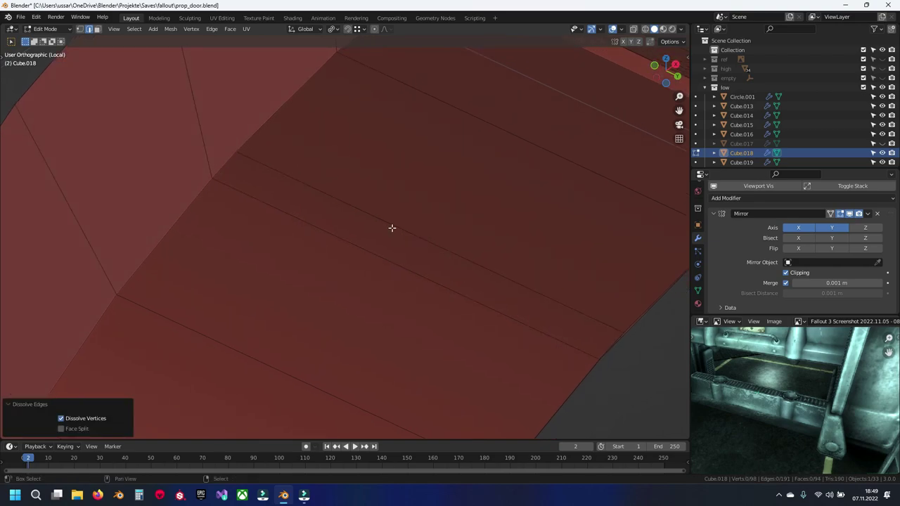
{"action": "left_click", "coordinate": [392, 227], "text": "alt"}
{"action": "key", "text": "x"}
{"action": "left_click", "coordinate": [395, 231]}
Leave Edit Mode, exit local view to the full door, and save prop_door.blend.
{"action": "scroll", "coordinate": [410, 230], "scroll_direction": "down", "scroll_amount": 3}
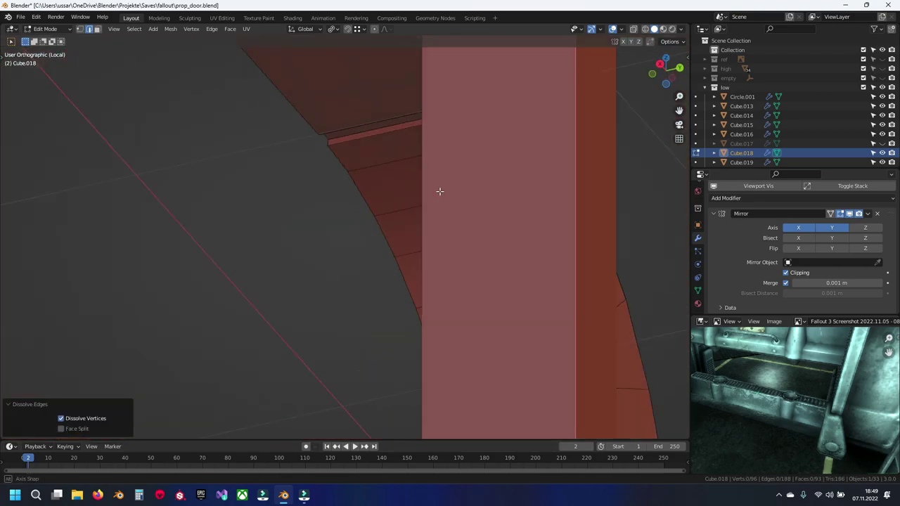
{"action": "mouse_move", "coordinate": [439, 191]}
{"action": "middle_mouse_down"}
{"action": "mouse_move", "coordinate": [505, 217]}
{"action": "mouse_move", "coordinate": [444, 245]}
{"action": "mouse_move", "coordinate": [464, 279]}
{"action": "mouse_move", "coordinate": [424, 222]}
{"action": "mouse_move", "coordinate": [408, 261]}
{"action": "middle_mouse_up"}
{"action": "key", "text": "Tab"}
{"action": "key", "text": "KP_Divide"}
{"action": "key", "text": "ctrl+s"}
{"action": "scroll", "coordinate": [305, 155], "scroll_direction": "up", "scroll_amount": 3}
{"action": "scroll", "coordinate": [343, 209], "scroll_direction": "up", "scroll_amount": 2}
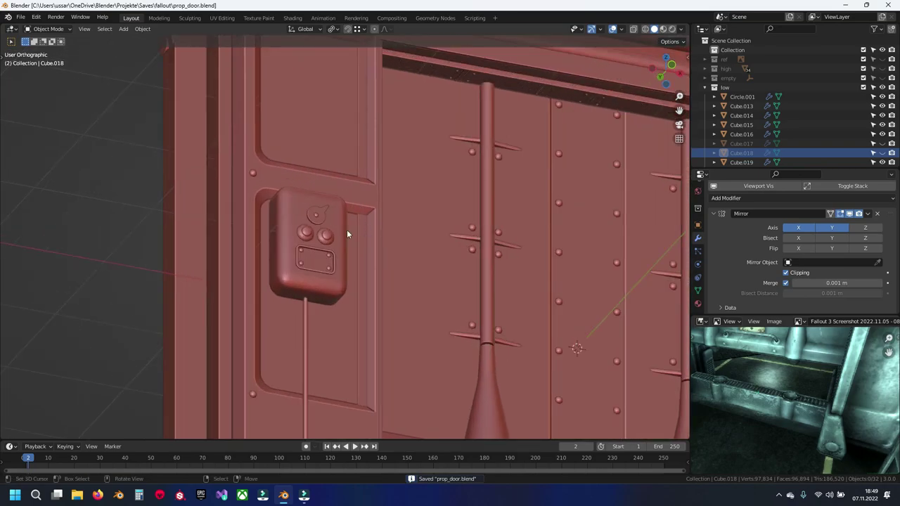
Isolate the rounded wall box Cube.024 in Edit Mode with all geometry deselected.
{"action": "left_click", "coordinate": [298, 204]}
{"action": "key", "text": "KP_Divide"}
{"action": "key", "text": "Tab"}
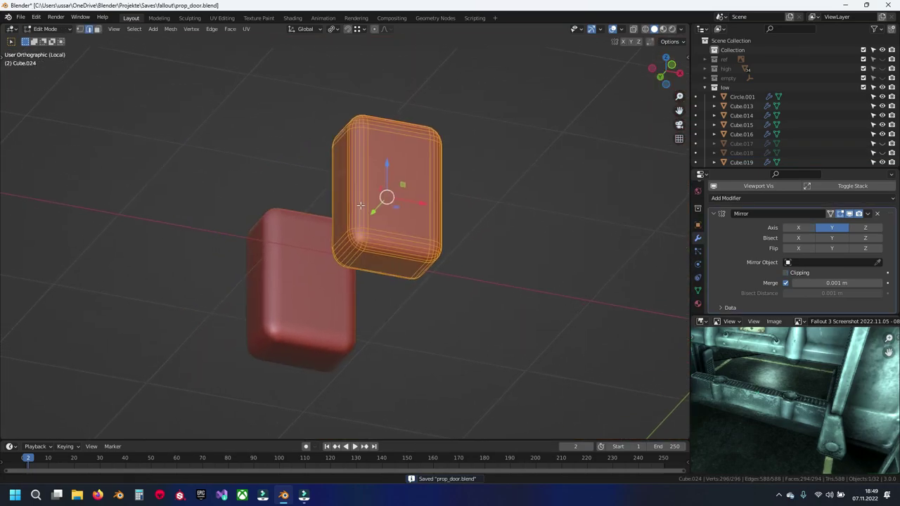
{"action": "key", "text": "alt+a"}
{"action": "scroll", "coordinate": [367, 227], "scroll_direction": "up", "scroll_amount": 4}
{"action": "scroll", "coordinate": [364, 275], "scroll_direction": "up", "scroll_amount": 1}
Try selecting several bevel edge loops on the box corner, then clear the selection.
{"action": "left_click", "coordinate": [351, 285], "text": "alt"}
{"action": "left_click", "coordinate": [351, 285], "text": "alt"}
{"action": "left_click", "coordinate": [353, 286], "text": "alt"}
{"action": "left_click", "coordinate": [353, 286], "text": "alt"}
{"action": "scroll", "coordinate": [357, 283], "scroll_direction": "down", "scroll_amount": 1}
{"action": "scroll", "coordinate": [373, 296], "scroll_direction": "up", "scroll_amount": 2}
{"action": "left_click", "coordinate": [391, 307], "text": "alt"}
{"action": "left_click", "coordinate": [417, 307], "text": "alt+shift"}
{"action": "left_click", "coordinate": [405, 281], "text": "alt+shift"}
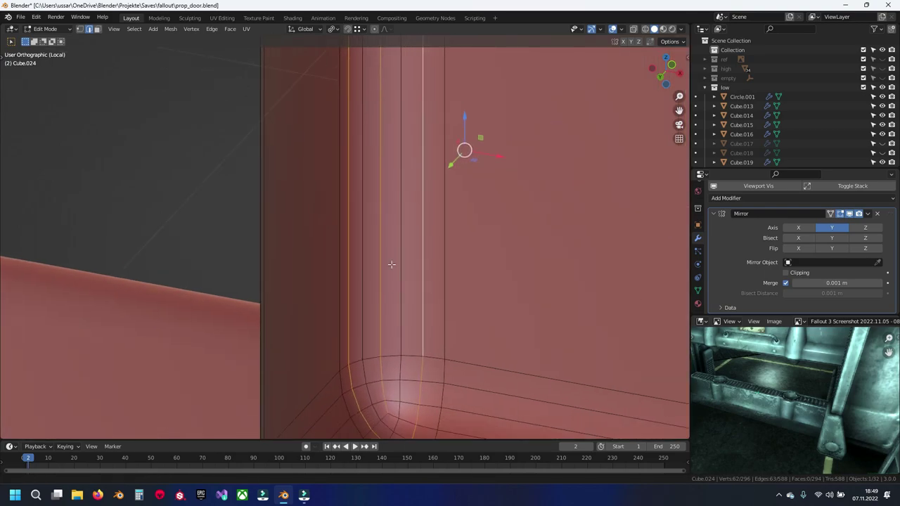
{"action": "middle_click_drag", "start_coordinate": [392, 264], "coordinate": [436, 256], "text": "shift"}
{"action": "scroll", "coordinate": [405, 288], "scroll_direction": "up", "scroll_amount": 1}
{"action": "key", "text": "alt+a"}
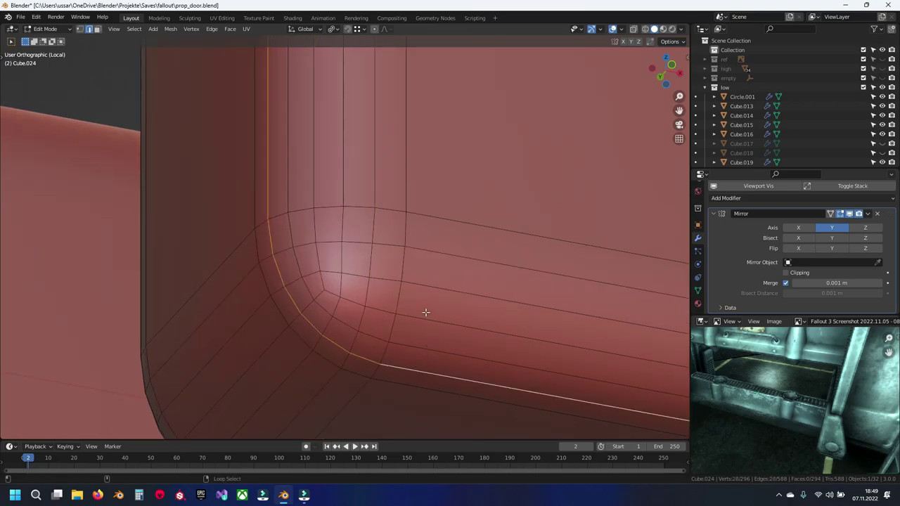
Select a bevel loop on the corner and check the box's other corners.
{"action": "left_click", "coordinate": [443, 251], "text": "alt+shift"}
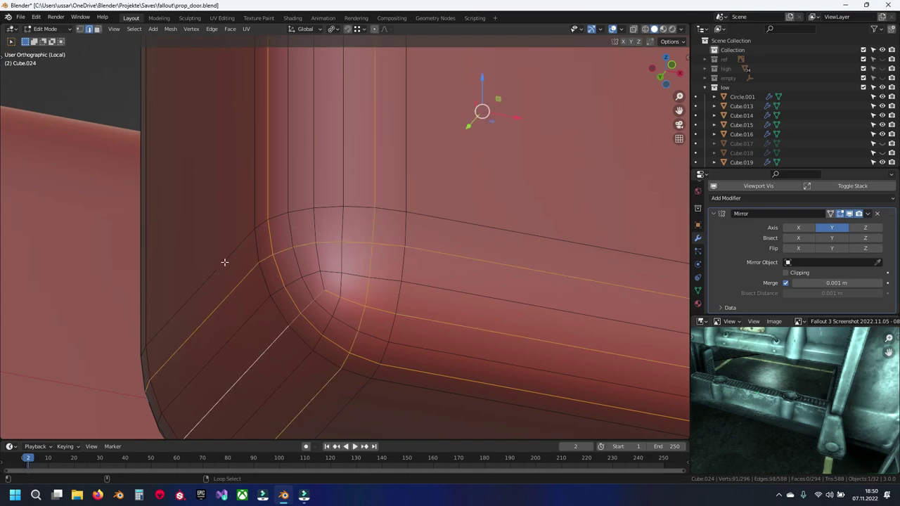
{"action": "scroll", "coordinate": [314, 181], "scroll_direction": "down", "scroll_amount": 5}
{"action": "mouse_move", "coordinate": [314, 180]}
{"action": "middle_mouse_down"}
{"action": "mouse_move", "coordinate": [464, 231]}
{"action": "mouse_move", "coordinate": [293, 260]}
{"action": "middle_mouse_up"}
{"action": "scroll", "coordinate": [441, 144], "scroll_direction": "up", "scroll_amount": 5}
{"action": "scroll", "coordinate": [391, 249], "scroll_direction": "up", "scroll_amount": 2}
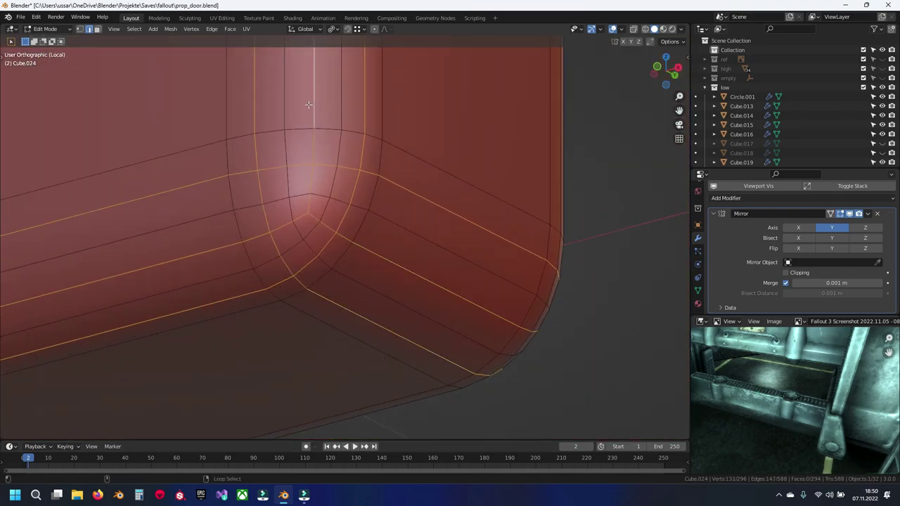
{"action": "scroll", "coordinate": [308, 104], "scroll_direction": "down", "scroll_amount": 5}
{"action": "mouse_move", "coordinate": [377, 185]}
{"action": "middle_mouse_down"}
{"action": "mouse_move", "coordinate": [382, 257]}
{"action": "mouse_move", "coordinate": [350, 239]}
{"action": "middle_mouse_up"}
{"action": "scroll", "coordinate": [350, 239], "scroll_direction": "up", "scroll_amount": 5}
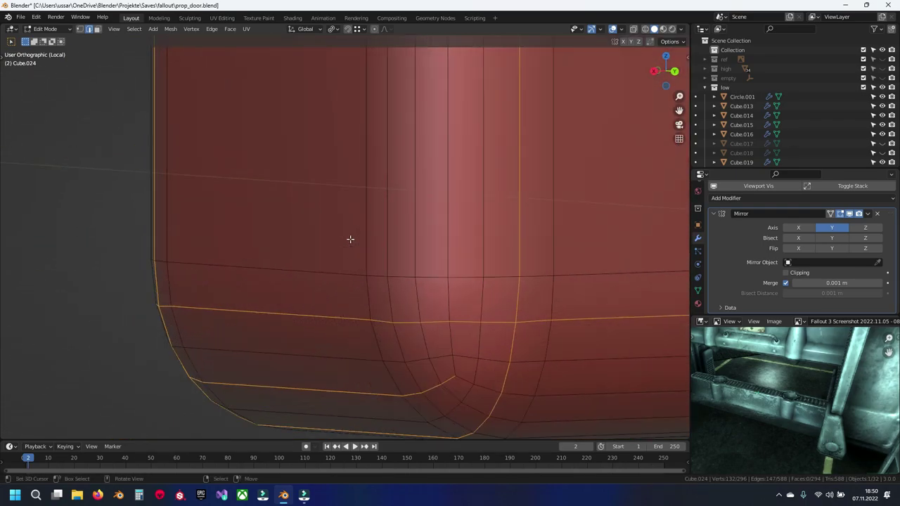
{"action": "scroll", "coordinate": [351, 239], "scroll_direction": "up", "scroll_amount": 1}
Add a horizontal bevel loop along the rounded bottom corner to the selection.
{"action": "middle_click_drag", "start_coordinate": [591, 223], "coordinate": [410, 147]}
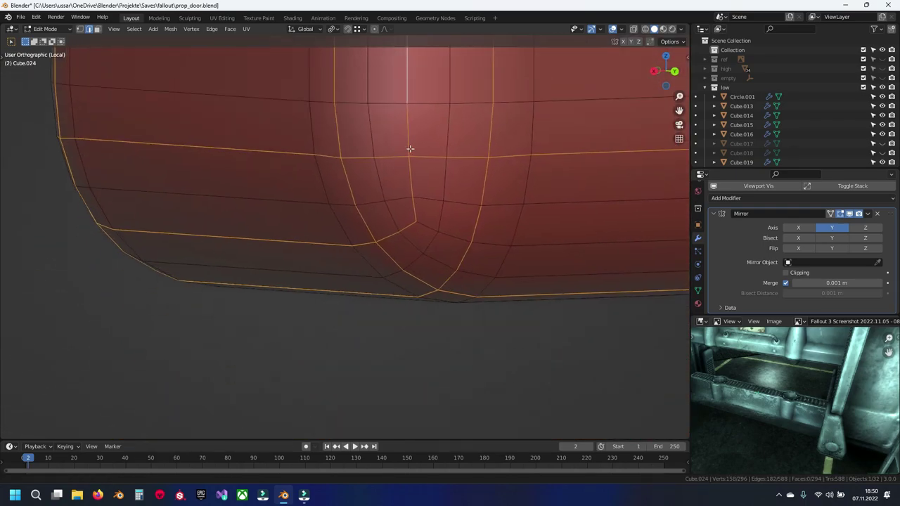
{"action": "scroll", "coordinate": [422, 186], "scroll_direction": "down", "scroll_amount": 2}
{"action": "scroll", "coordinate": [555, 223], "scroll_direction": "down", "scroll_amount": 2}
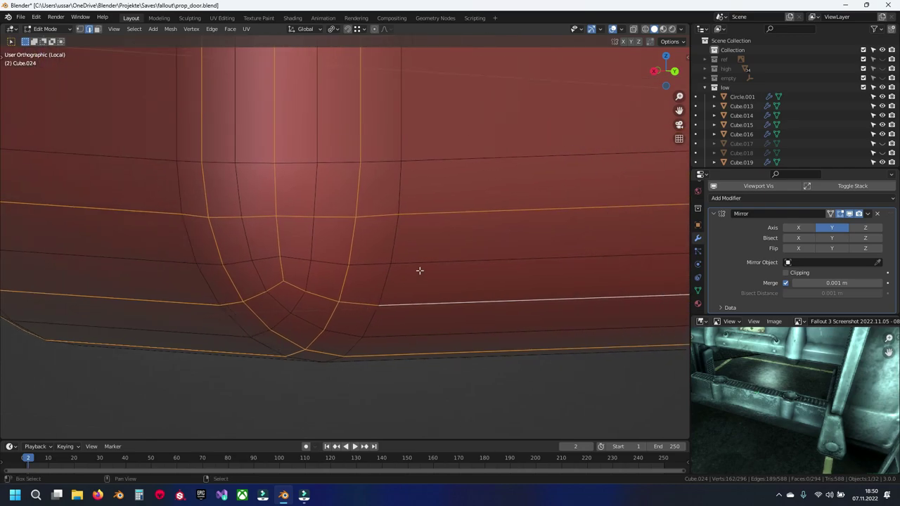
{"action": "scroll", "coordinate": [417, 271], "scroll_direction": "down", "scroll_amount": 3}
{"action": "middle_click_drag", "start_coordinate": [418, 271], "coordinate": [388, 177]}
{"action": "scroll", "coordinate": [388, 177], "scroll_direction": "up", "scroll_amount": 5}
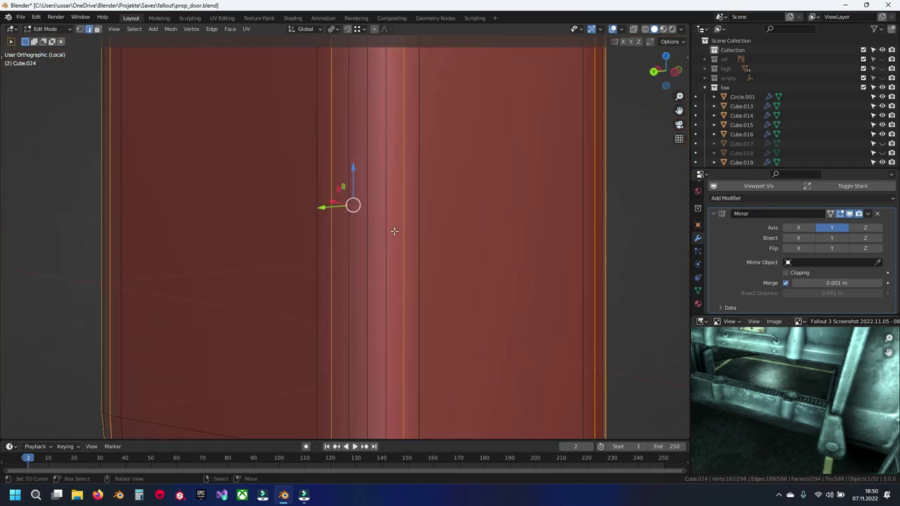
{"action": "middle_click_drag", "start_coordinate": [394, 231], "coordinate": [391, 125], "text": "shift"}
{"action": "mouse_move", "coordinate": [379, 240]}
{"action": "middle_mouse_down", "text": "shift"}
{"action": "mouse_move", "coordinate": [377, 147]}
{"action": "mouse_move", "coordinate": [358, 250]}
{"action": "middle_mouse_up", "text": "shift"}
{"action": "scroll", "coordinate": [375, 187], "scroll_direction": "down", "scroll_amount": 4}
{"action": "scroll", "coordinate": [357, 249], "scroll_direction": "up", "scroll_amount": 3}
{"action": "left_click", "coordinate": [368, 248], "text": "alt+shift"}
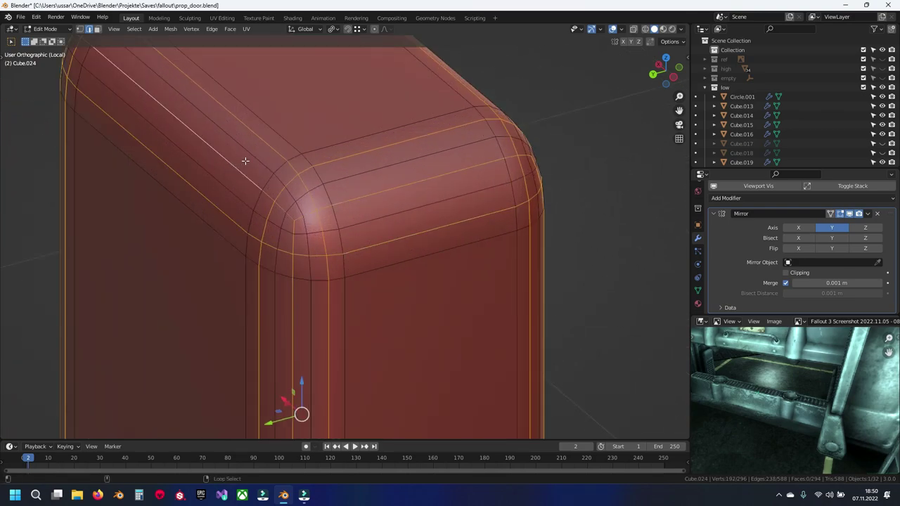
Dissolve the selected bevel loops, cutting 192 to 96 vertices, and show the whole door again.
{"action": "scroll", "coordinate": [309, 225], "scroll_direction": "down", "scroll_amount": 5}
{"action": "middle_click_drag", "start_coordinate": [442, 215], "coordinate": [392, 215]}
{"action": "scroll", "coordinate": [392, 215], "scroll_direction": "up", "scroll_amount": 1}
{"action": "scroll", "coordinate": [288, 195], "scroll_direction": "up", "scroll_amount": 5}
{"action": "middle_click_drag", "start_coordinate": [287, 195], "coordinate": [402, 264], "text": "shift"}
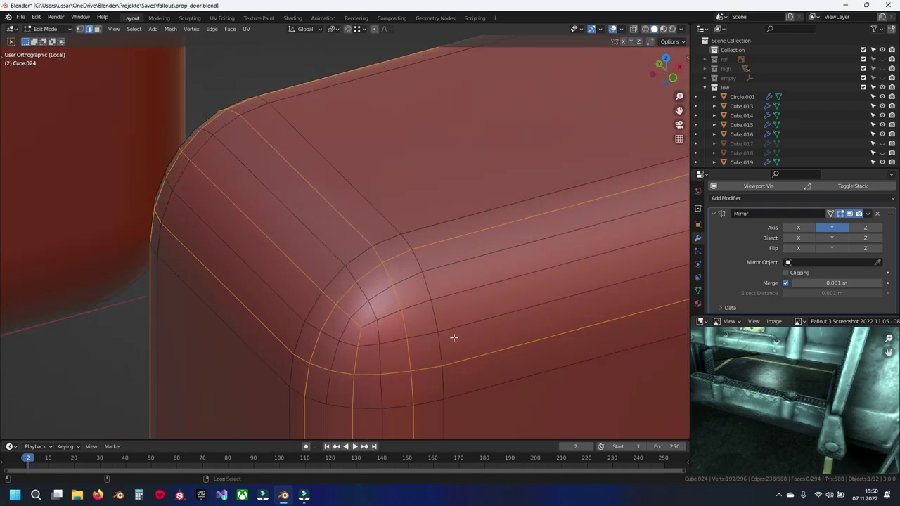
{"action": "mouse_move", "coordinate": [466, 294]}
{"action": "middle_mouse_down"}
{"action": "mouse_move", "coordinate": [382, 225]}
{"action": "mouse_move", "coordinate": [395, 227]}
{"action": "mouse_move", "coordinate": [339, 243]}
{"action": "mouse_move", "coordinate": [434, 241]}
{"action": "mouse_move", "coordinate": [398, 182]}
{"action": "mouse_move", "coordinate": [453, 135]}
{"action": "middle_mouse_up"}
{"action": "scroll", "coordinate": [382, 225], "scroll_direction": "down", "scroll_amount": 4}
{"action": "key", "text": "x"}
{"action": "left_click", "coordinate": [337, 244]}
{"action": "scroll", "coordinate": [350, 251], "scroll_direction": "down", "scroll_amount": 3}
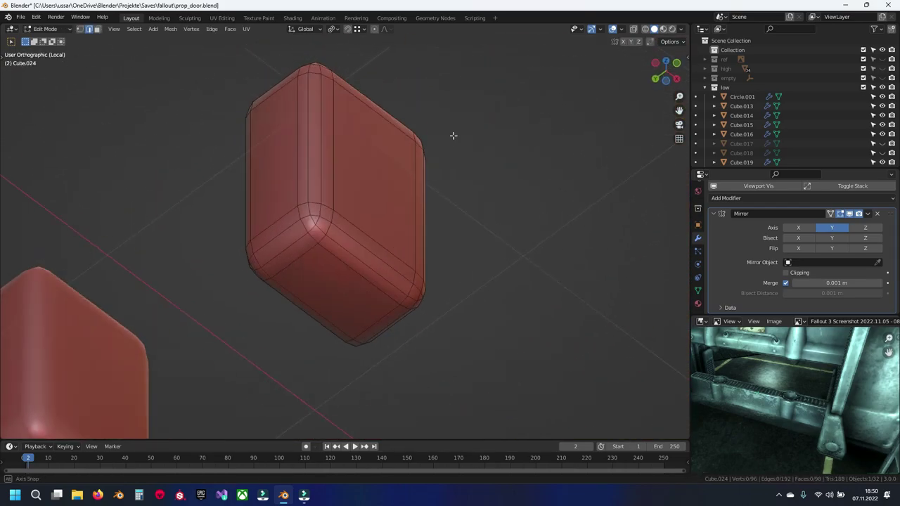
{"action": "key", "text": "Tab"}
{"action": "key", "text": "KP_Divide"}
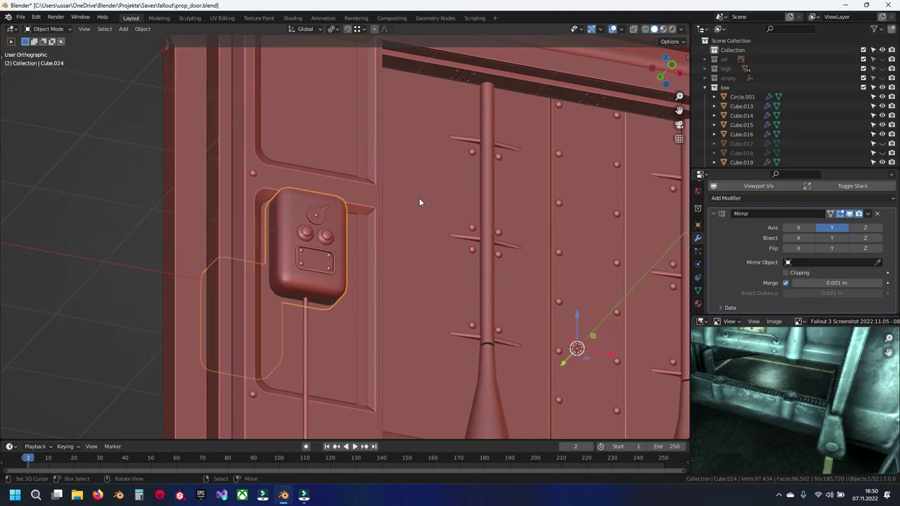